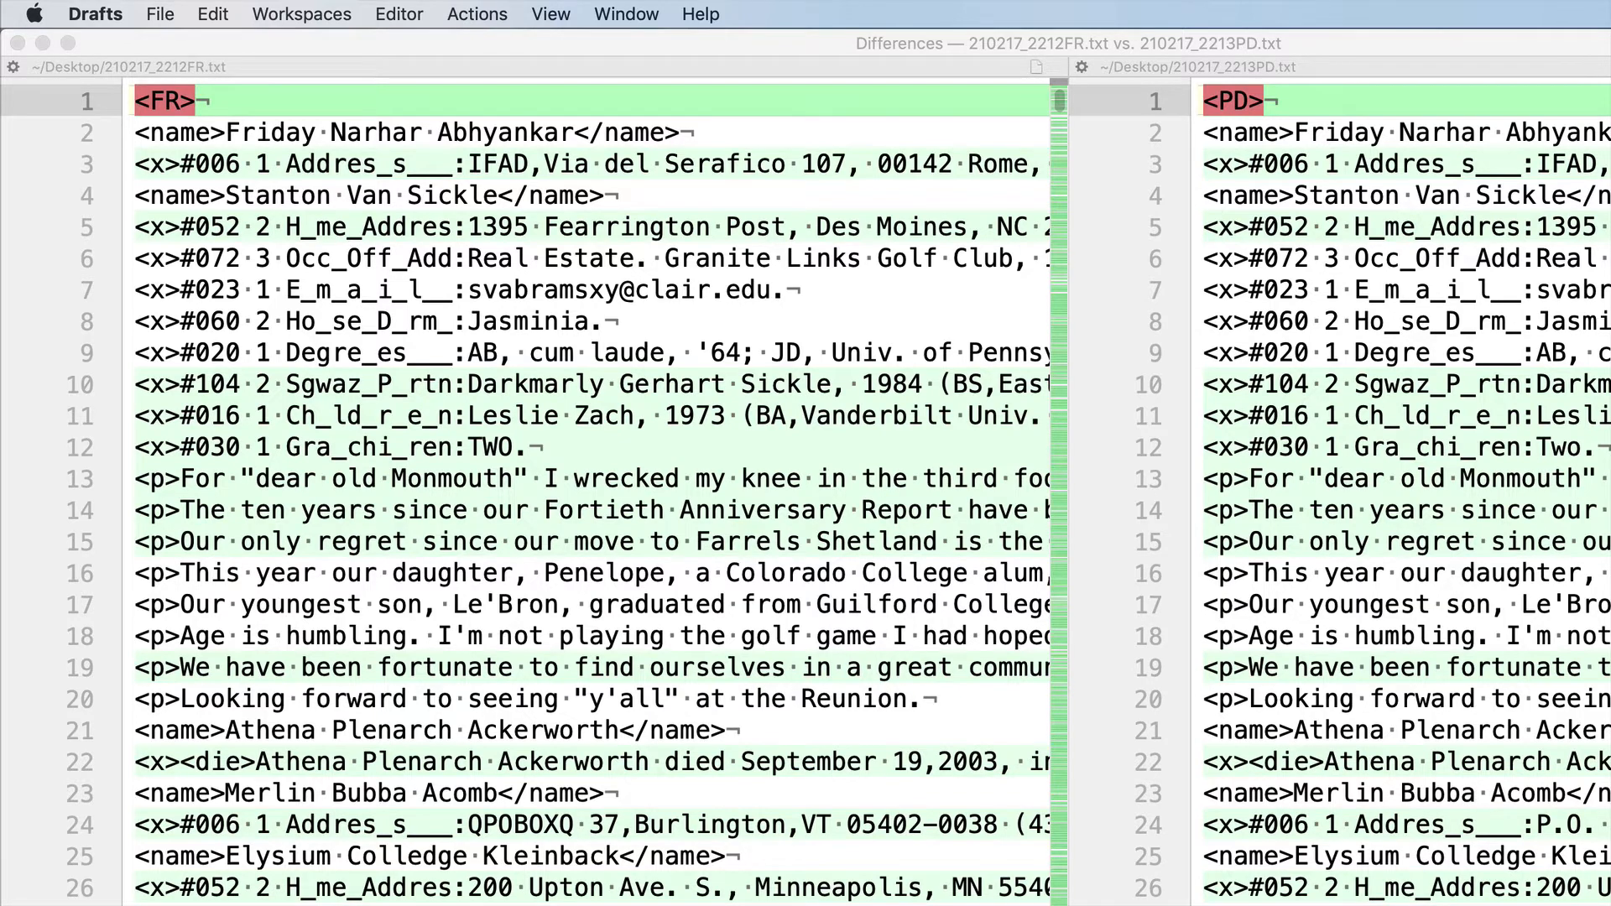
- Enlarge the two text panes of the comparison and set the font size to 10 in both files
drag(1610, 905, 1609, 905)
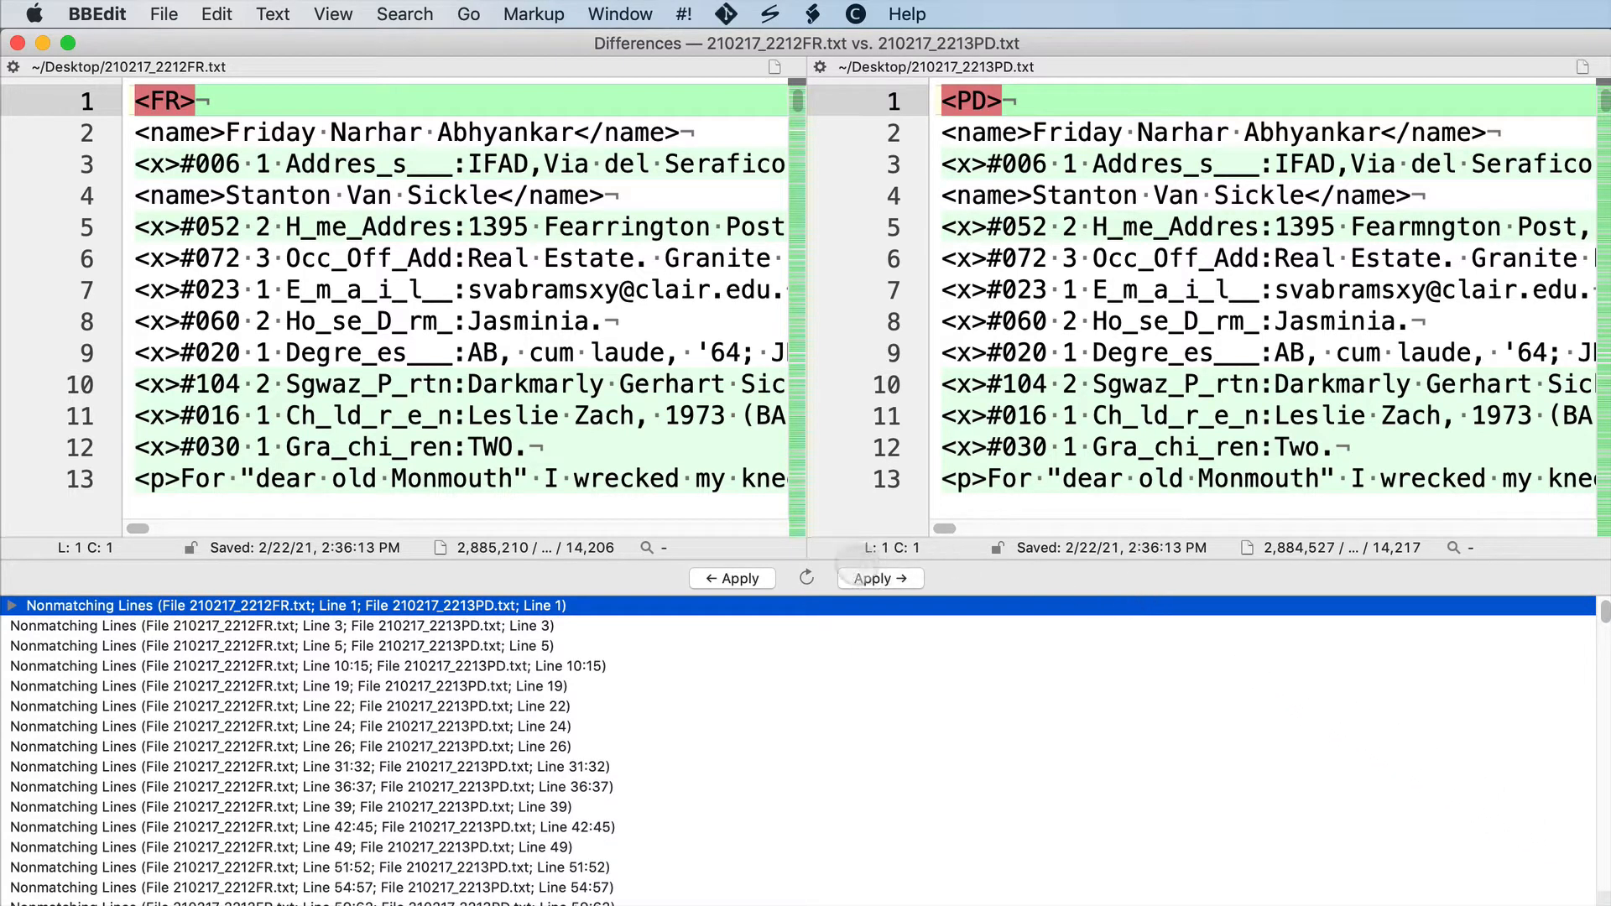
drag(845, 557, 829, 812)
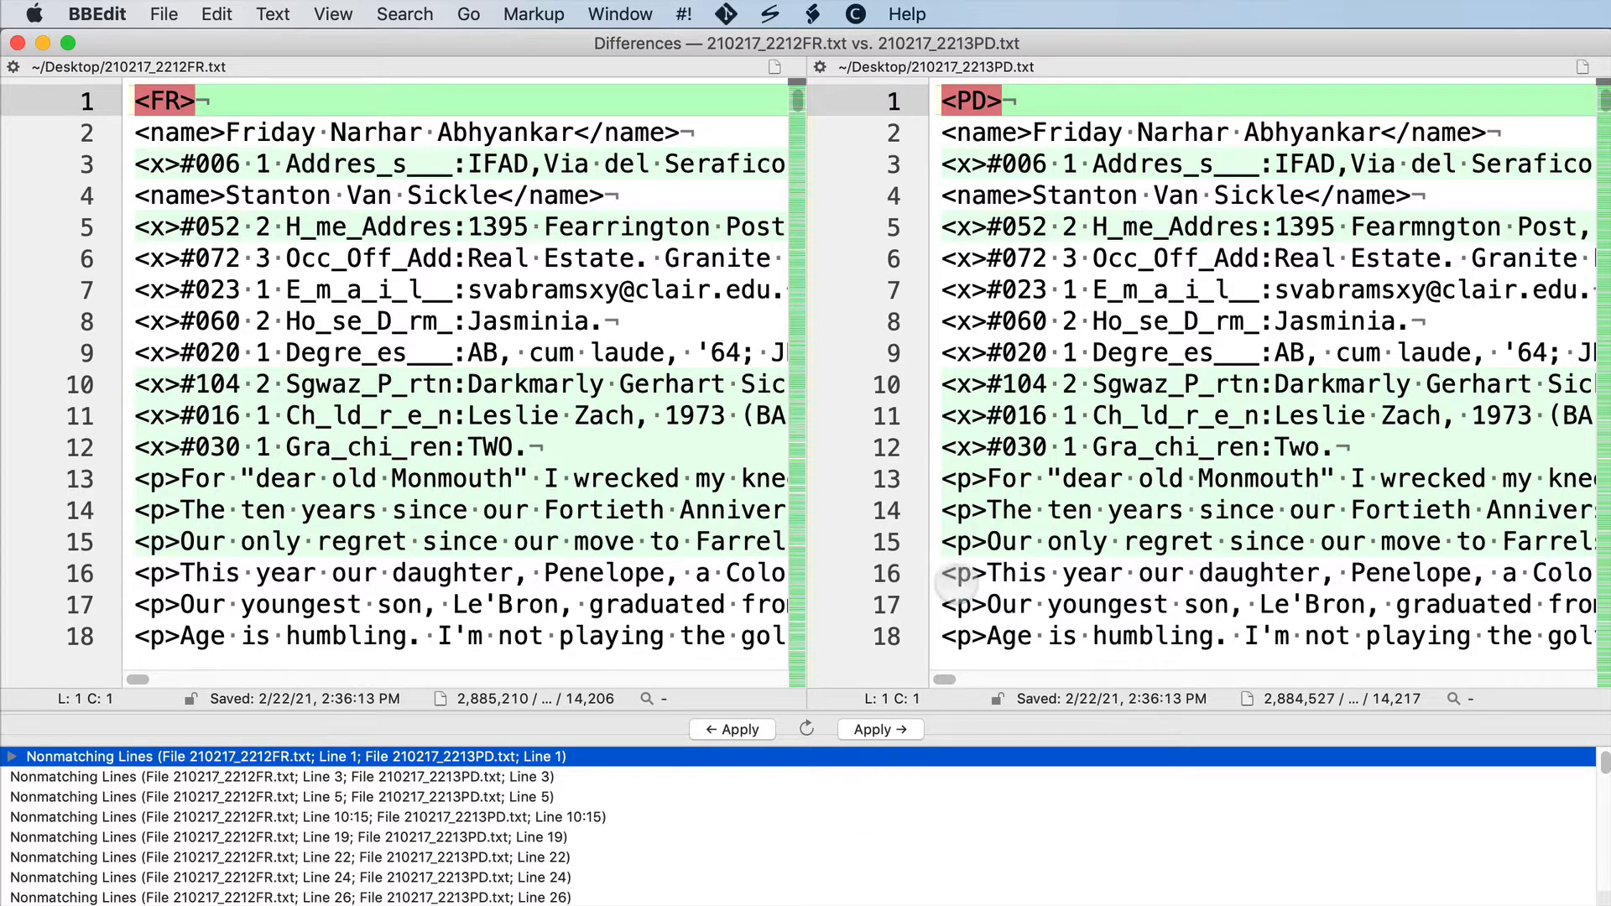
click(432, 17)
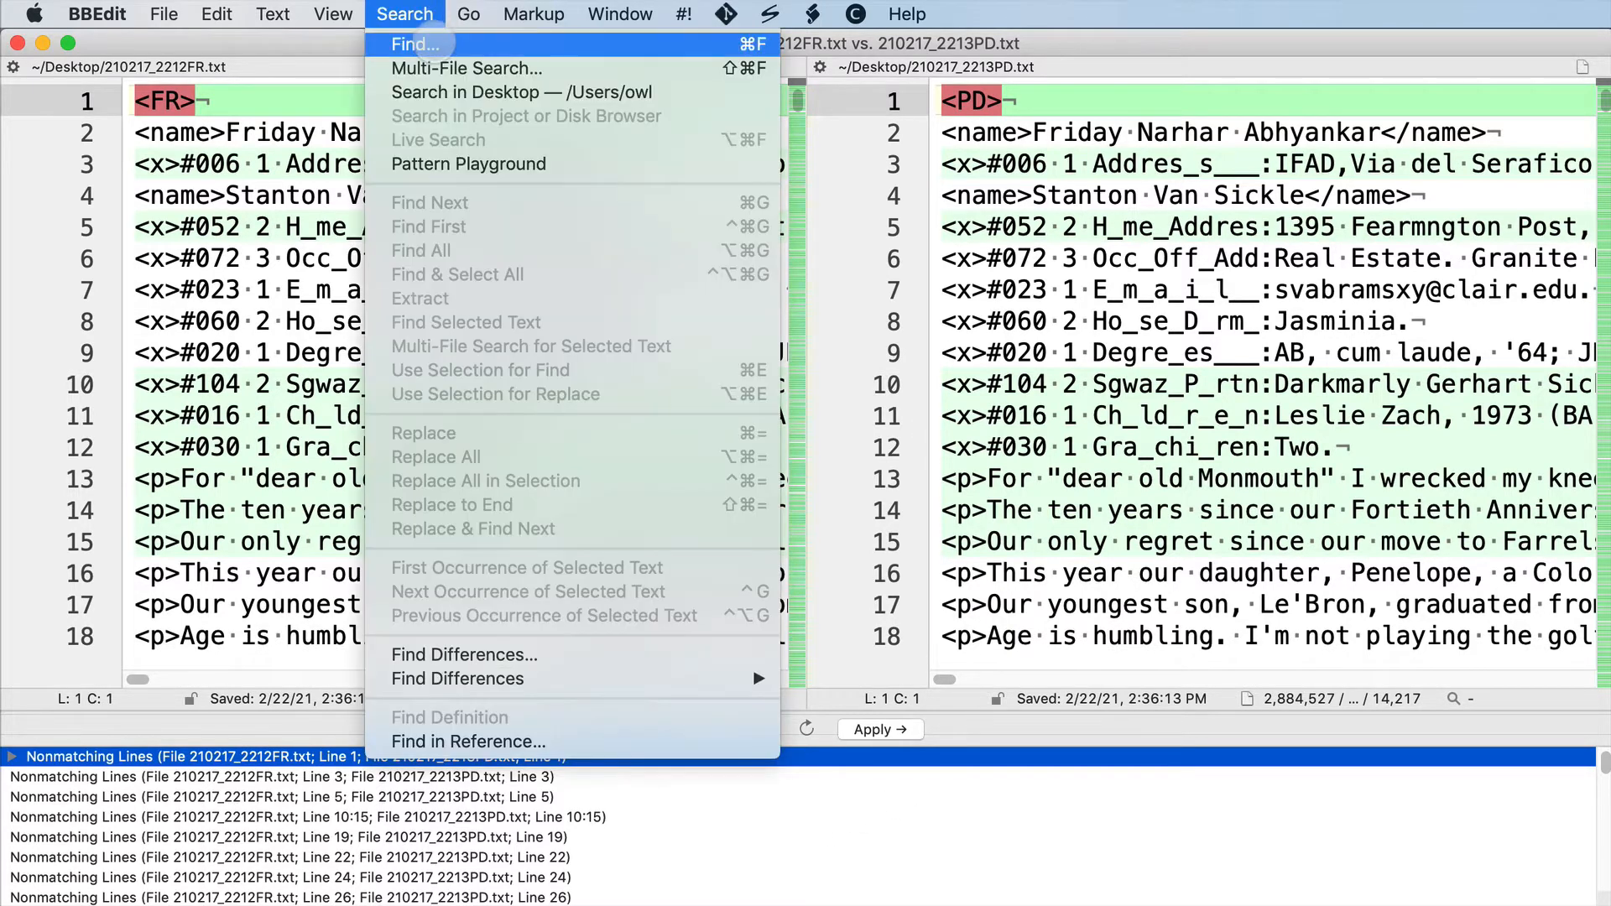
mouse_move(359, 14)
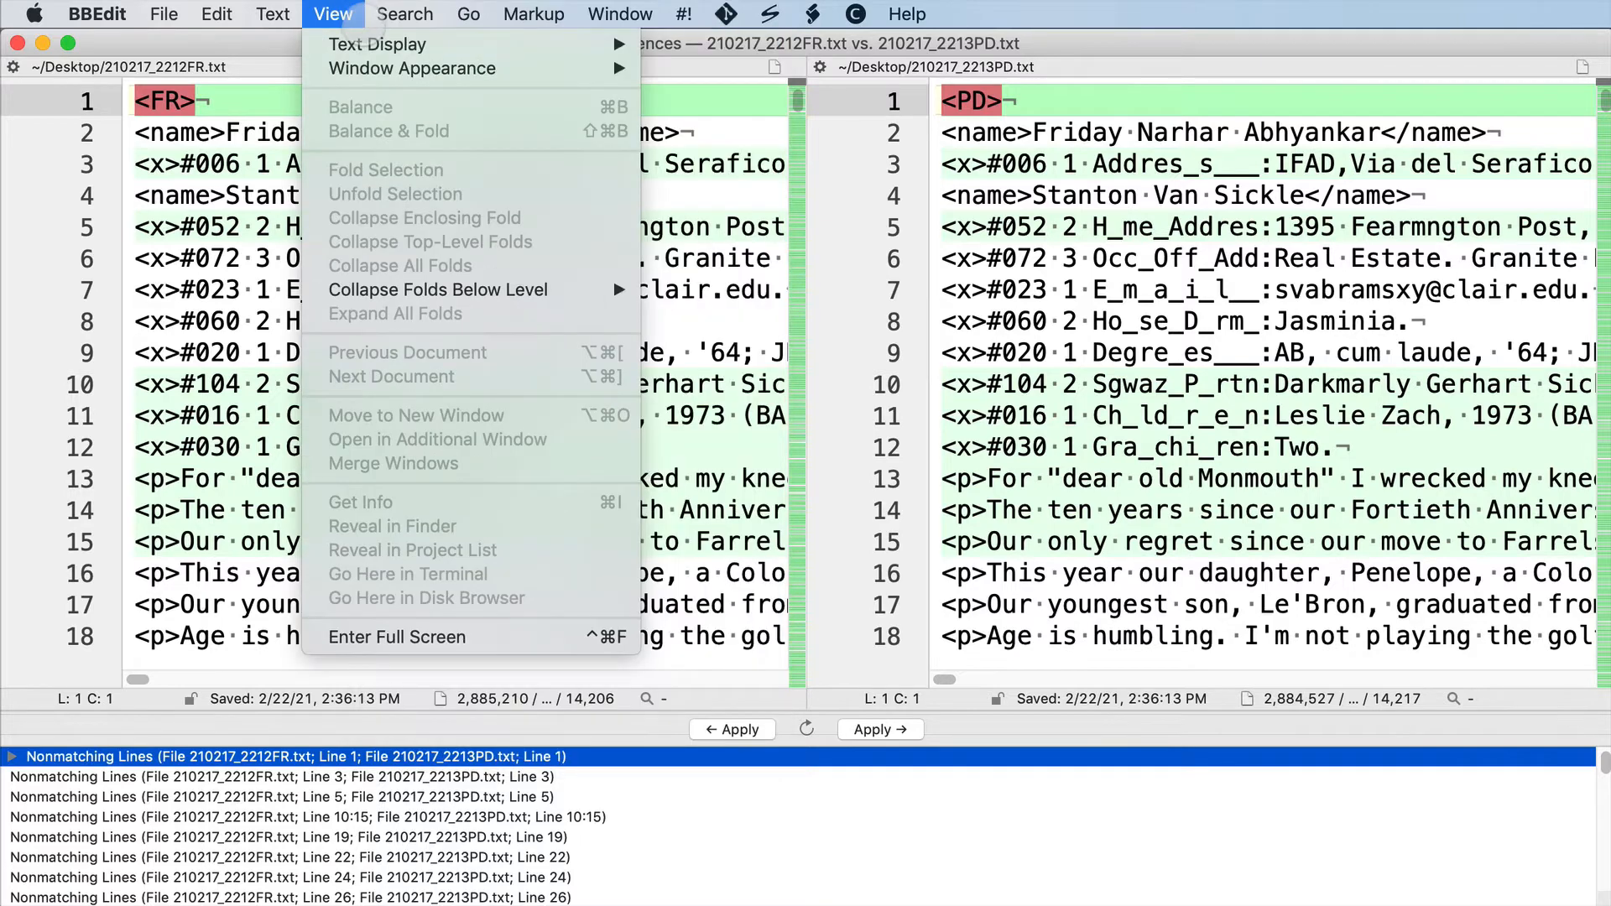
click(363, 48)
click(696, 57)
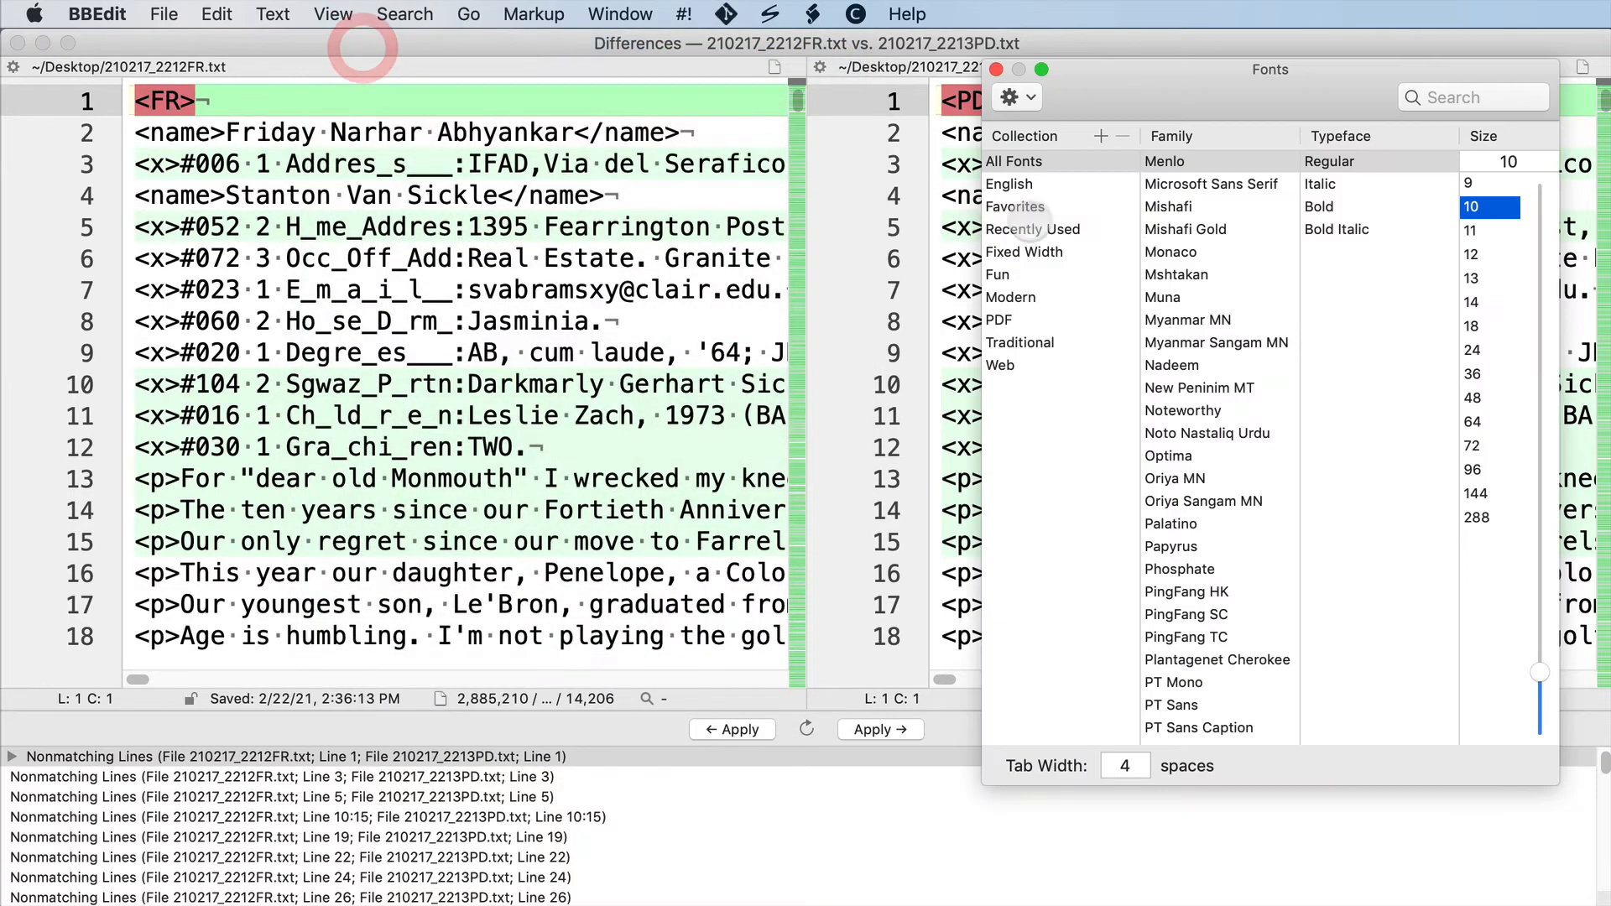
click(683, 198)
click(1483, 209)
click(949, 192)
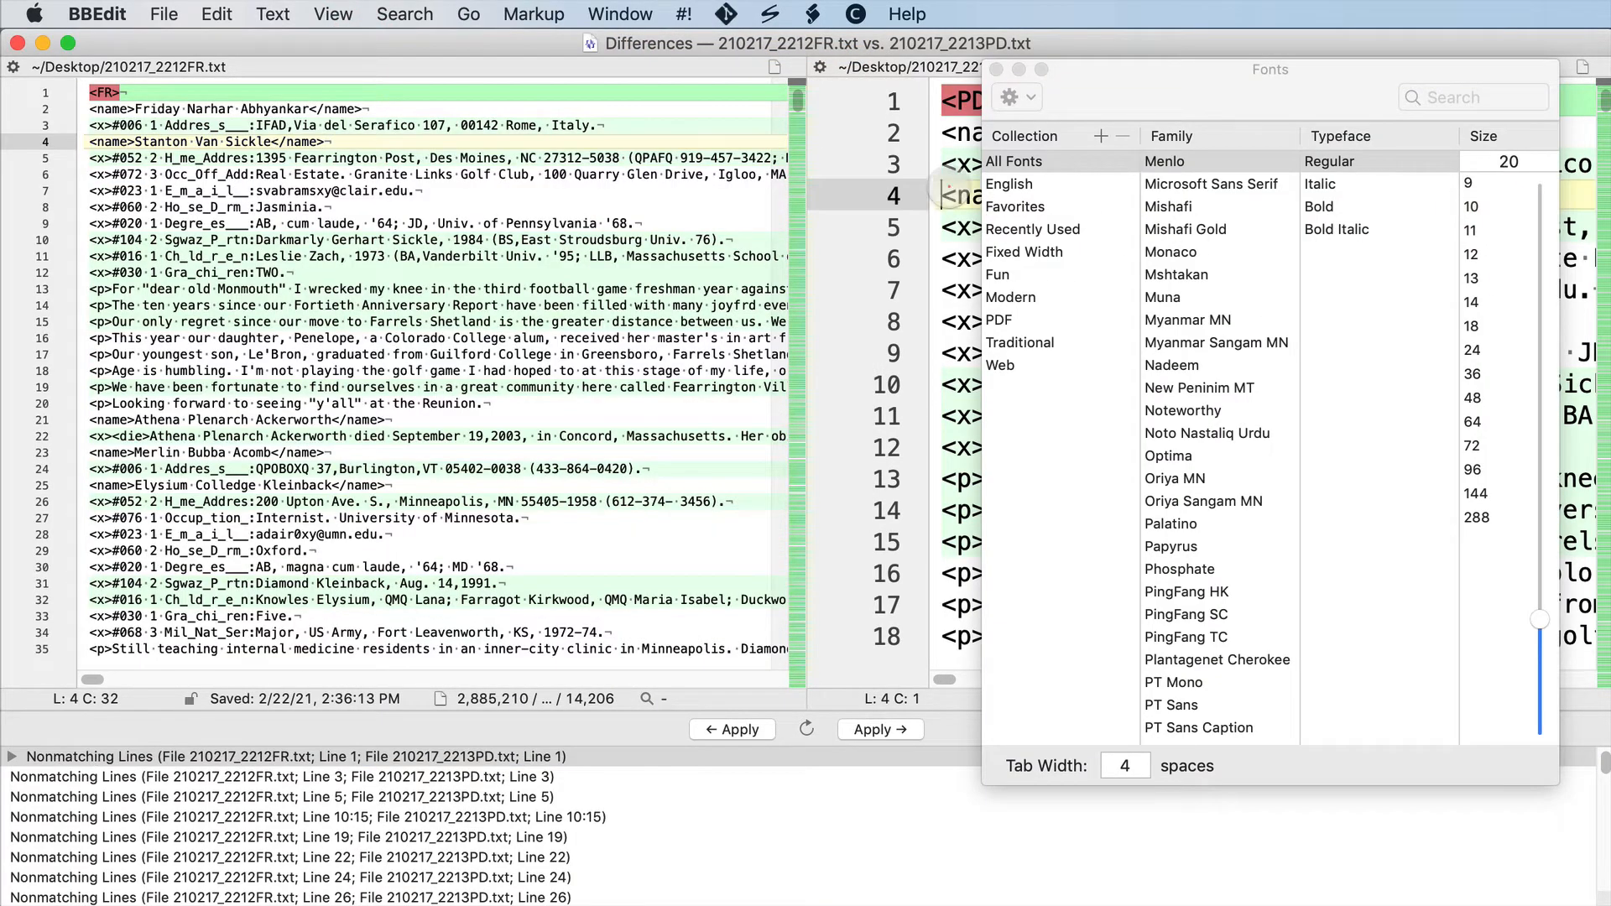
click(1478, 210)
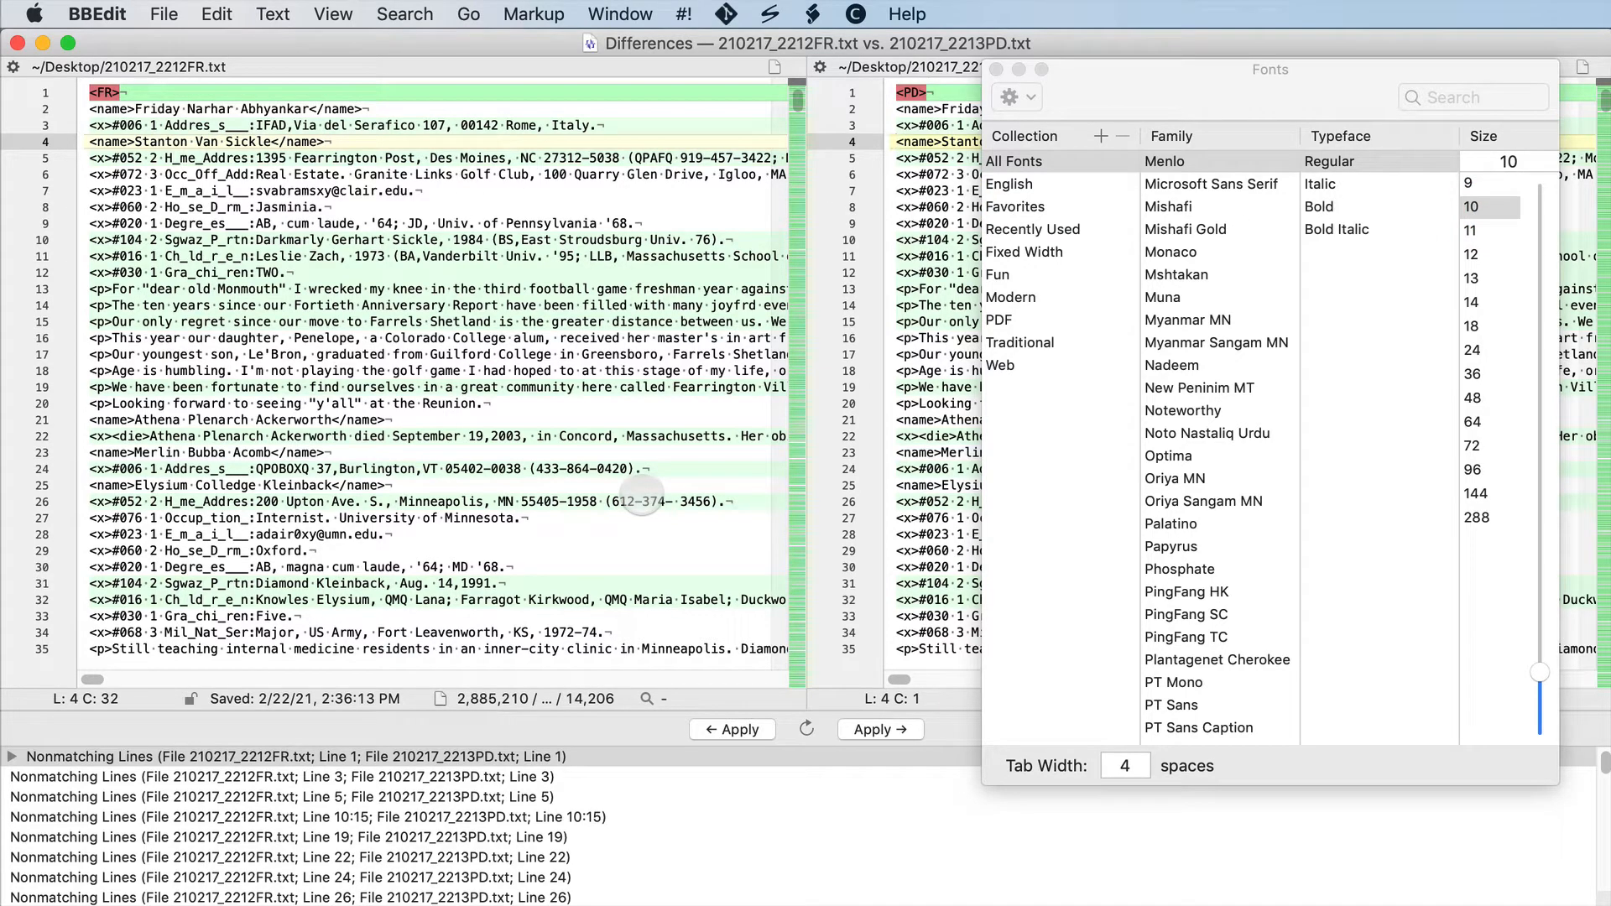
click(996, 68)
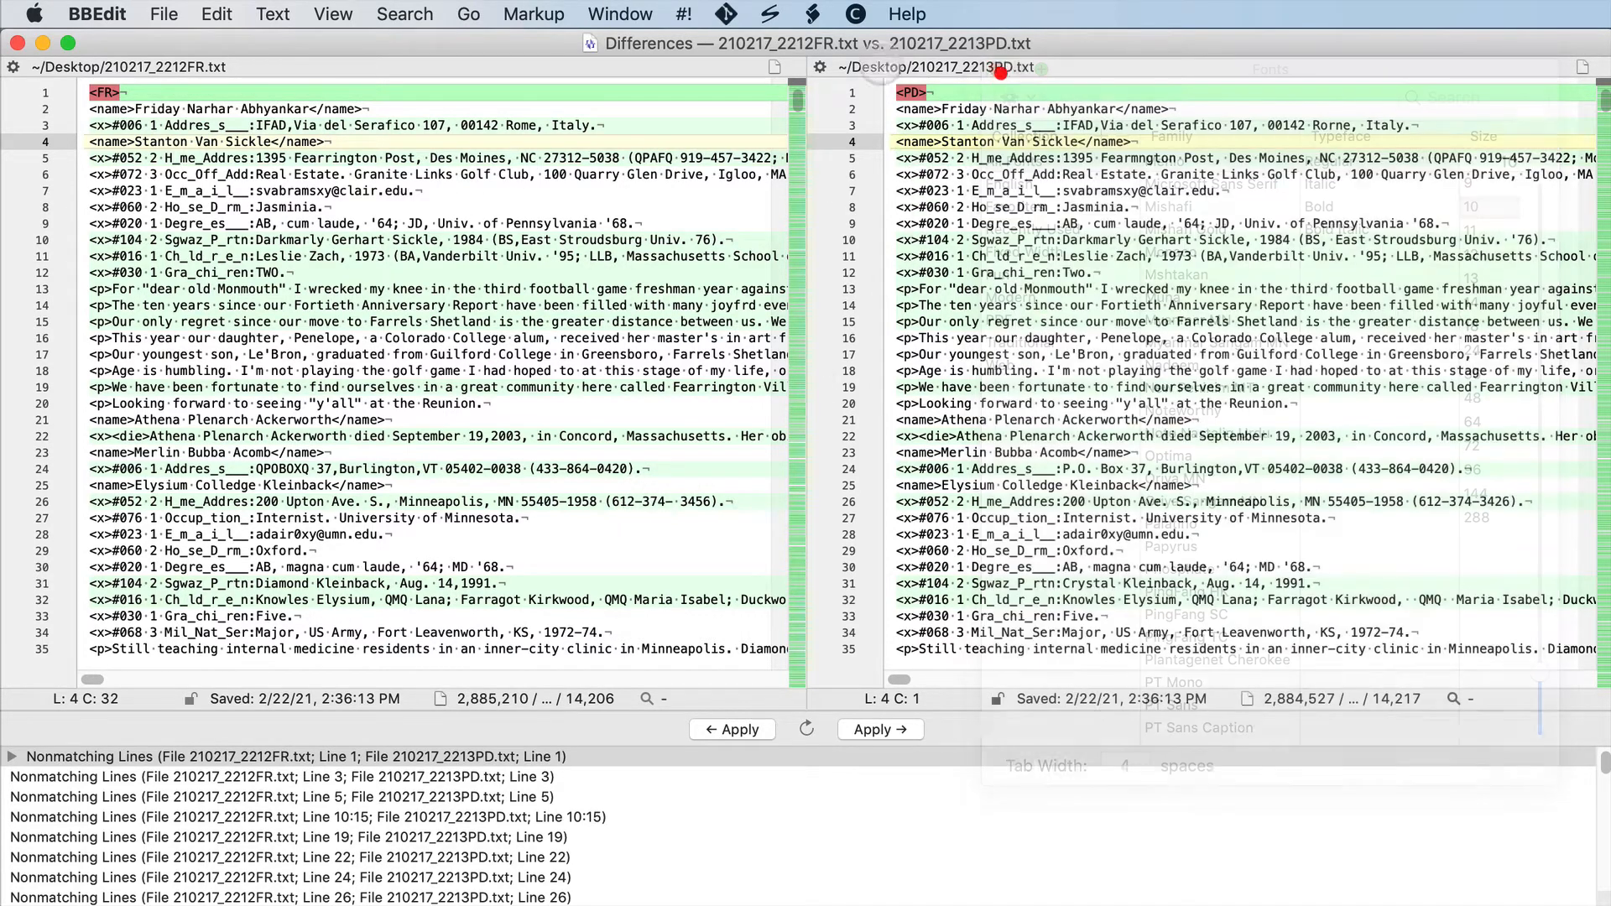
- Turn on soft wrapping of the text in both compared files and rerun the comparison
click(333, 14)
mouse_move(348, 44)
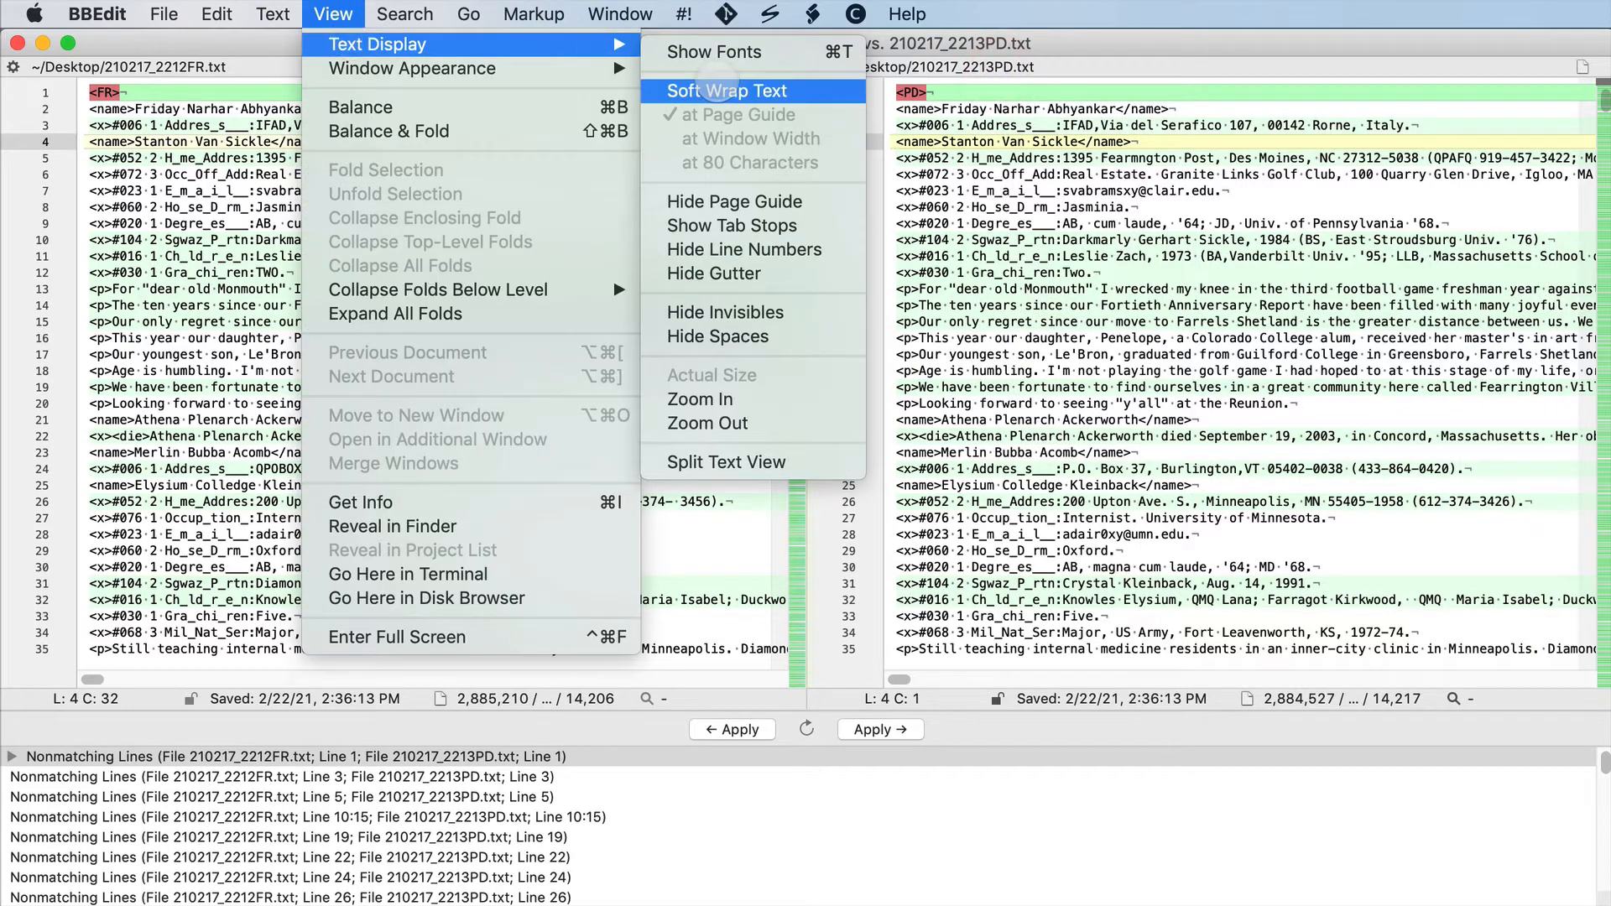
click(717, 87)
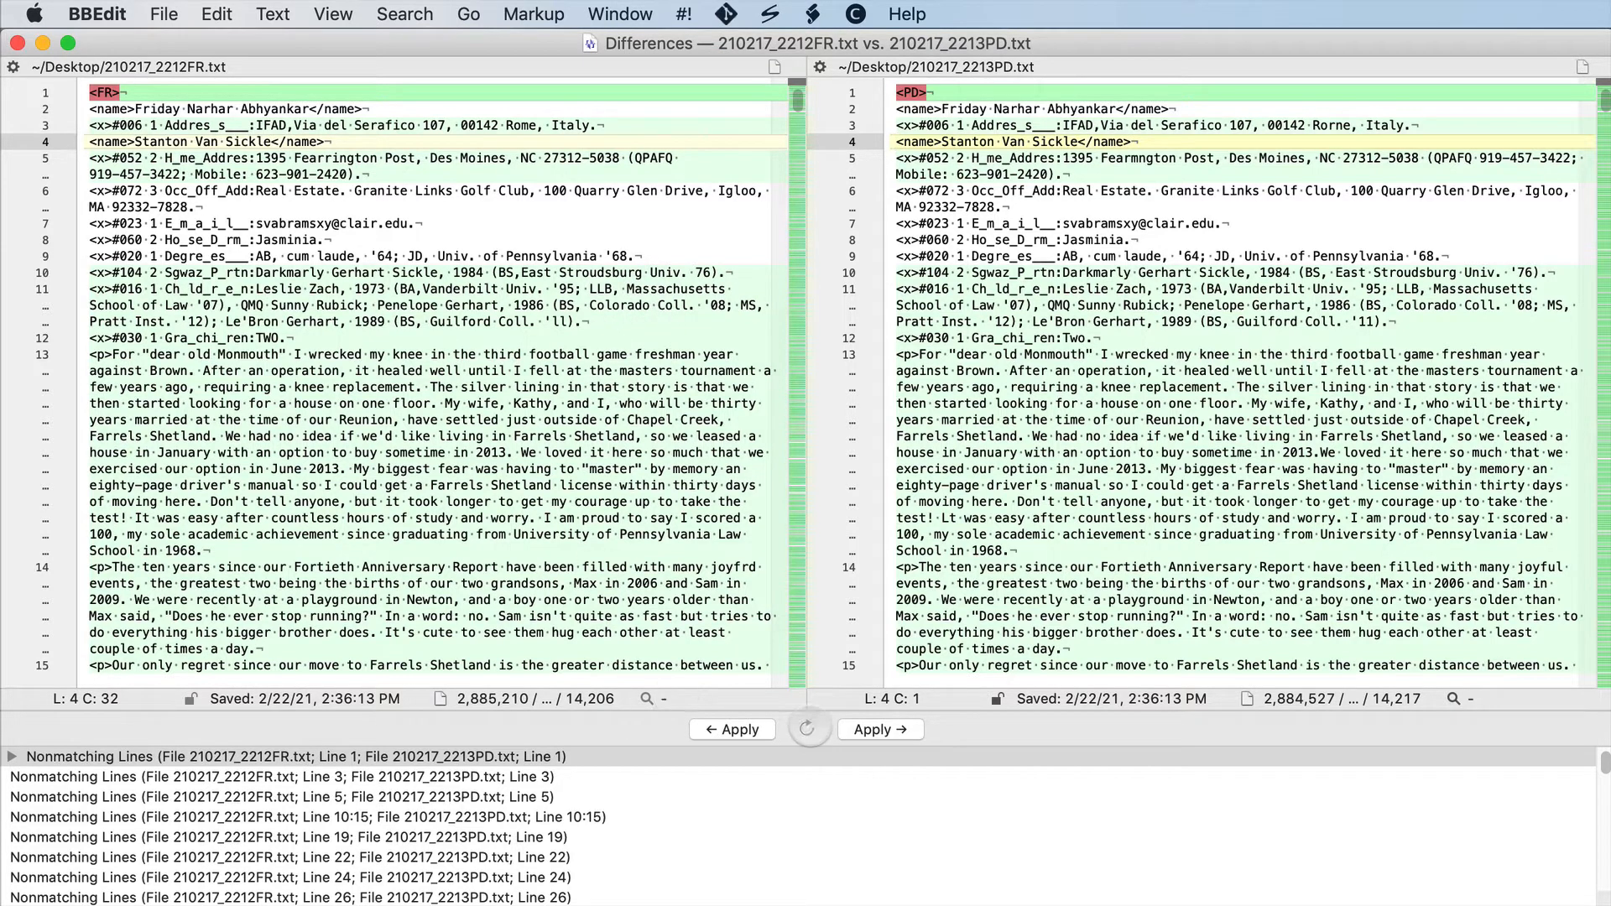
click(807, 729)
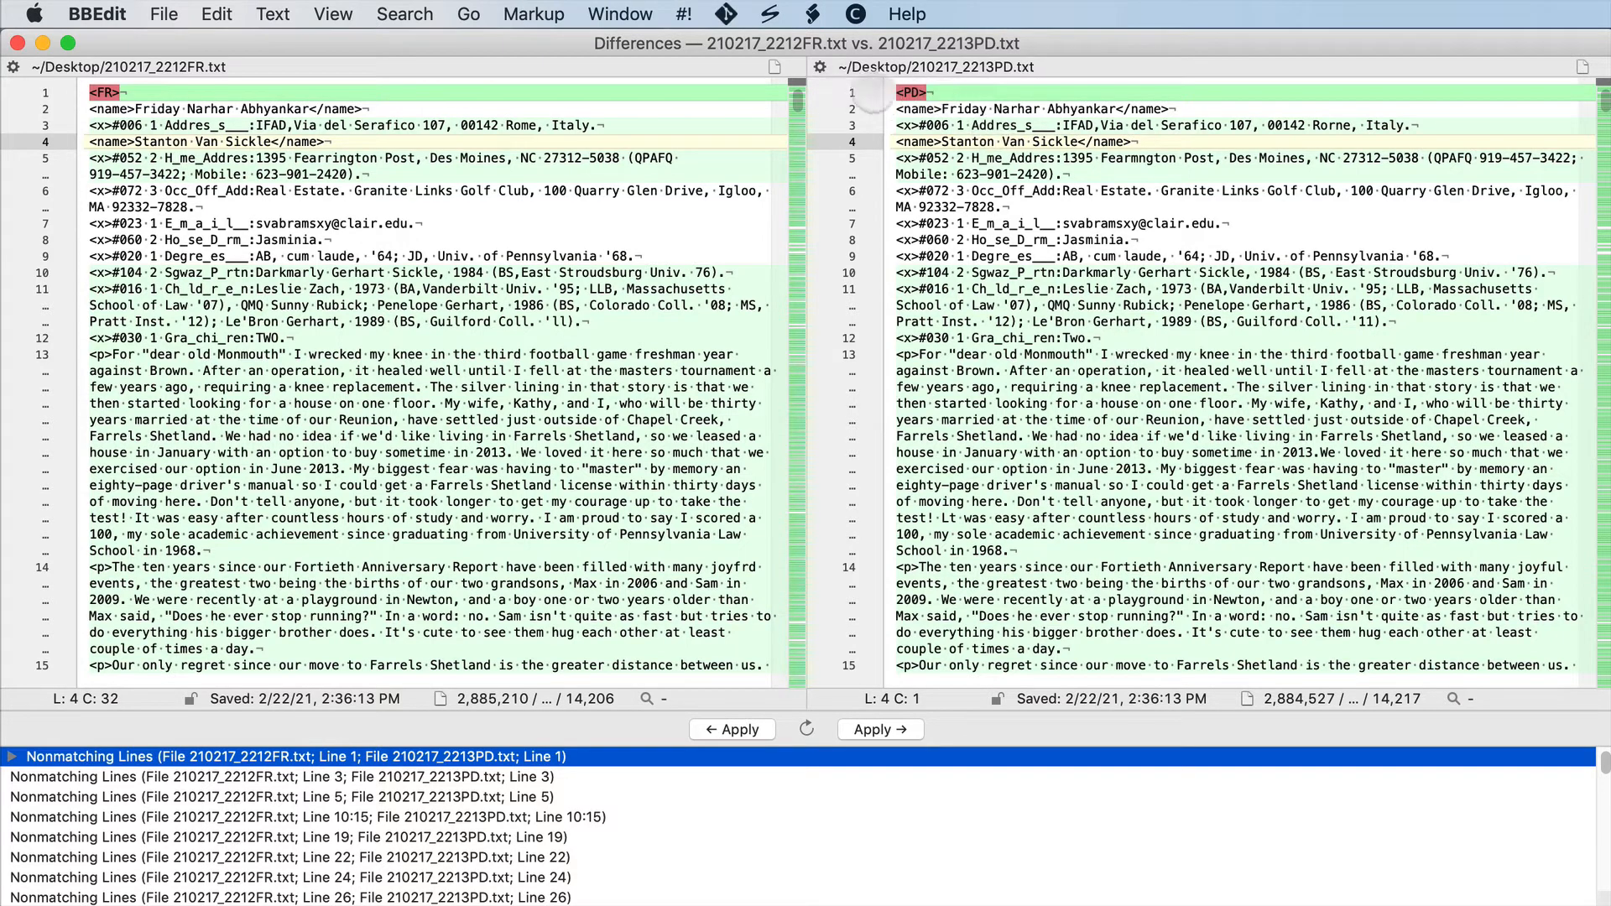
click(926, 93)
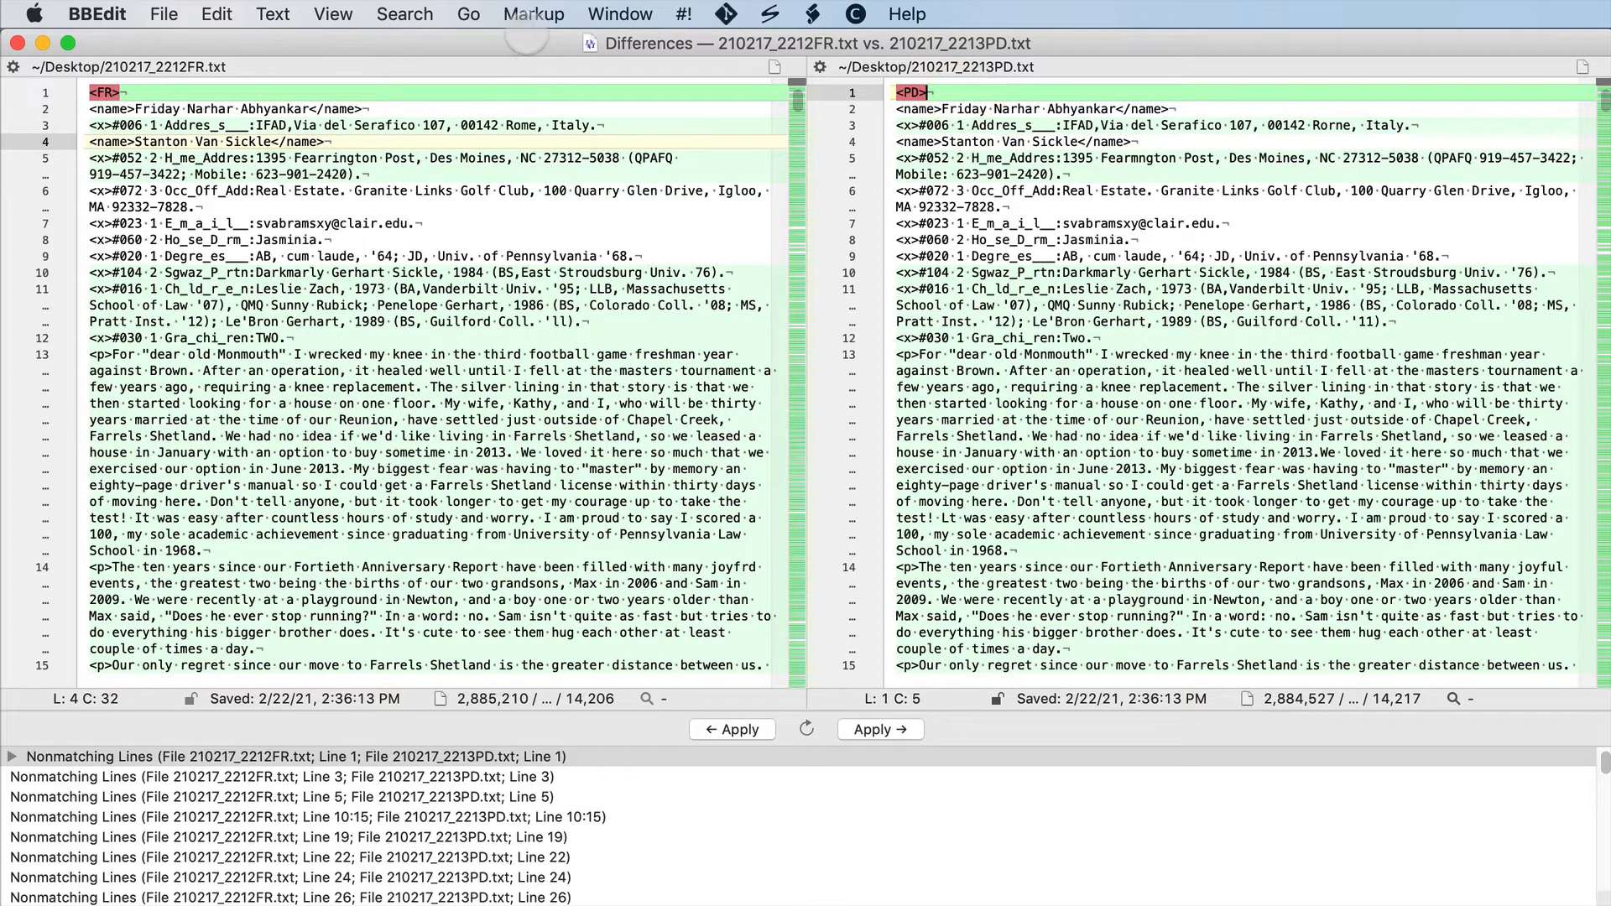
click(806, 729)
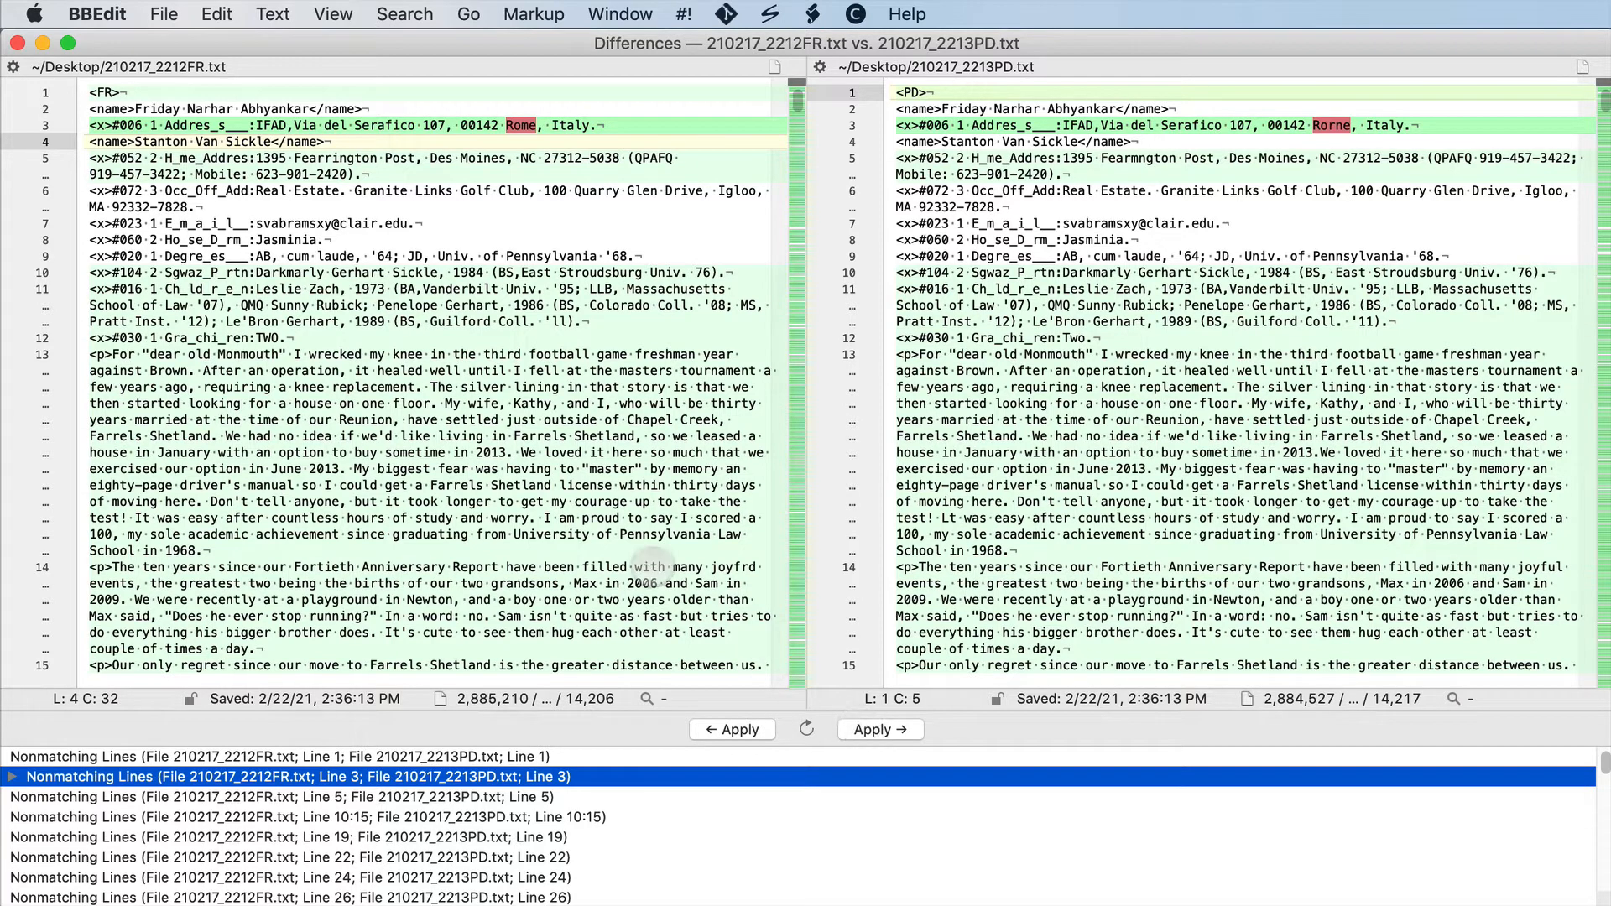
- Apply the differences at lines 3 and 5 from 210217_2212FR.txt to 210217_2213PD.txt
click(881, 729)
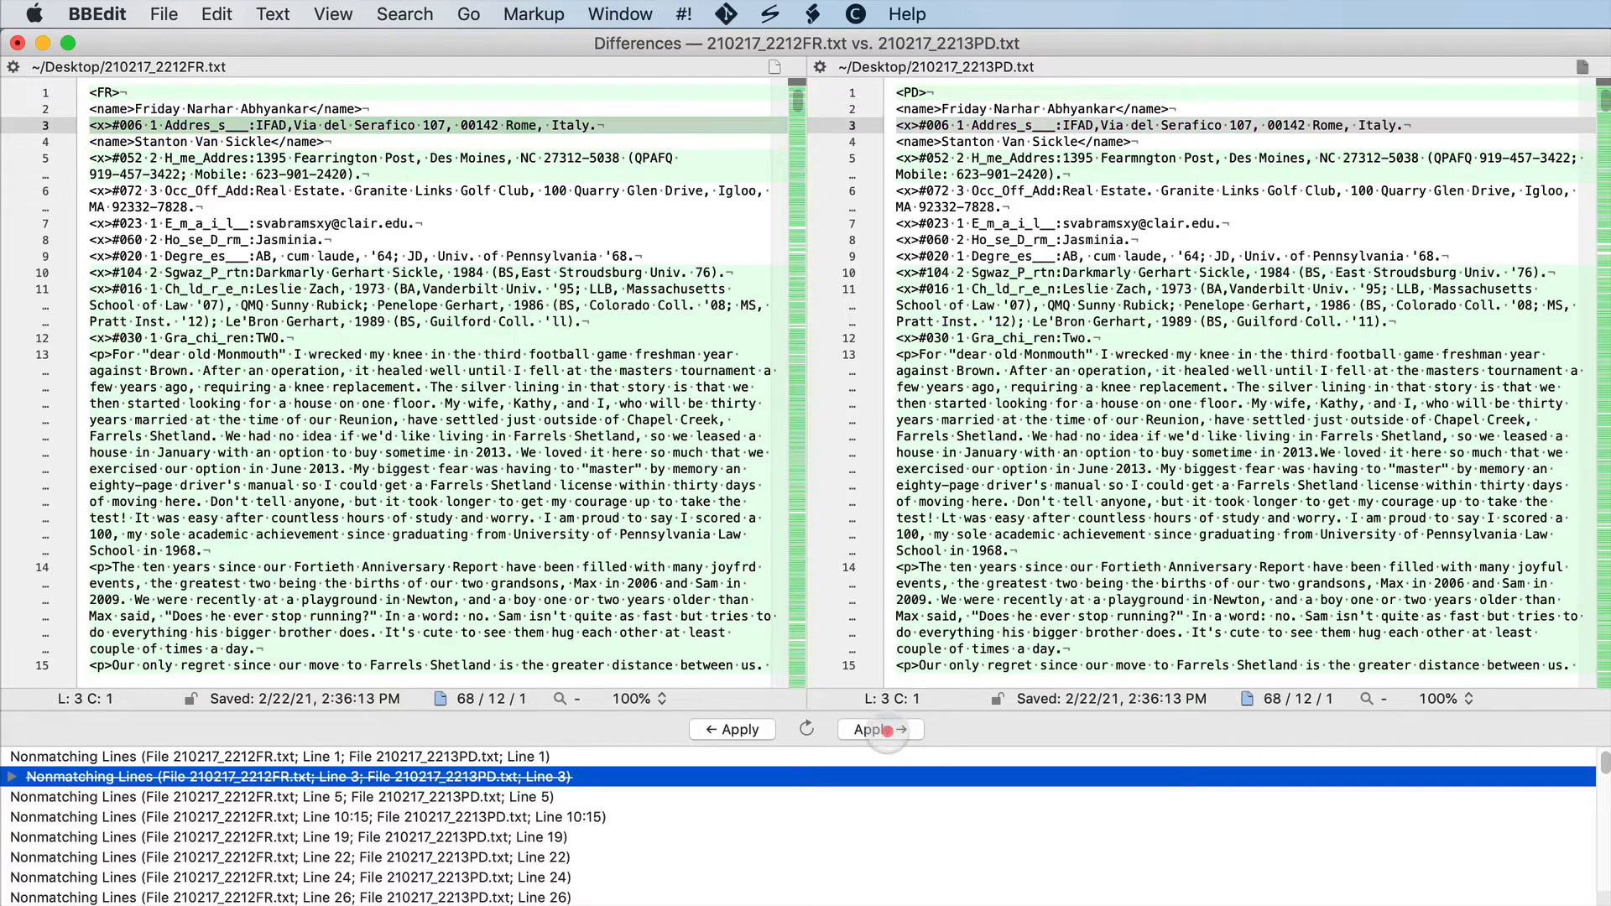
key(Down)
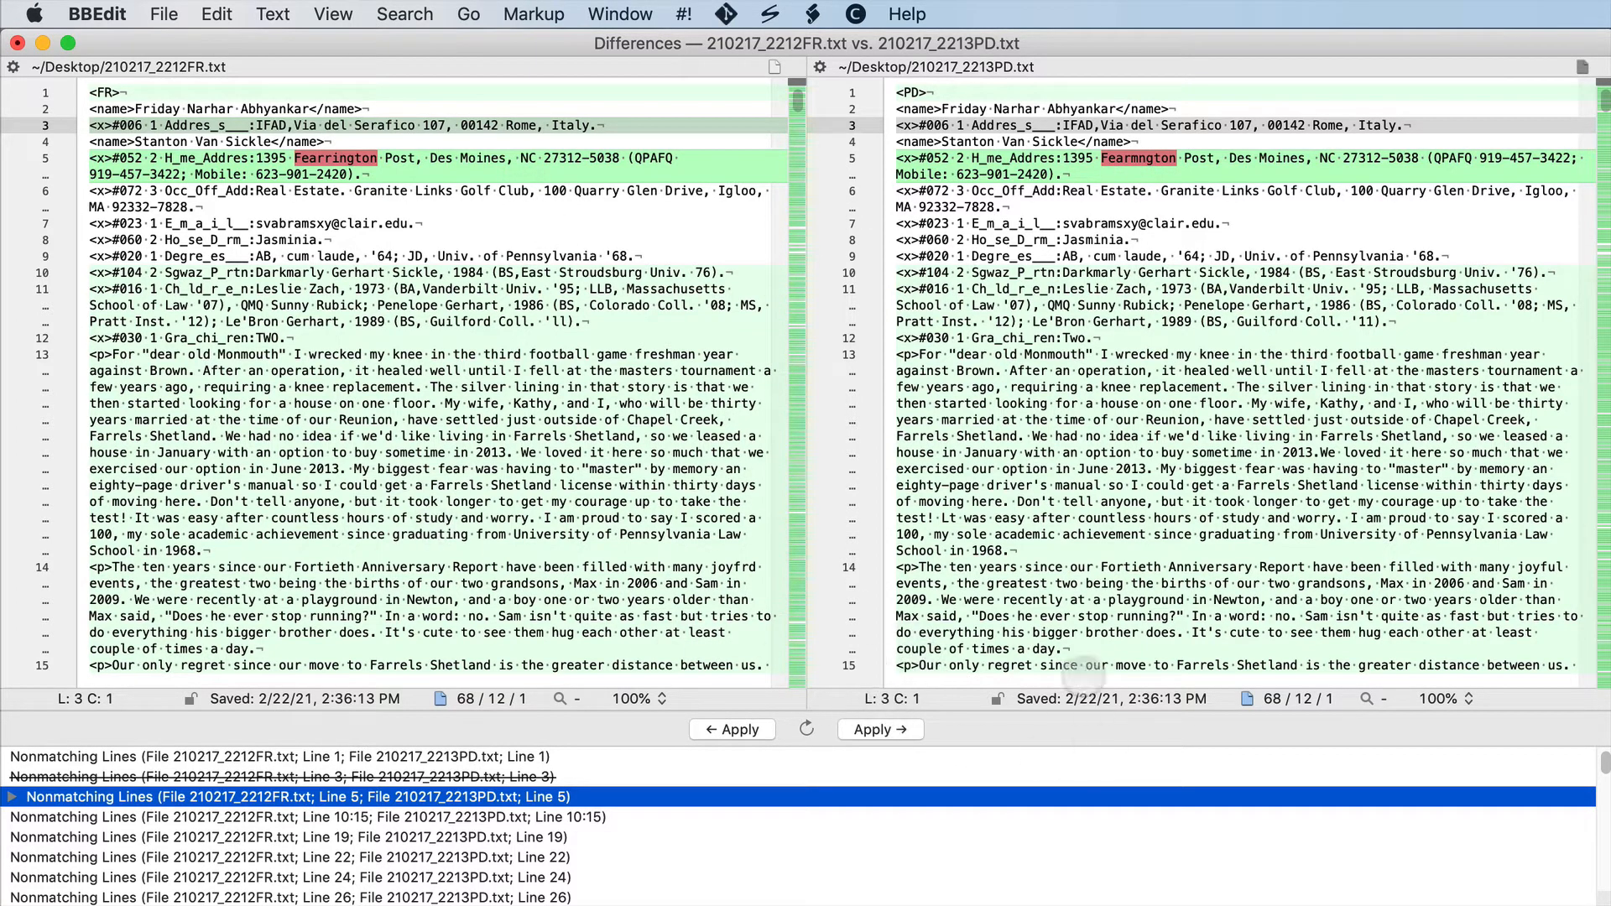
click(873, 734)
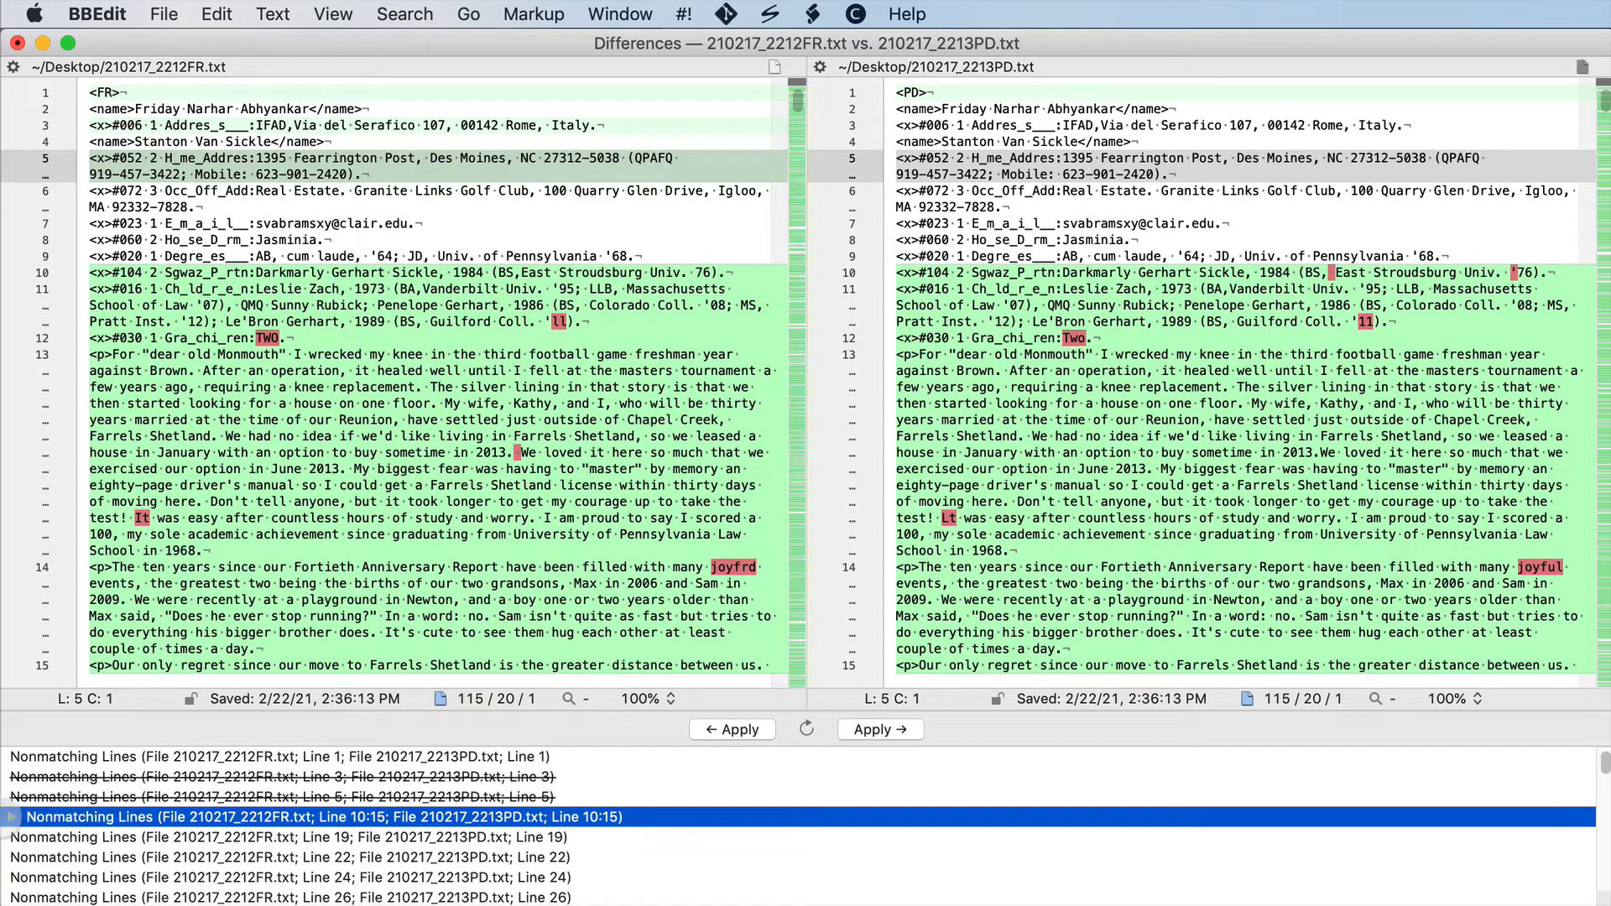
- Expand the lines 10:15 difference and apply its first four character differences, through "Two" on line 12, from 210217_2213PD.txt to 210217_2212FR.txt
click(12, 817)
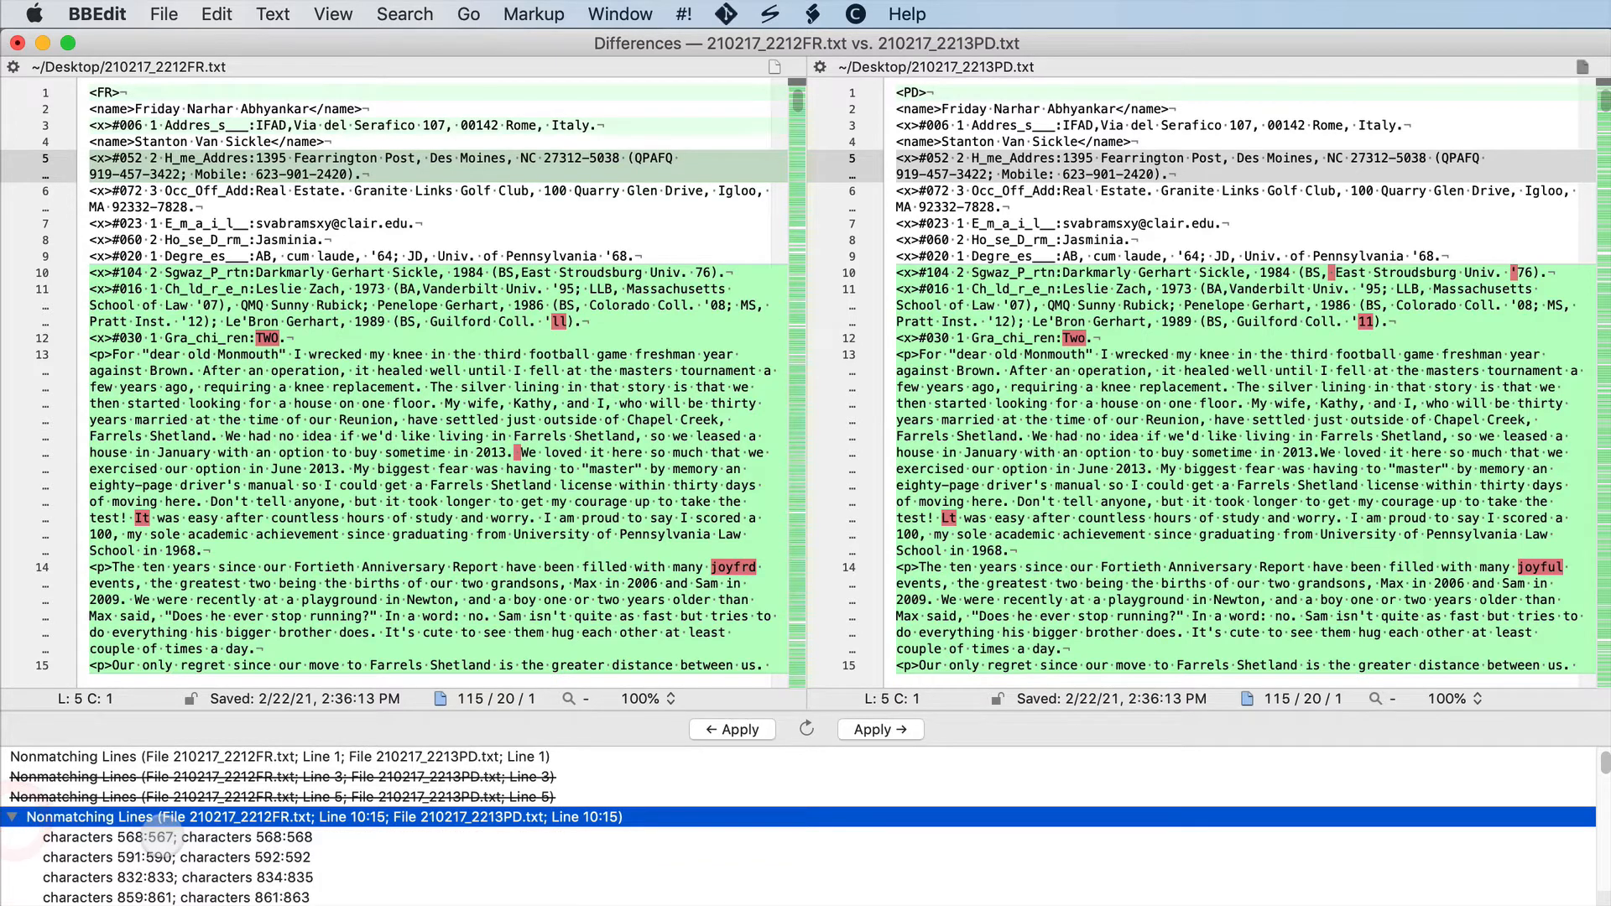
click(160, 836)
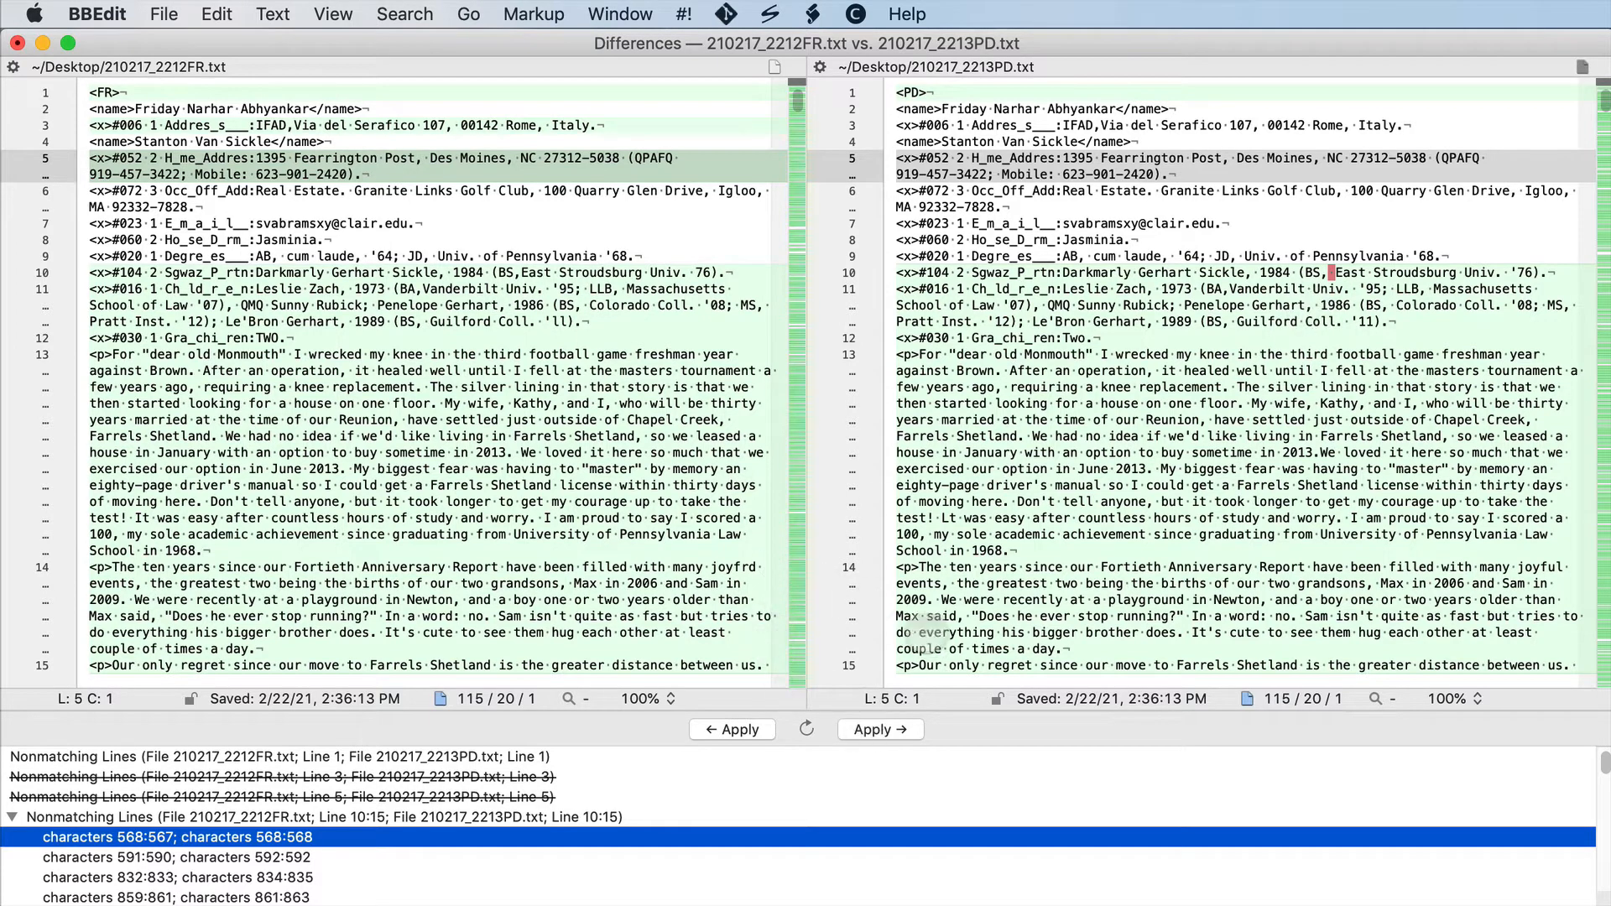
click(725, 730)
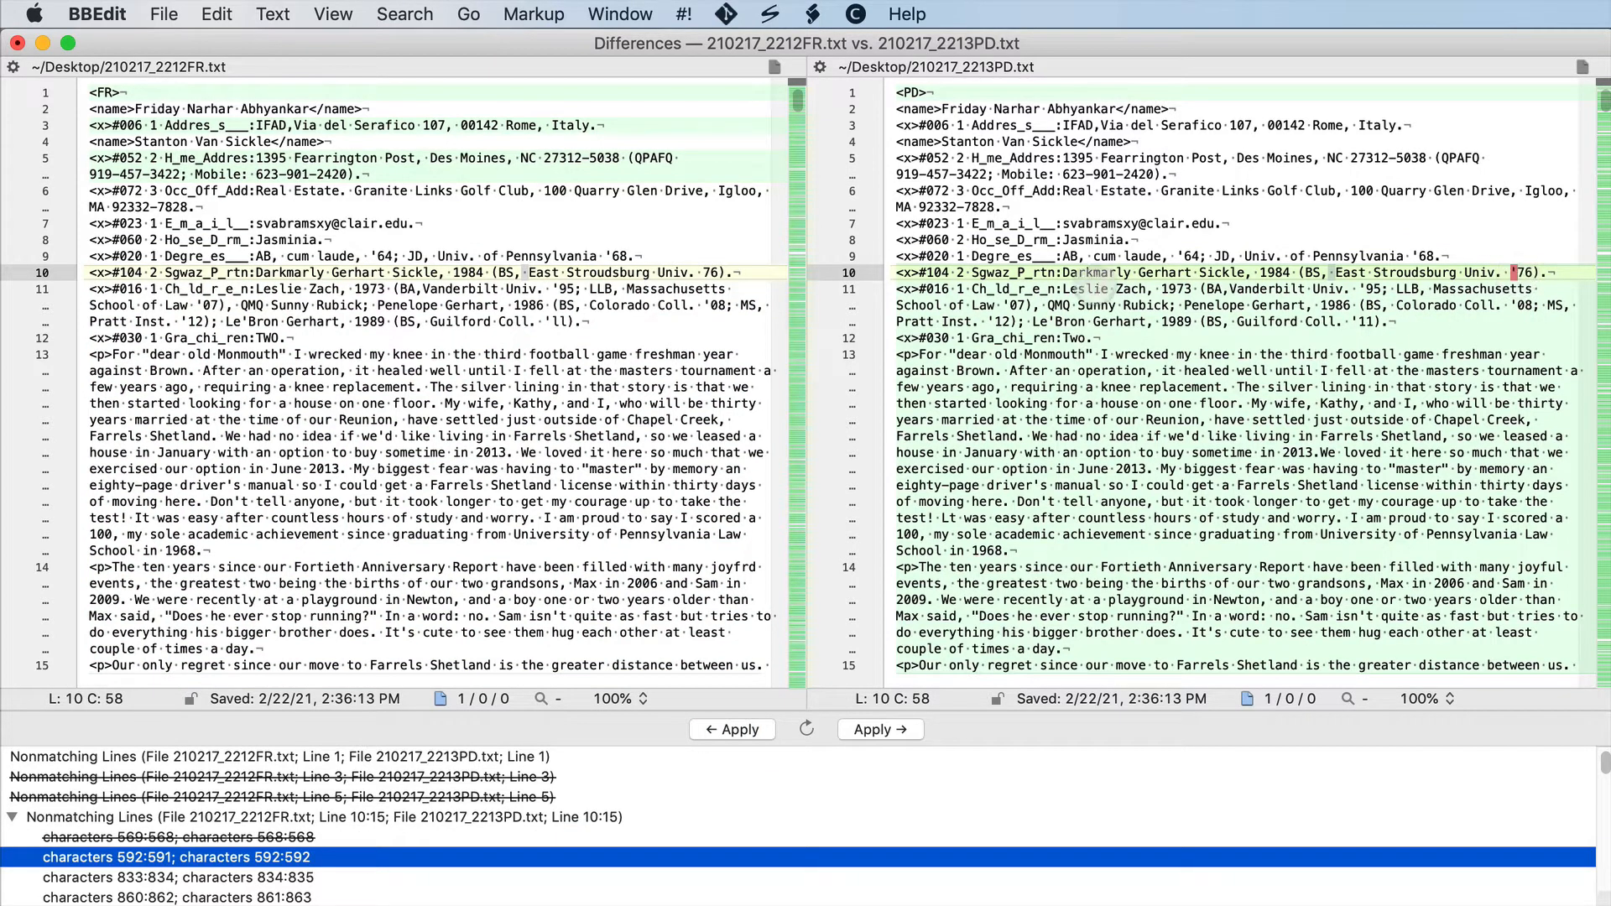
click(727, 731)
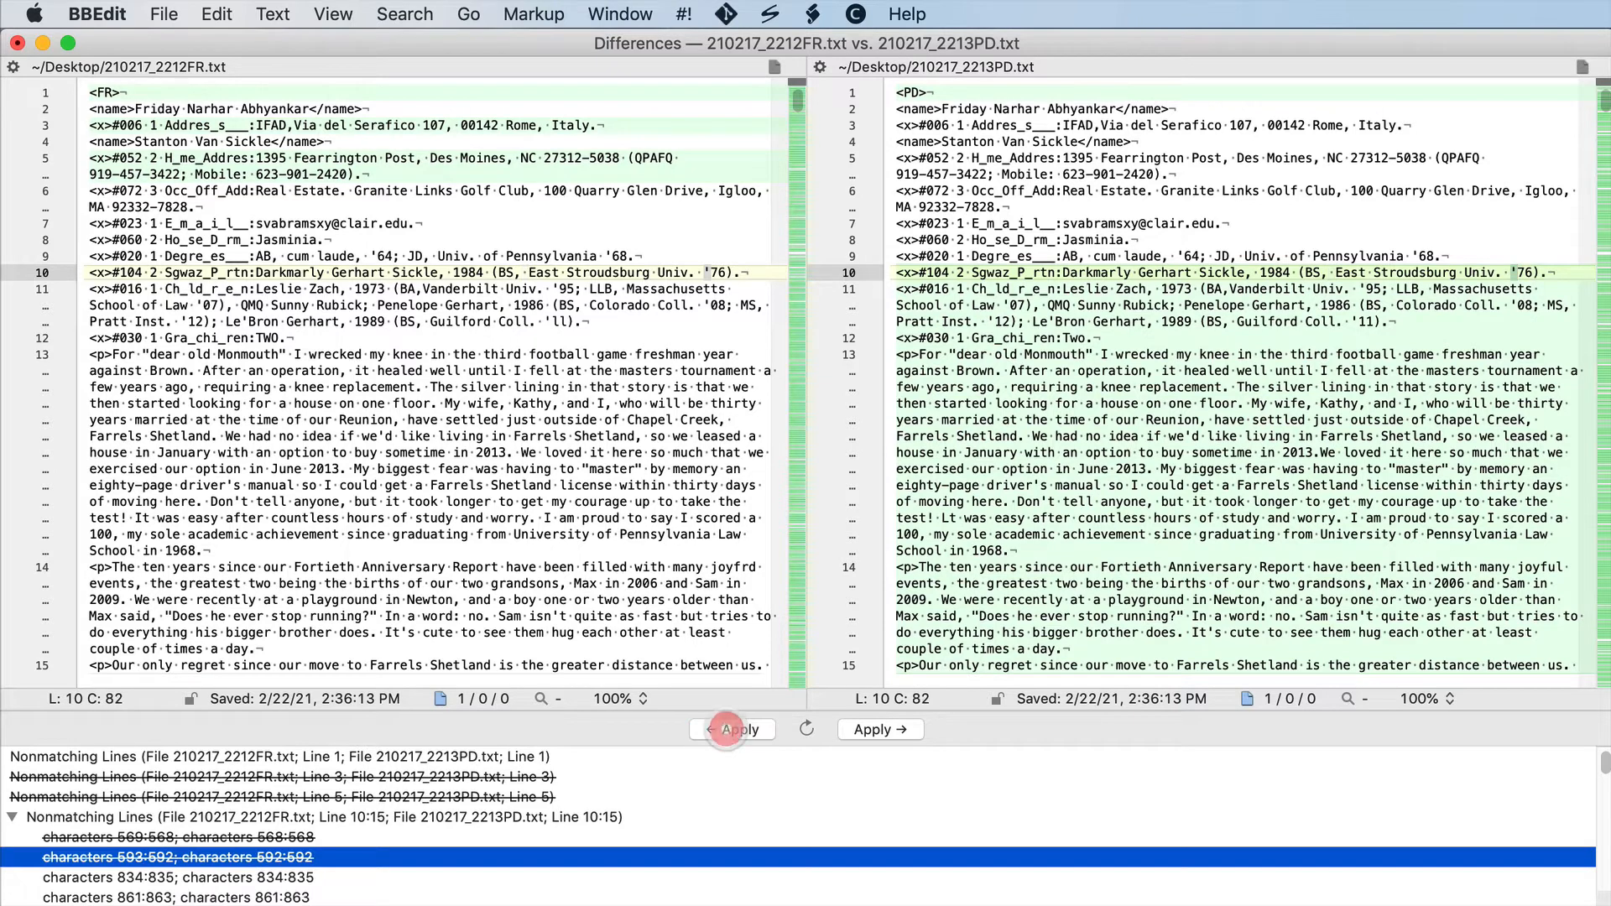
click(726, 729)
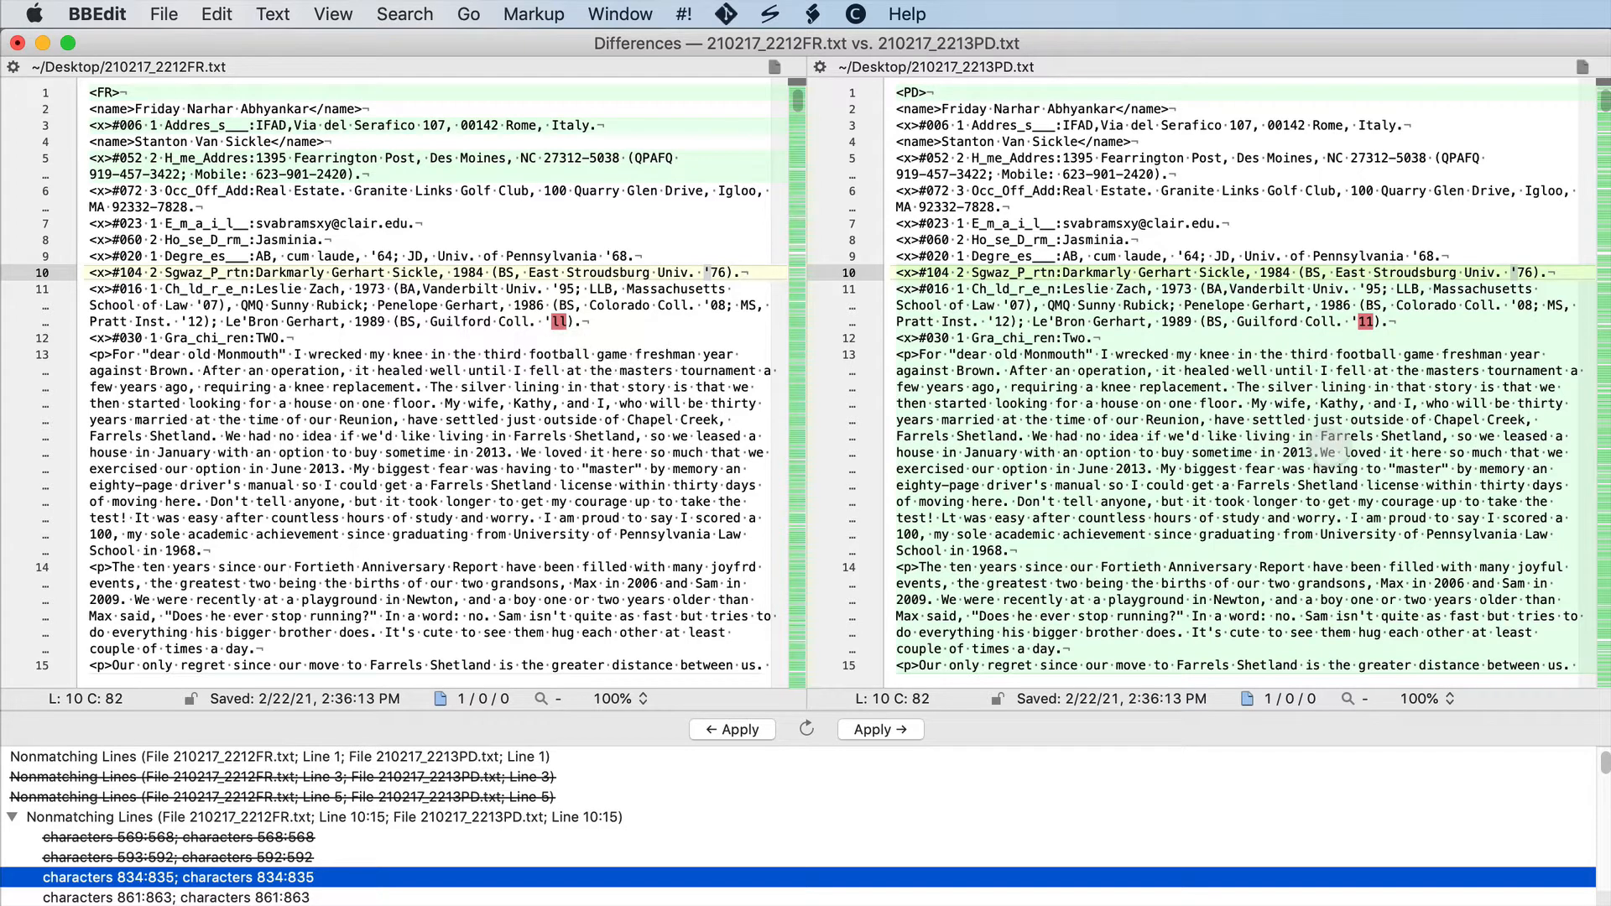
click(732, 733)
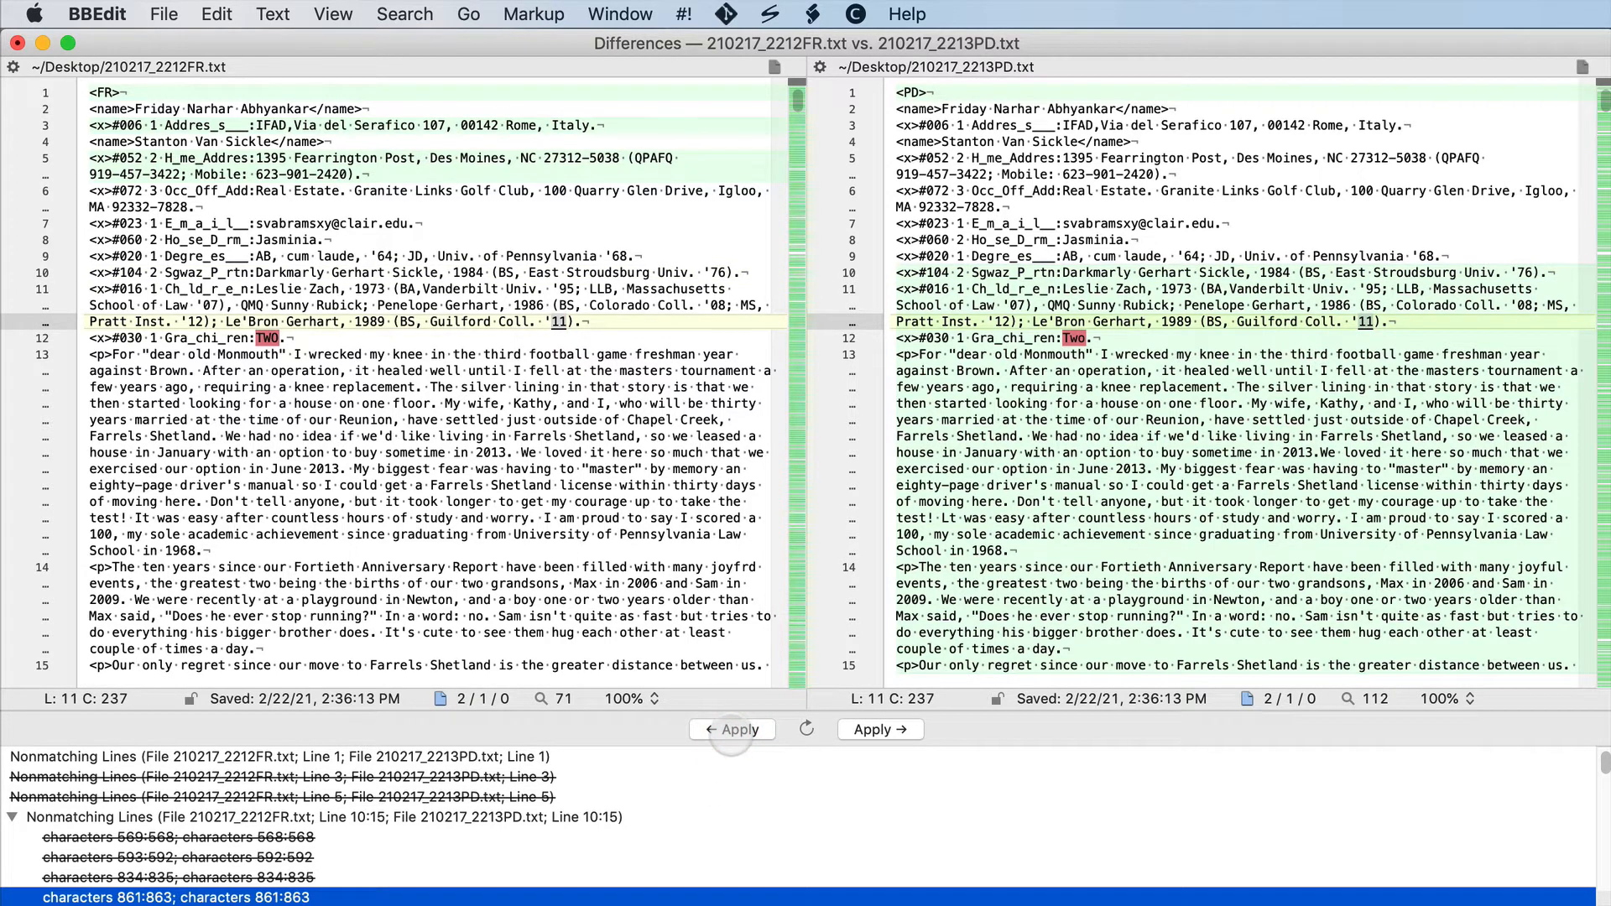
click(732, 733)
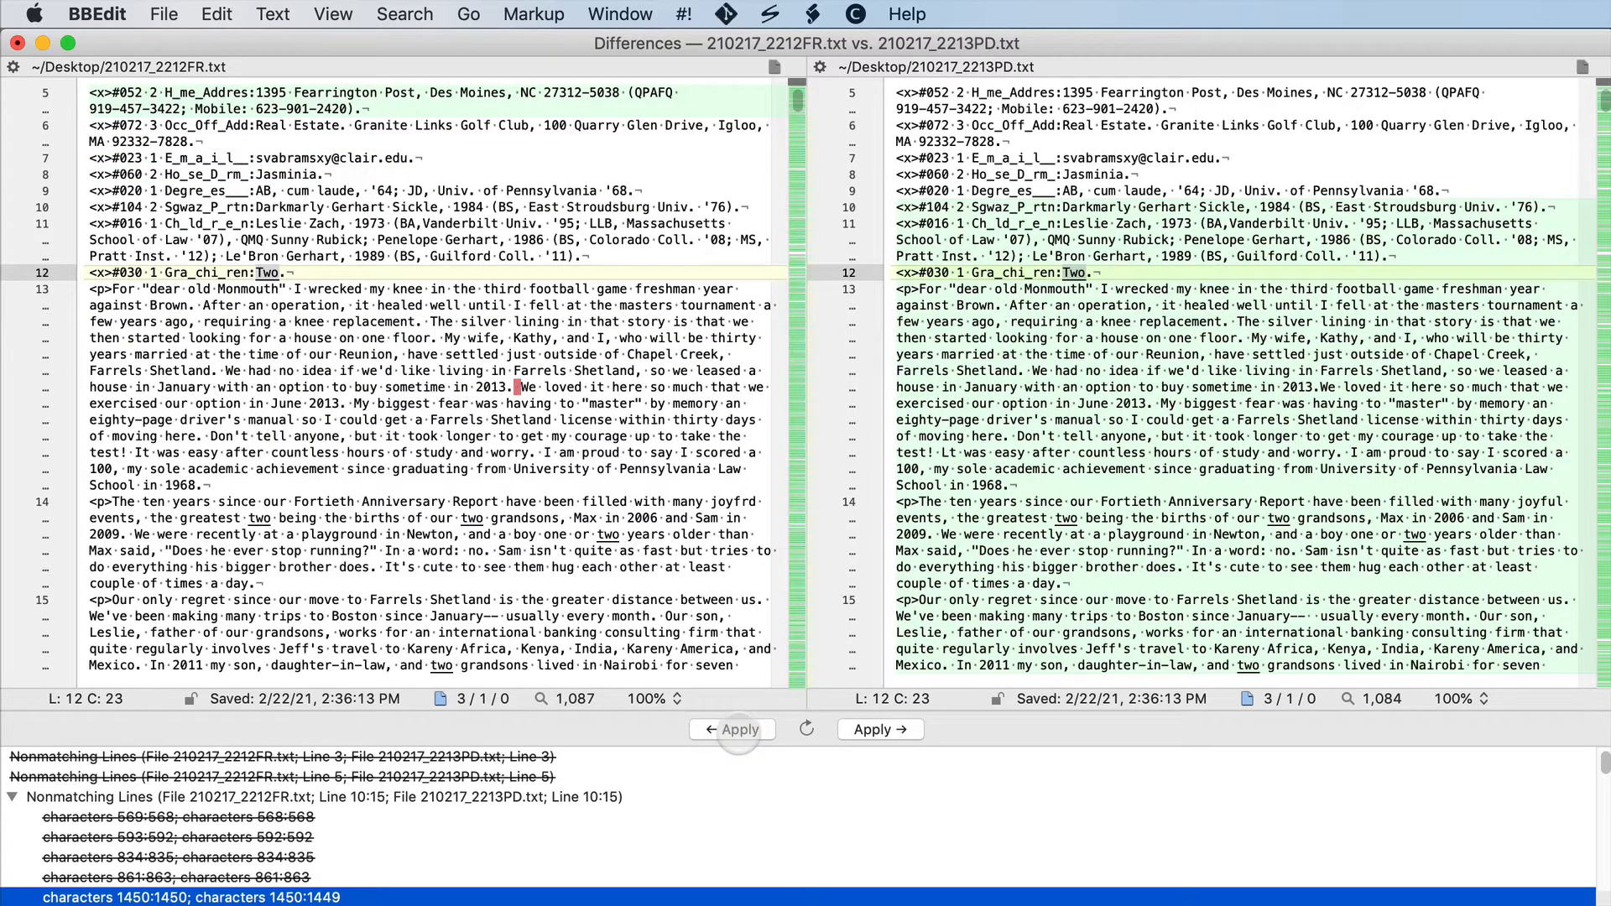
- Delete the spaces between "January--" and "usually" in line 15 of 210217_2213PD.txt and rerun the comparison
key(Down)
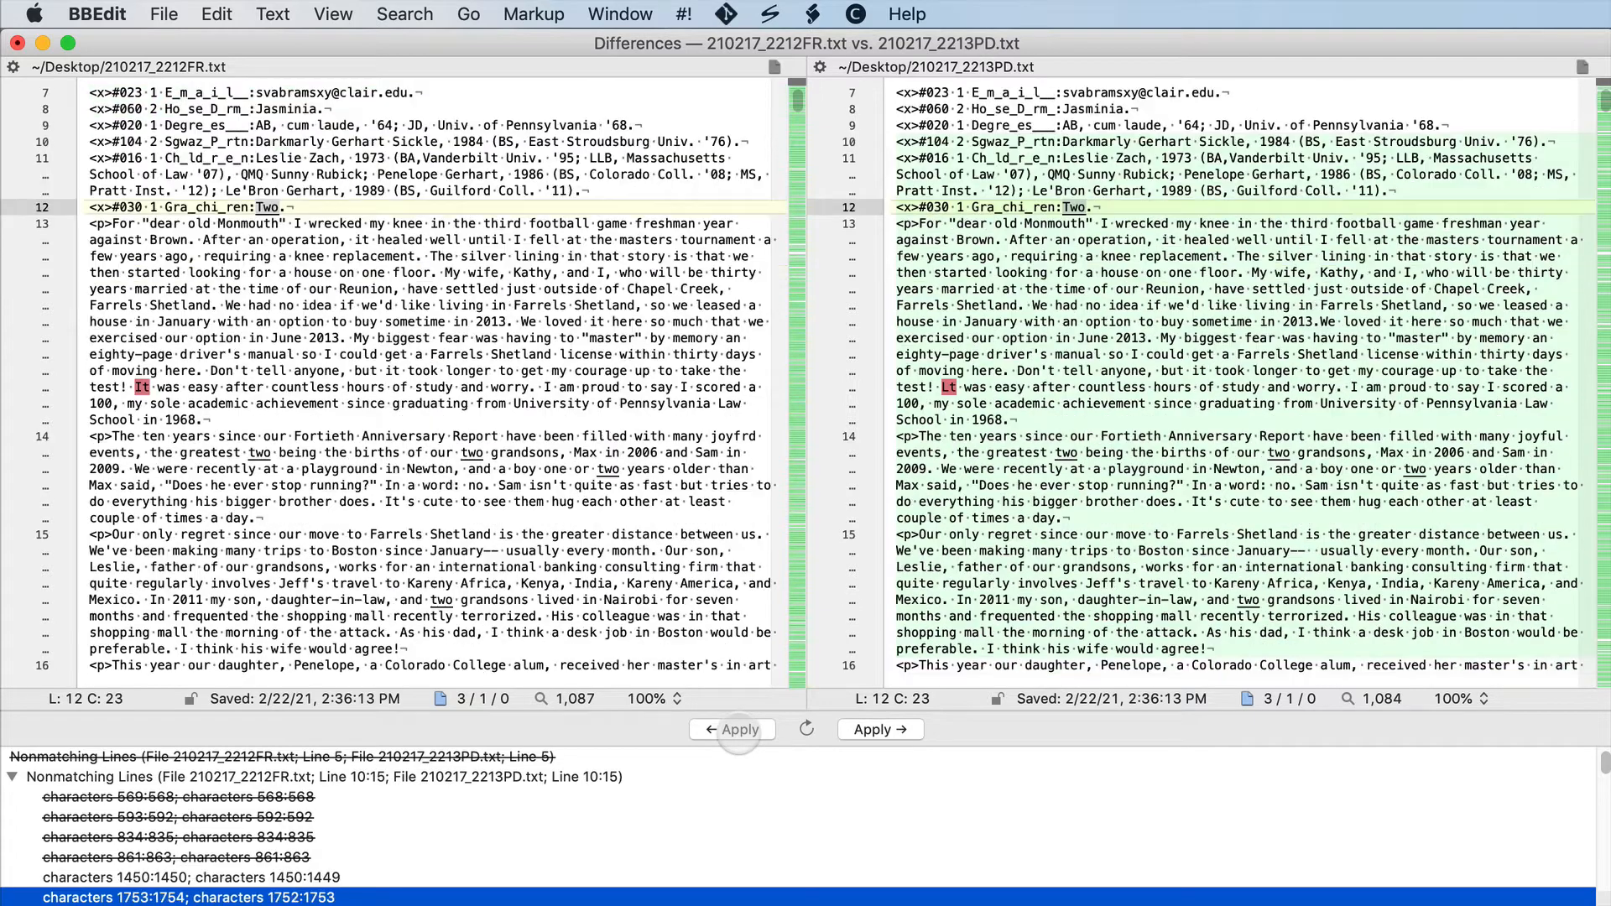
key(Down)
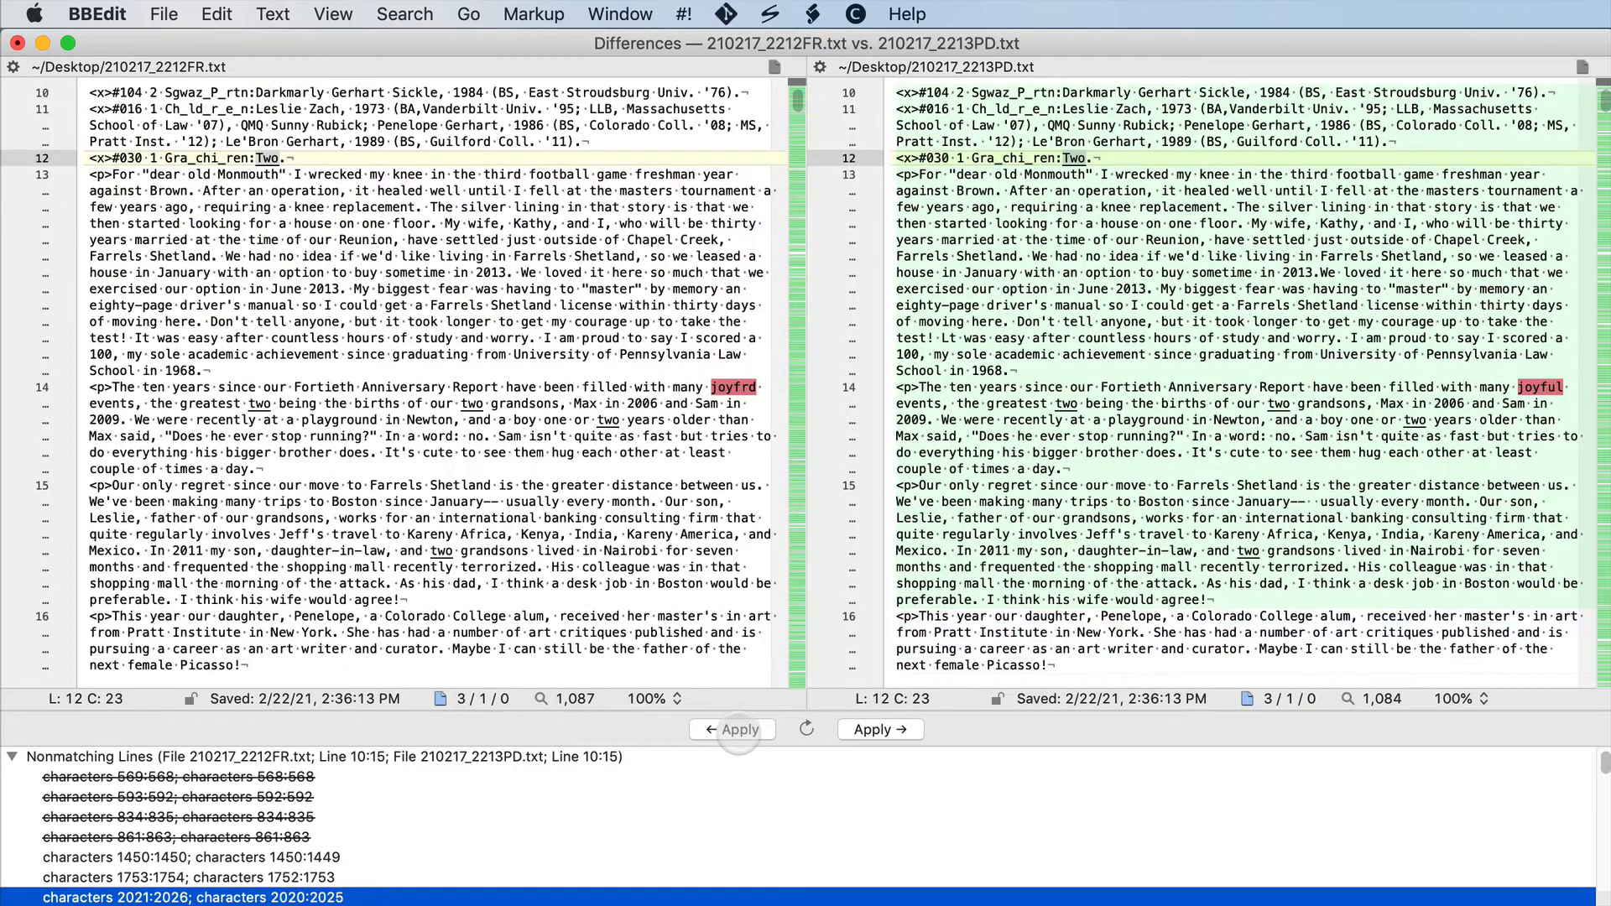
key(Down)
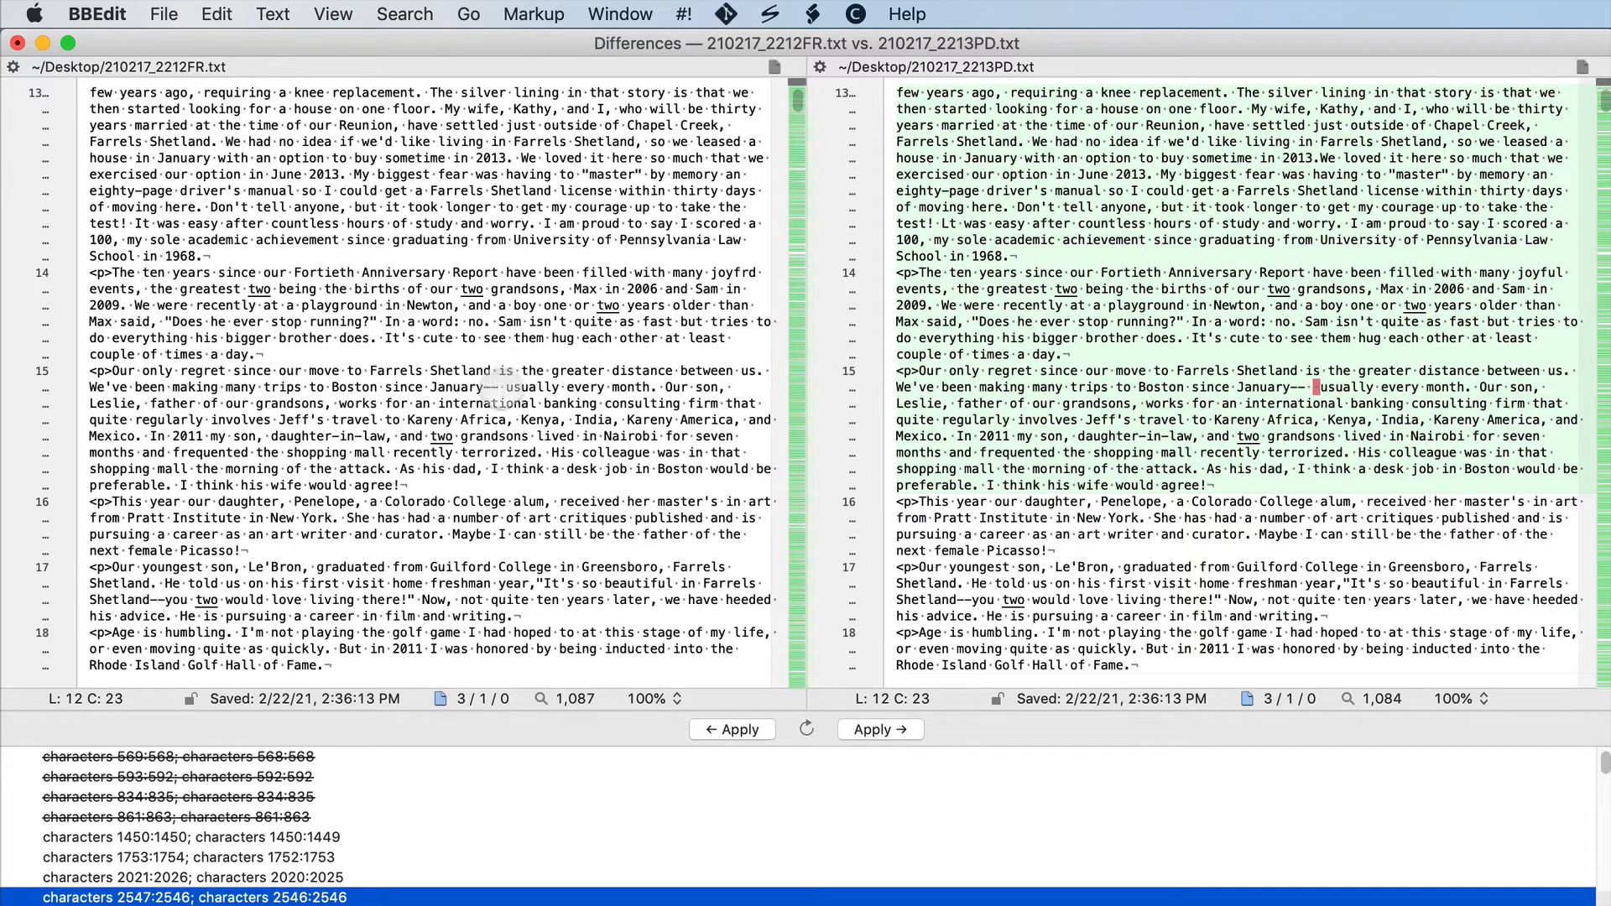
click(1314, 388)
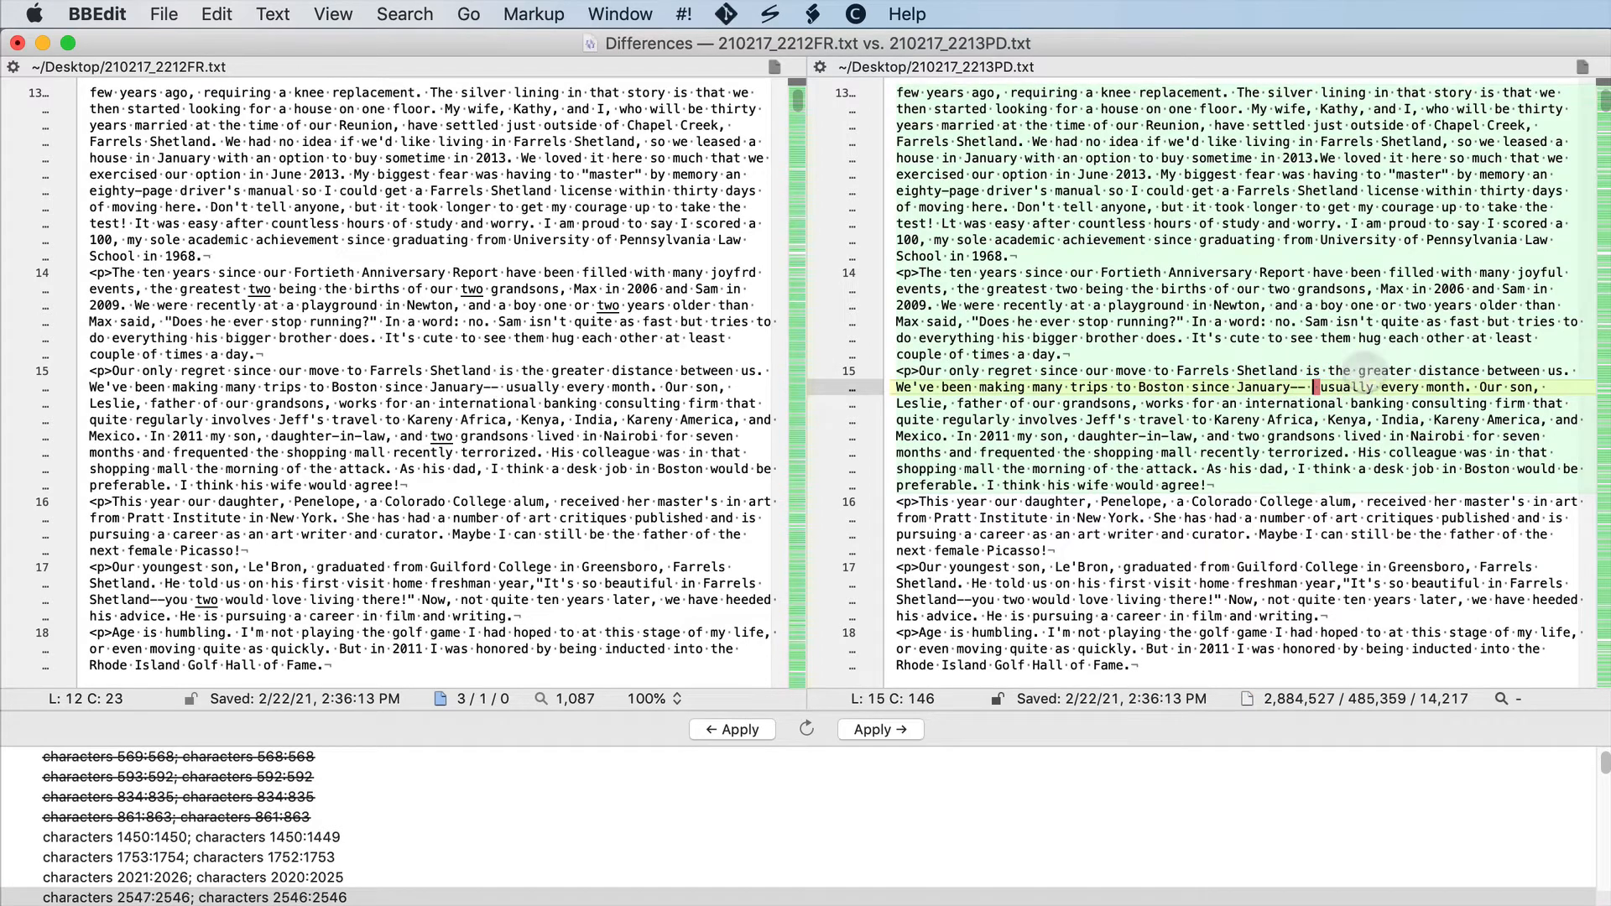
double_click(1319, 387)
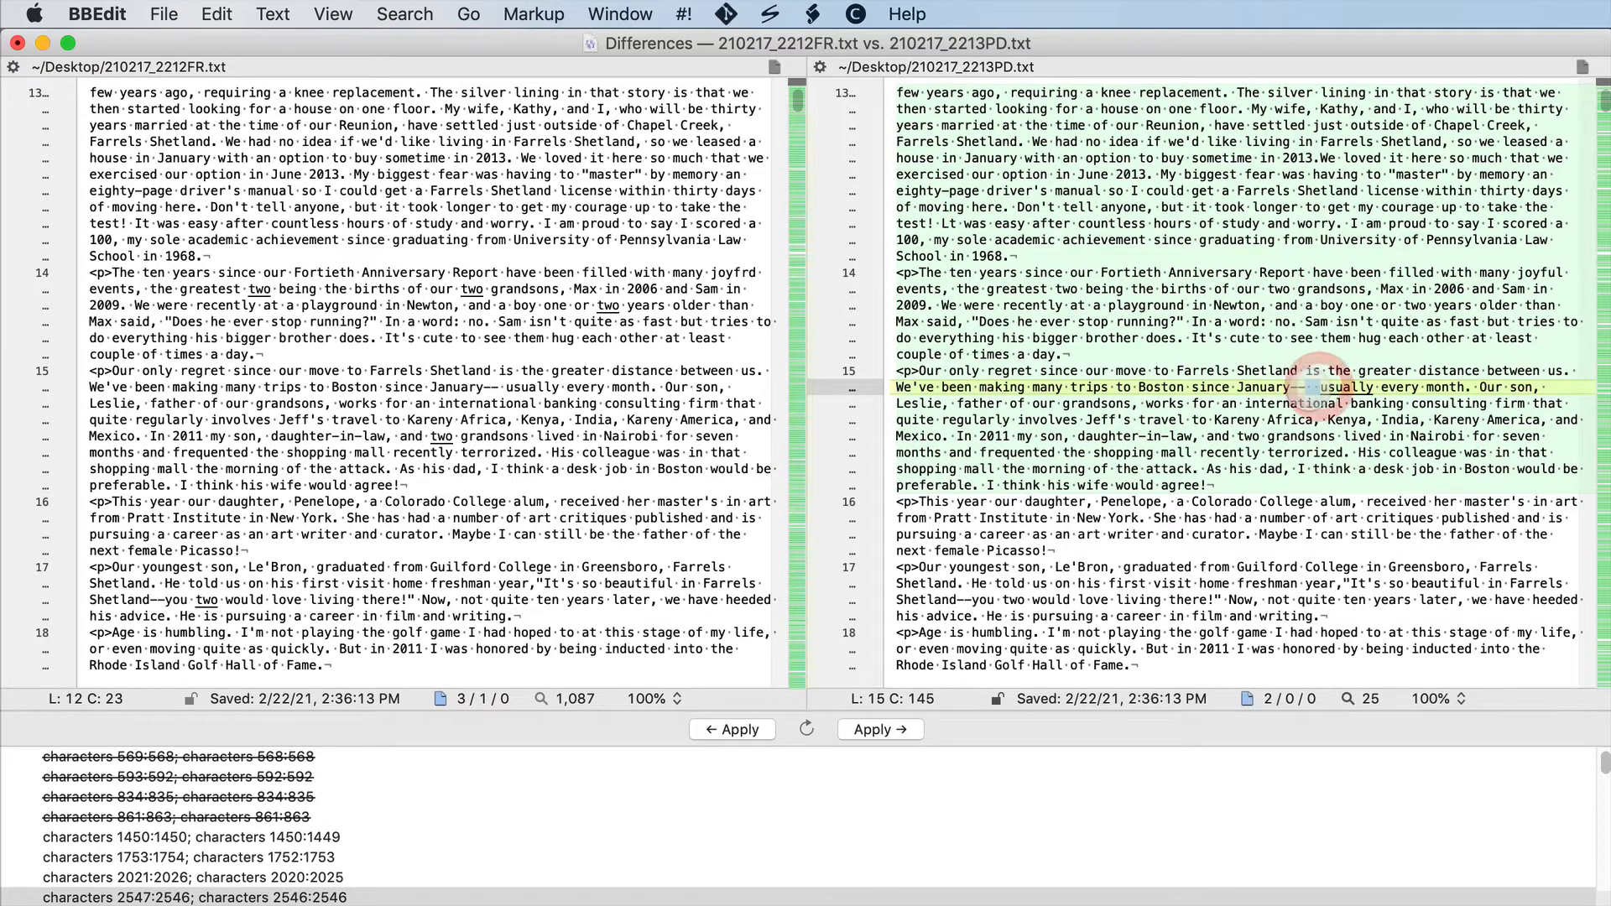
double_click(1310, 388)
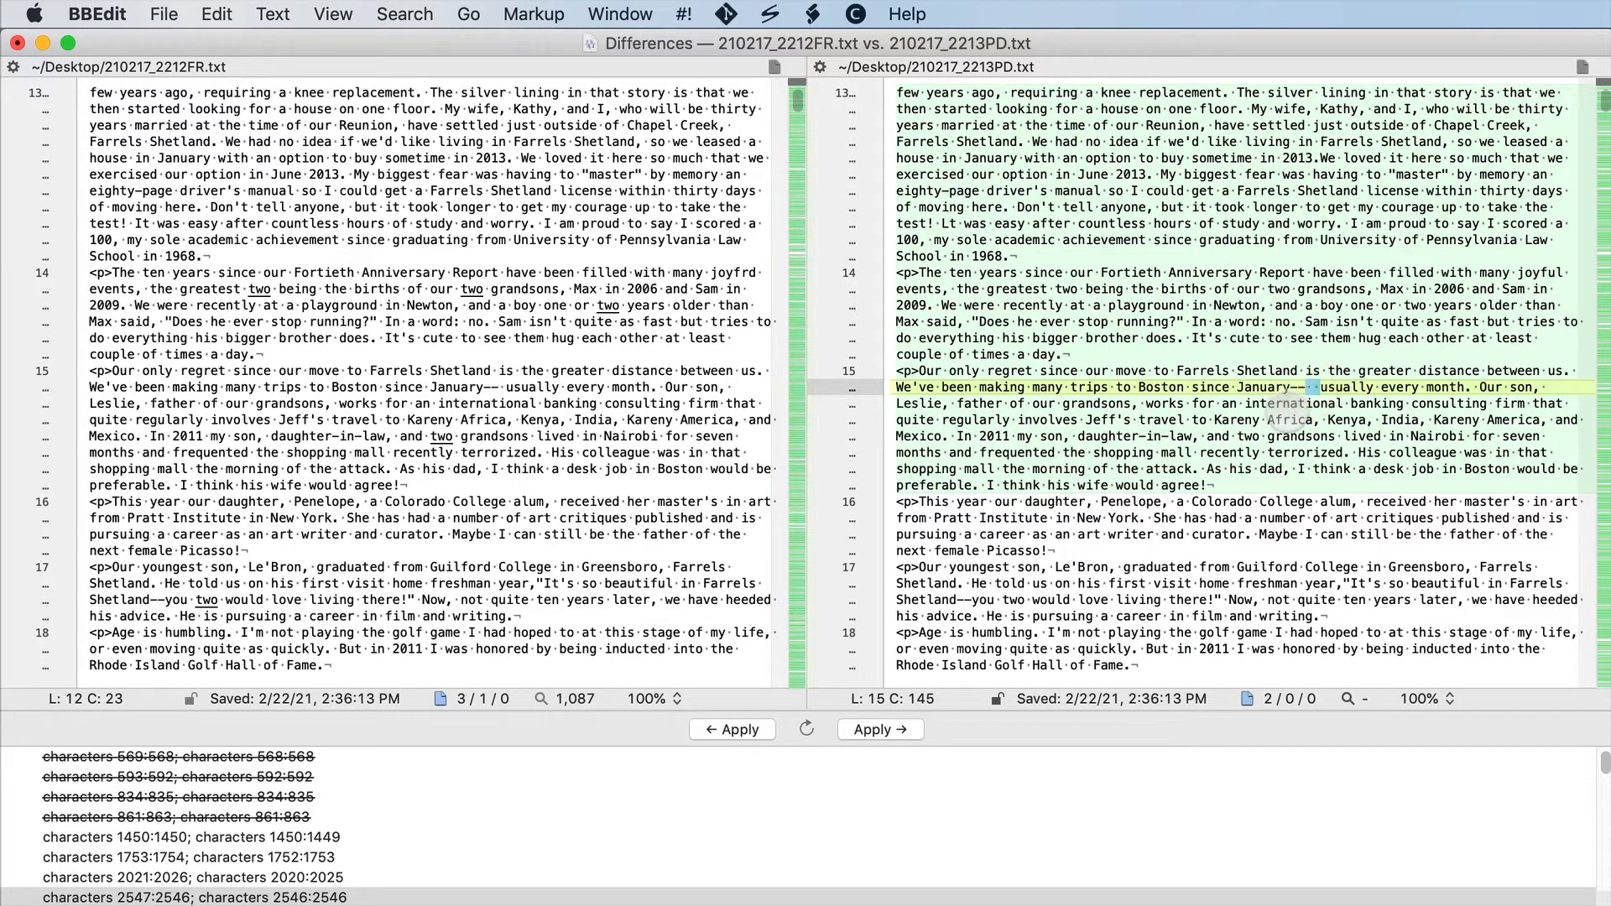
key(BackSpace)
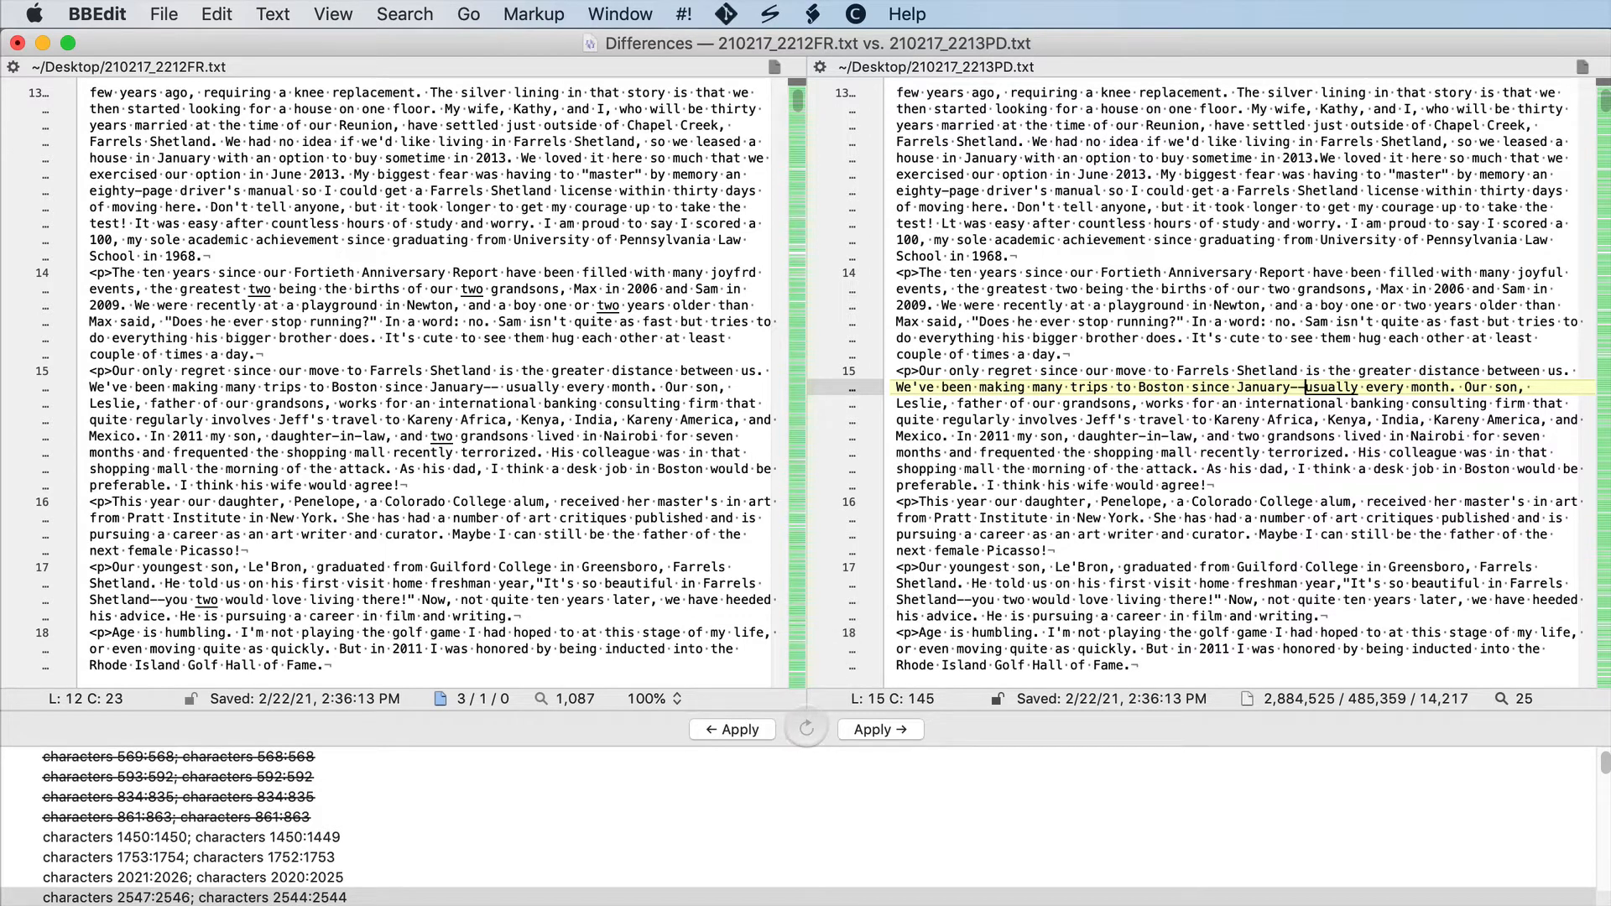
click(807, 727)
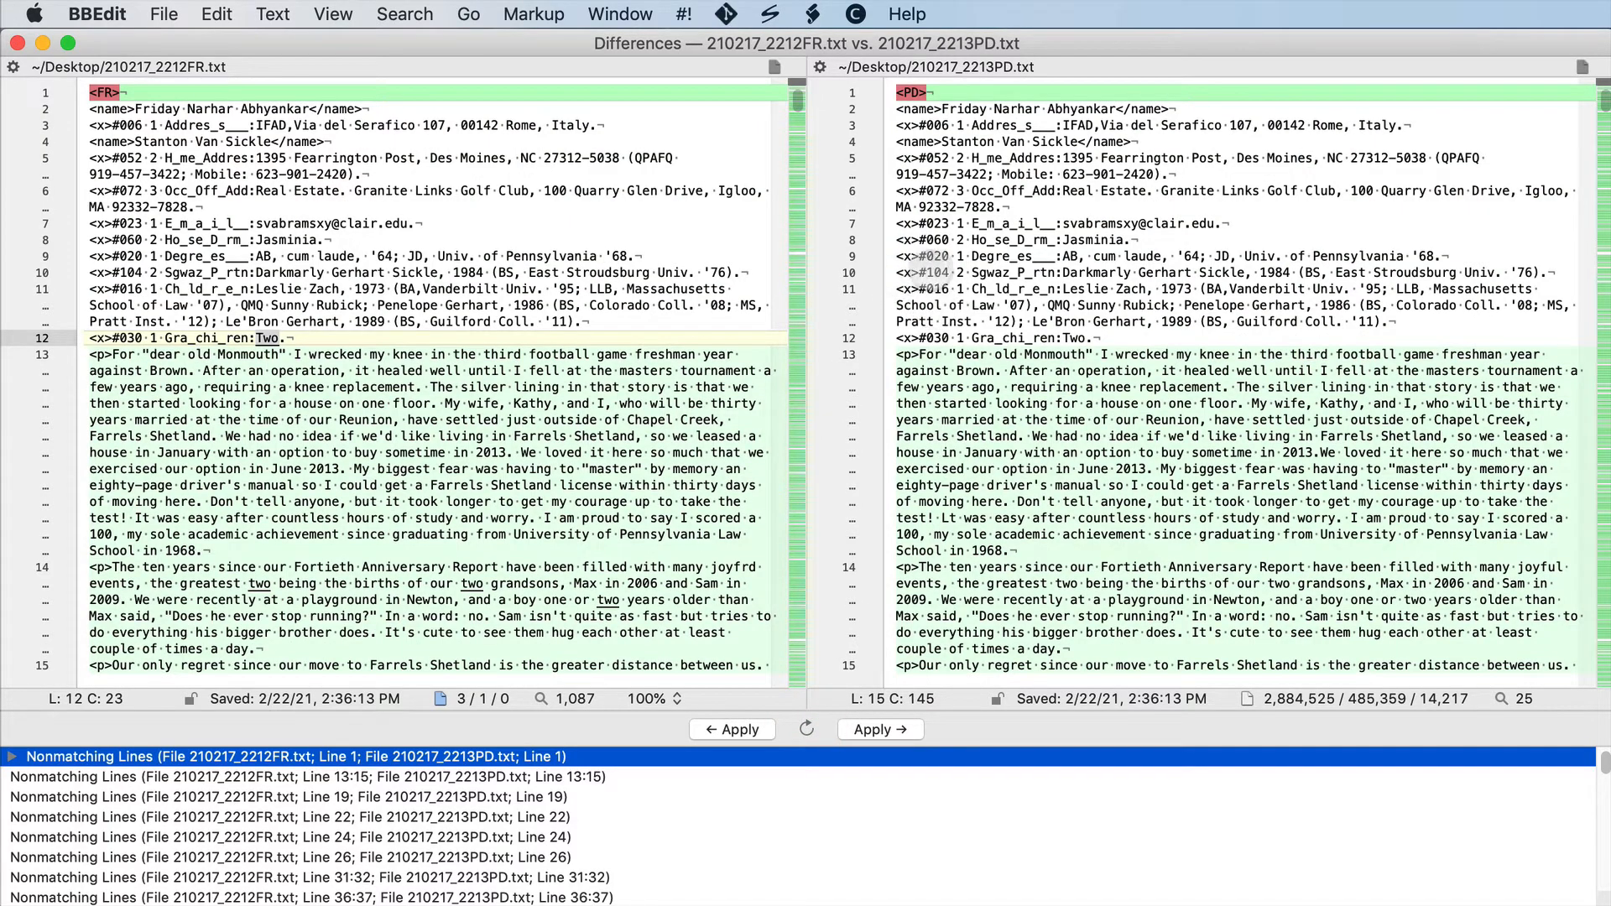
- Examine the nonmatching lines 13:15, 19 and 22 in both files
key(Down)
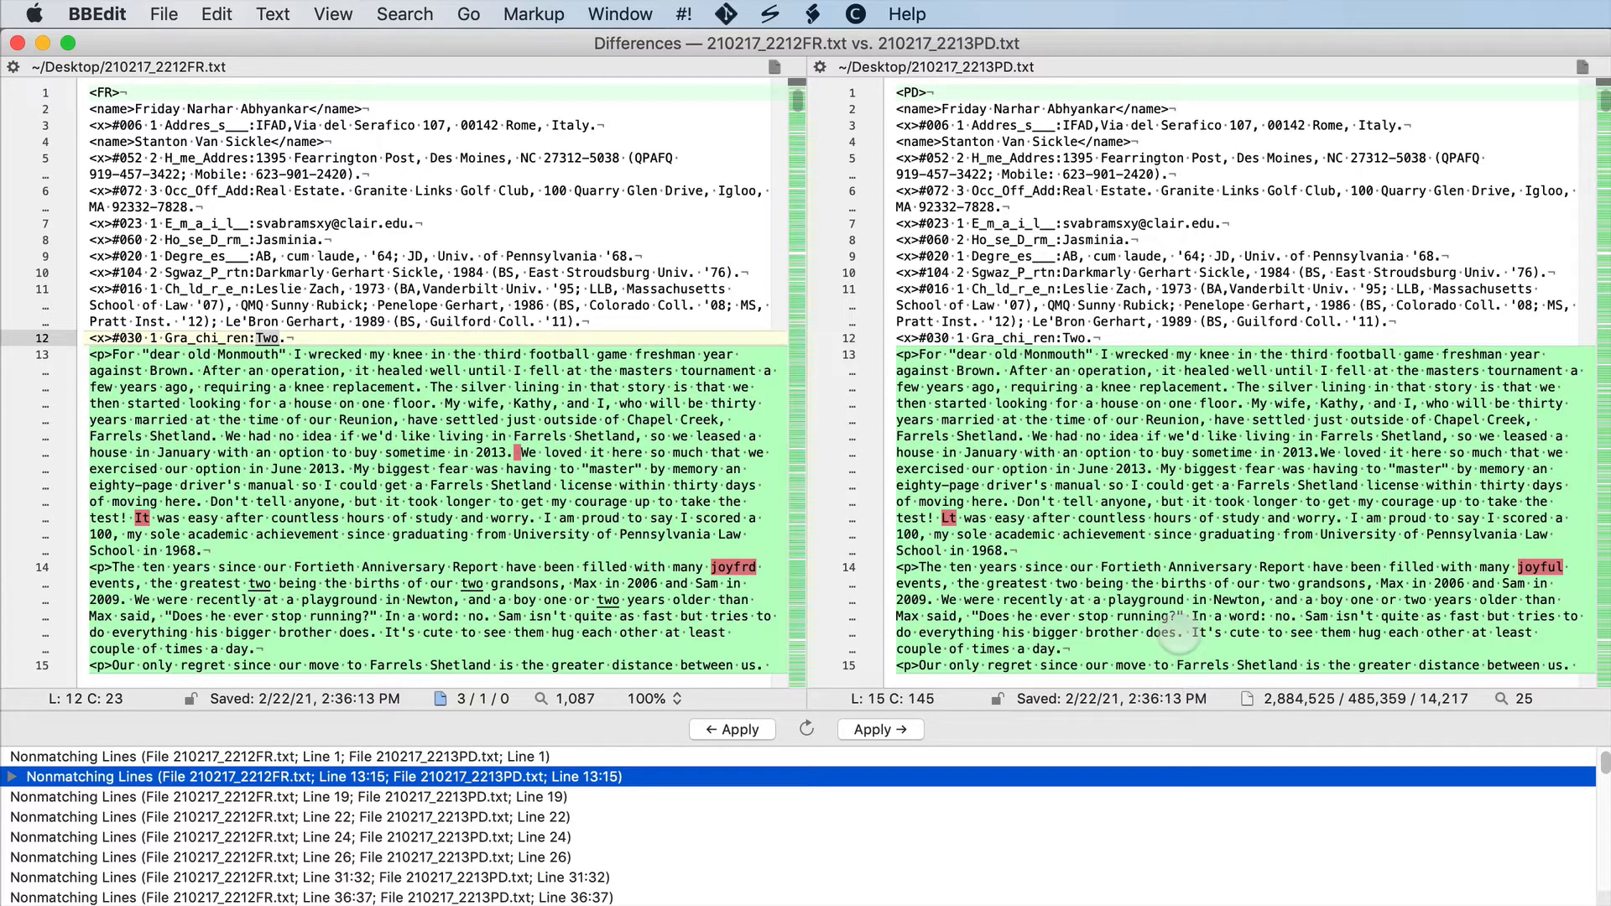
scroll(1179, 638, down, 10)
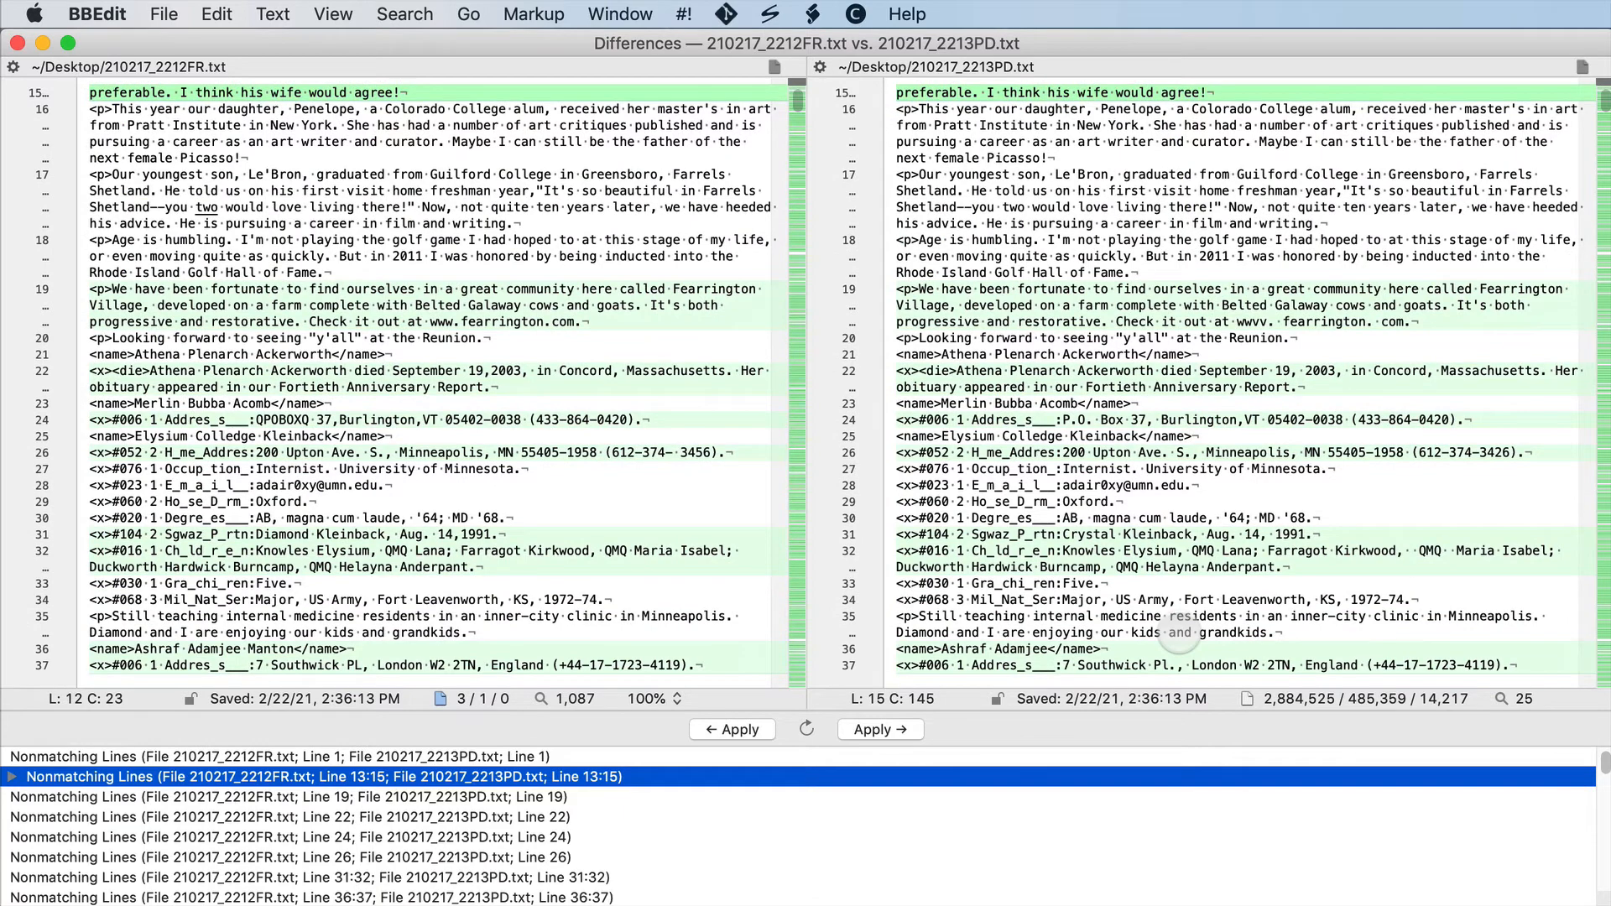
key(Down)
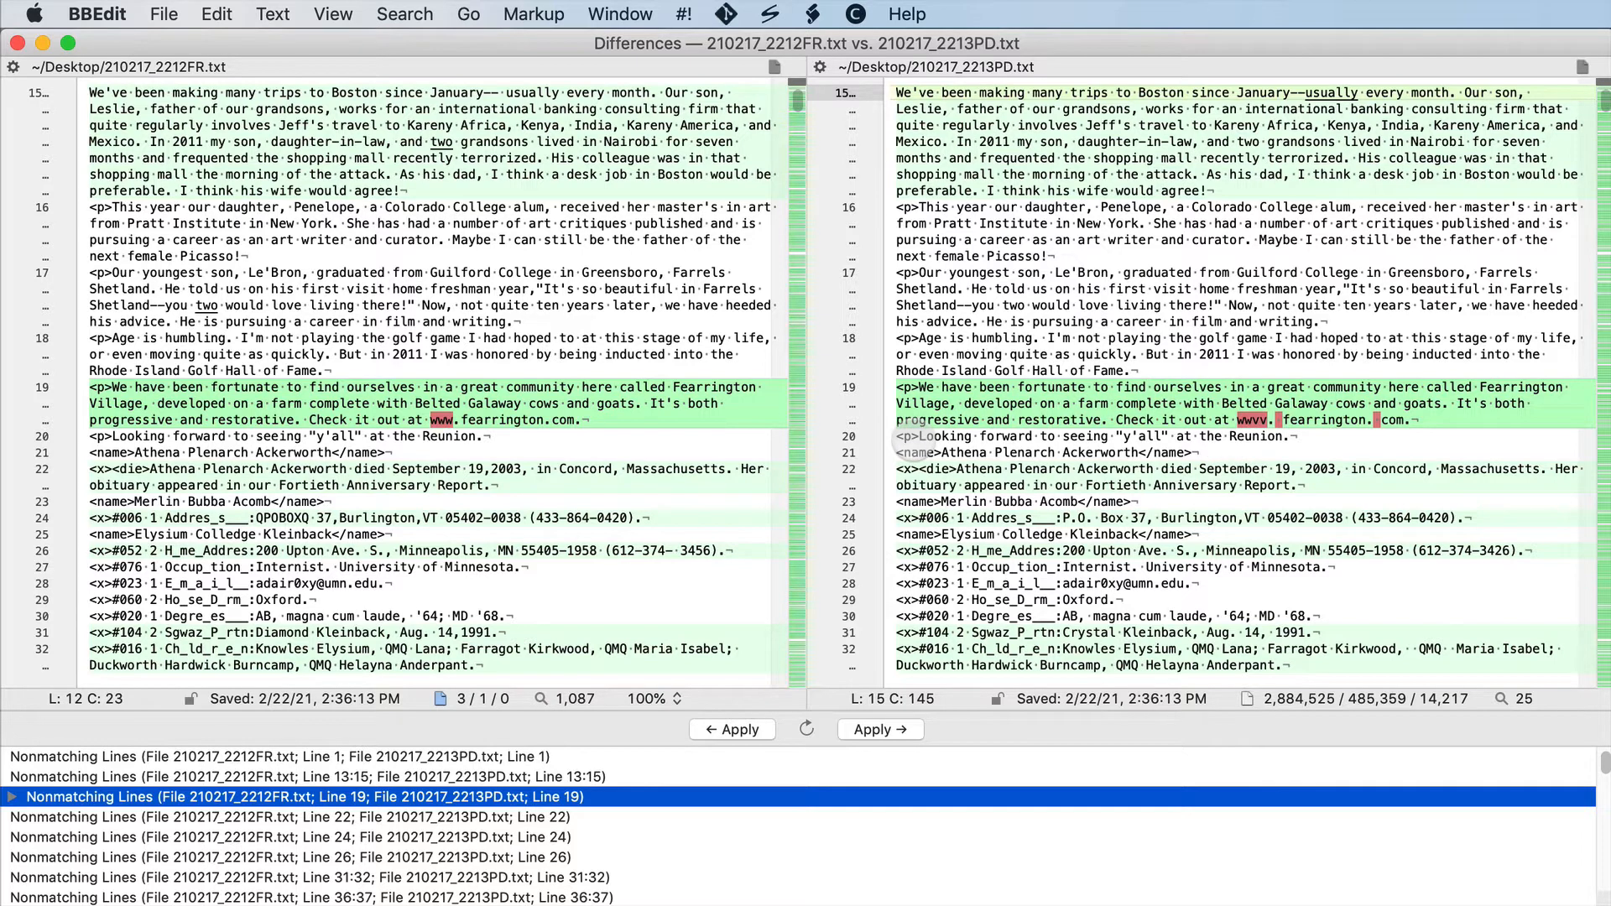
key(Down)
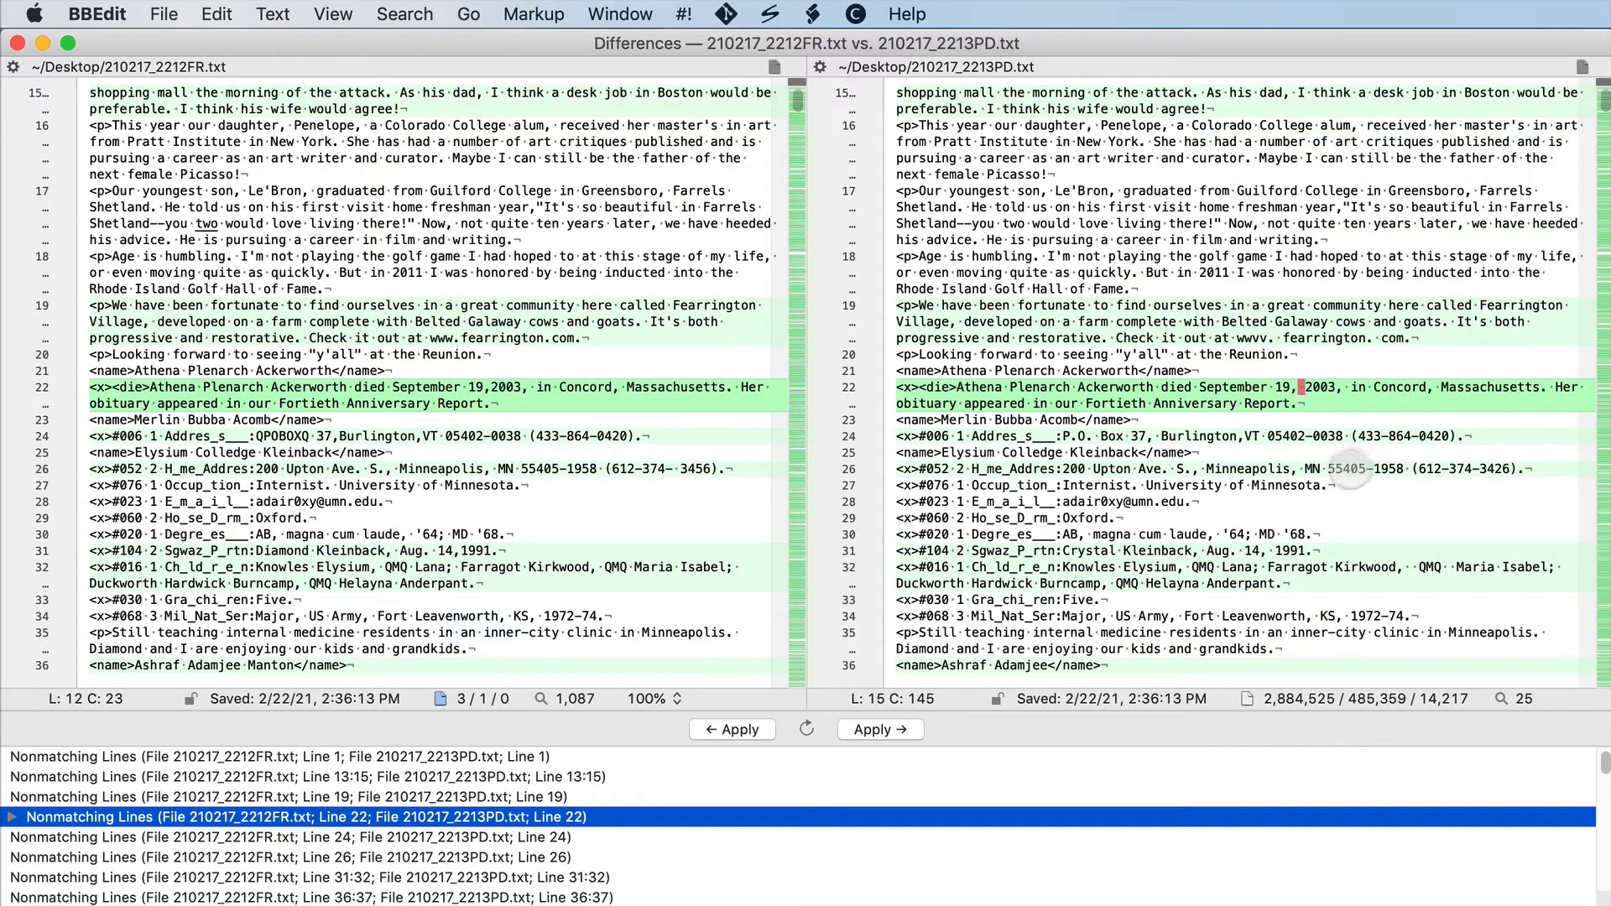
- Switch to Stickies and place the TIPS note over the text comparison for reading
key(super+Tab)
drag(1347, 904, 1300, 77)
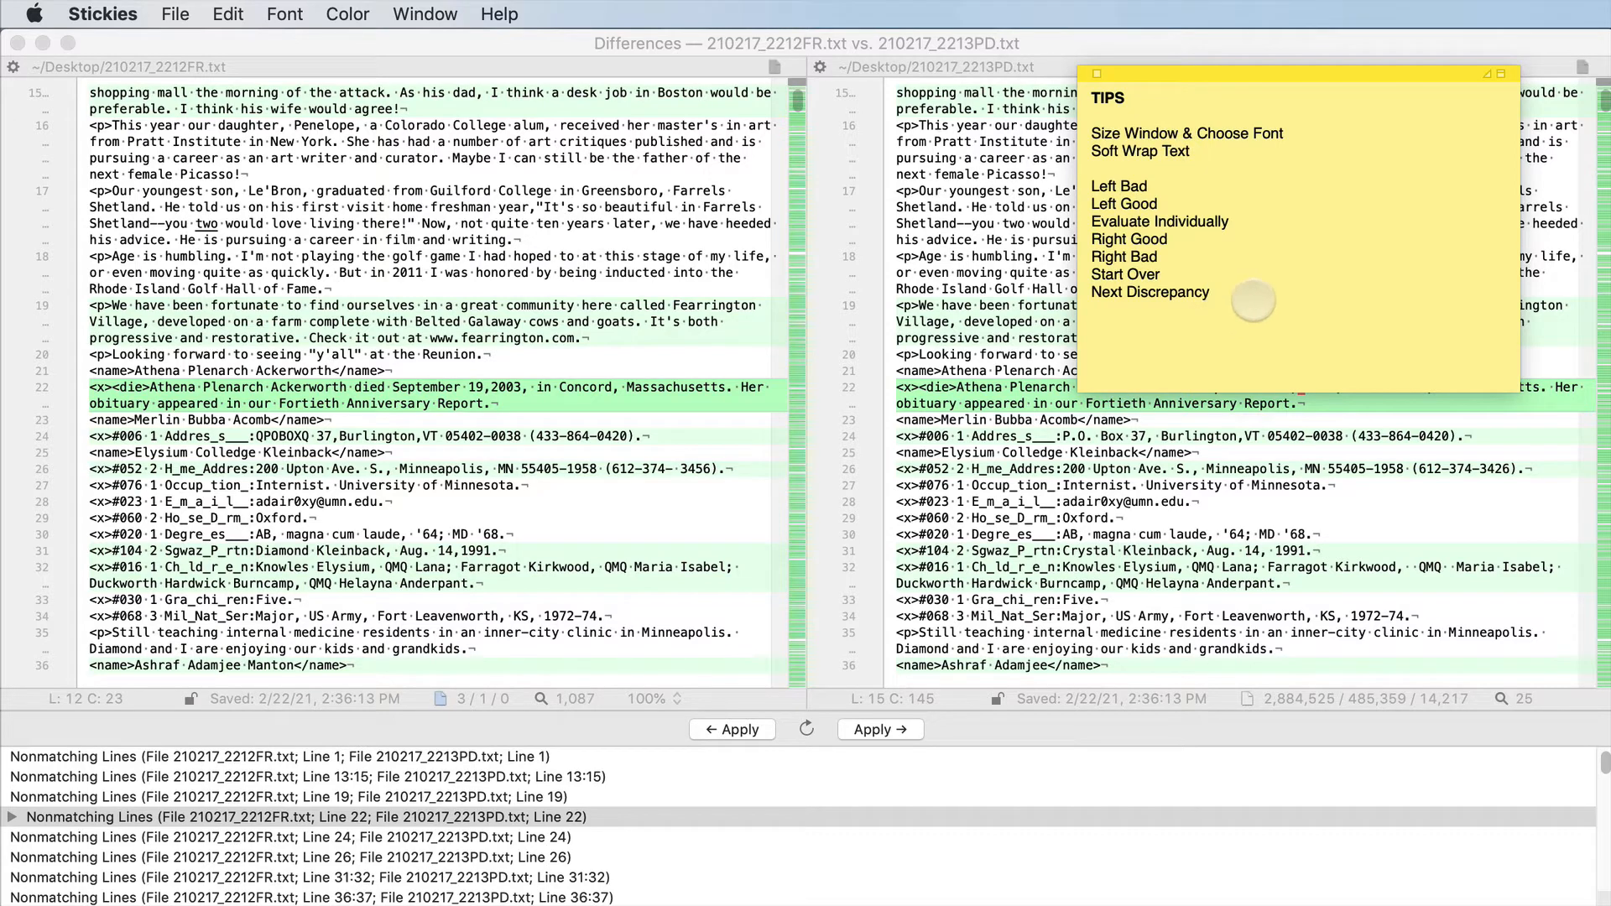
drag(1167, 75, 1201, 422)
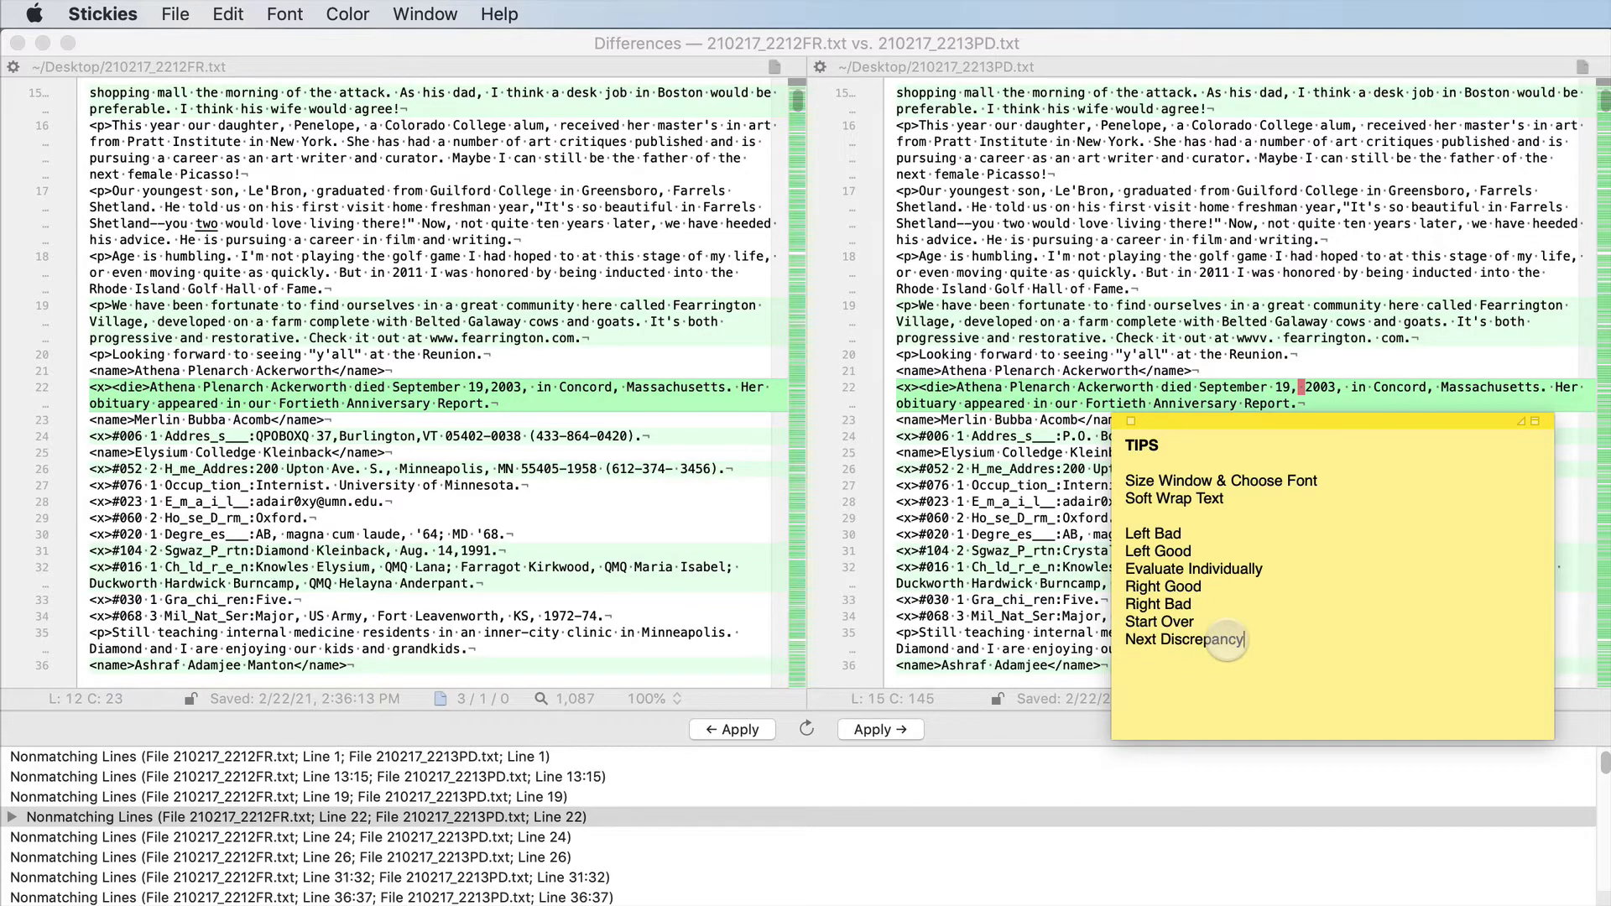
drag(1236, 423, 1241, 437)
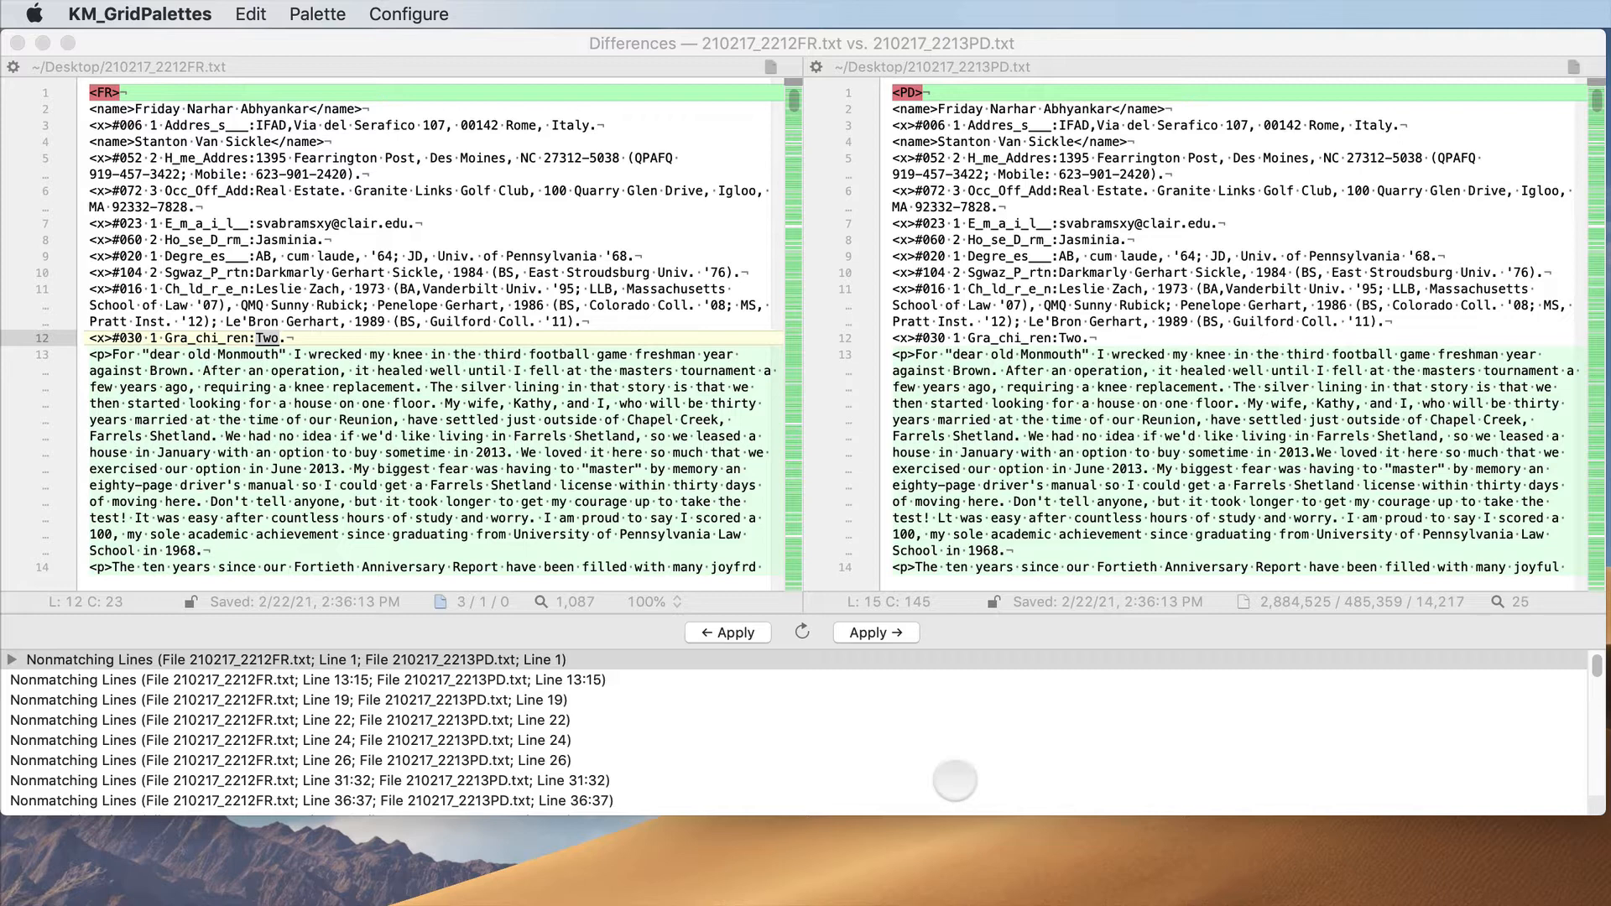
- Close the text comparison without saving either file and move the TIPS note out of view
click(954, 780)
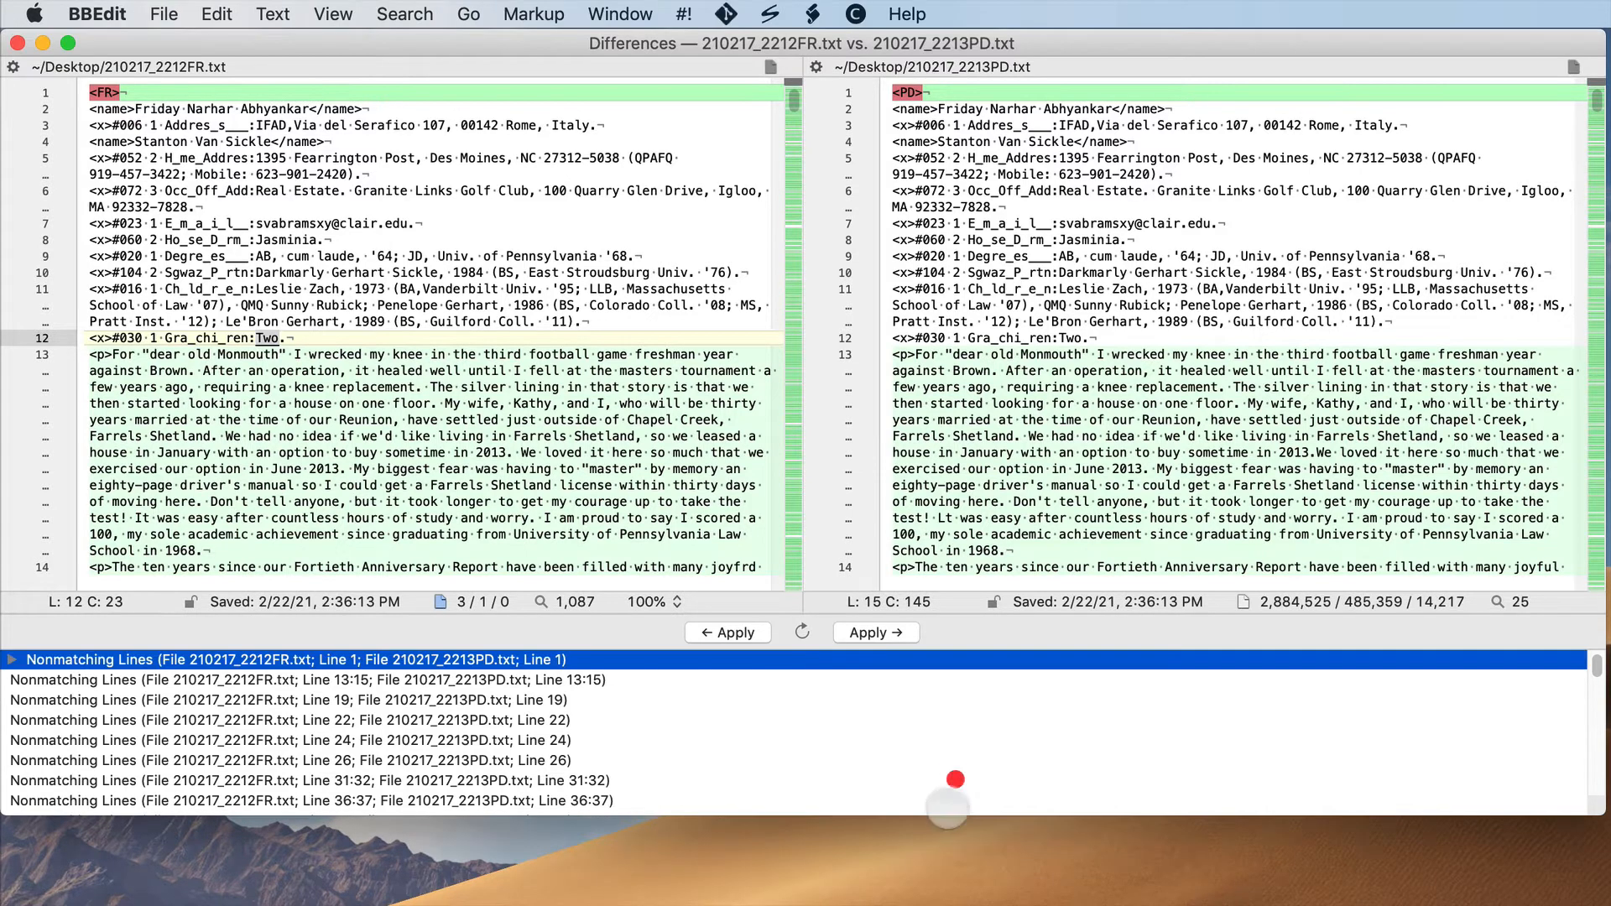
click(17, 43)
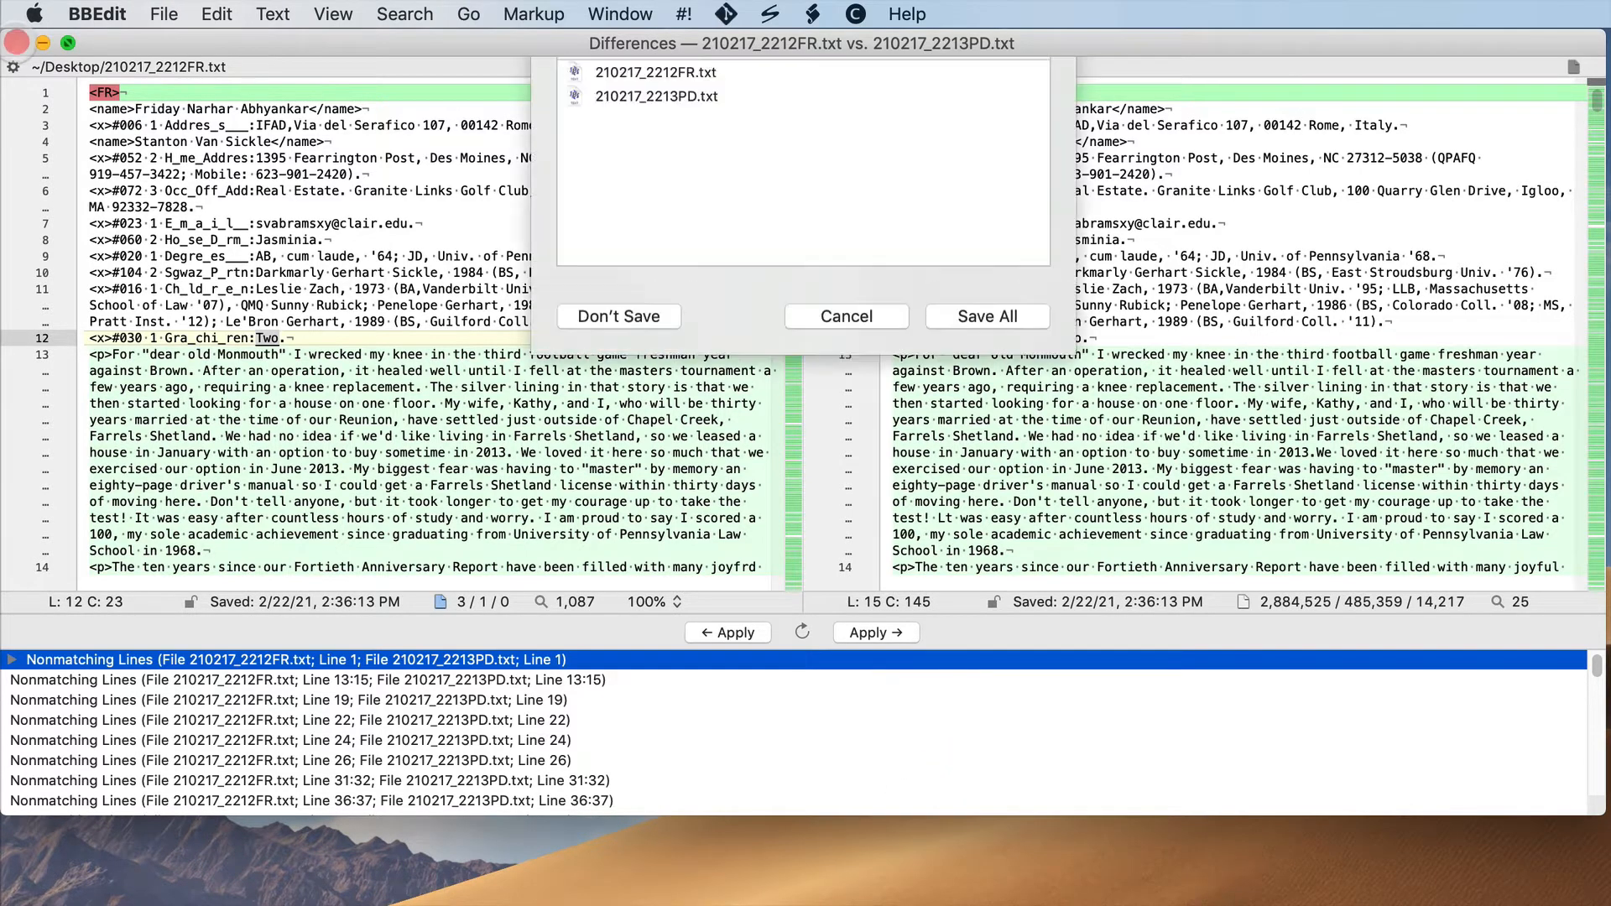
click(631, 470)
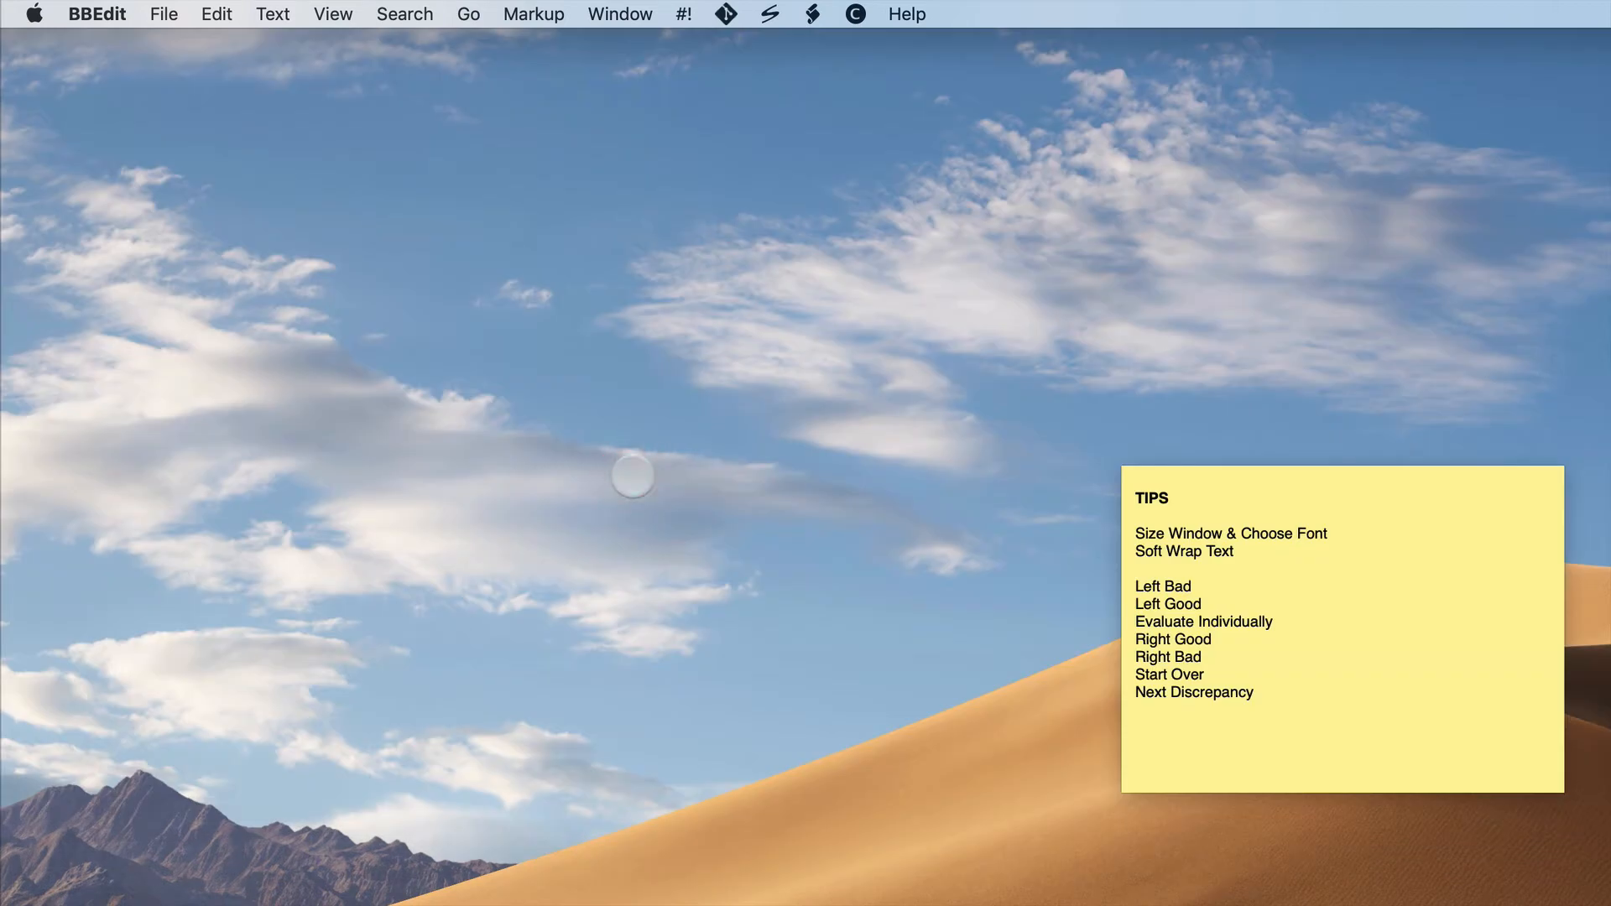
drag(1356, 474, 1436, 905)
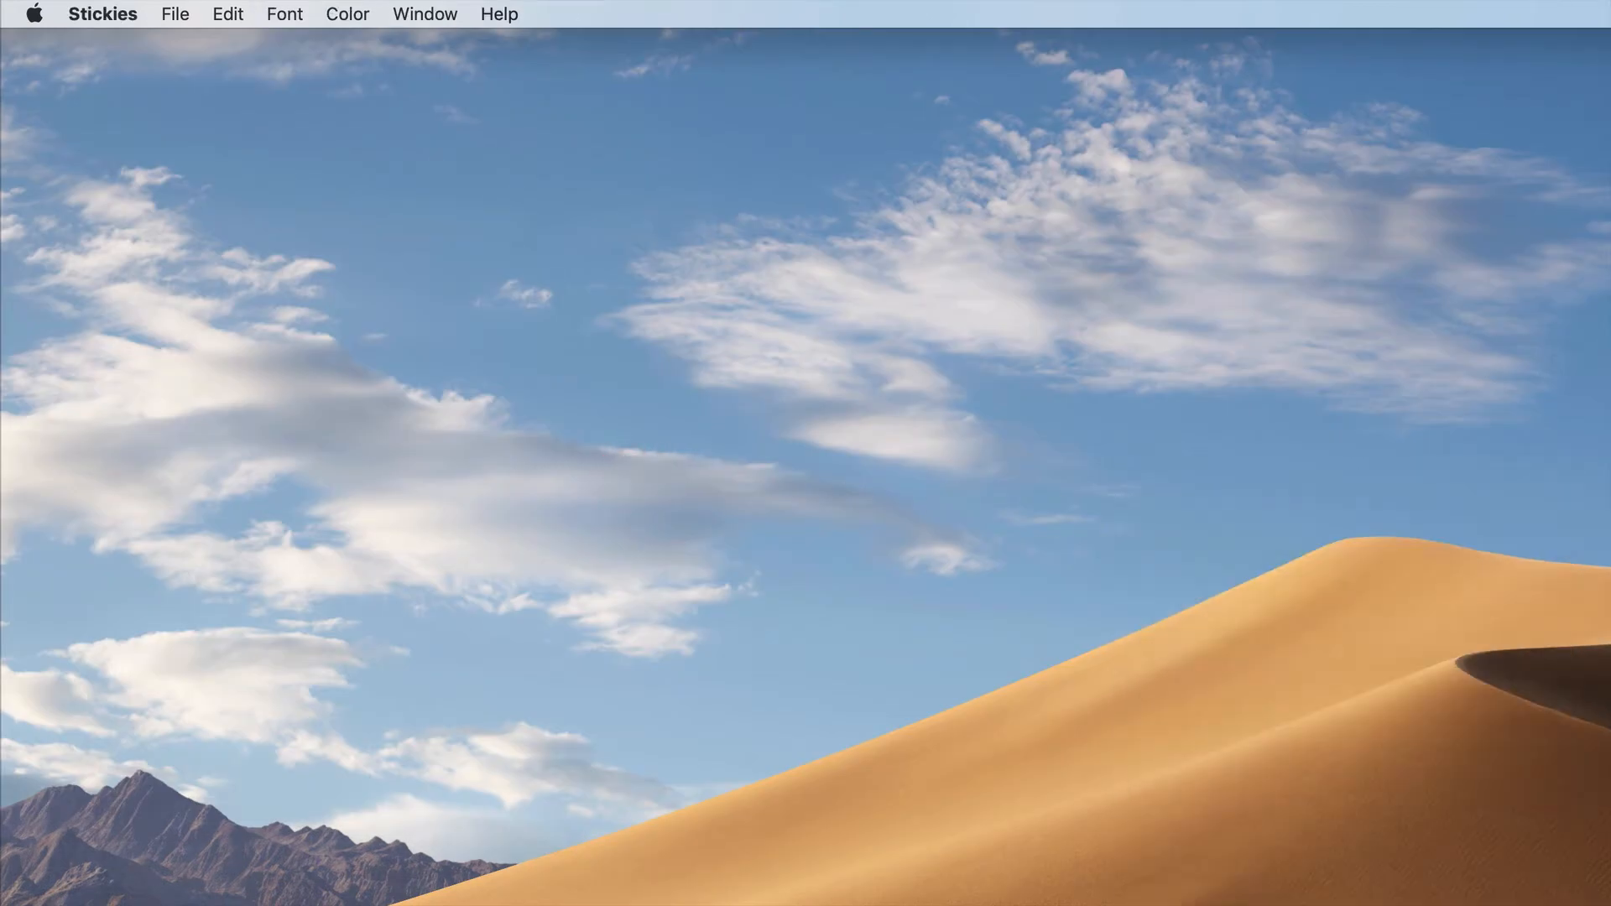
- Switch to BBEdit and start a new Find Differences comparison of 210217_2212FR.txt and 210217_2213PD.txt
key(super+Tab)
click(419, 14)
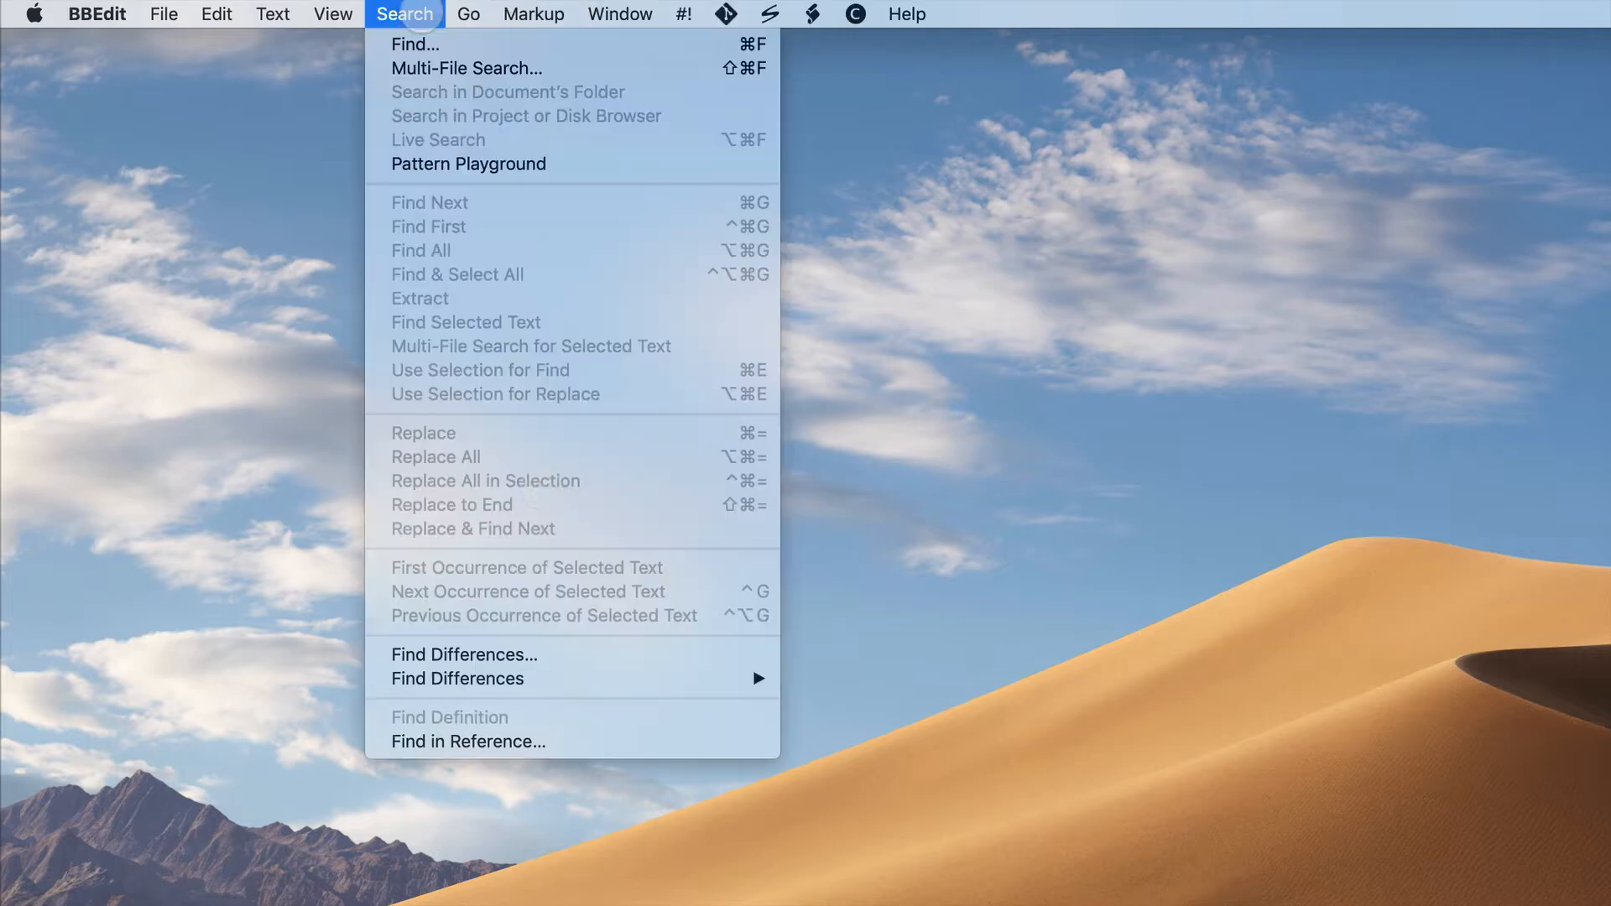
click(541, 661)
key(Return)
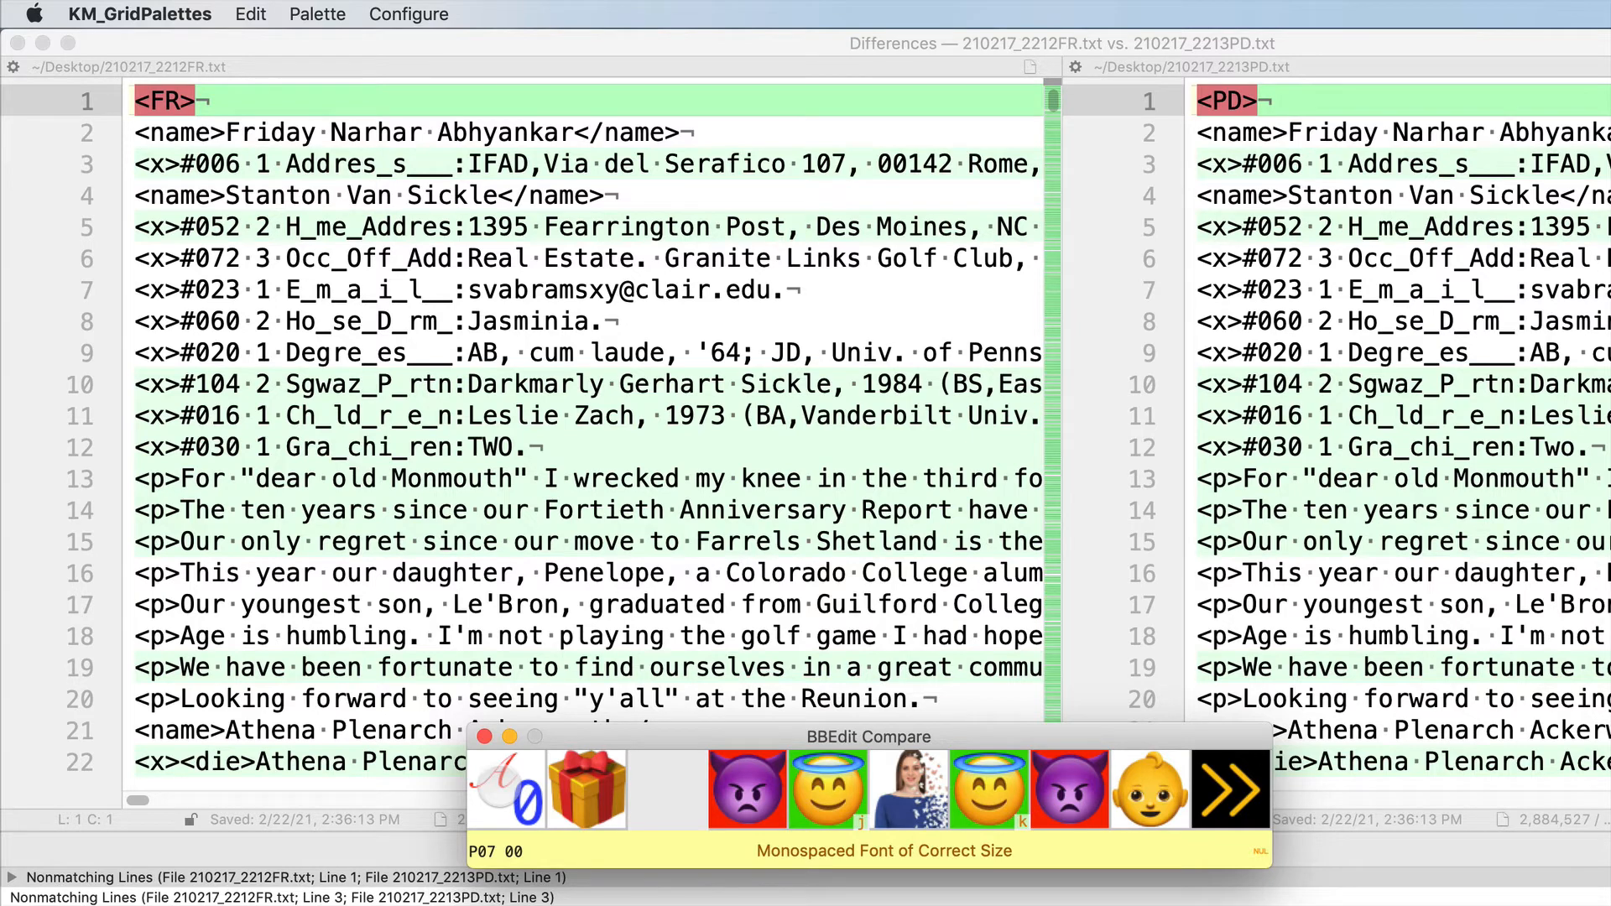
- Set the comparison text's font to Menlo Regular, size 10
click(503, 788)
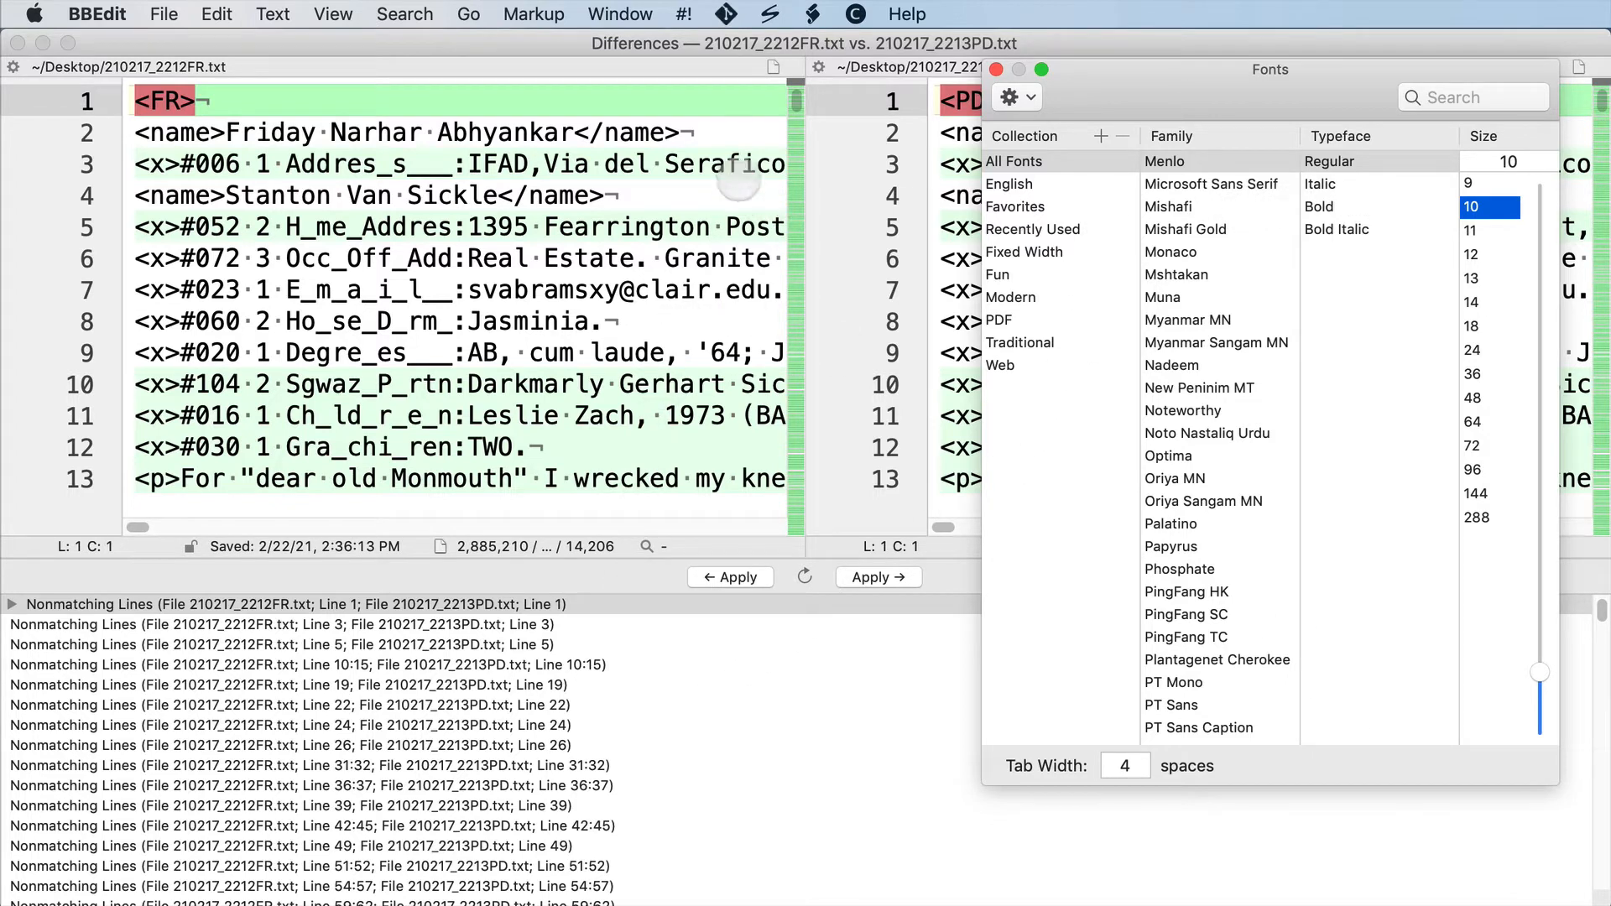
click(711, 153)
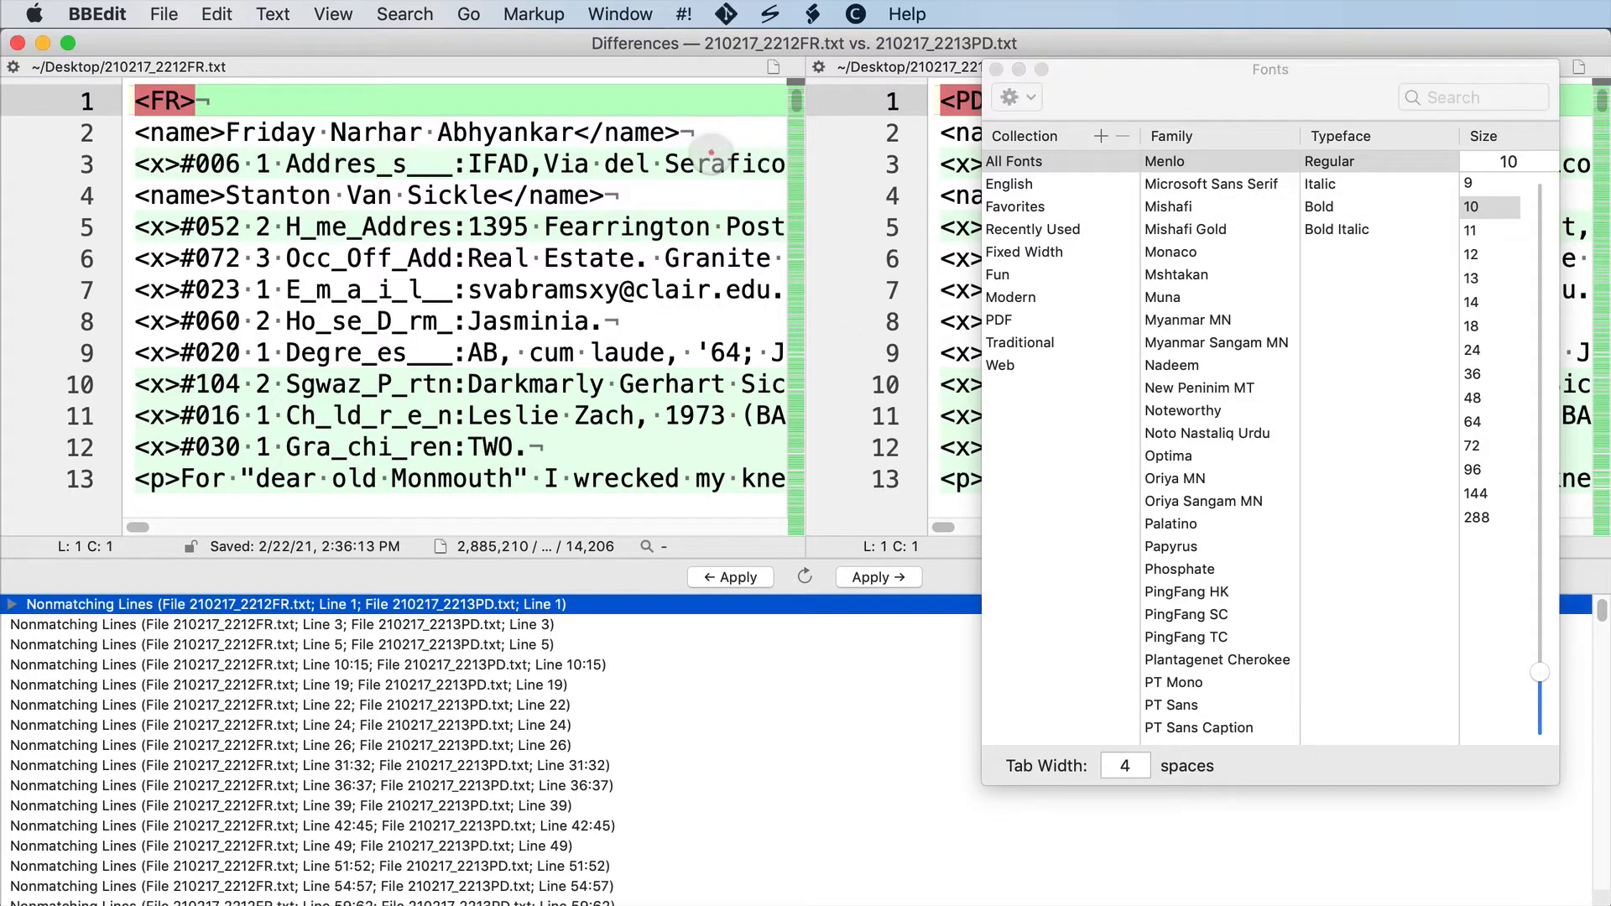
click(711, 160)
click(1489, 207)
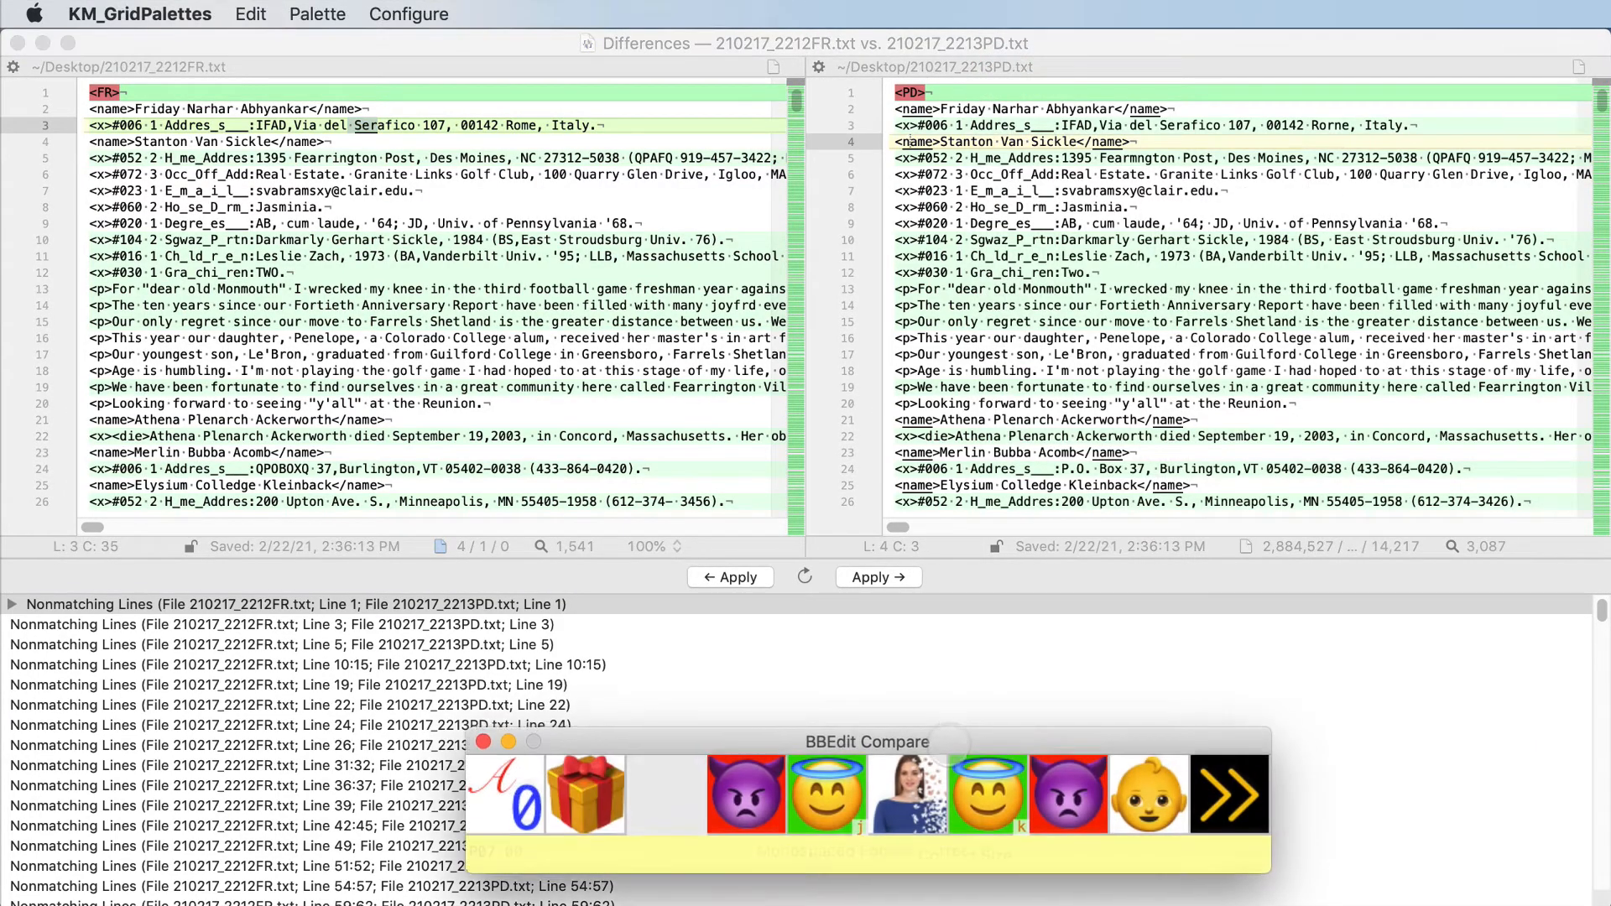
- Shorten the Differences window to make room for the BBEdit Compare palette and soft wrap the text of both files
drag(950, 743, 956, 775)
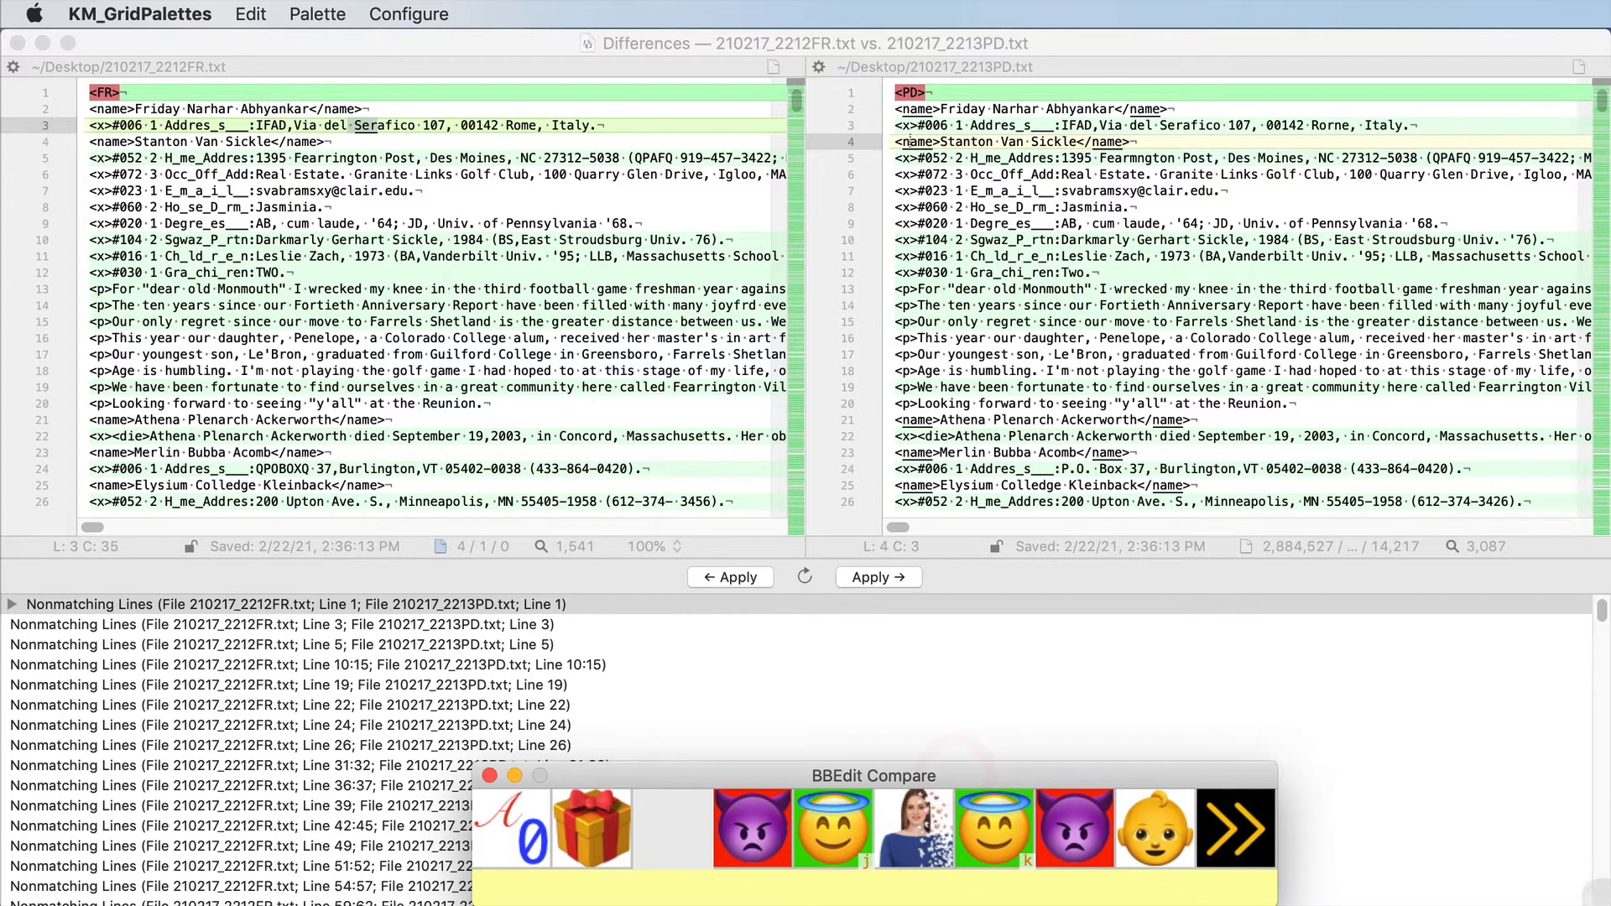
drag(1606, 899, 1605, 823)
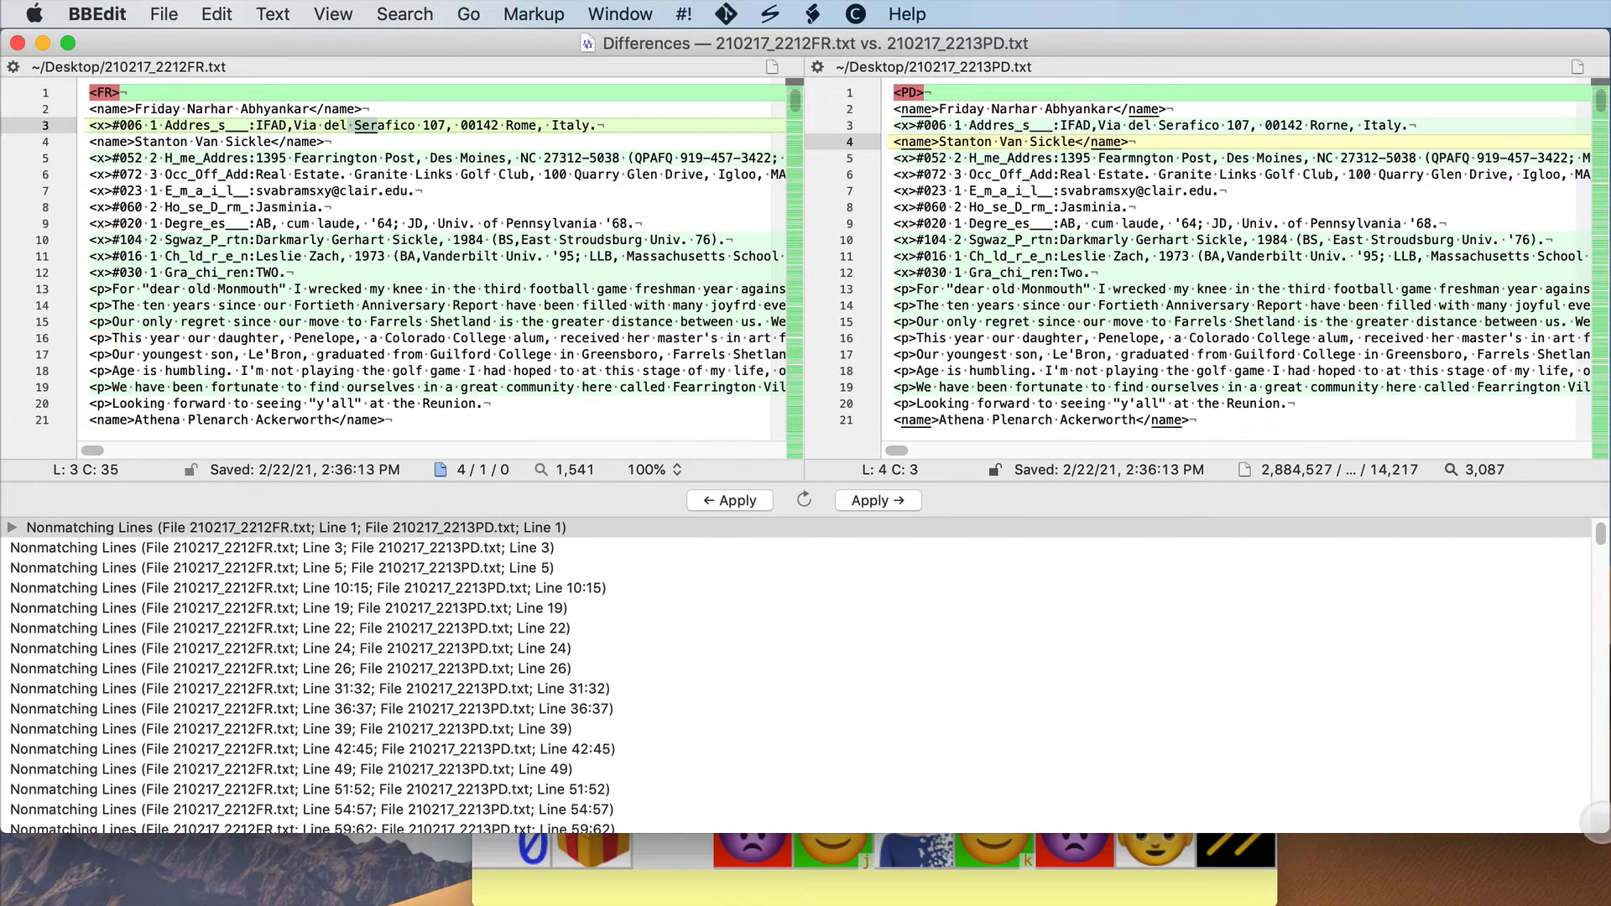
click(1234, 895)
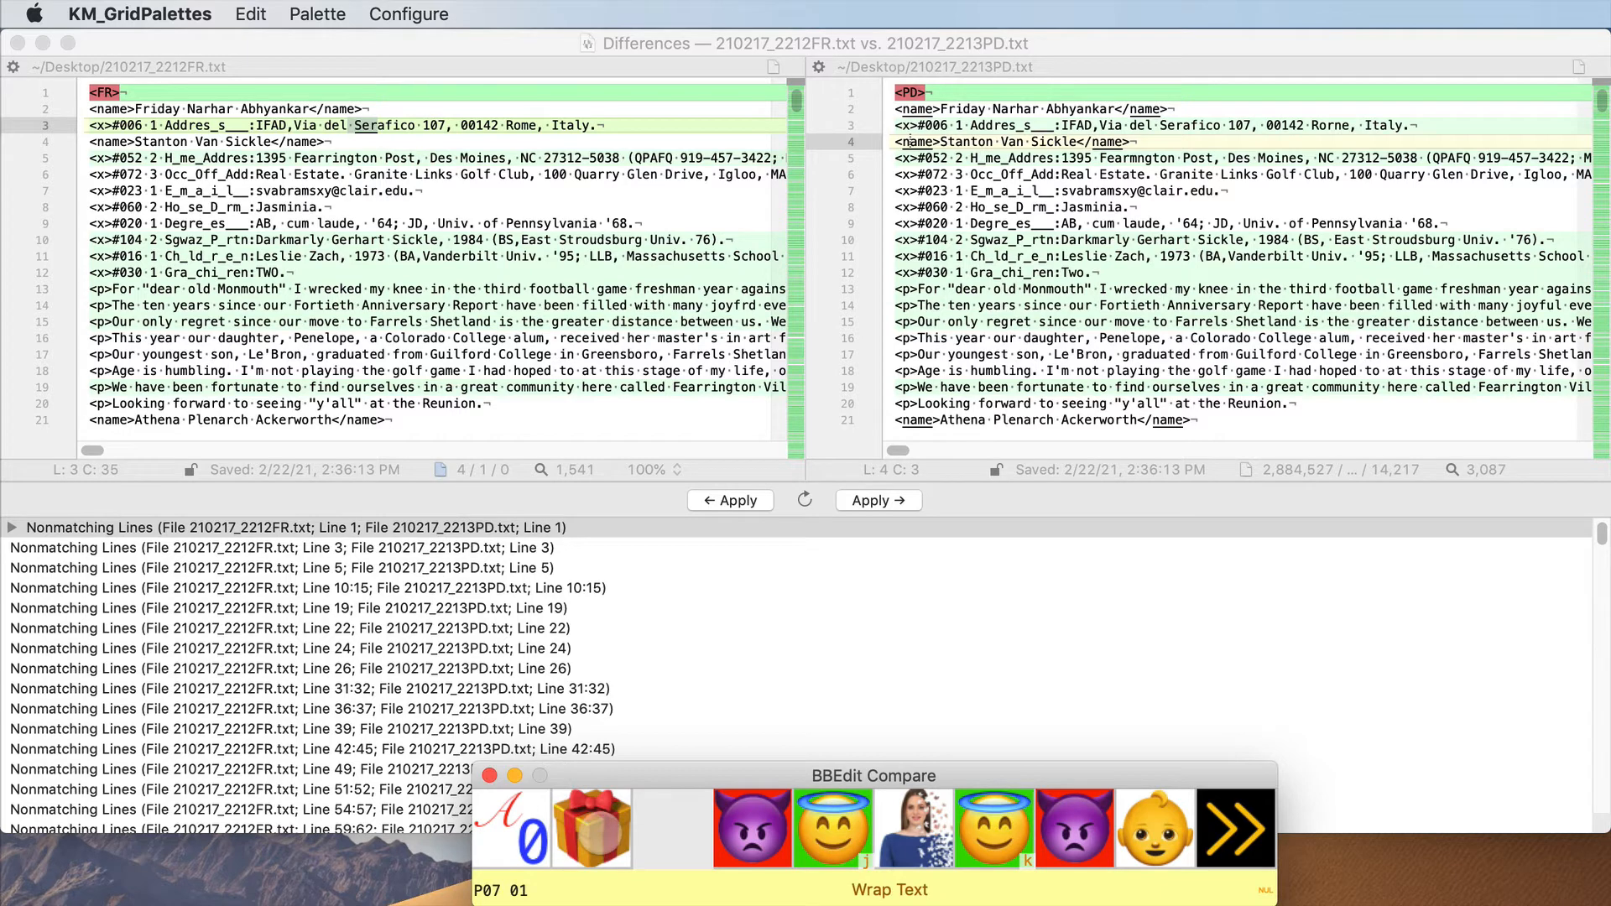
click(597, 832)
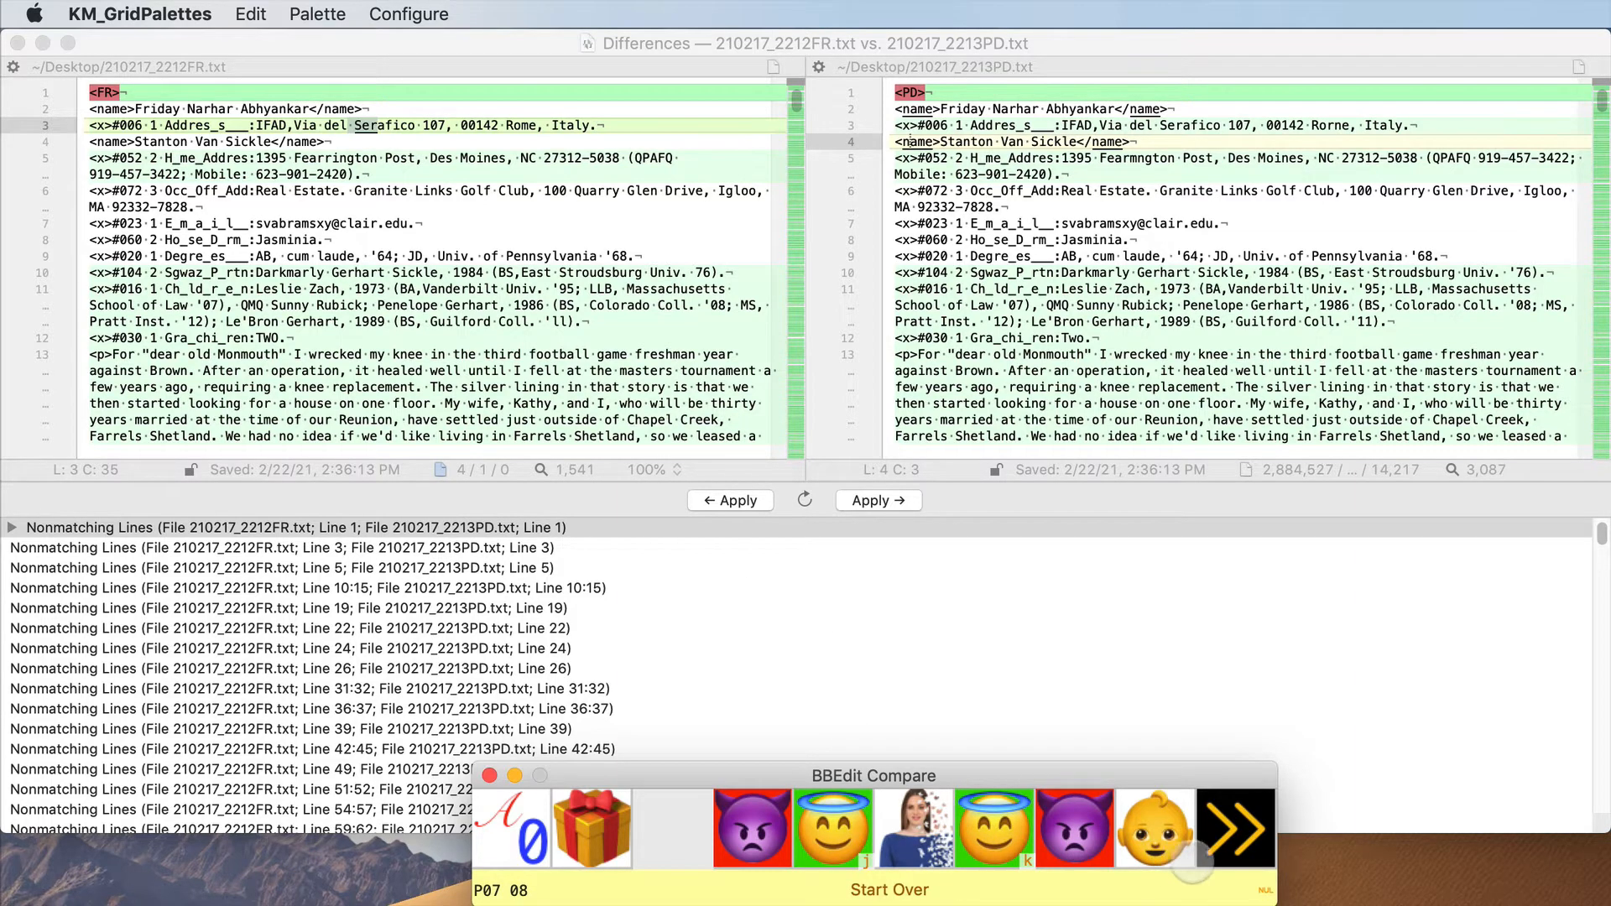
- Skip the line 1 difference and apply the differences at lines 3 and 5 from 210217_2212FR.txt to 210217_2213PD.txt
click(1233, 831)
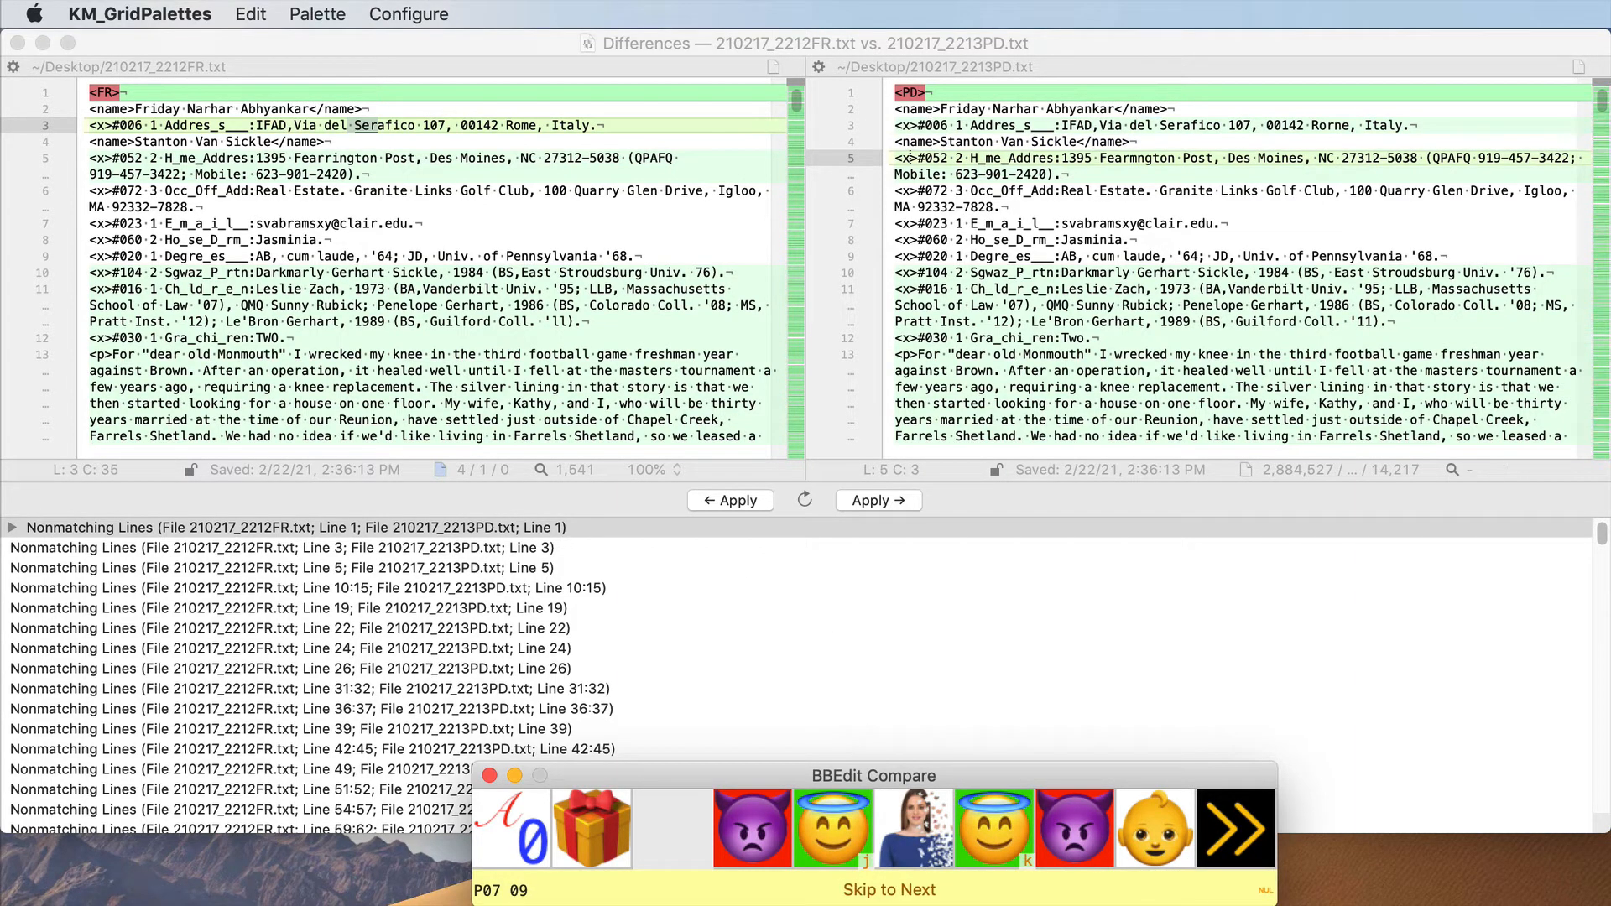
click(1220, 849)
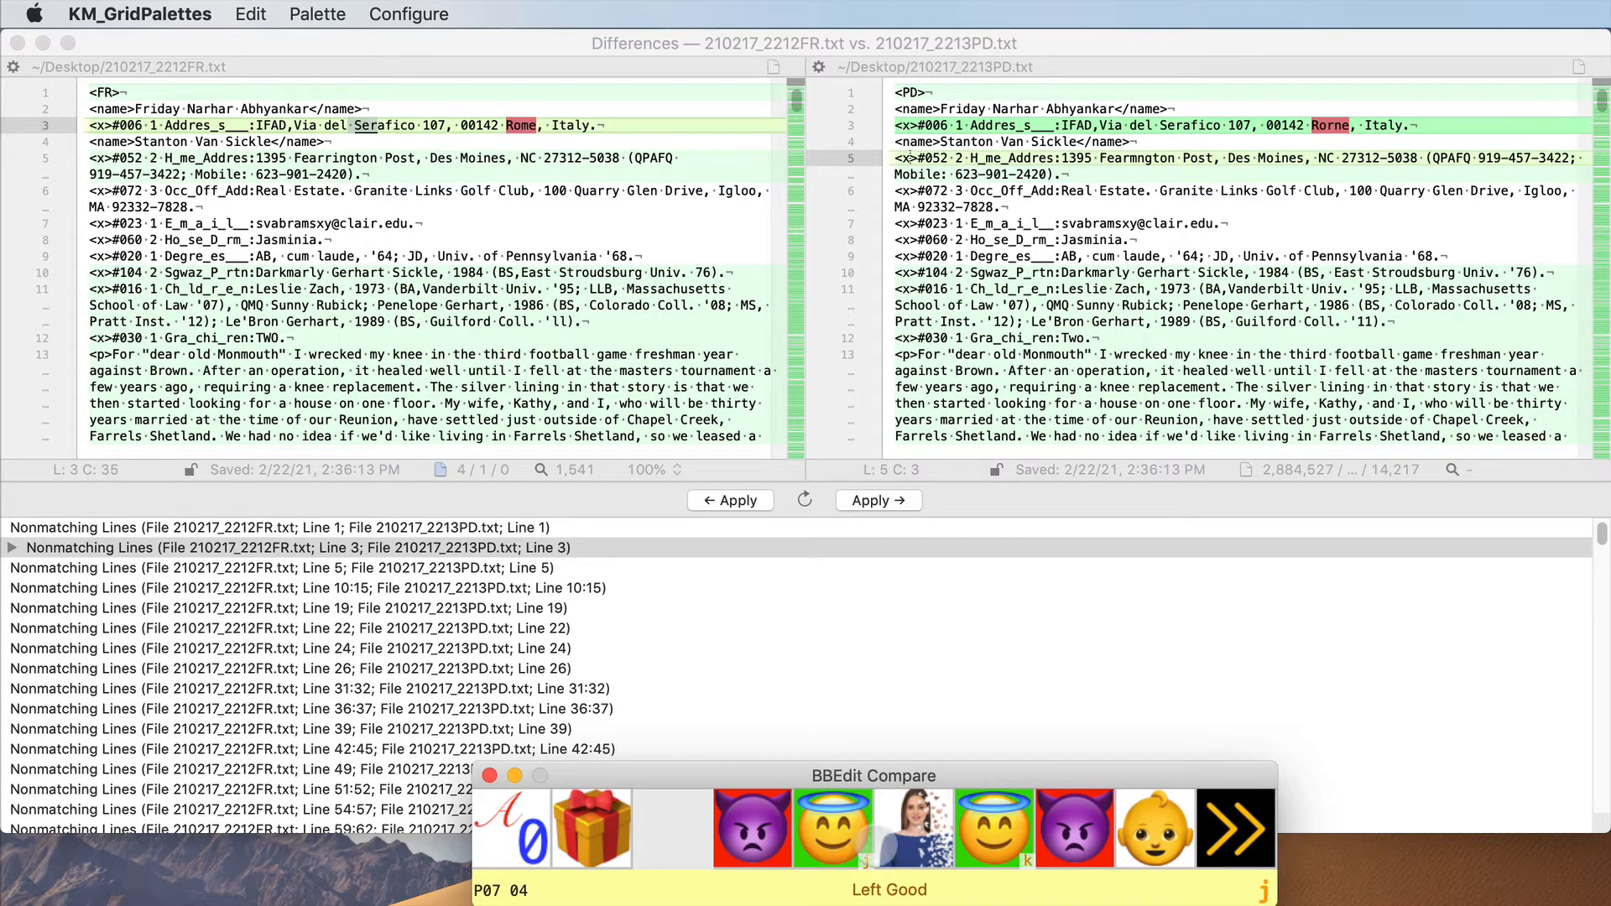
click(1092, 809)
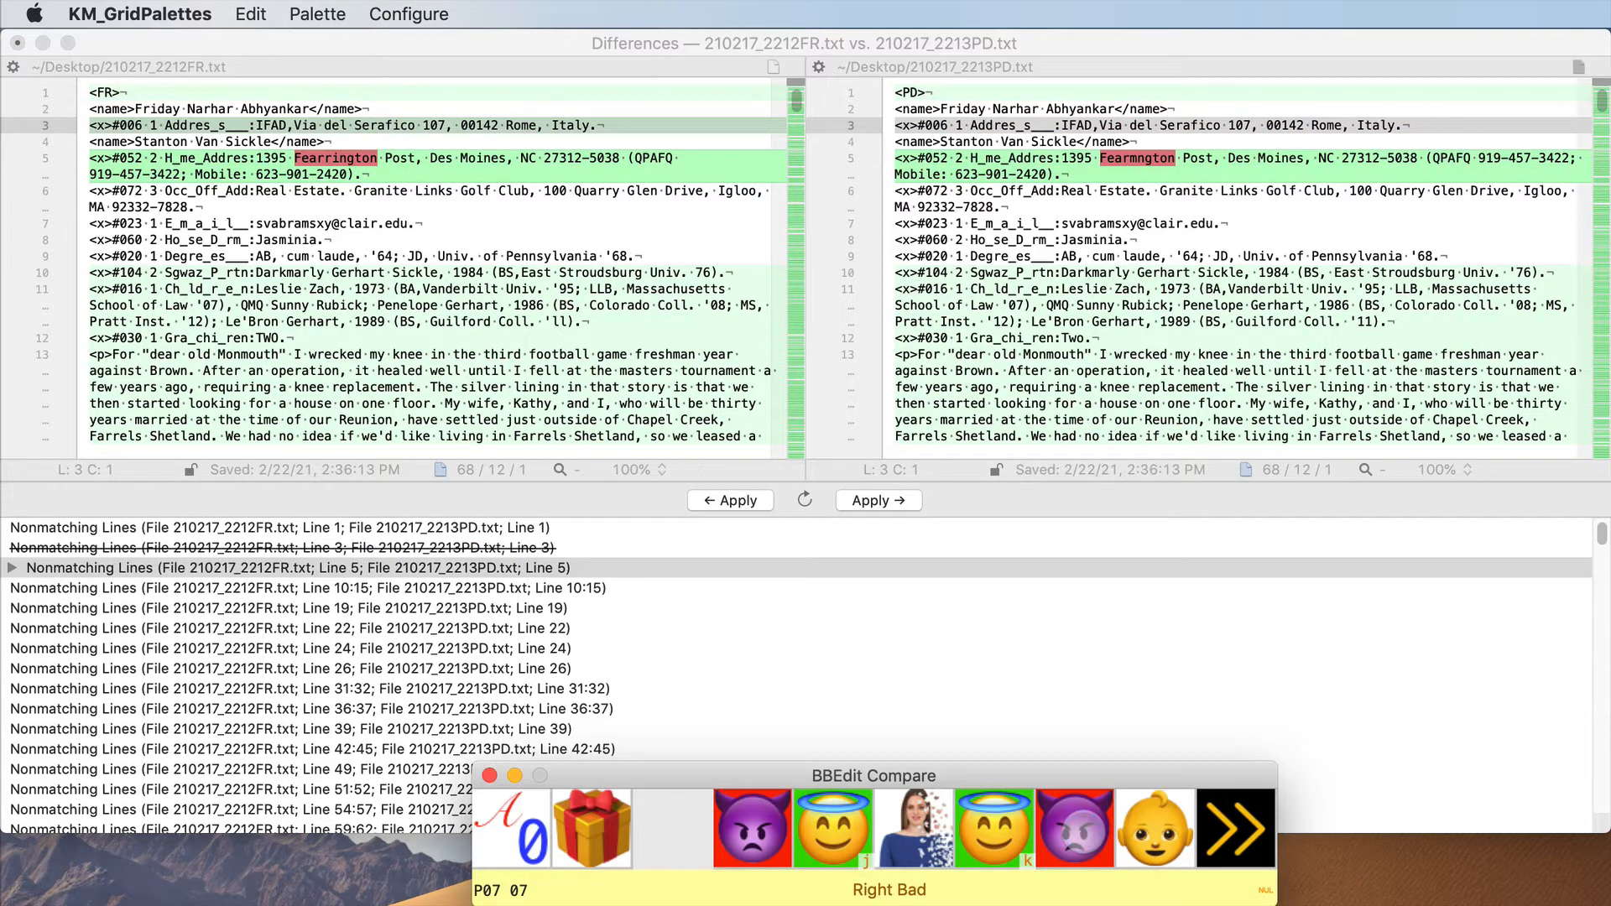
click(1091, 813)
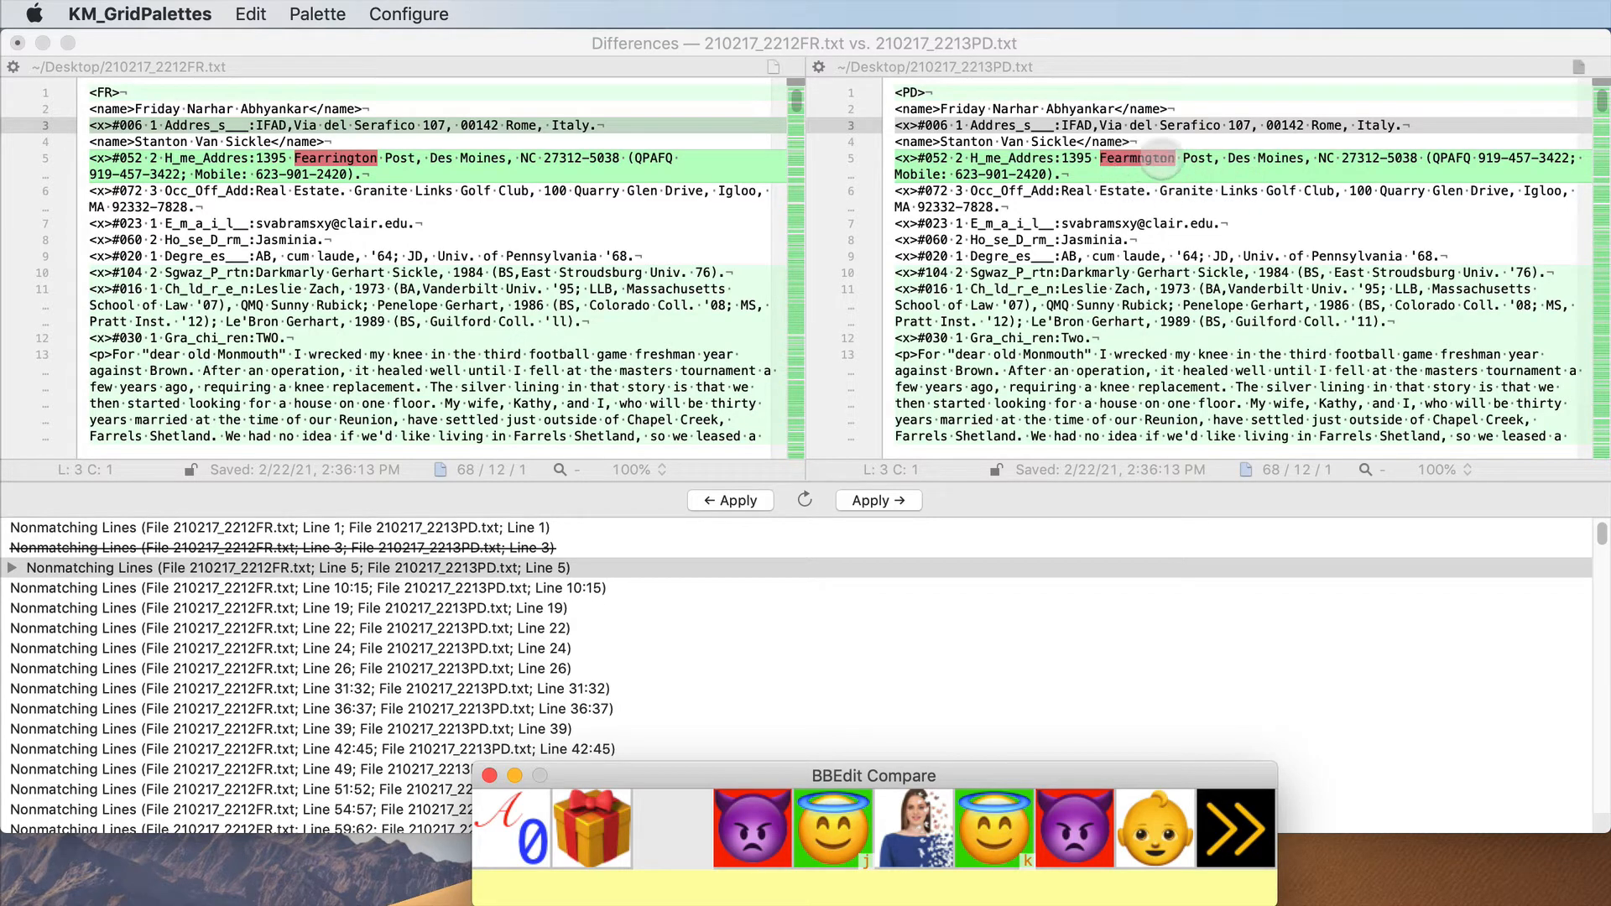
click(1074, 831)
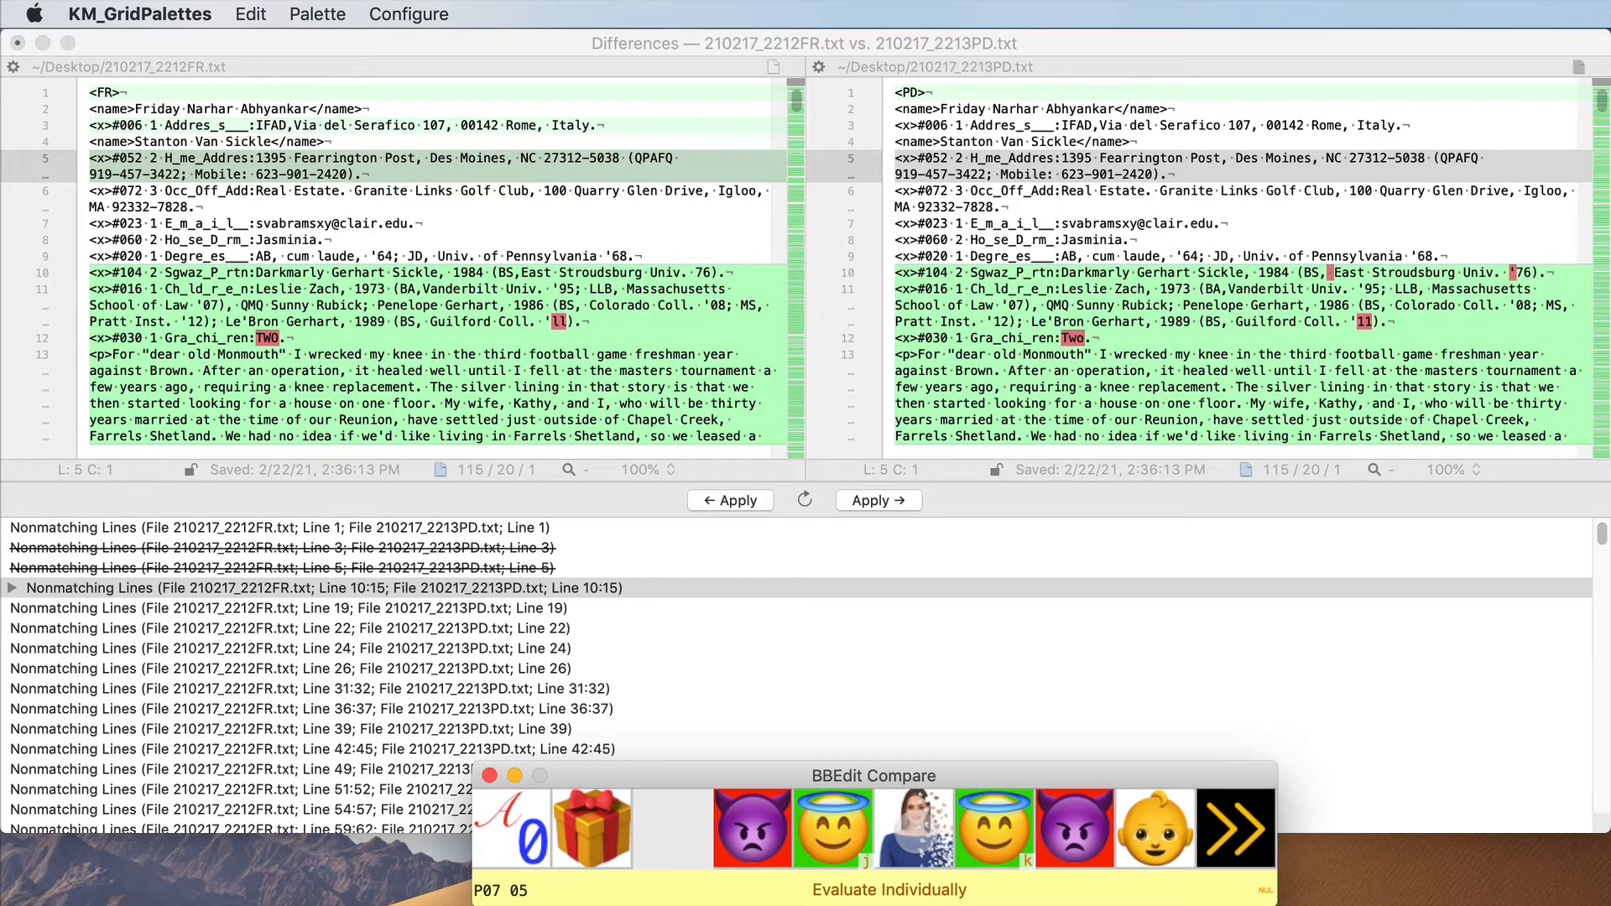
- Evaluate the lines 10:15 difference individually and apply its first four character differences, through "Two" on line 12, from 210217_2213PD.txt to 210217_2212FR.txt
click(914, 826)
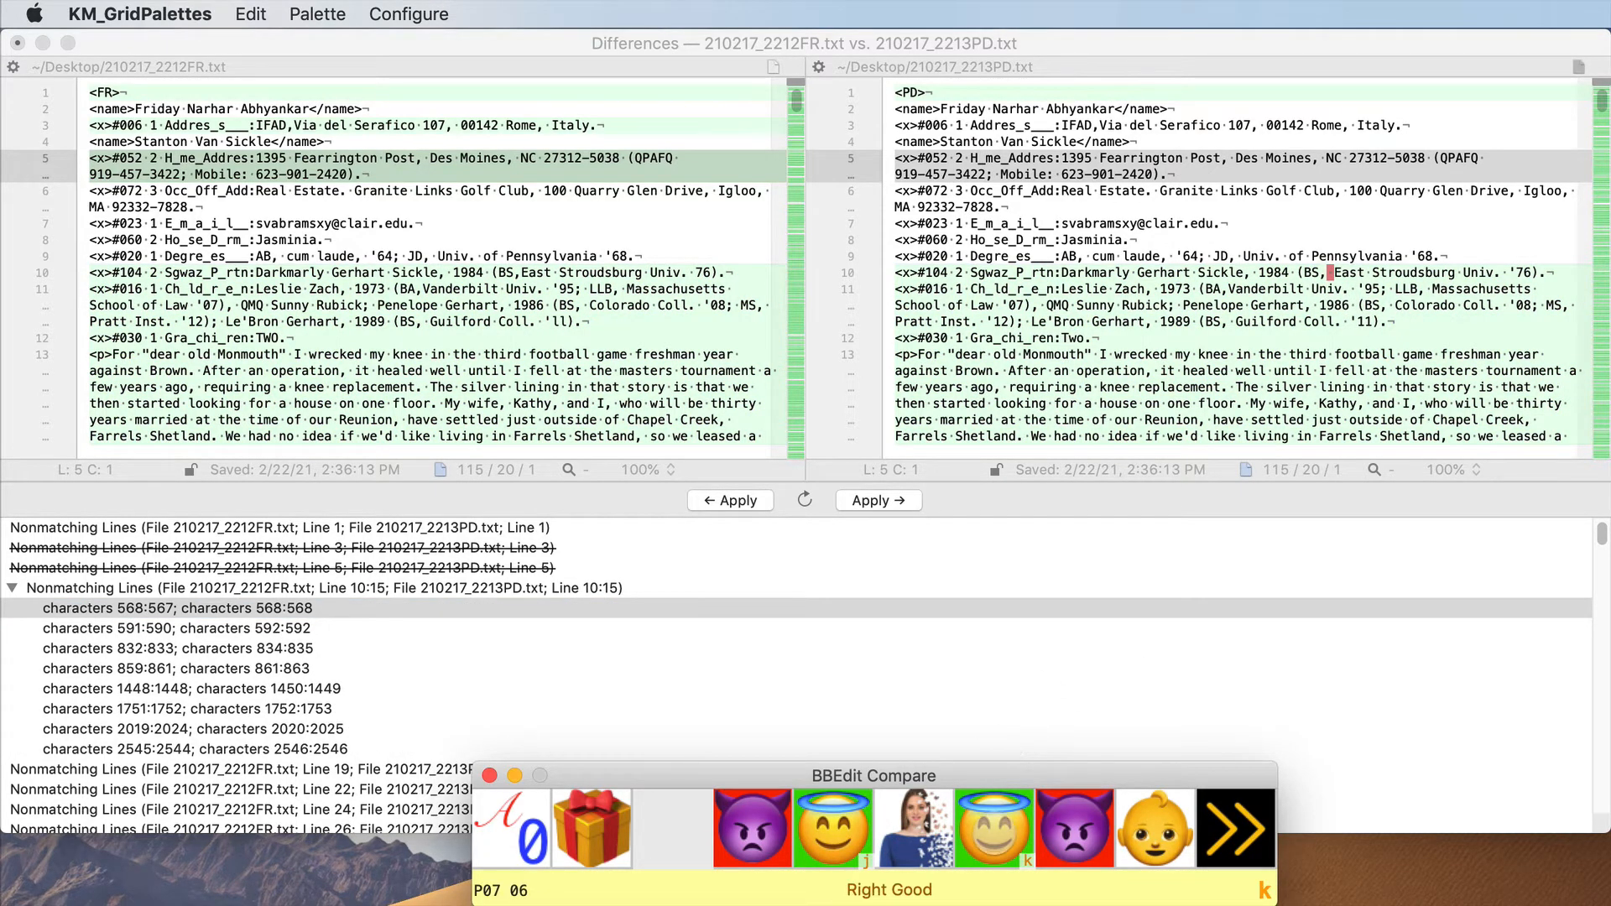
click(995, 828)
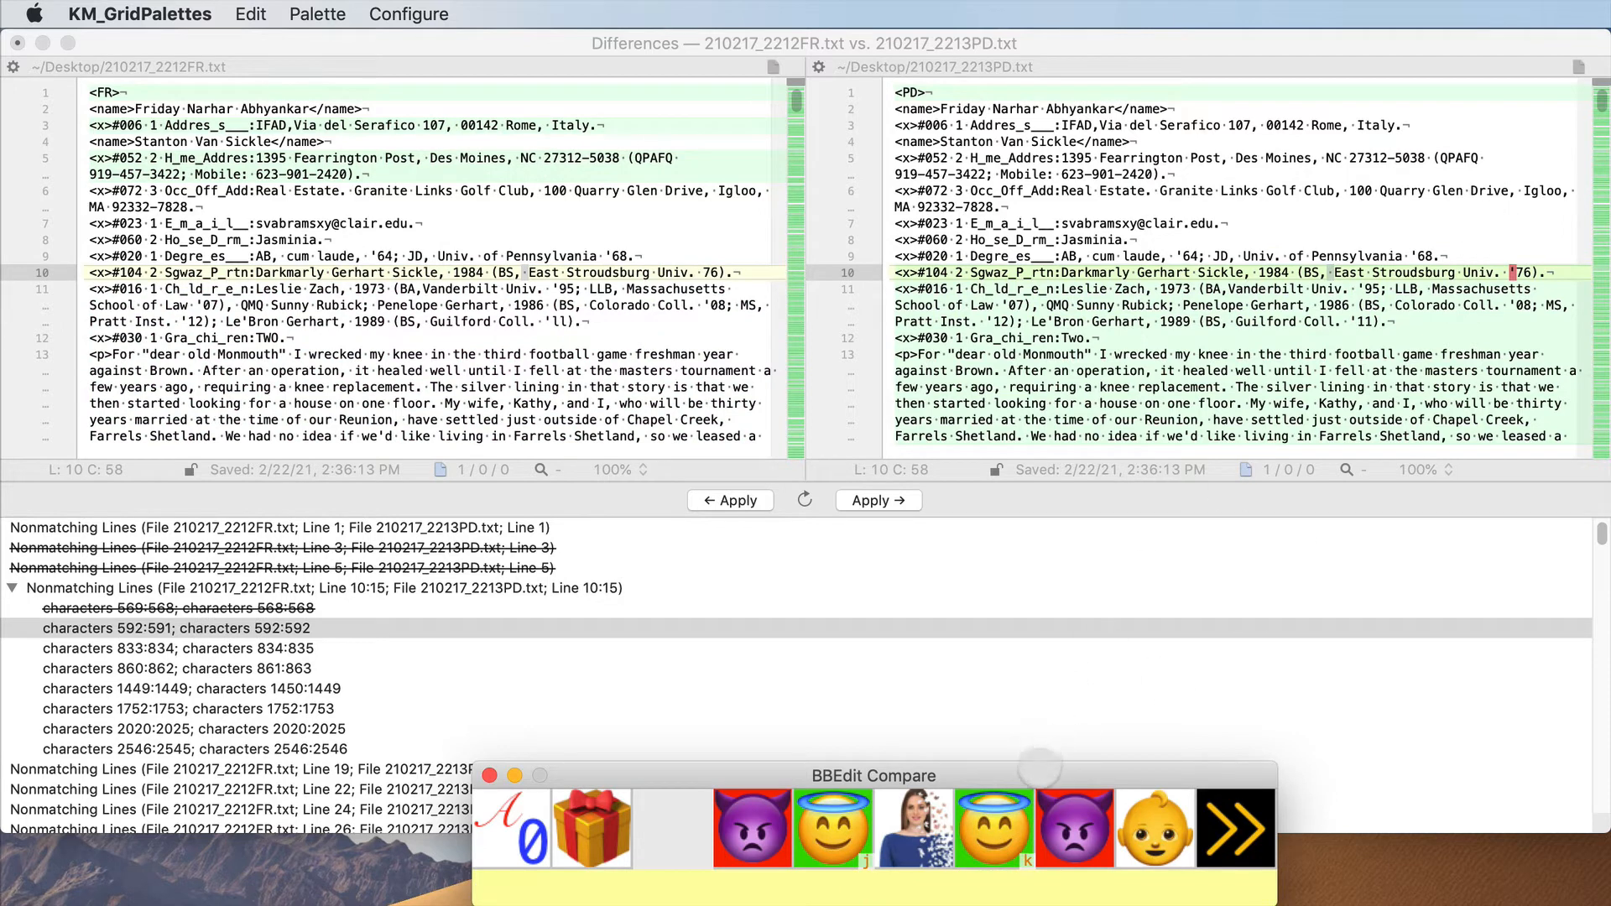
click(1004, 829)
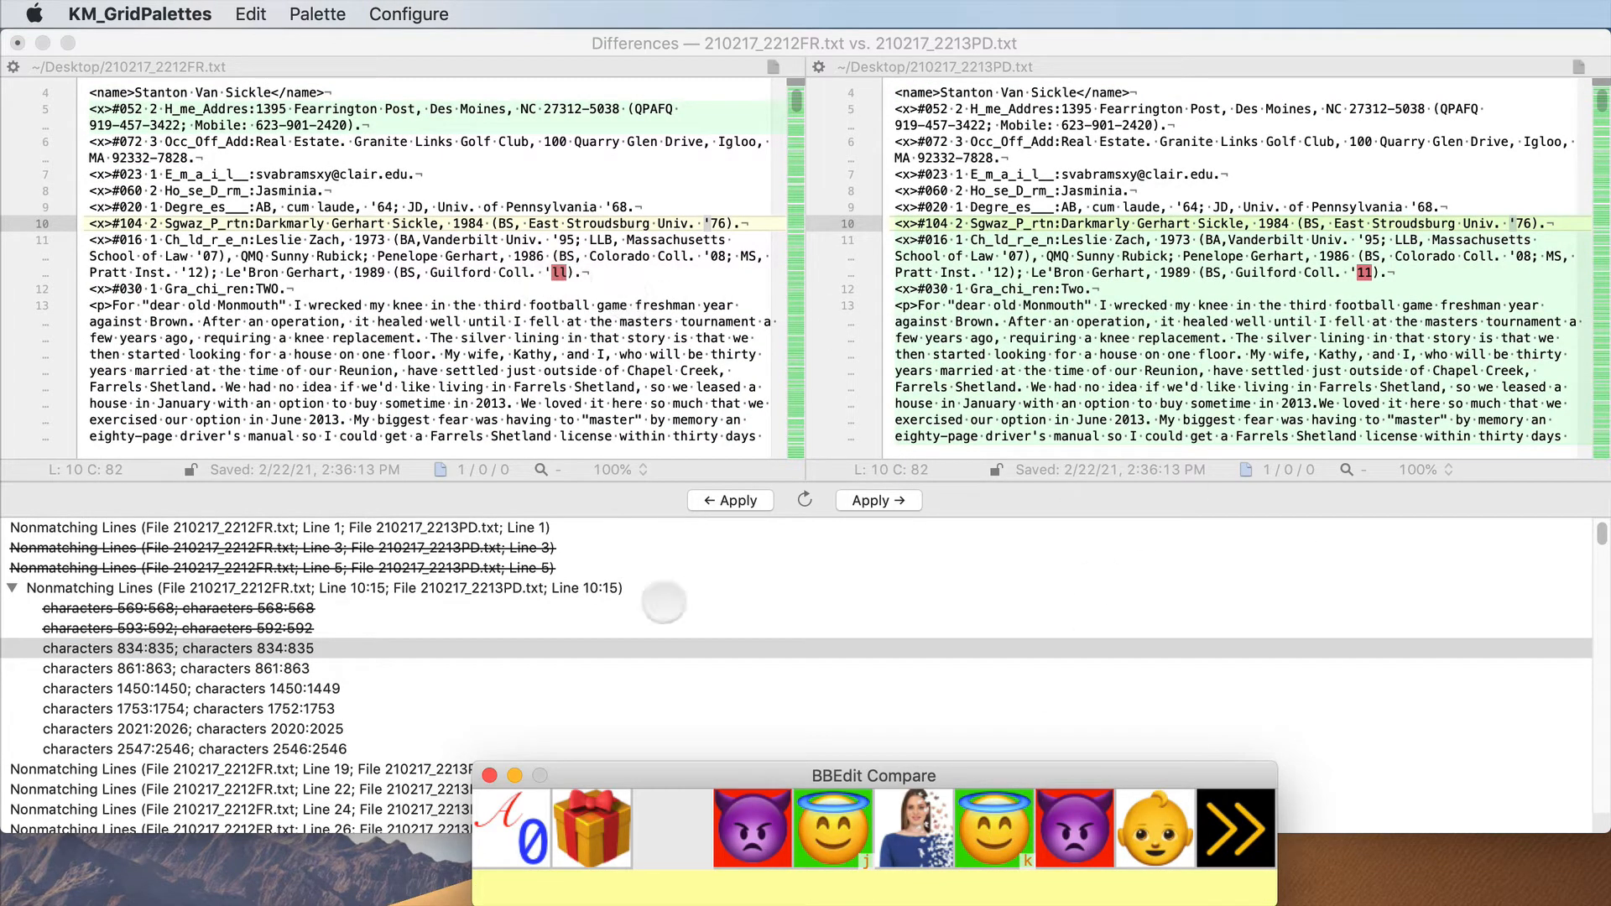
click(766, 834)
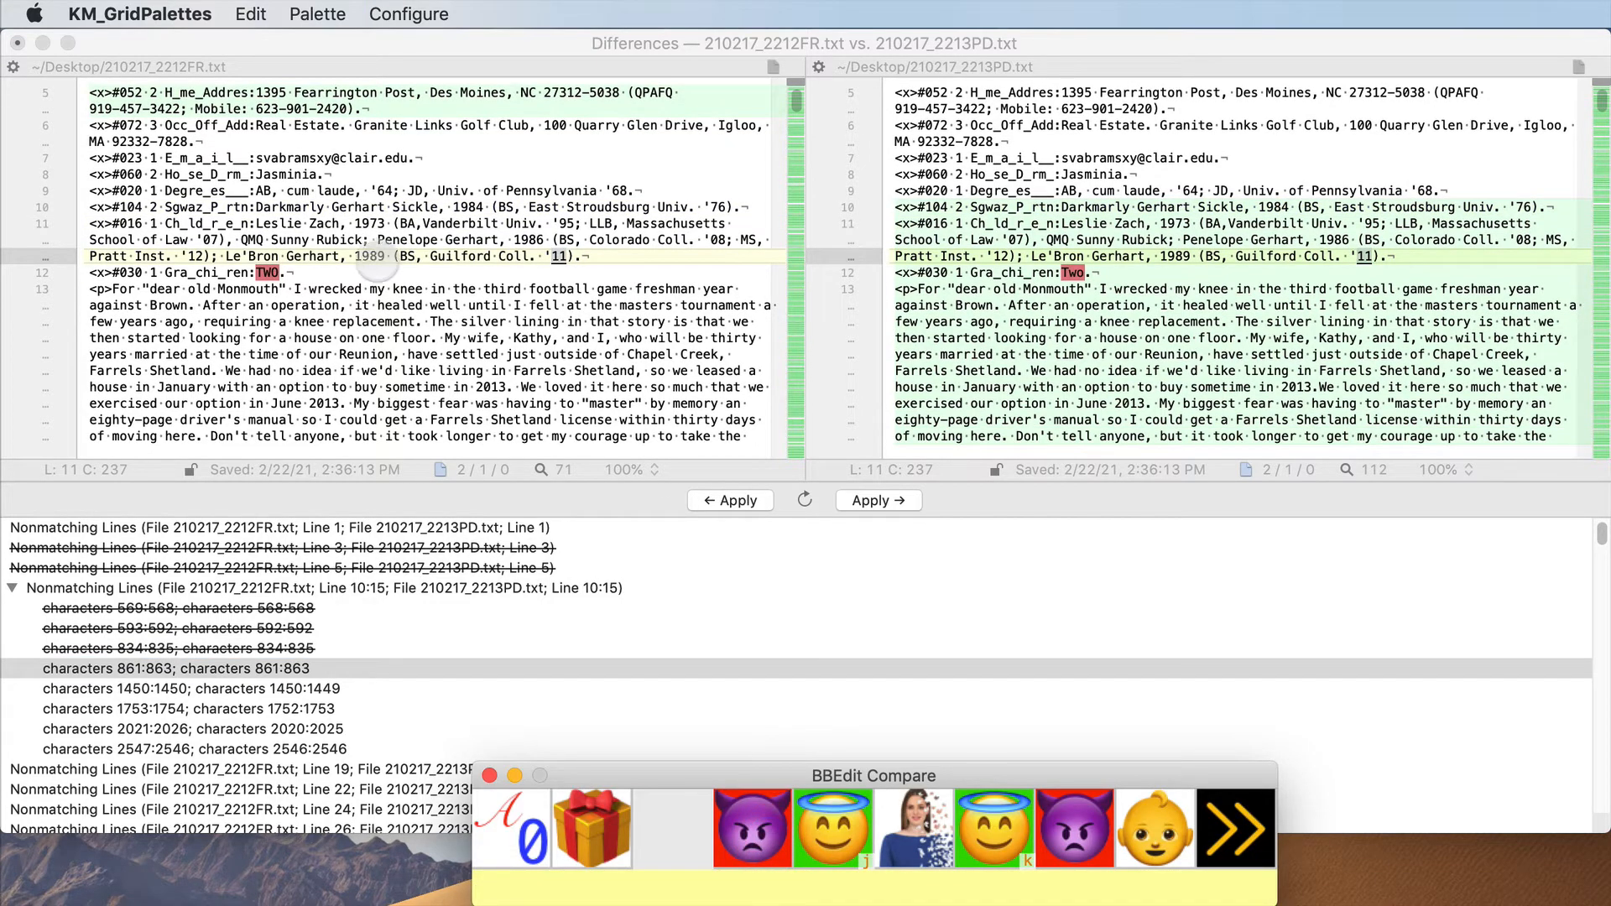
click(755, 838)
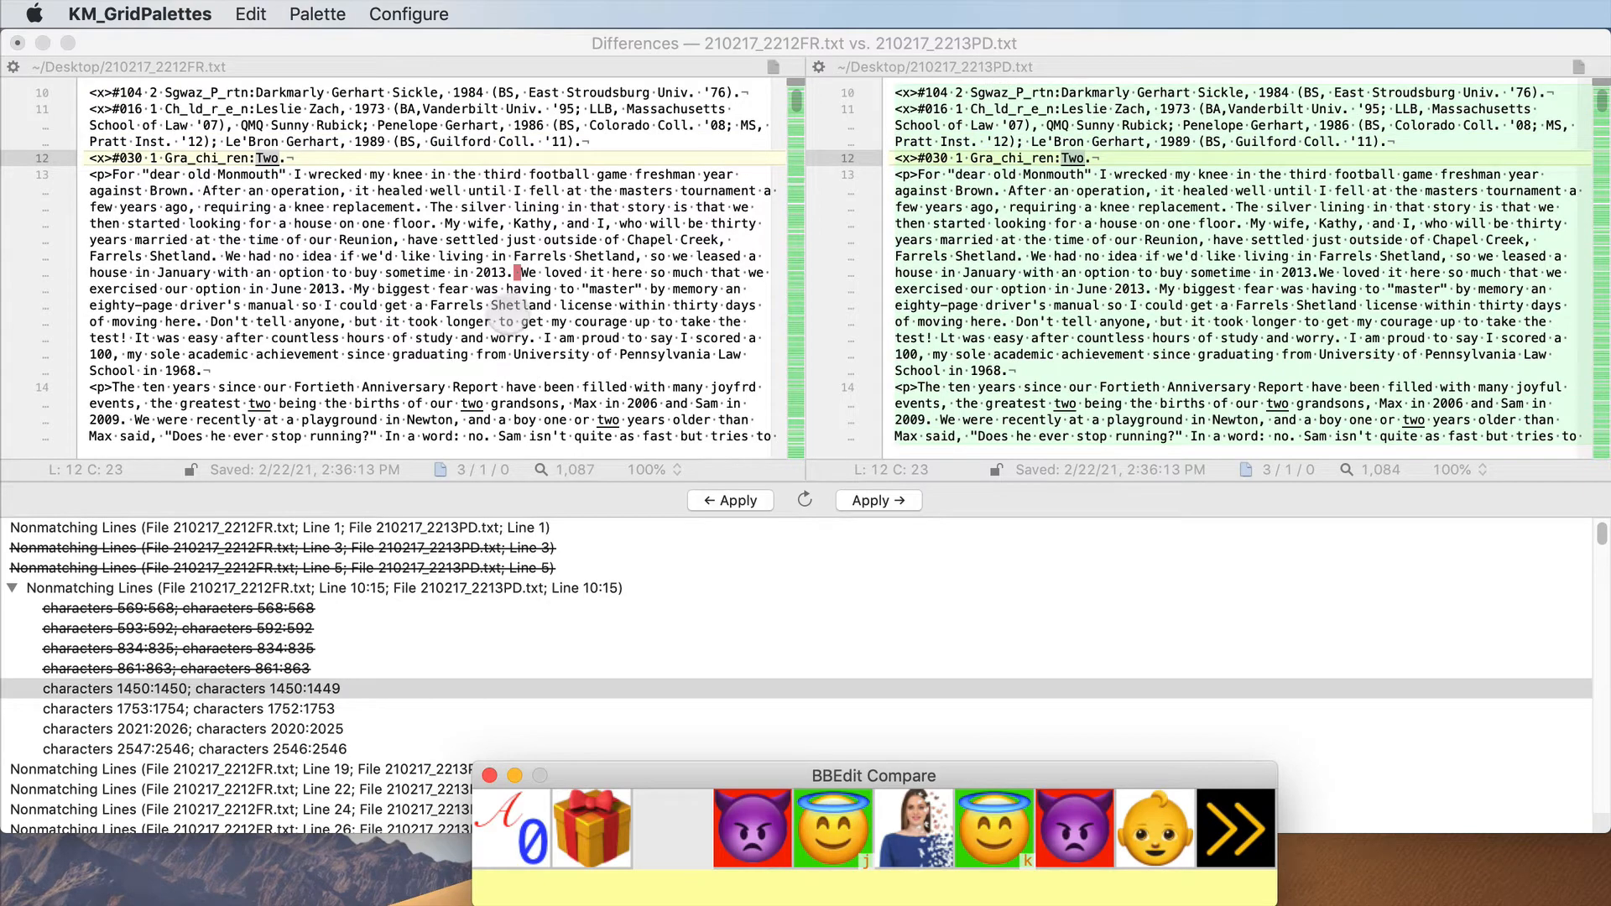
- Apply the space before "We loved" and "It" on line 13 to 210217_2213PD.txt, and "joyful" on line 14 to 210217_2212FR.txt
click(831, 830)
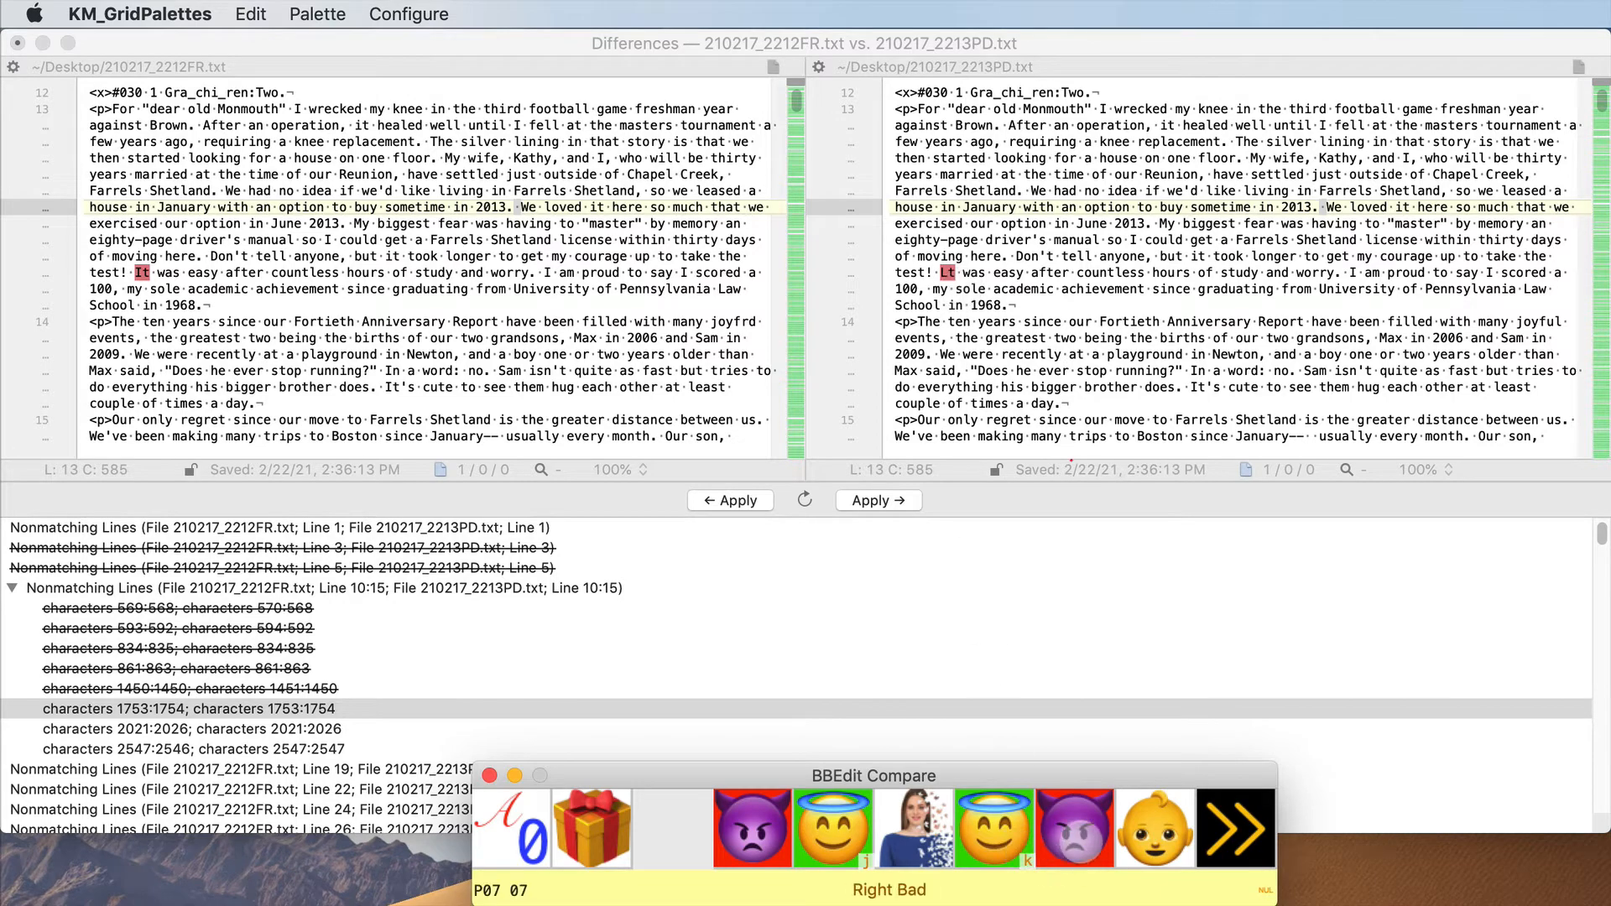
click(1075, 835)
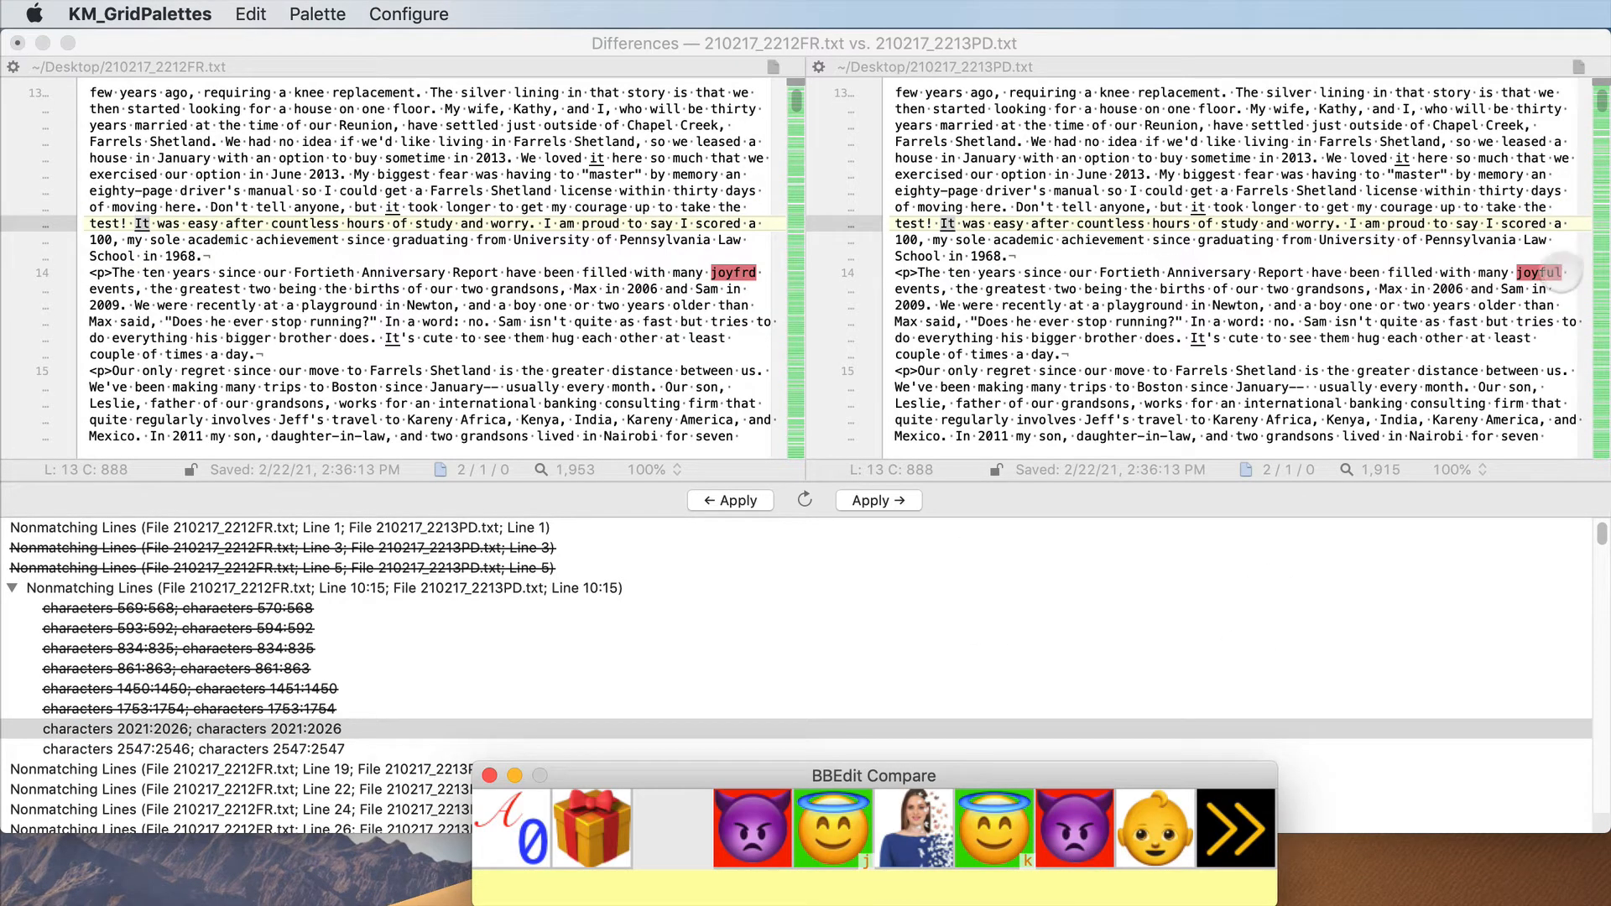
click(1011, 835)
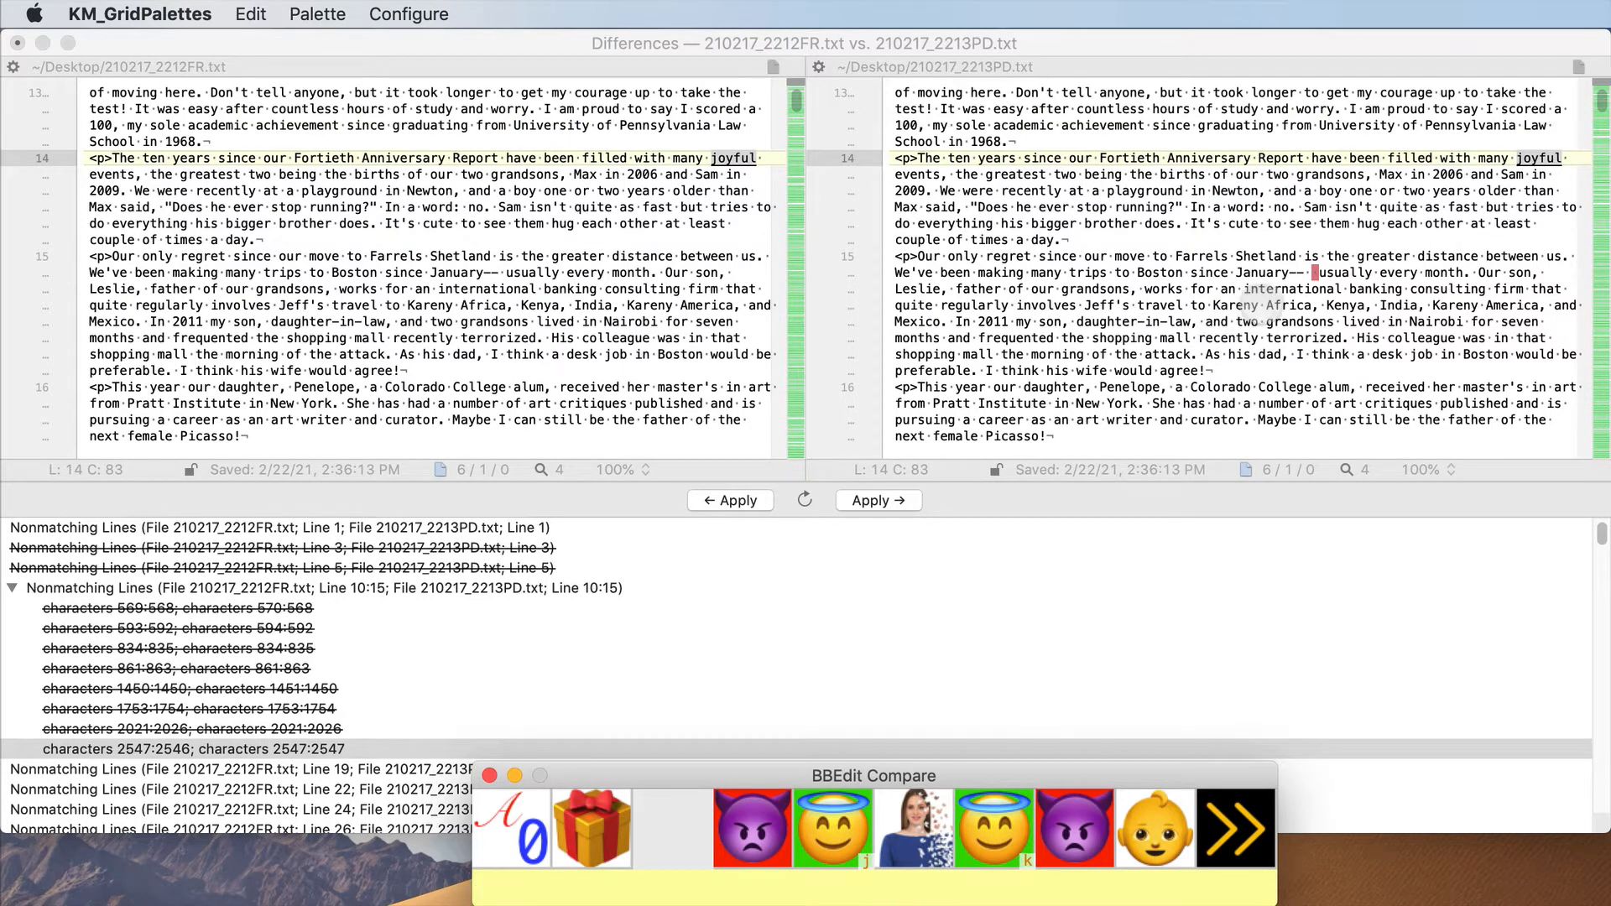
- Delete the spaces between "January--" and "usually" in line 15 of 210217_2213PD.txt
click(1311, 272)
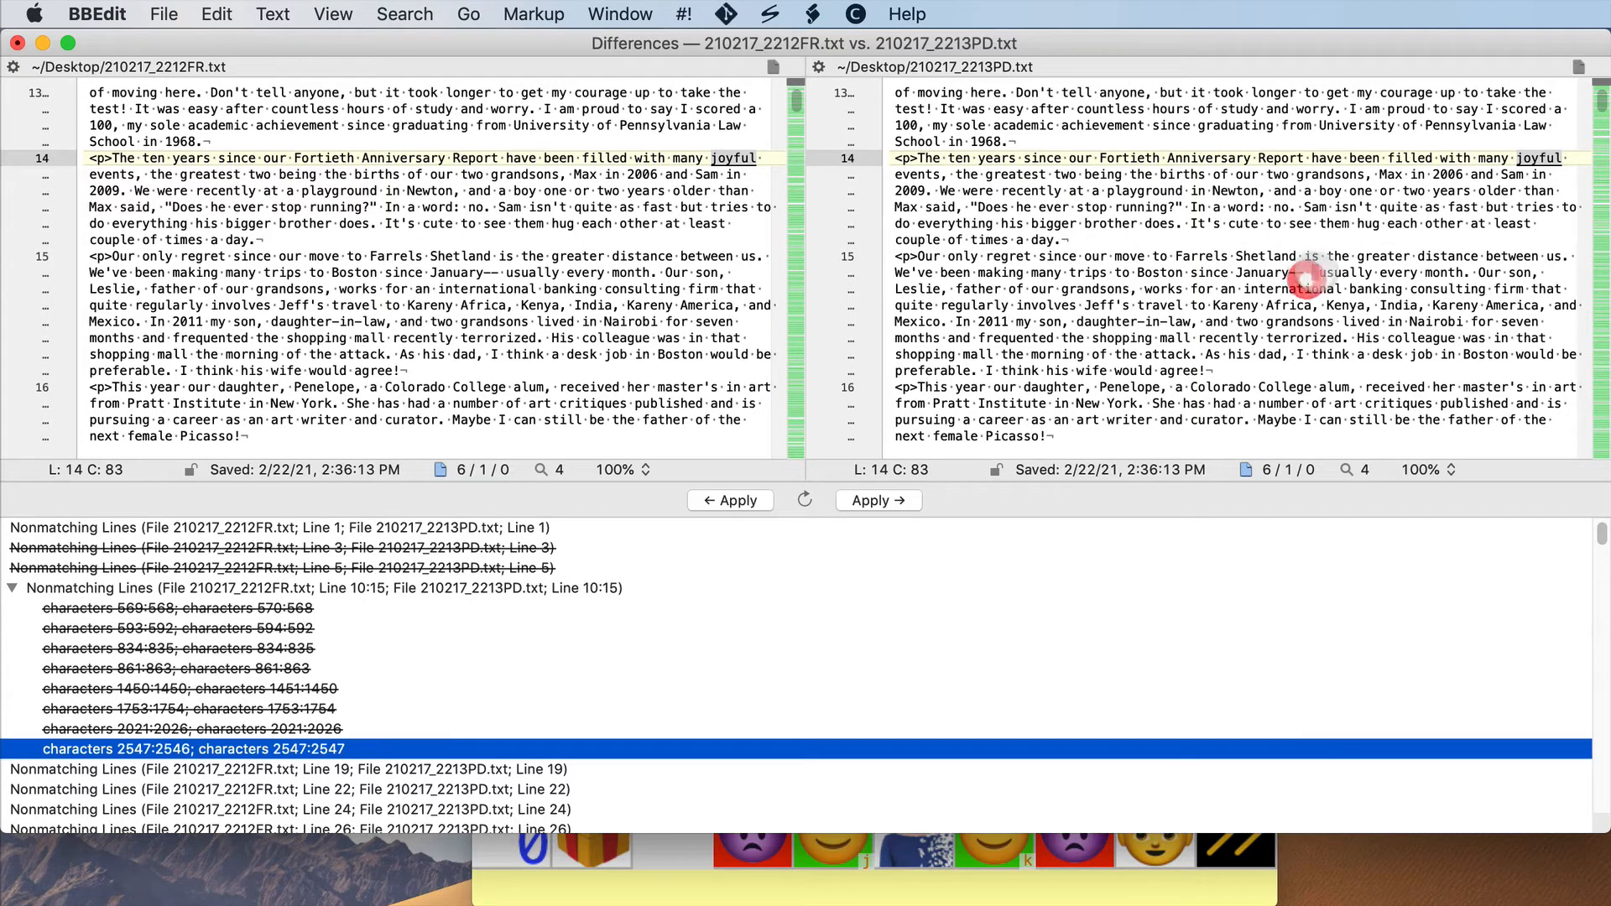
click(1308, 273)
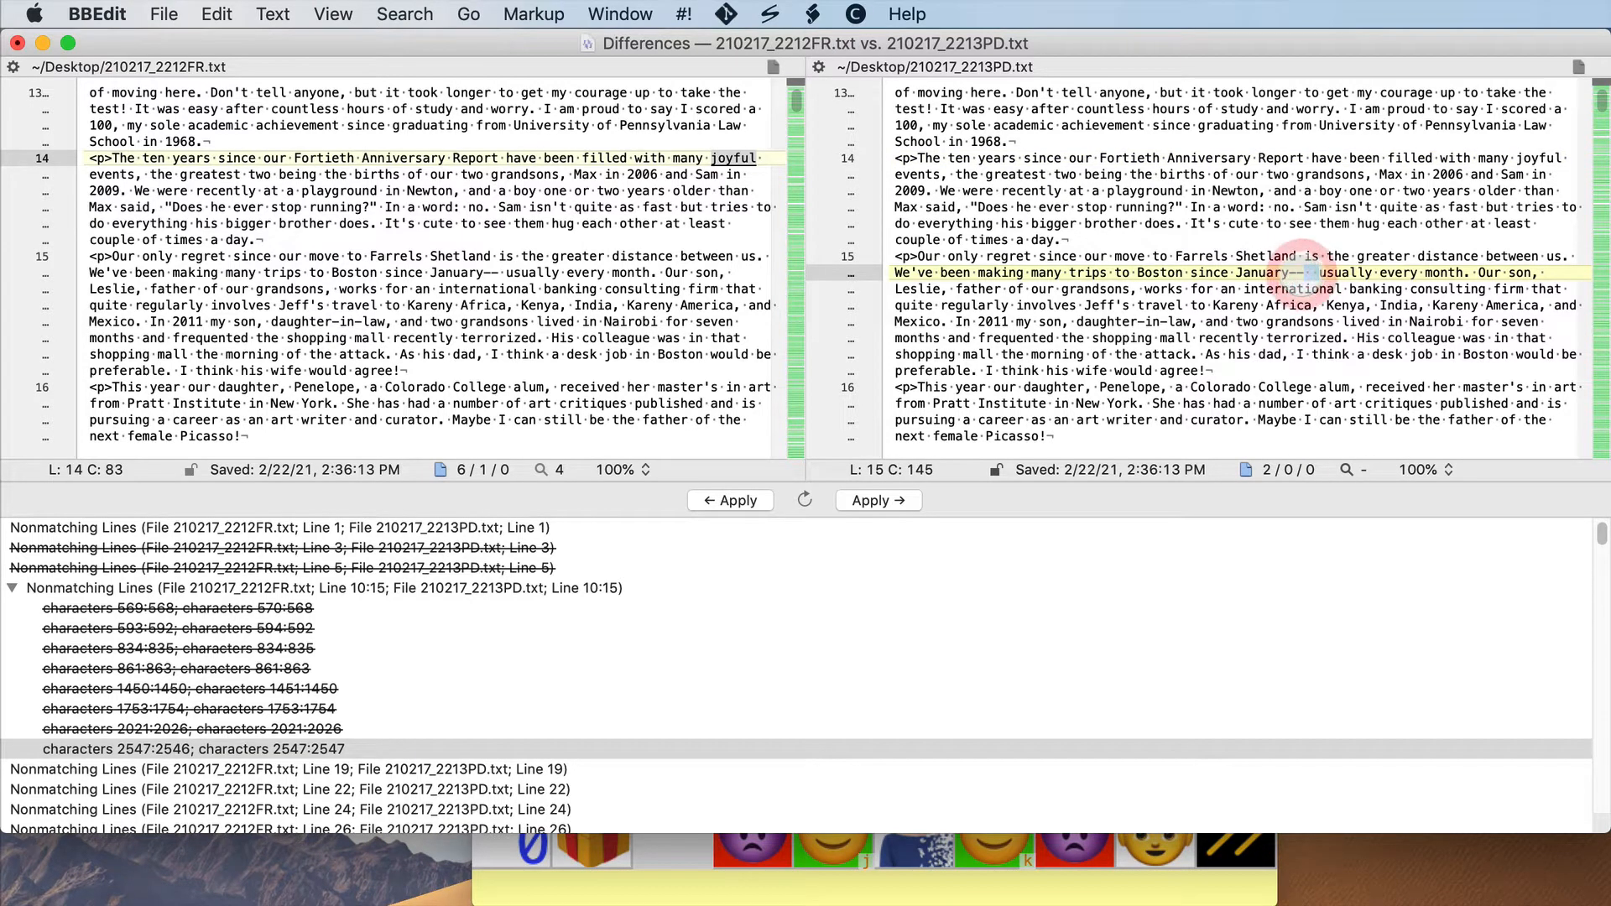
key(BackSpace)
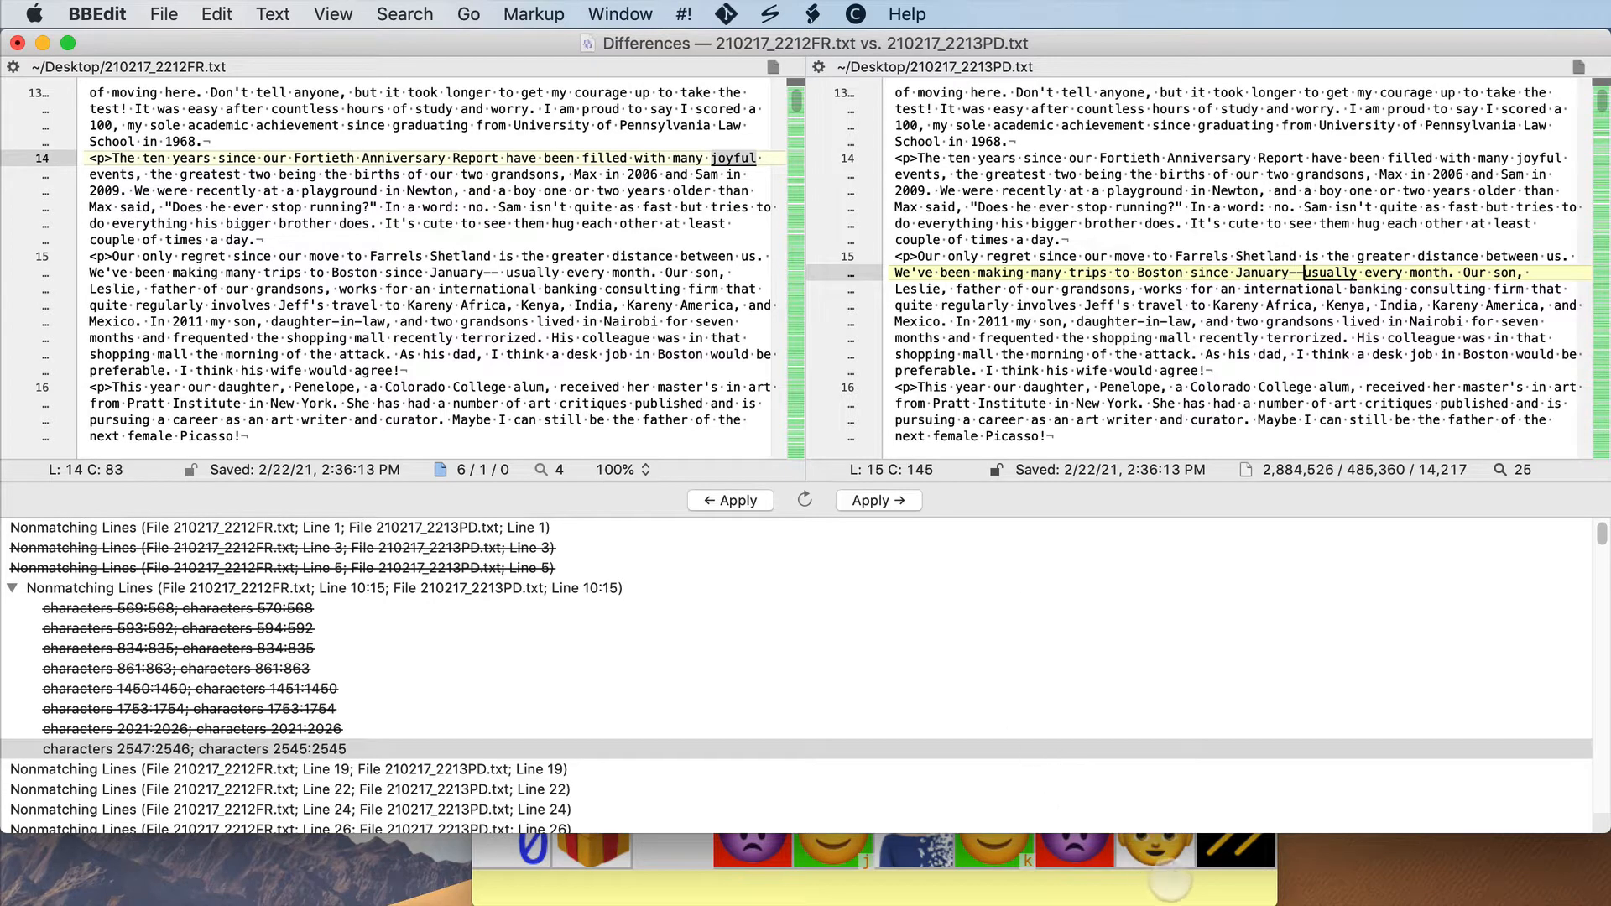
- Start the comparison over and skip to the line 15 difference
click(1162, 864)
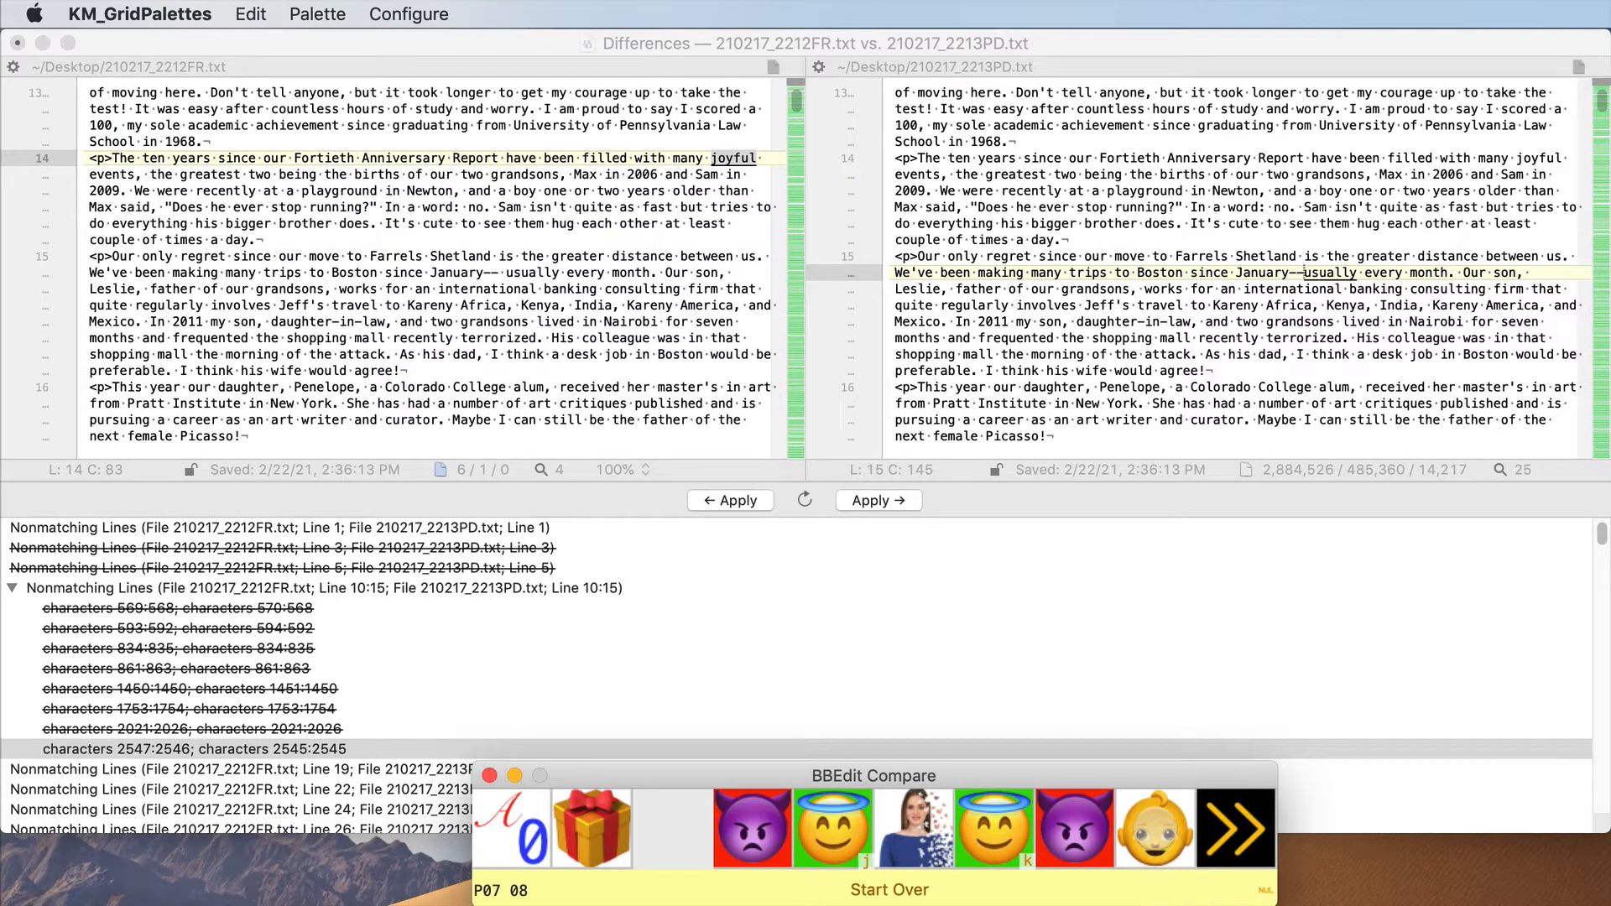
click(1156, 831)
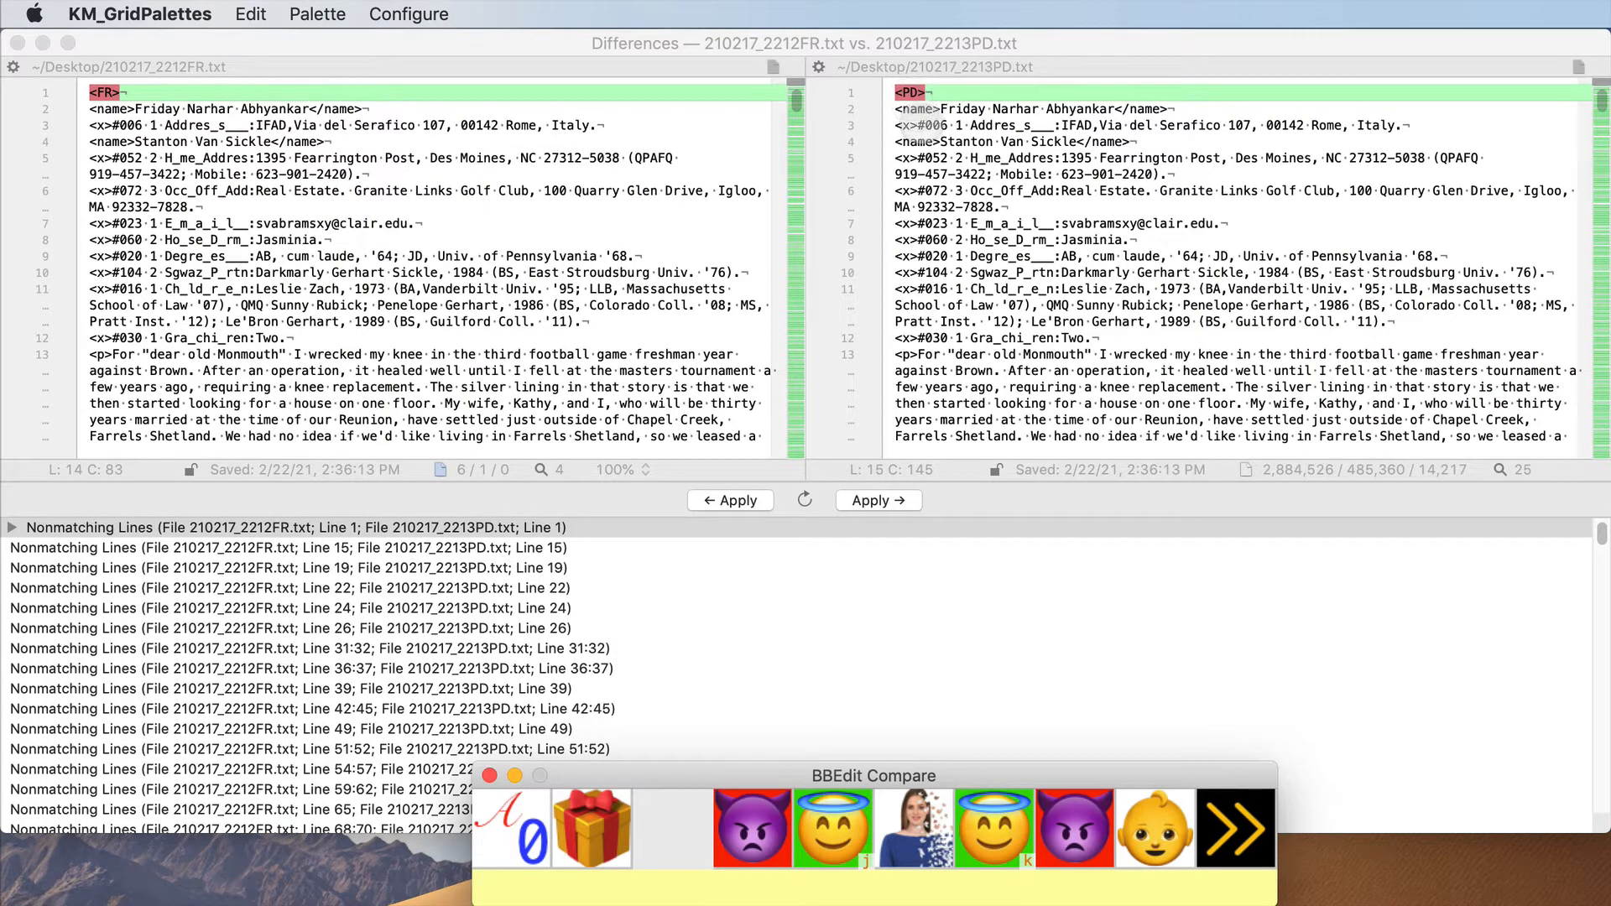
click(1234, 829)
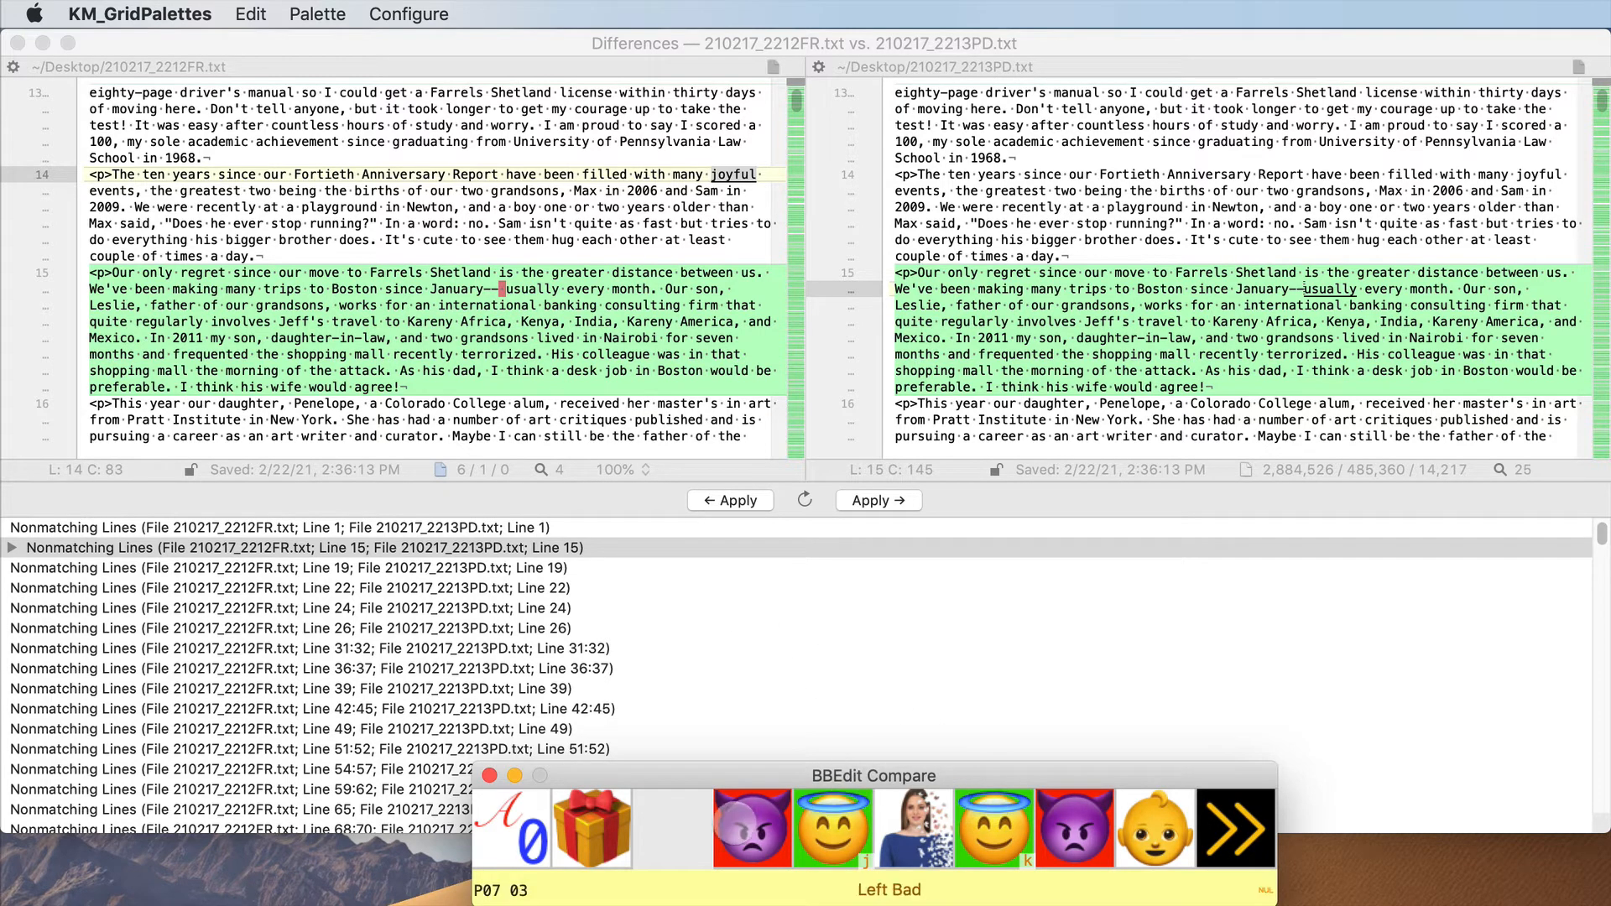
- Mark 210217_2212FR.txt as the bad side of the line 15 difference, applying the 210217_2213PD.txt reading to it
click(737, 827)
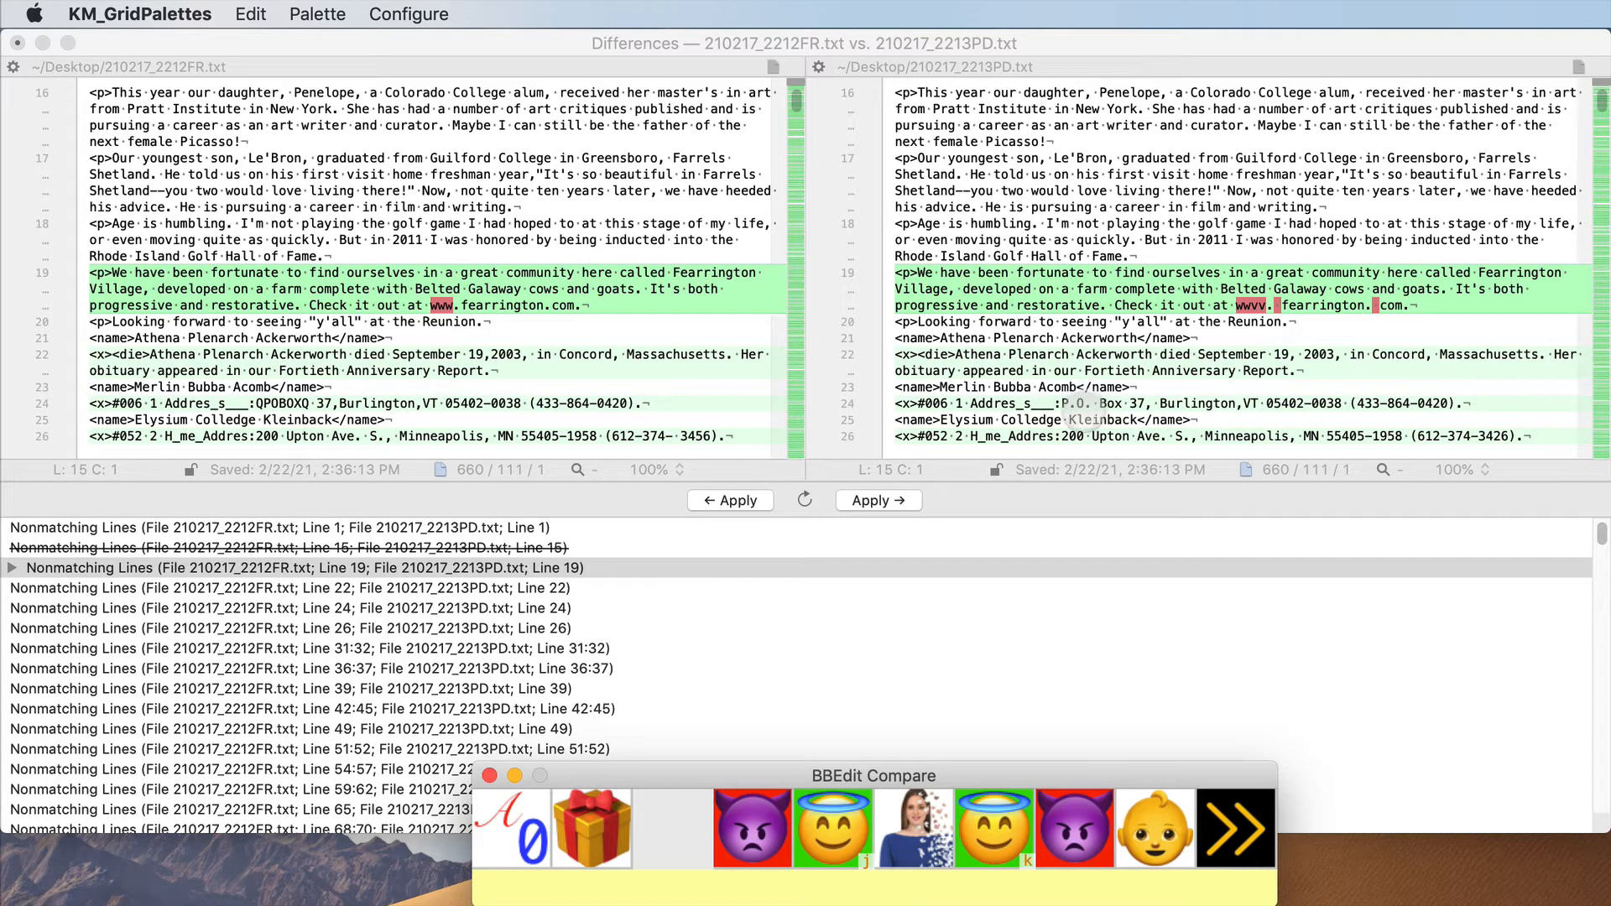
- Switch to Stickies and place the TIPS note over the 210217_2213PD.txt text
key(super+Tab)
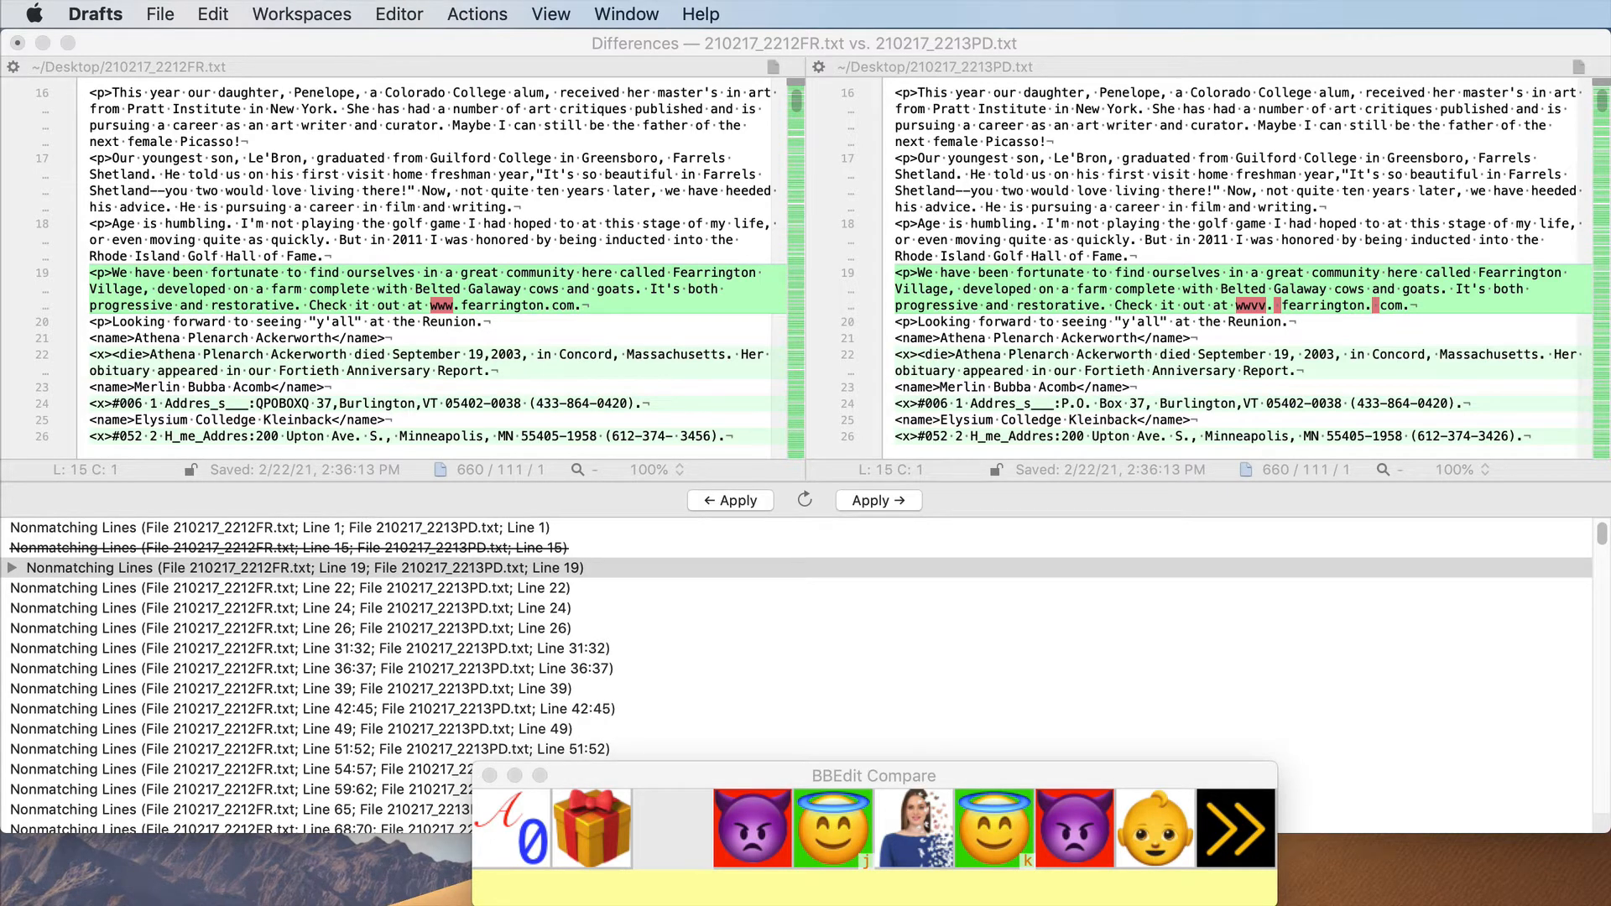
click(965, 776)
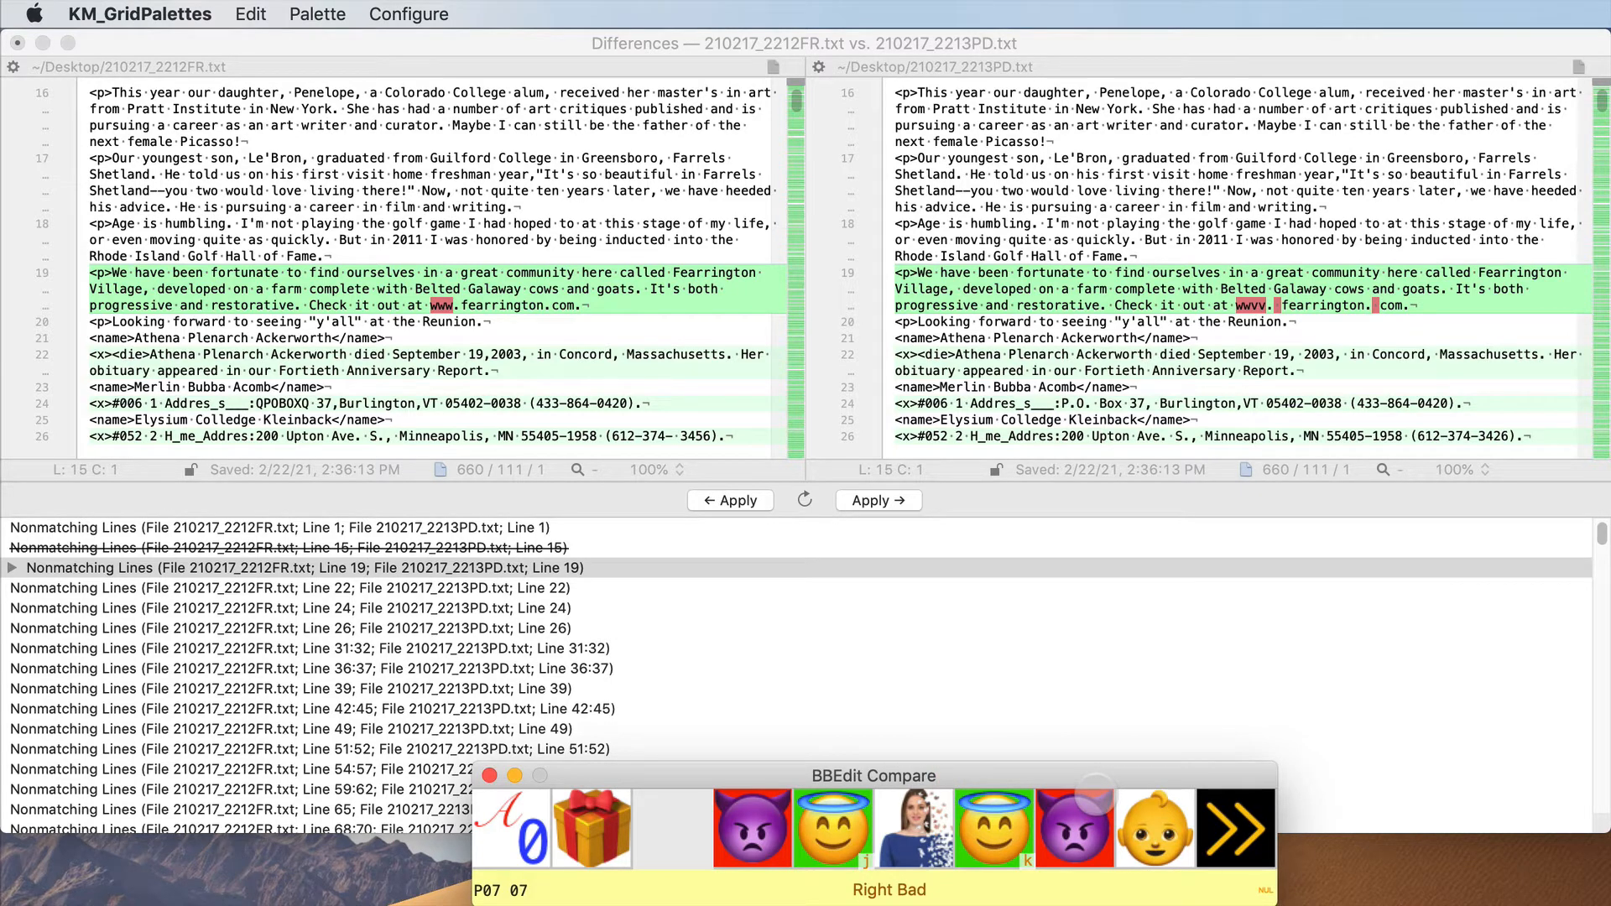
key(super+Tab)
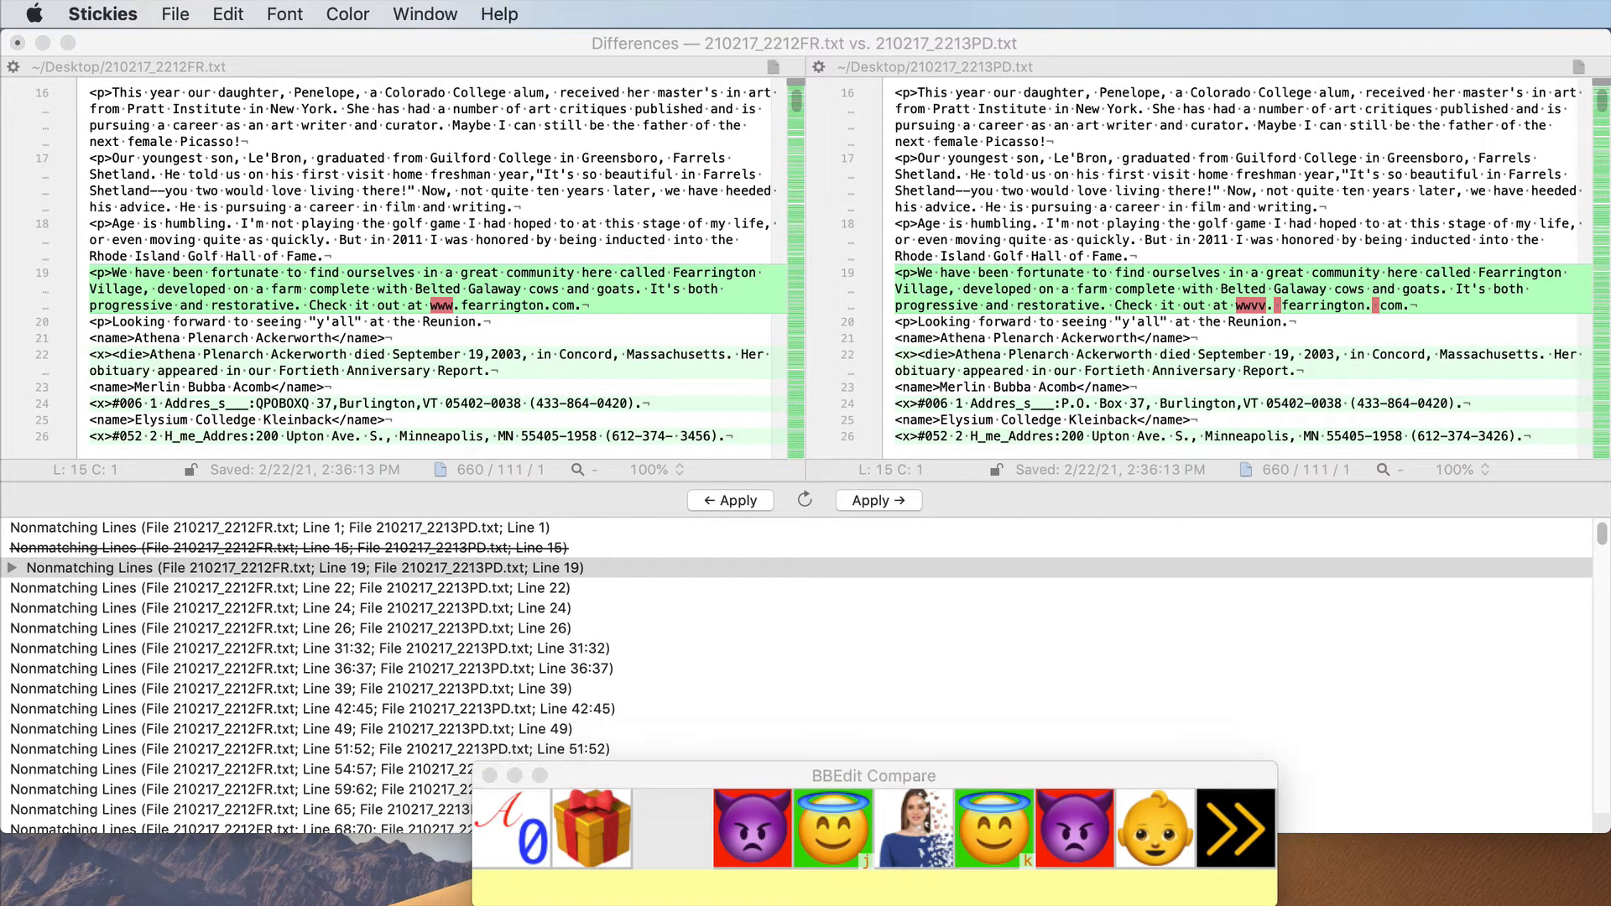
drag(1223, 287, 1259, 380)
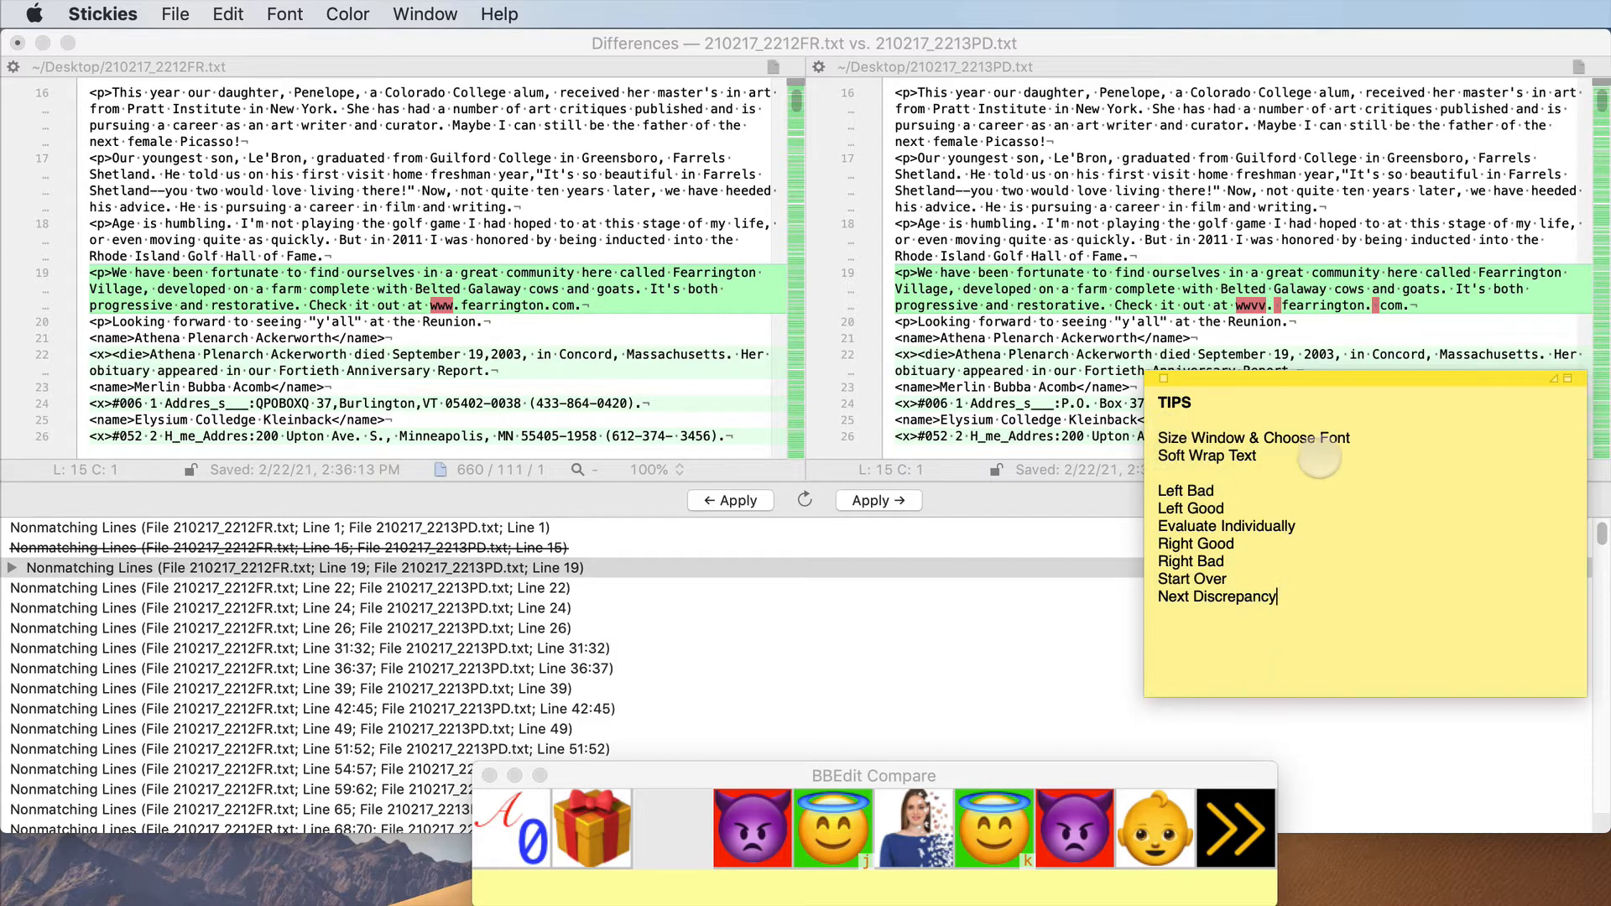
drag(1296, 379, 1317, 118)
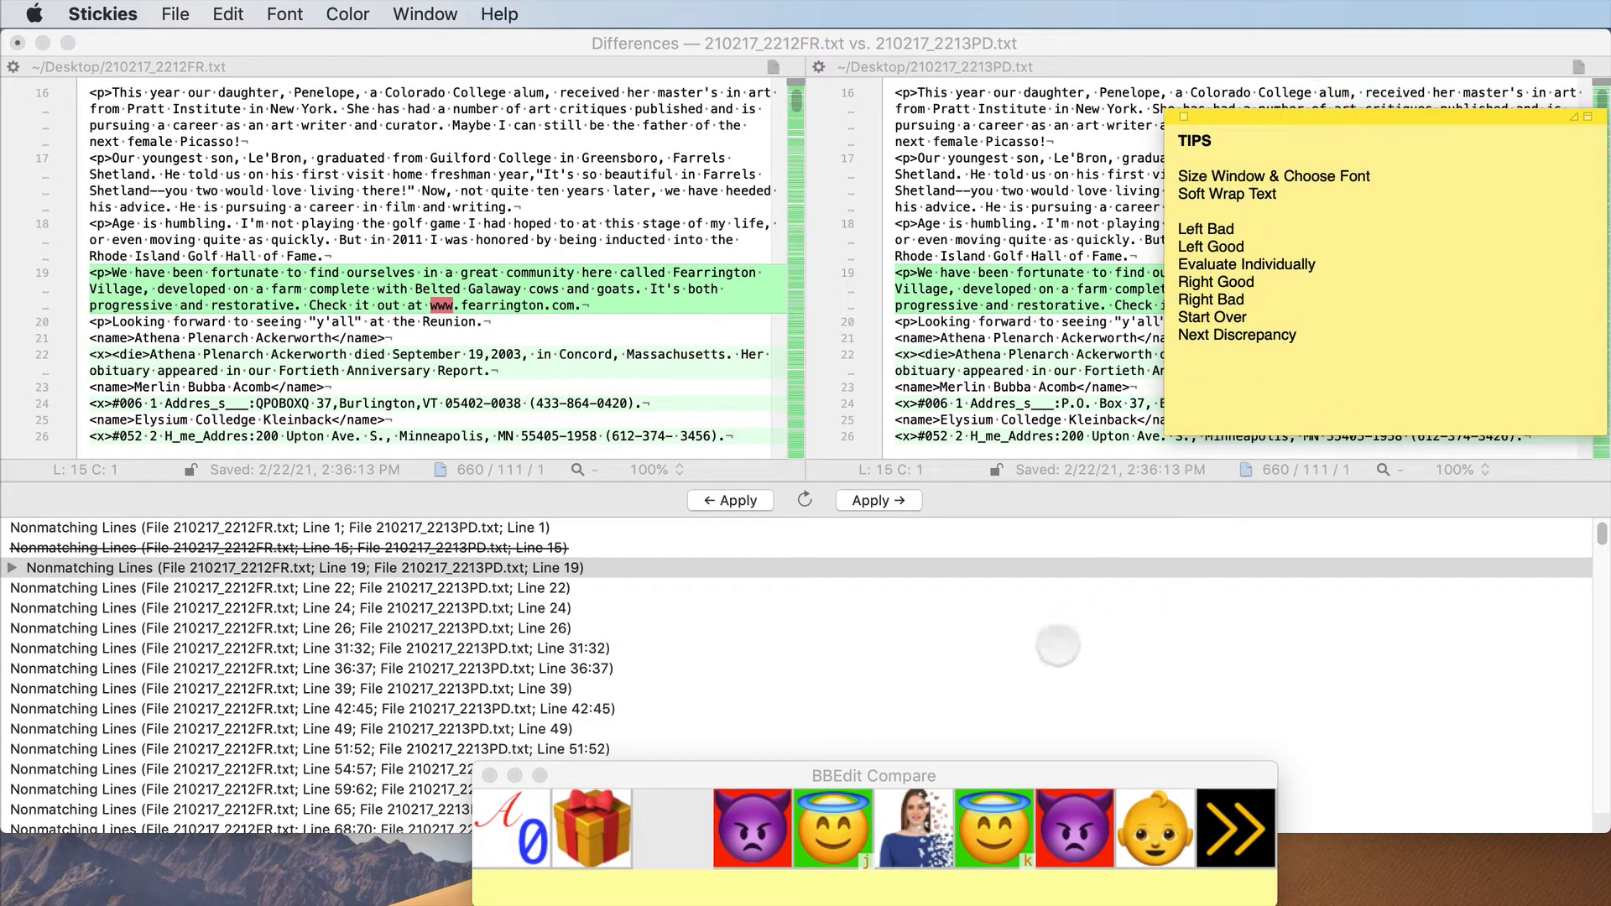
- Return to BBEdit and close the comparison without saving either document
click(1054, 648)
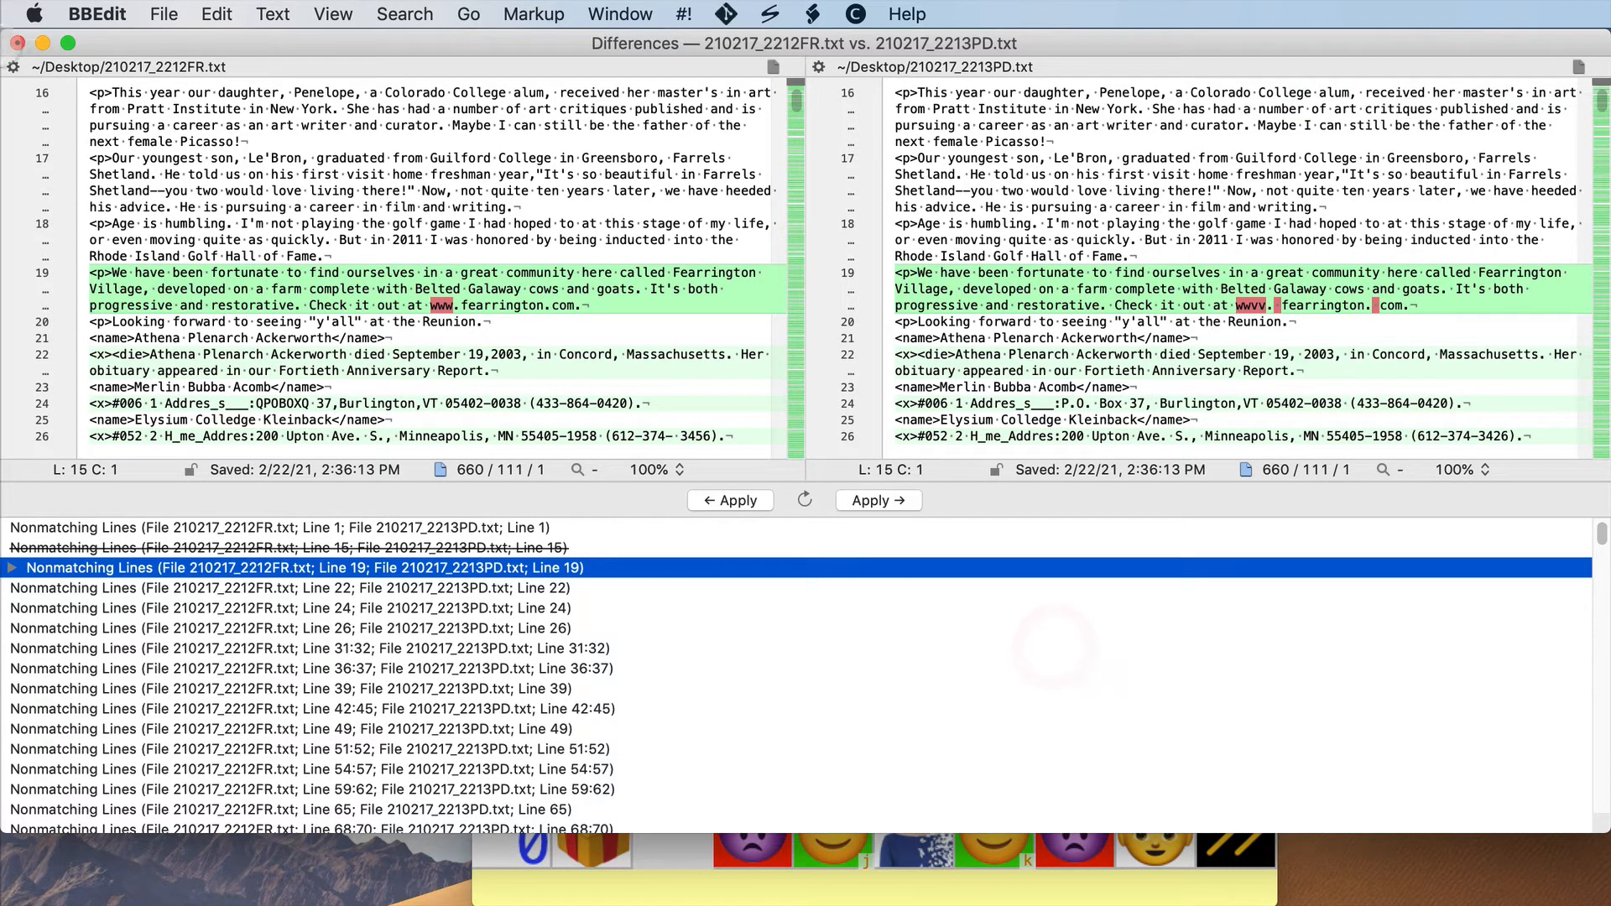
click(17, 43)
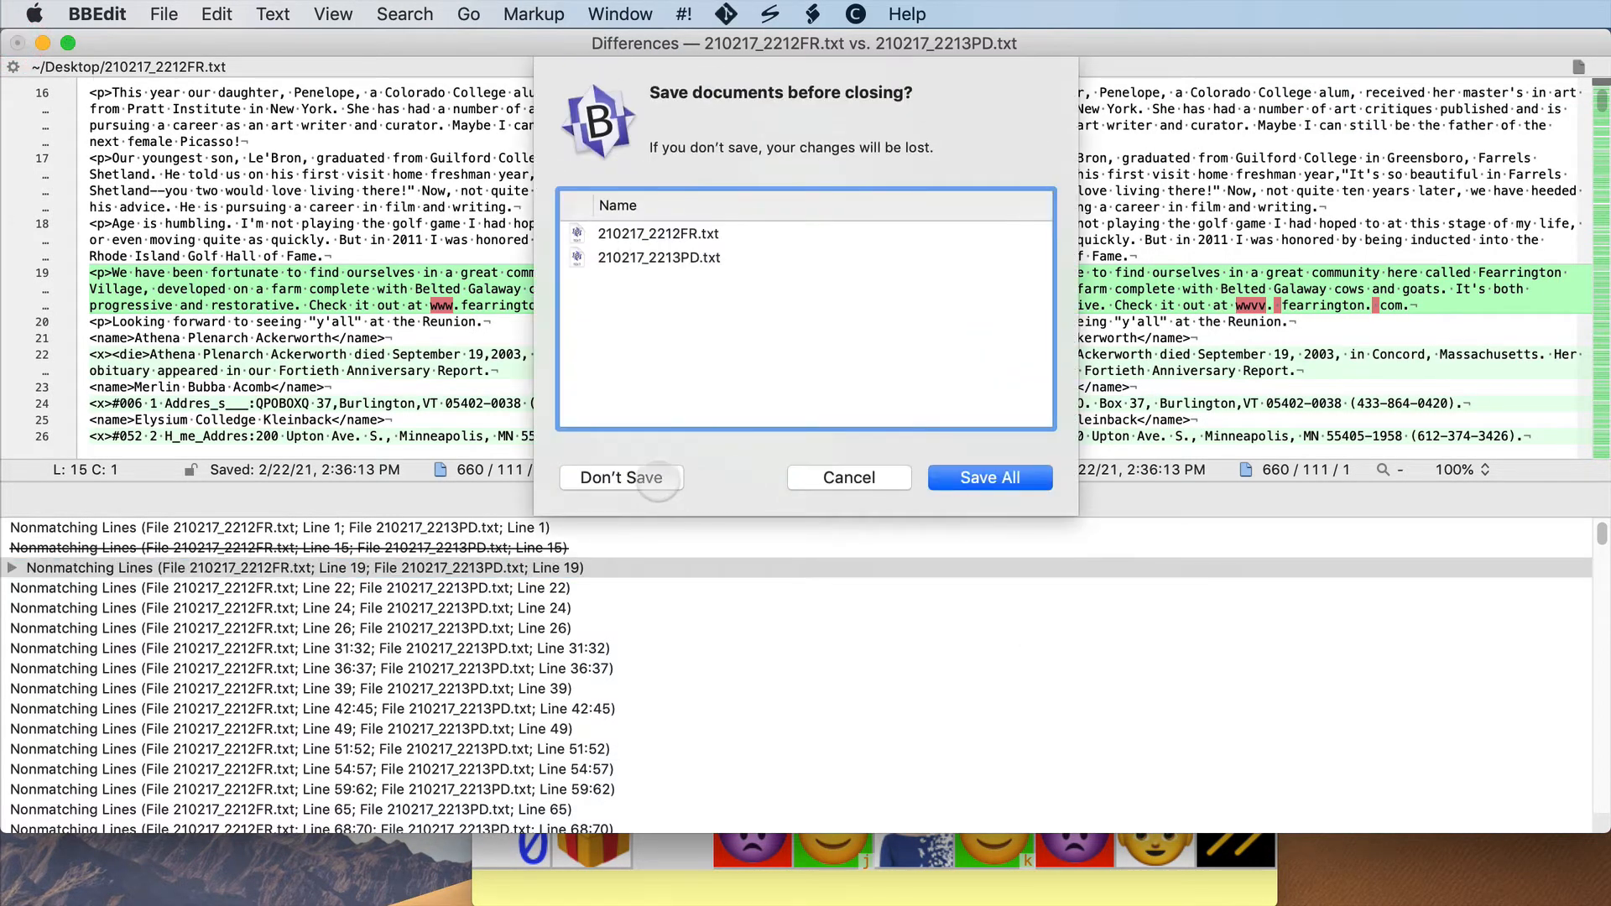
click(658, 480)
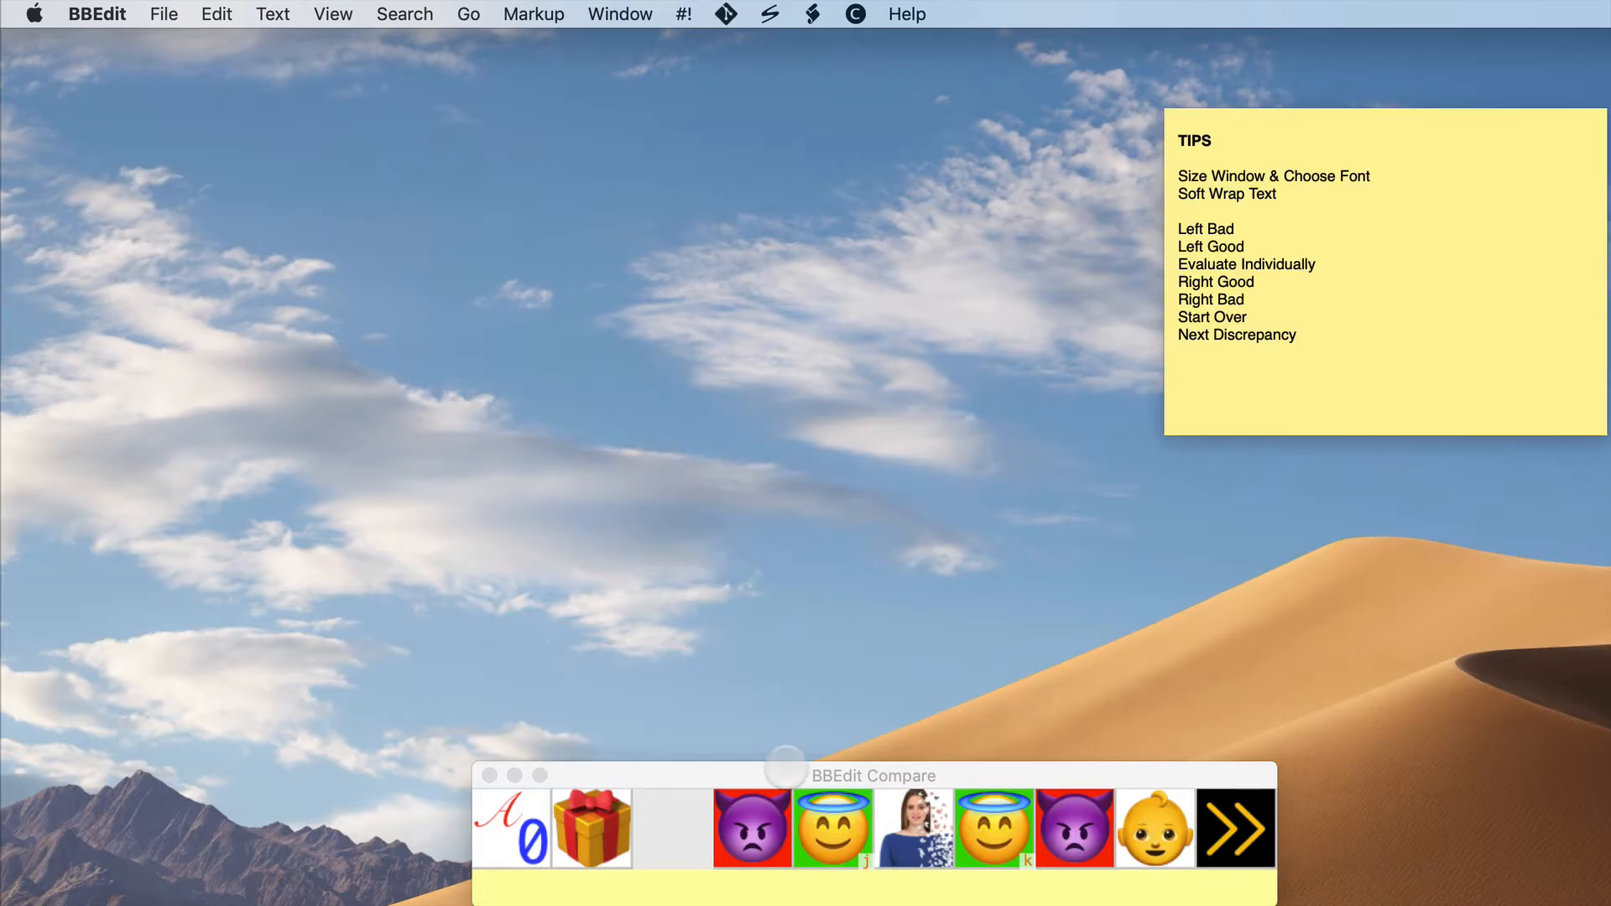
- Switch to KM_GridPalettes, move the BBEdit Compare palette and create a new palette with the name/alias "BBEdit Compare"
drag(786, 766, 622, 593)
click(317, 14)
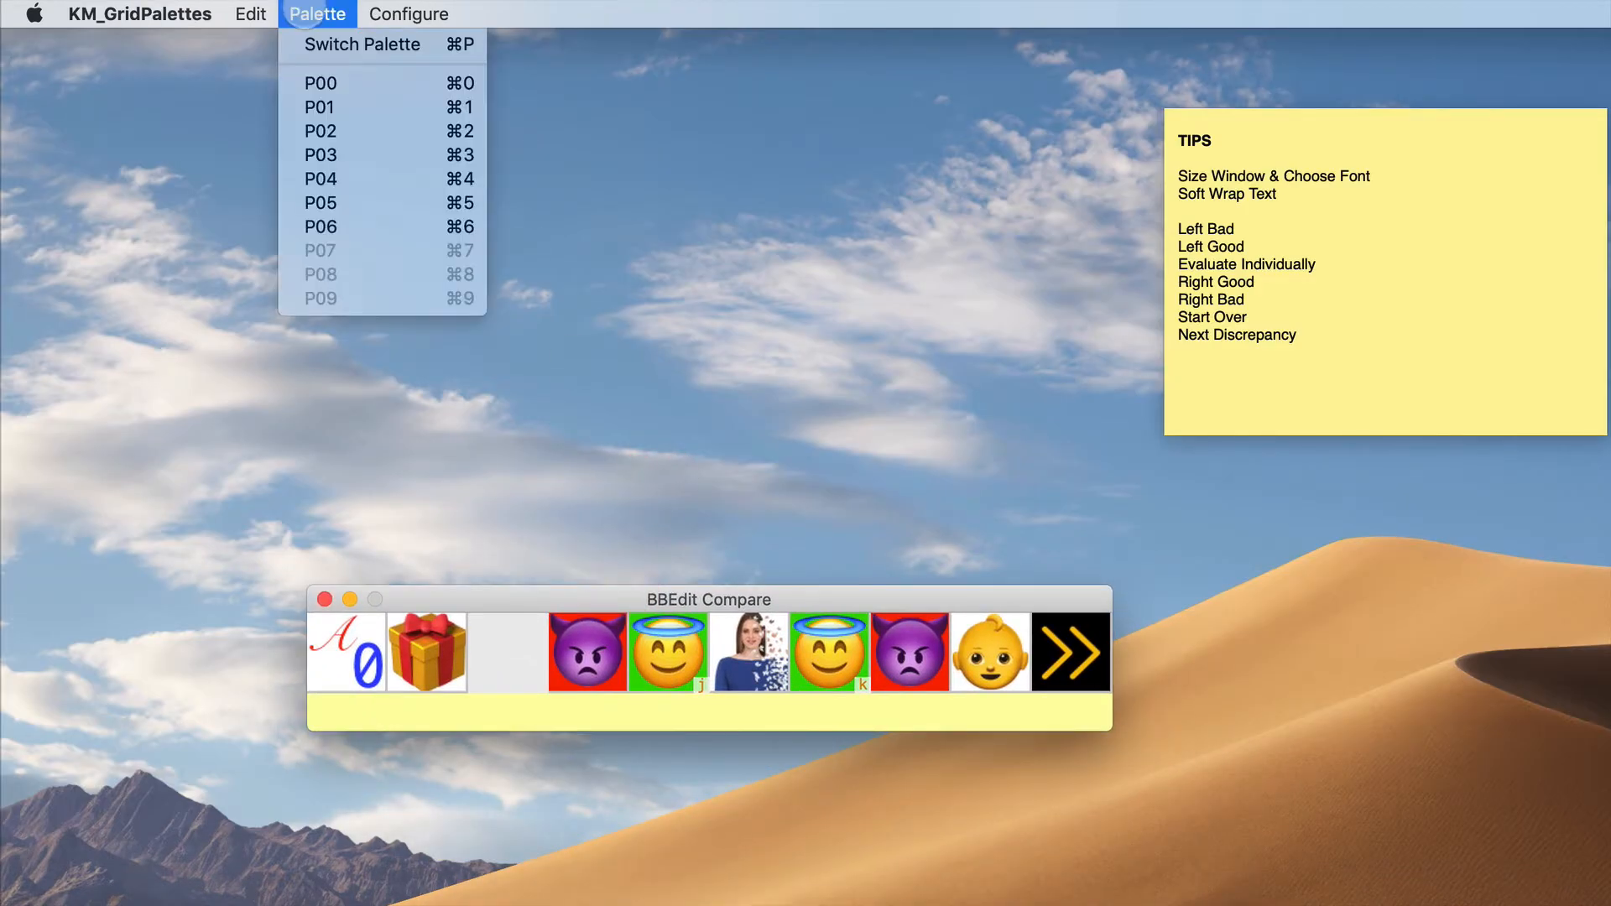
mouse_move(361, 17)
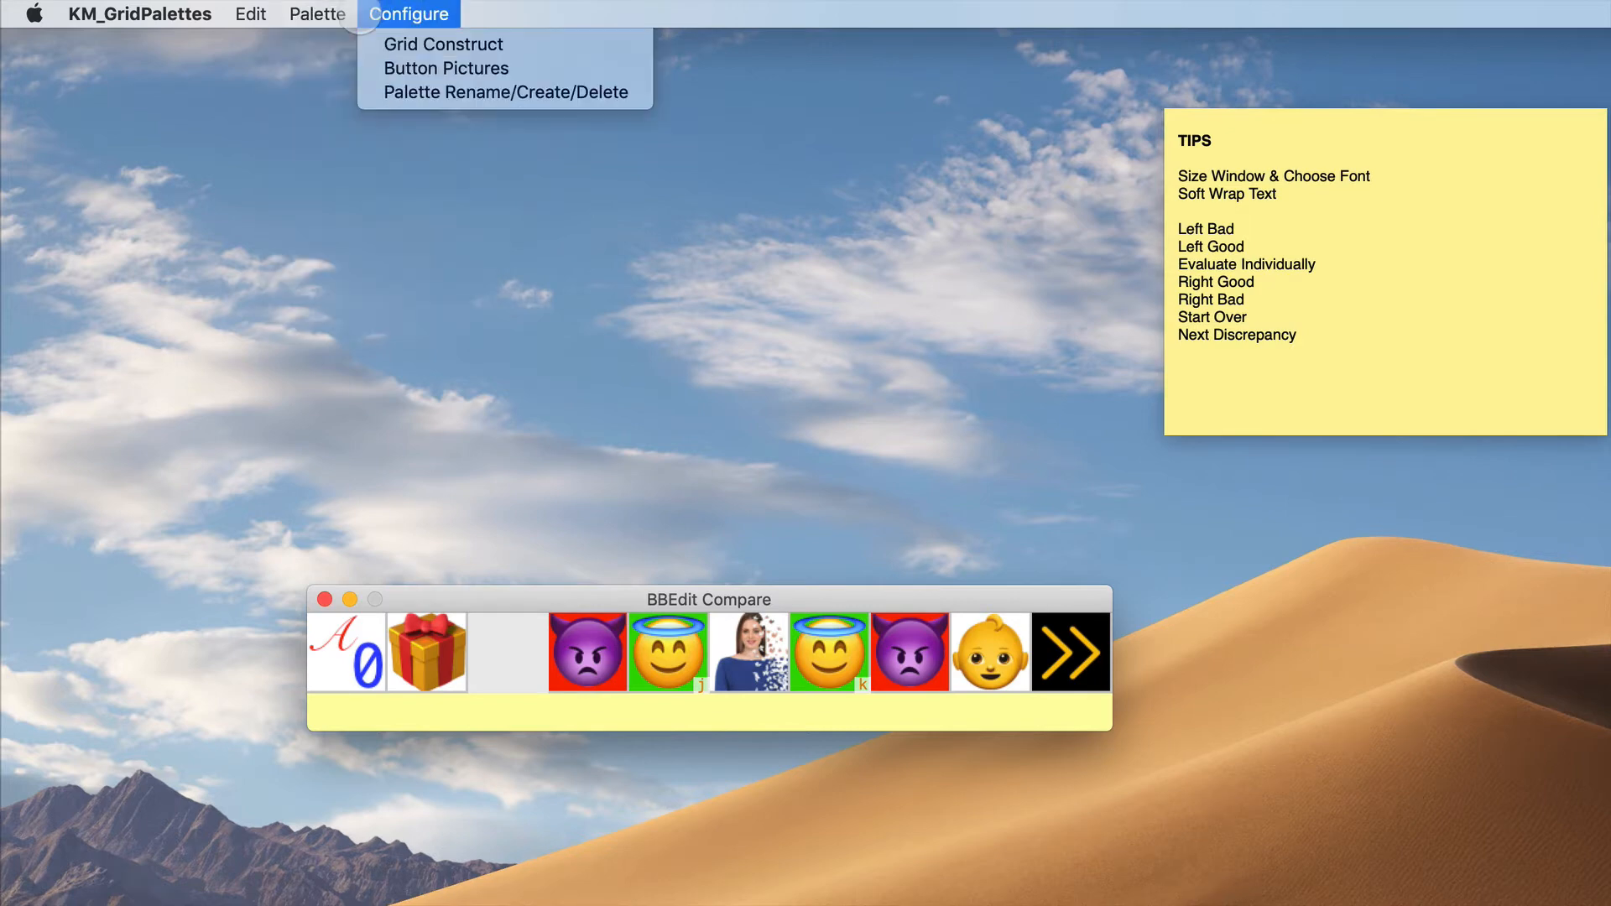
click(411, 94)
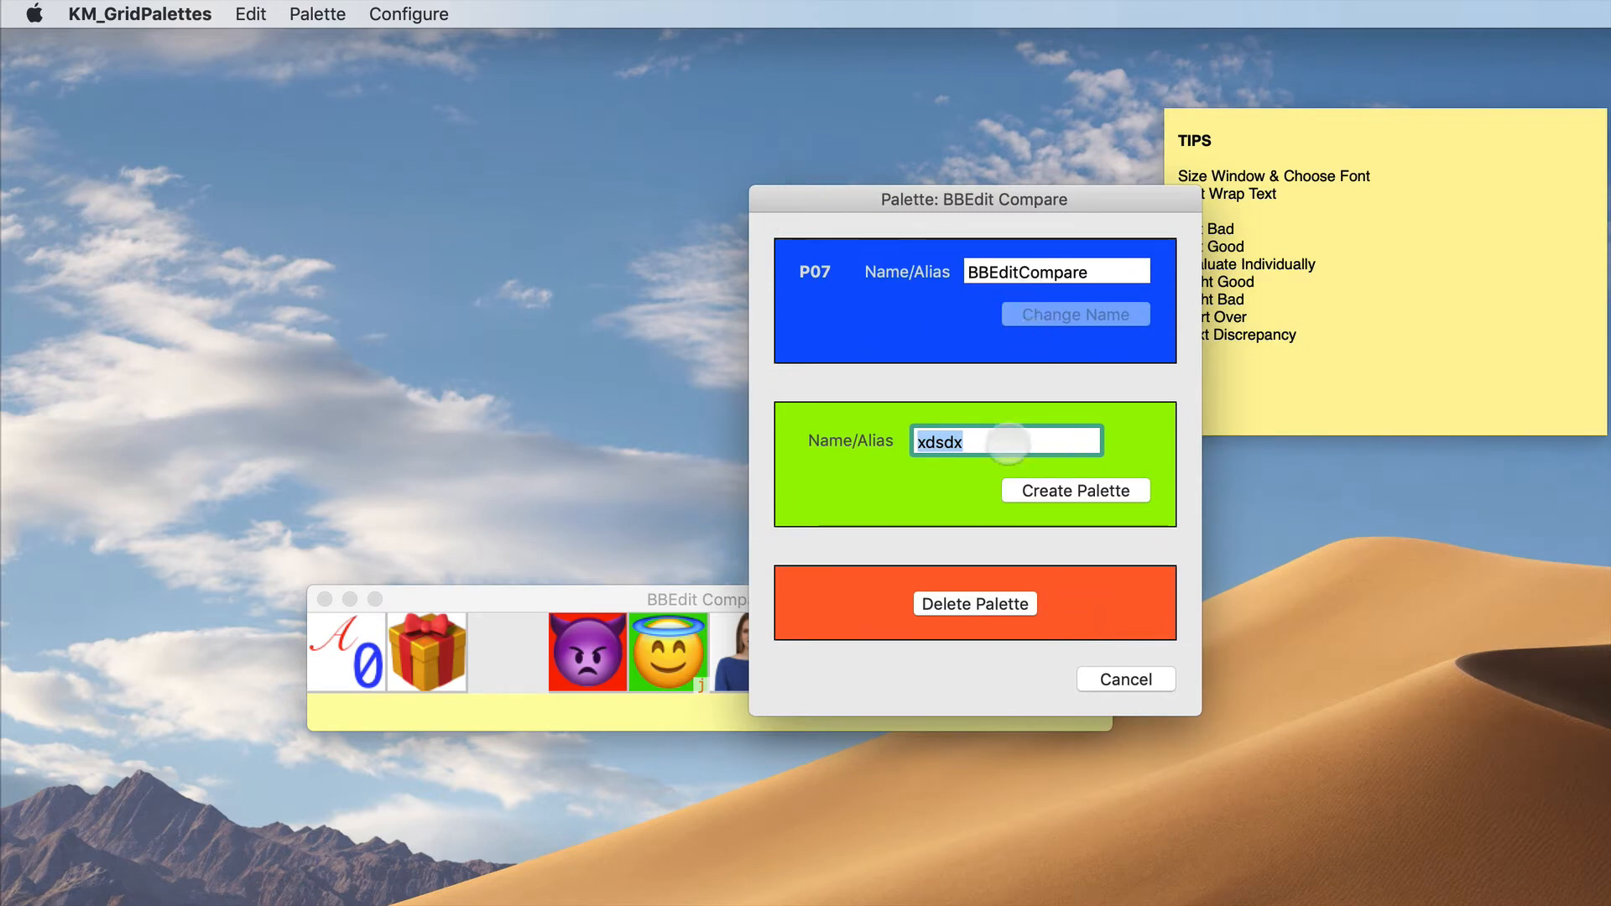
drag(983, 432, 906, 422)
text(BBEdit Compare)
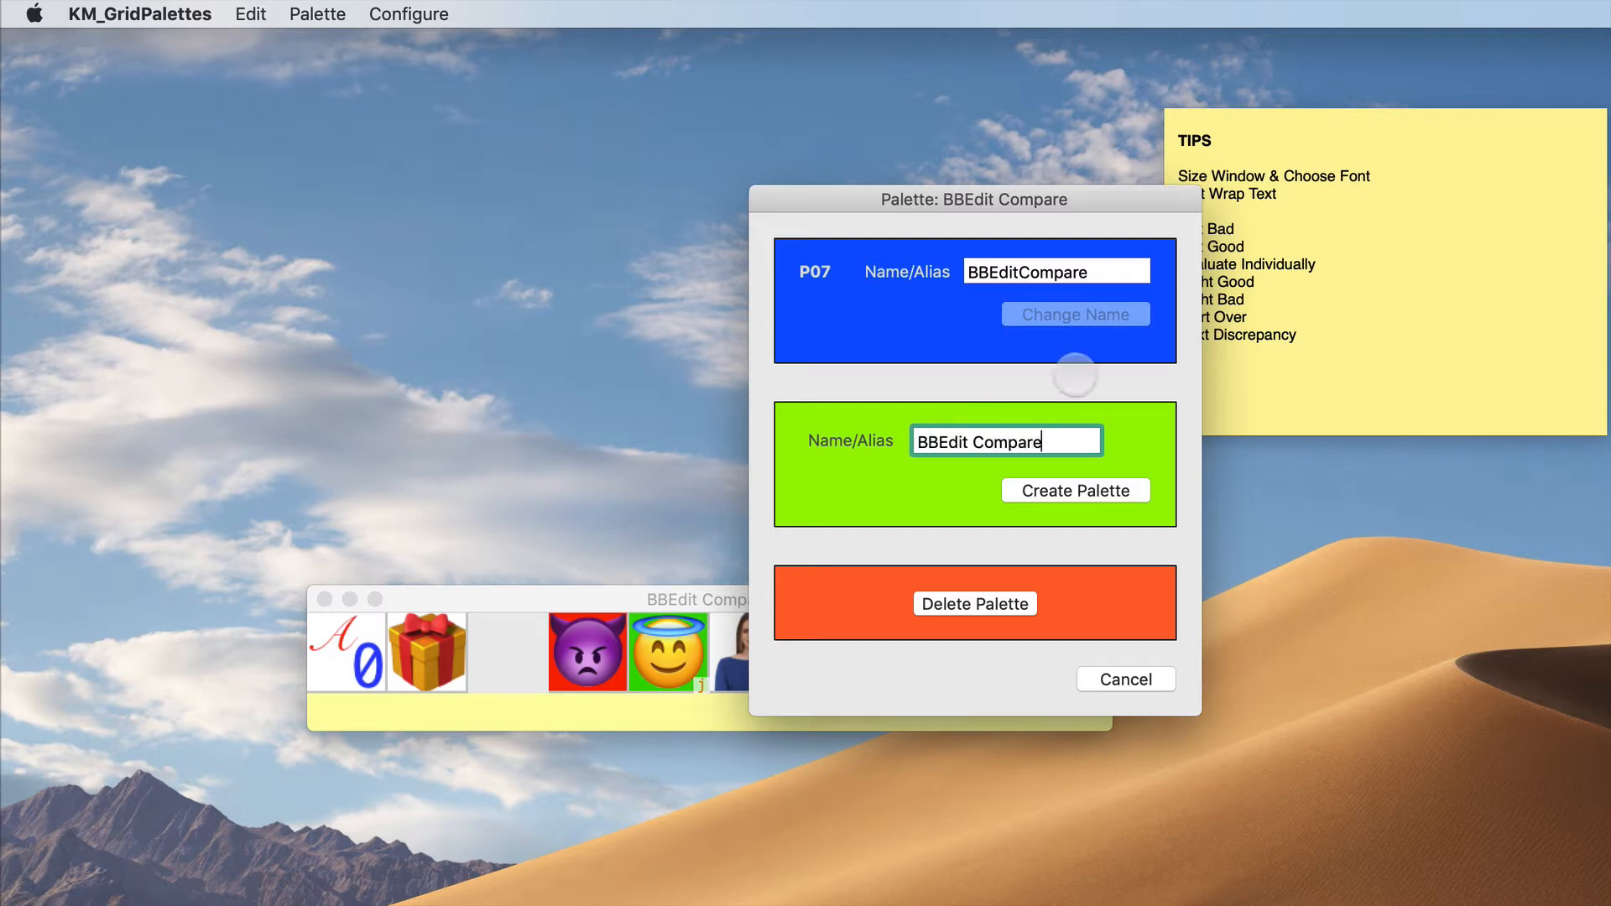
click(1118, 495)
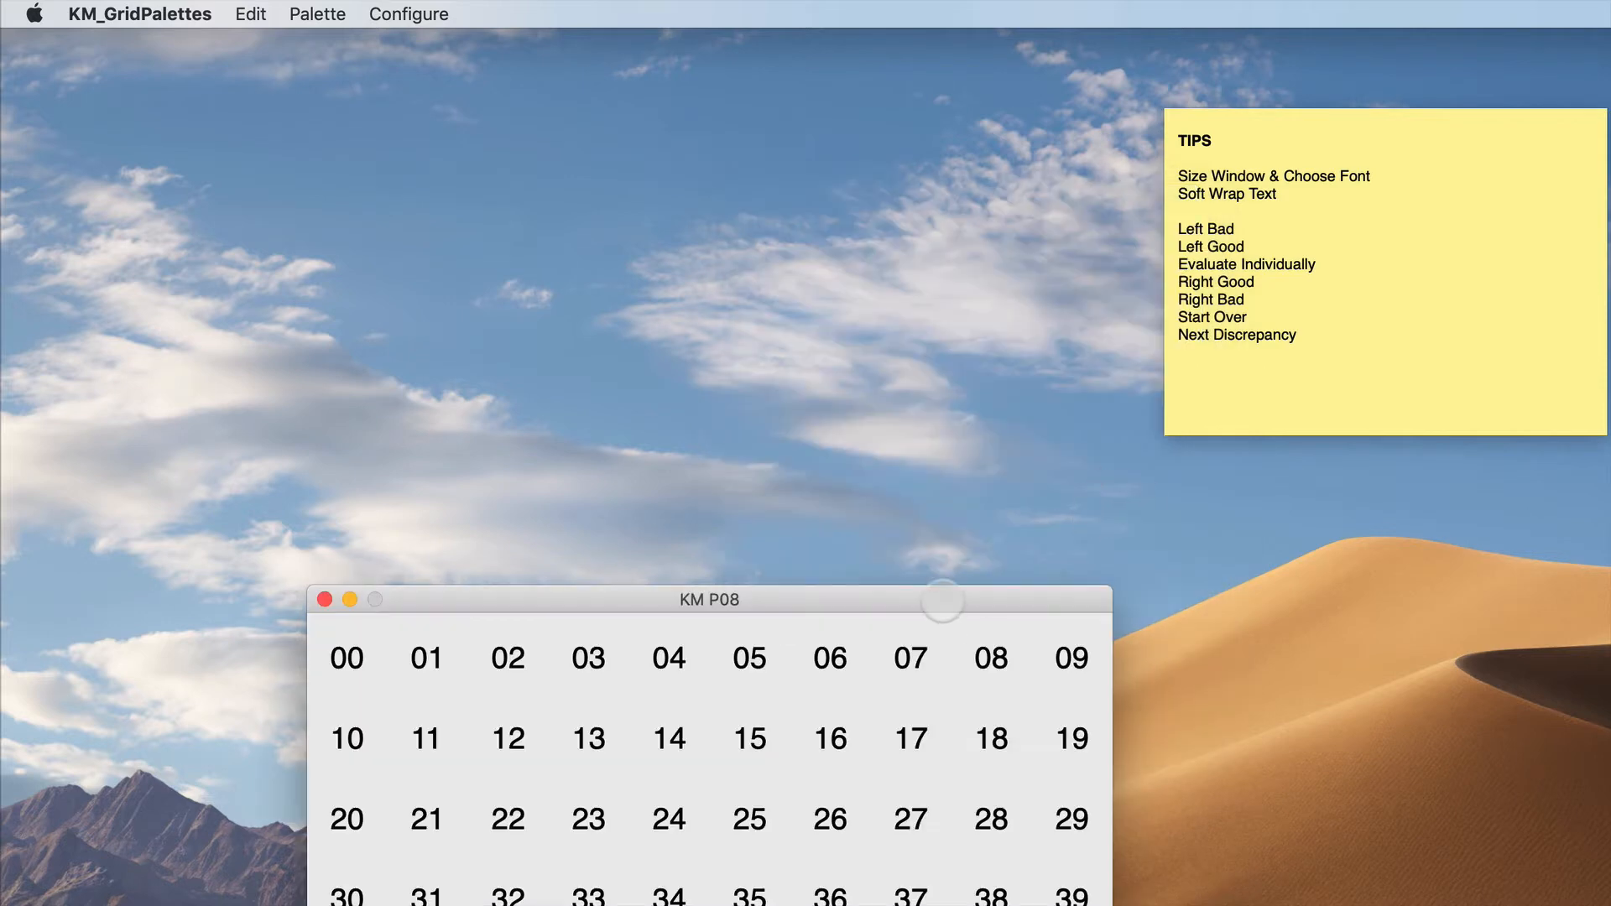
- Move the new KM P08 palette so its whole grid shows, and tuck the TIPS note behind it
drag(943, 599, 636, 47)
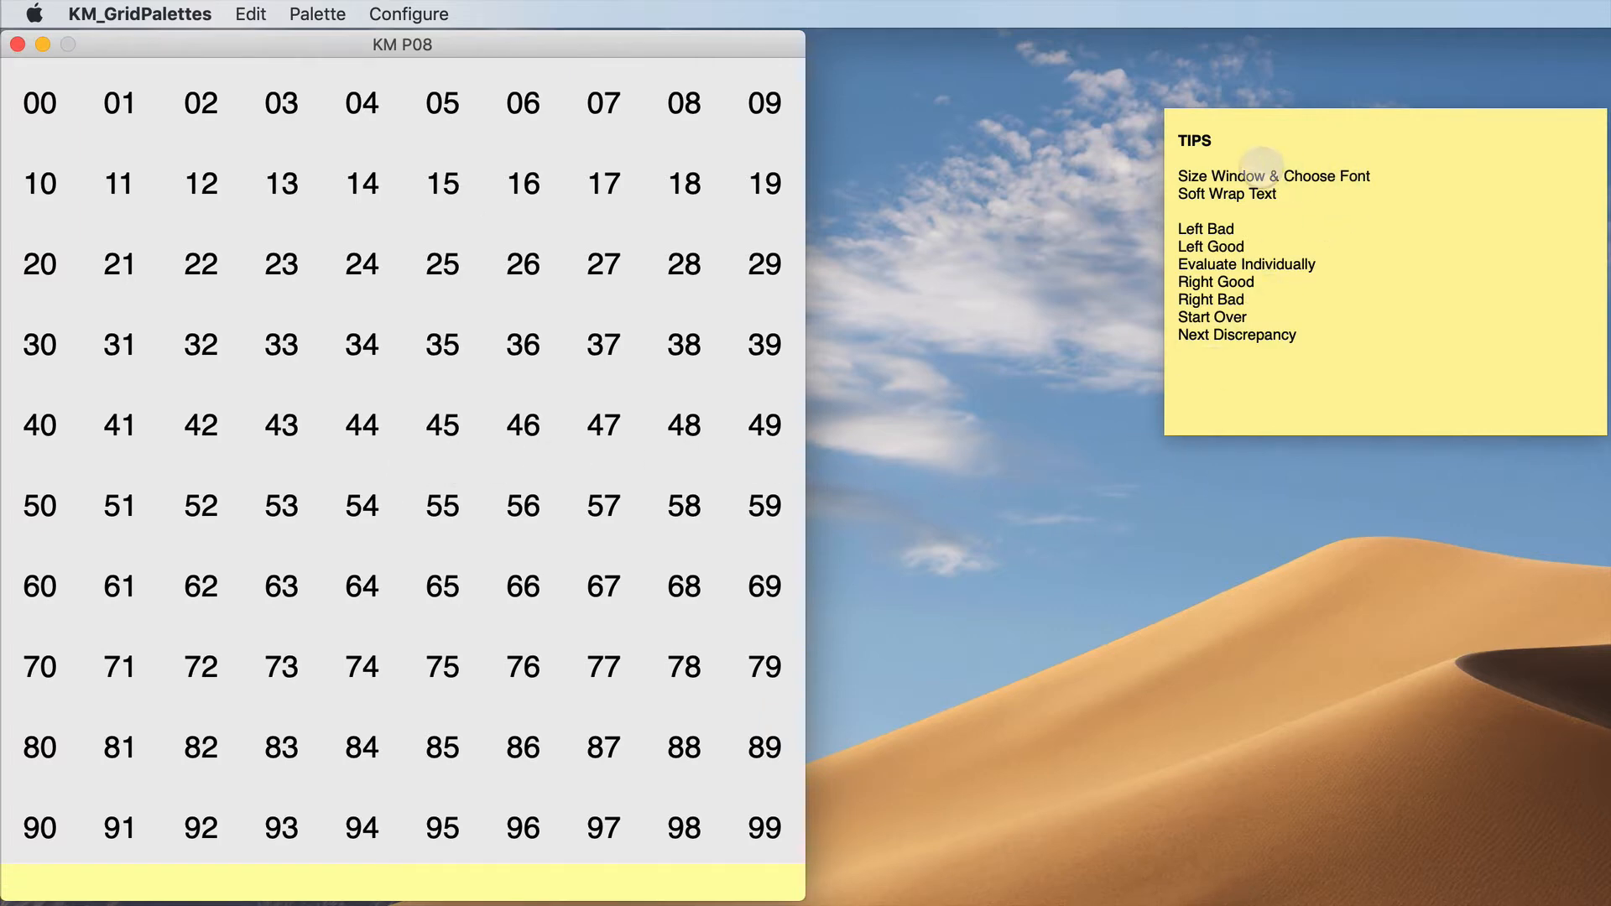
drag(1290, 123, 257, 579)
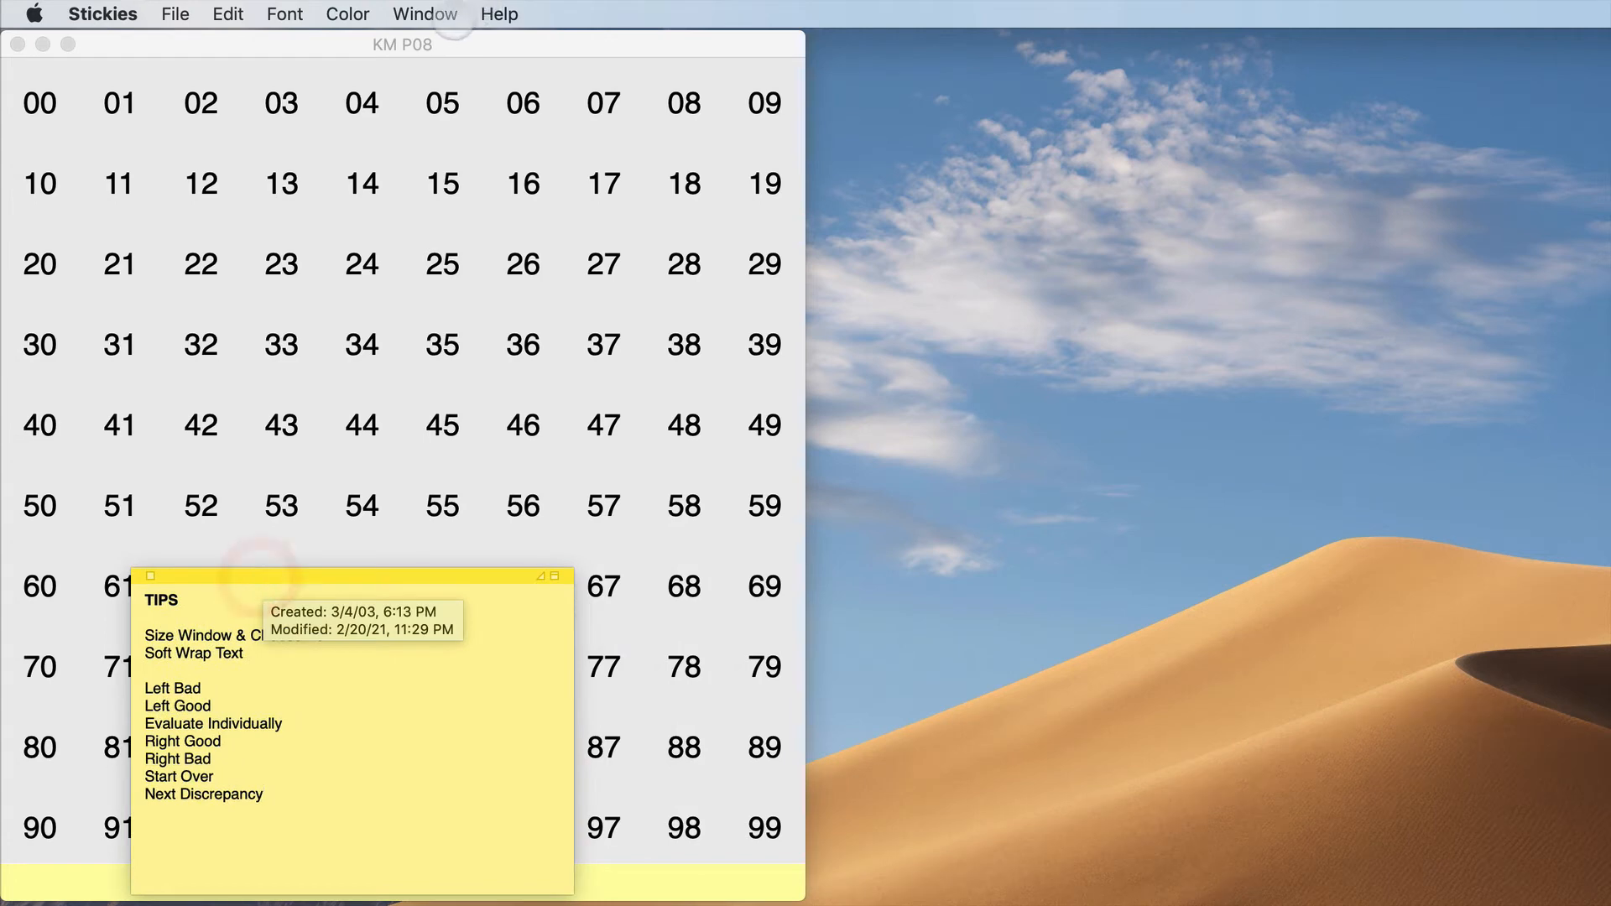
click(441, 14)
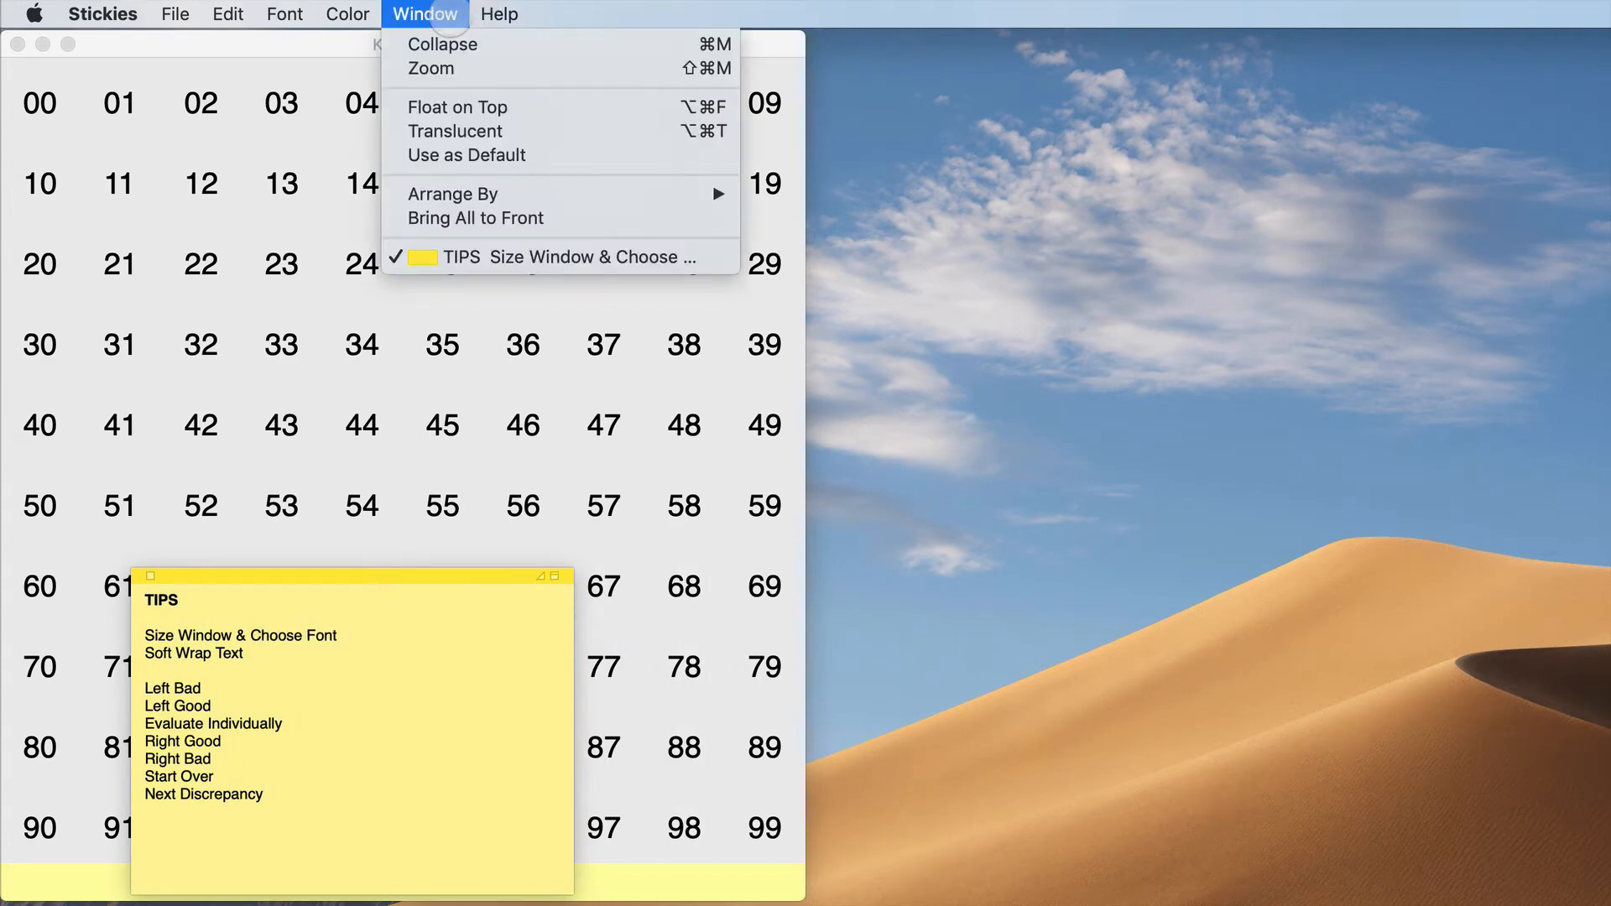
click(455, 16)
click(551, 47)
- Open Grid Construct for the KM P08 palette and reduce its grid to 1 row
click(407, 16)
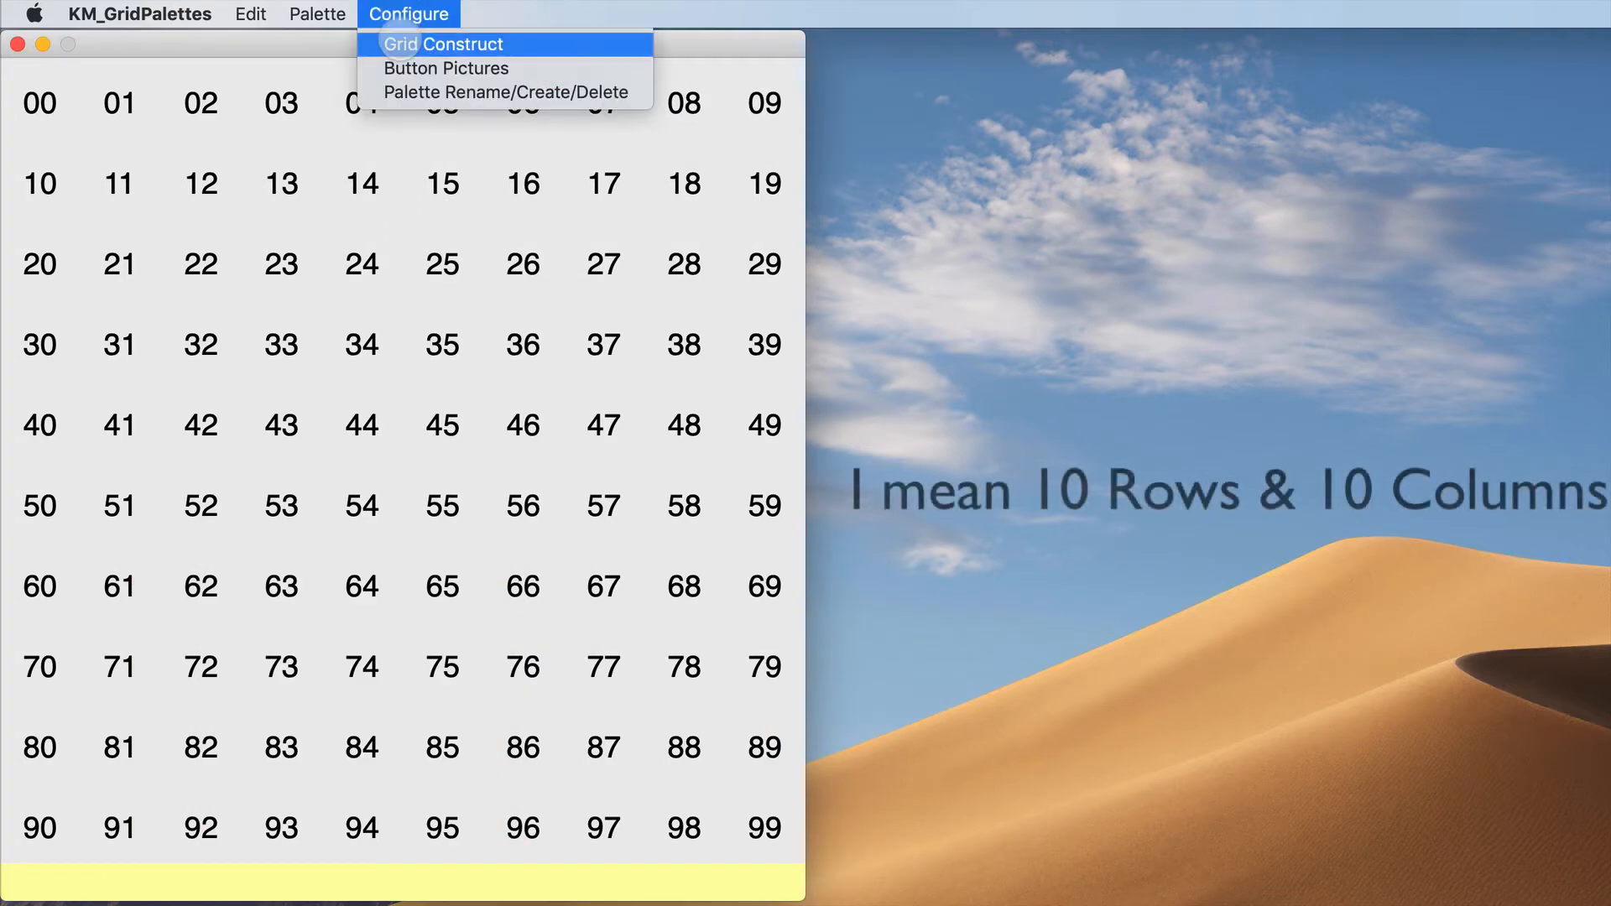
click(399, 44)
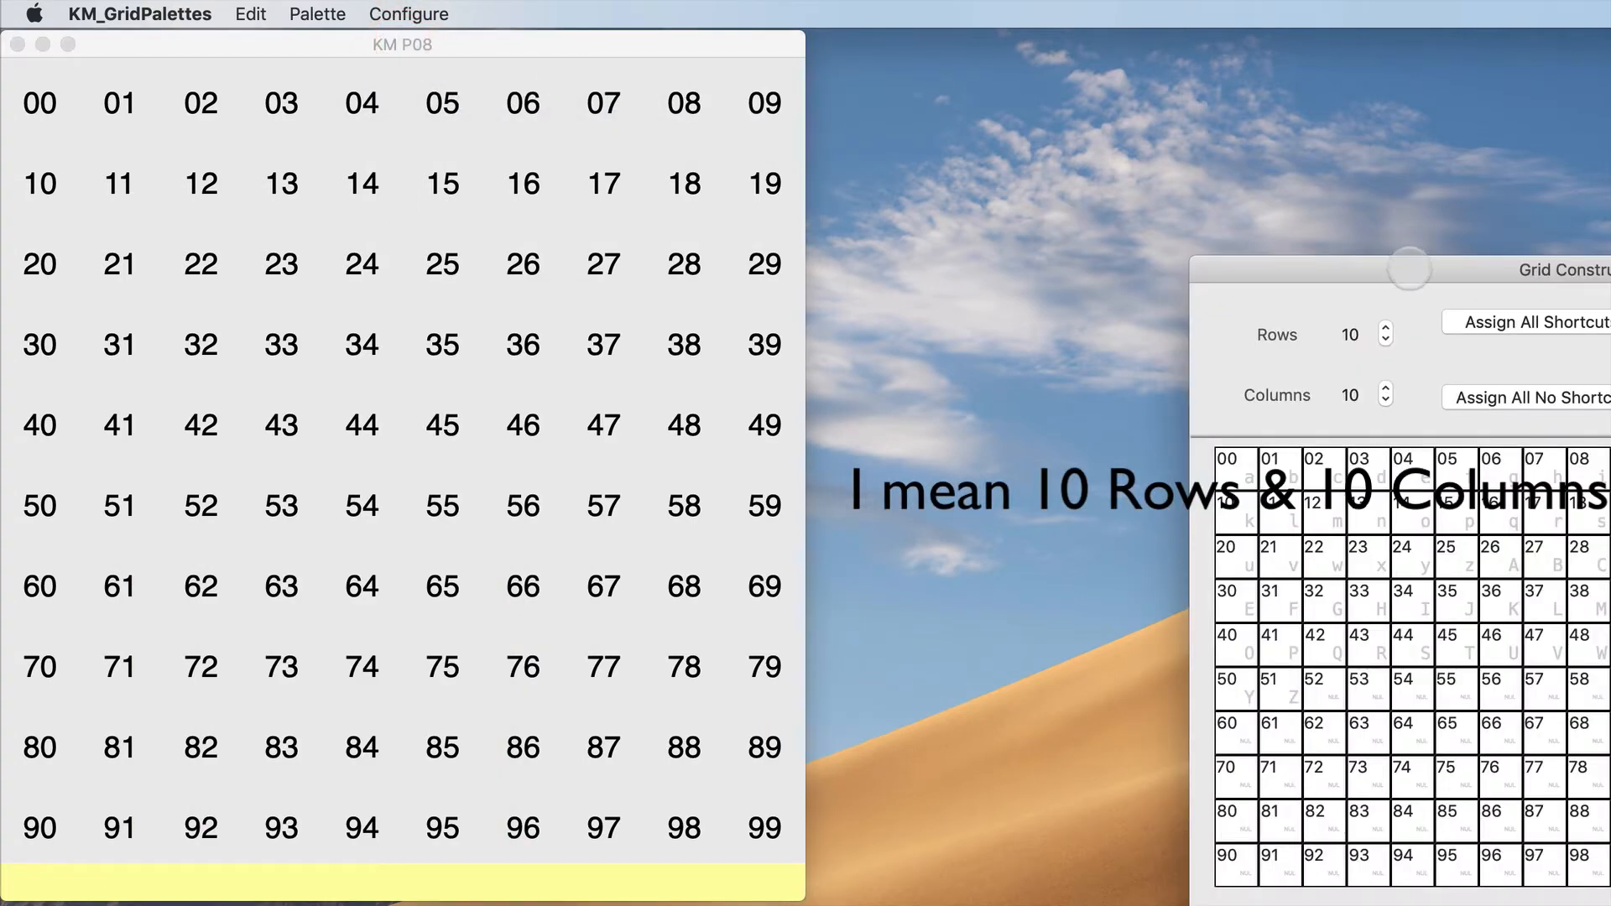
drag(1410, 269, 974, 33)
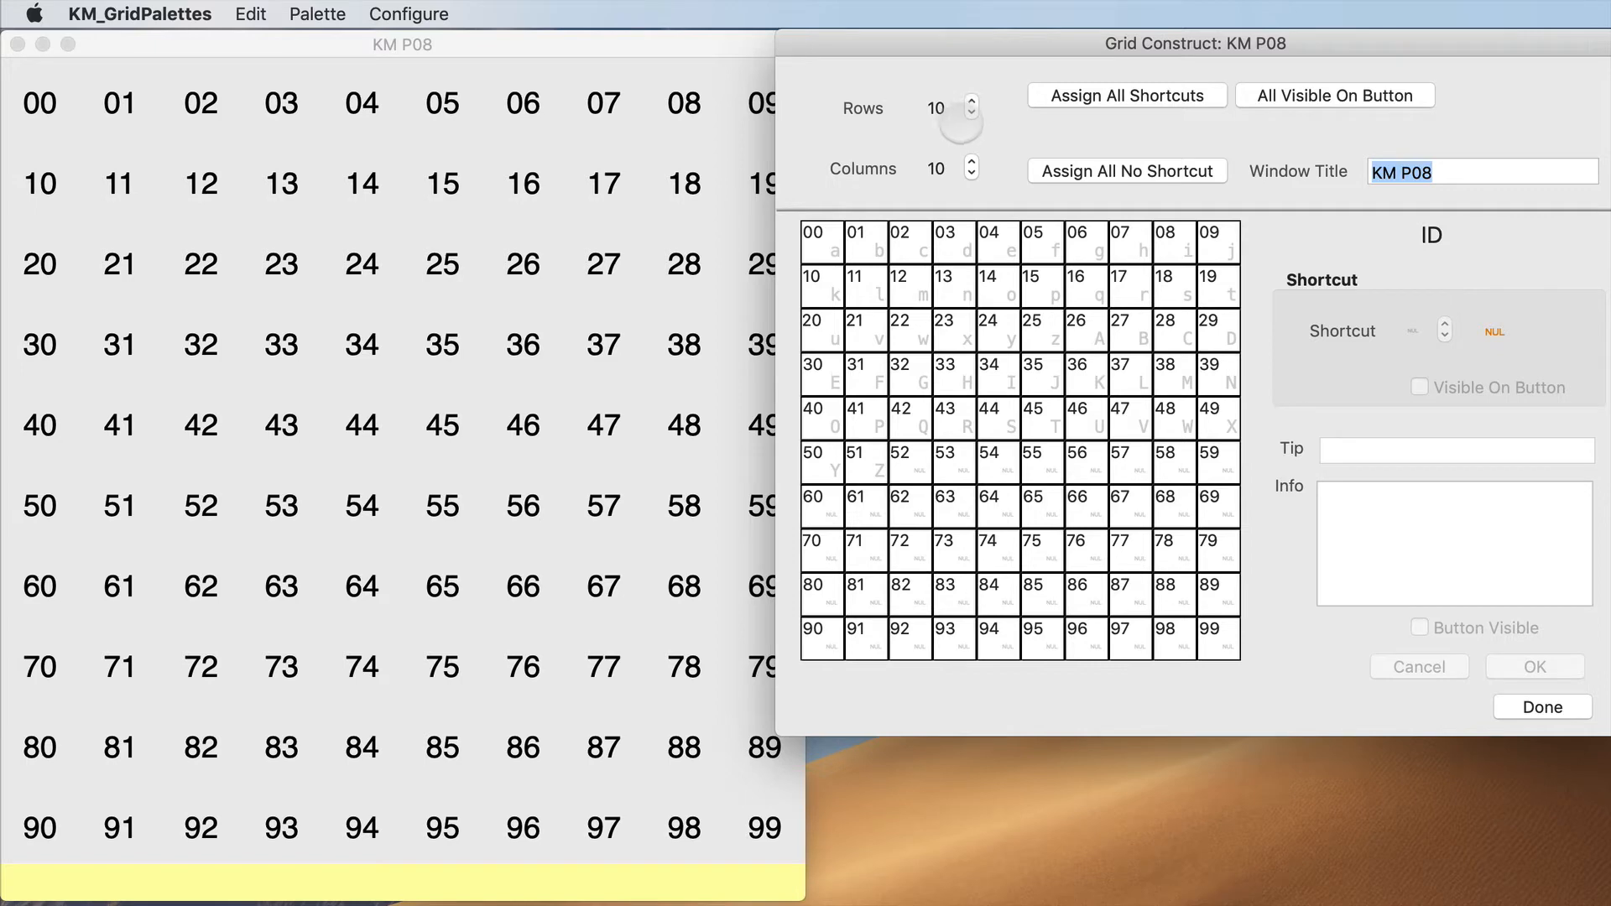
click(971, 112)
click(972, 113)
click(971, 113)
click(972, 112)
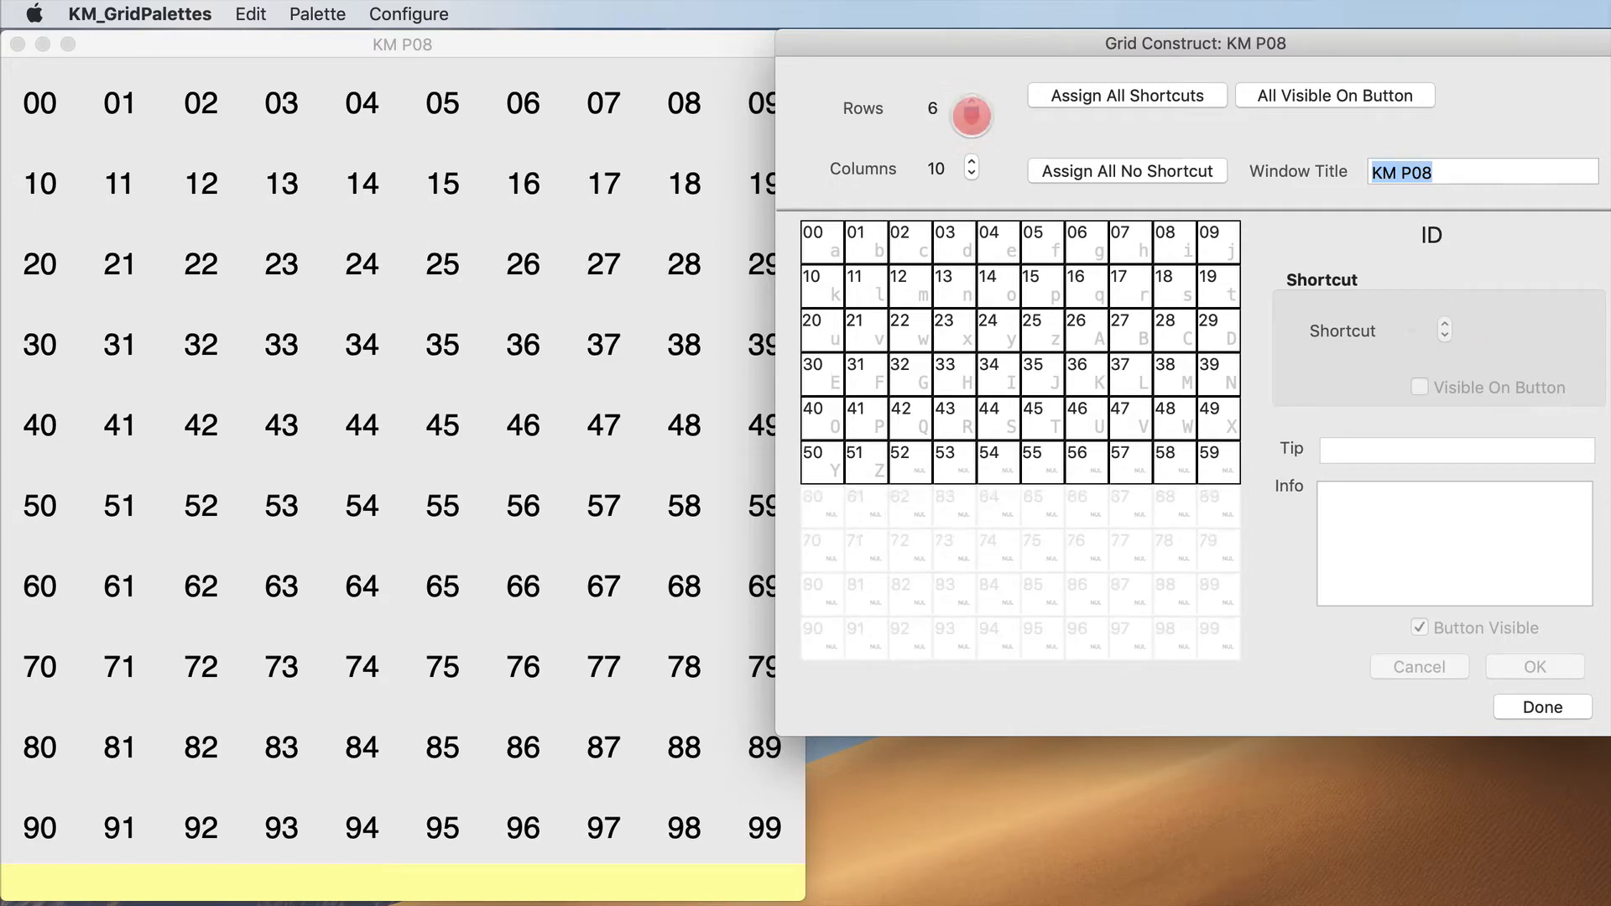
click(972, 112)
click(971, 112)
click(972, 112)
click(971, 113)
click(972, 112)
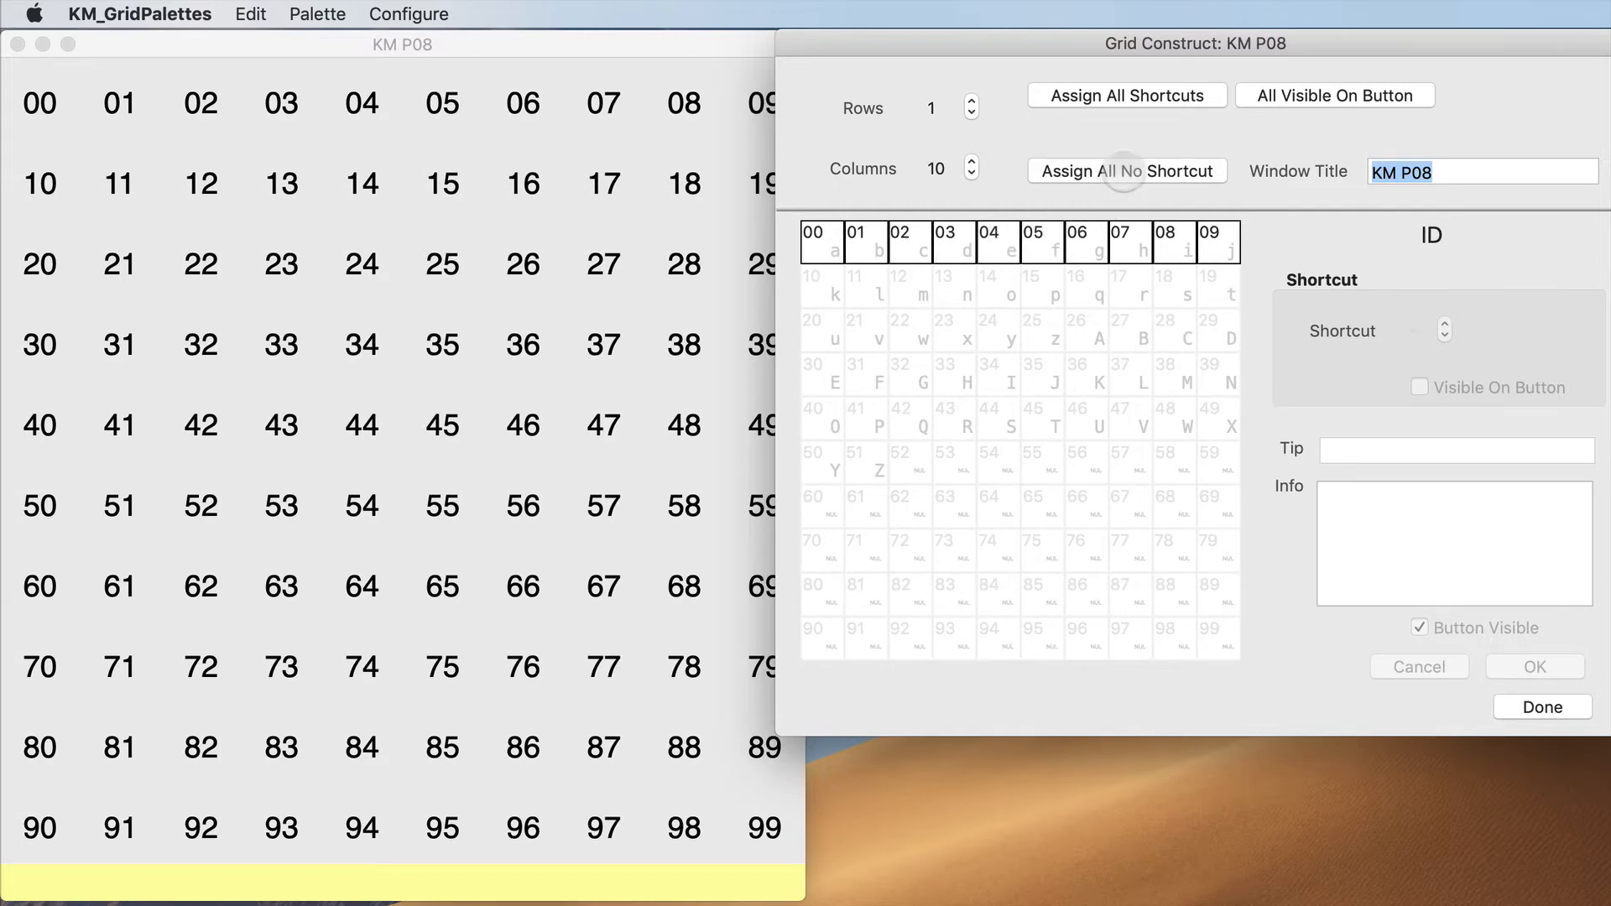
- Clear the shortcuts from all the palette's buttons and set its window title to "BBEdit Tool"
click(1123, 172)
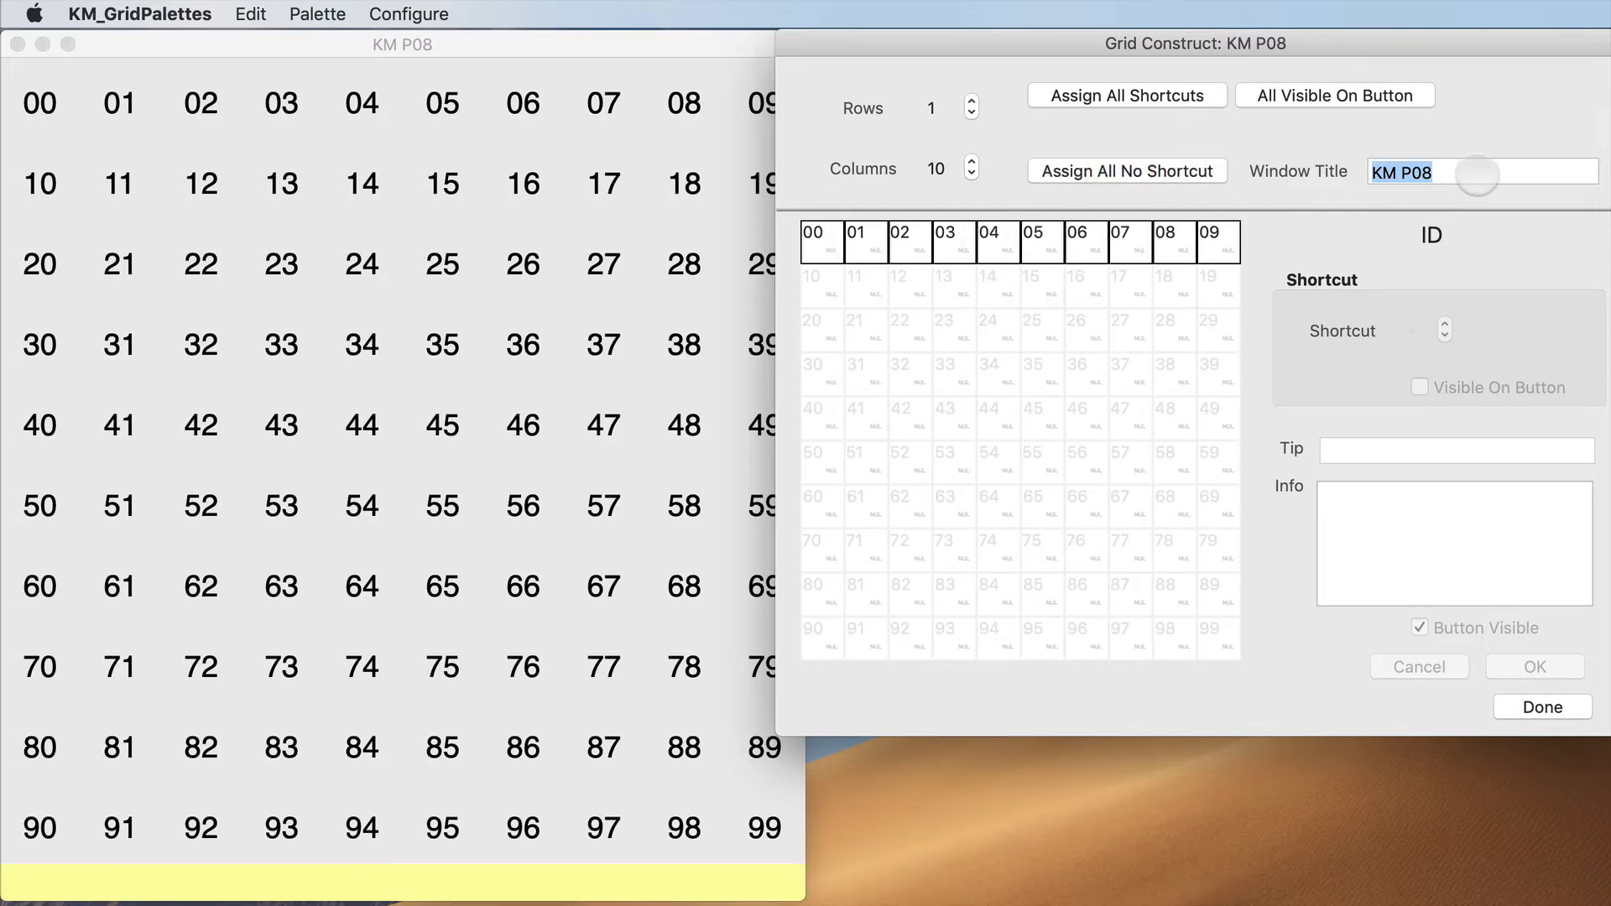
drag(1471, 172, 1319, 166)
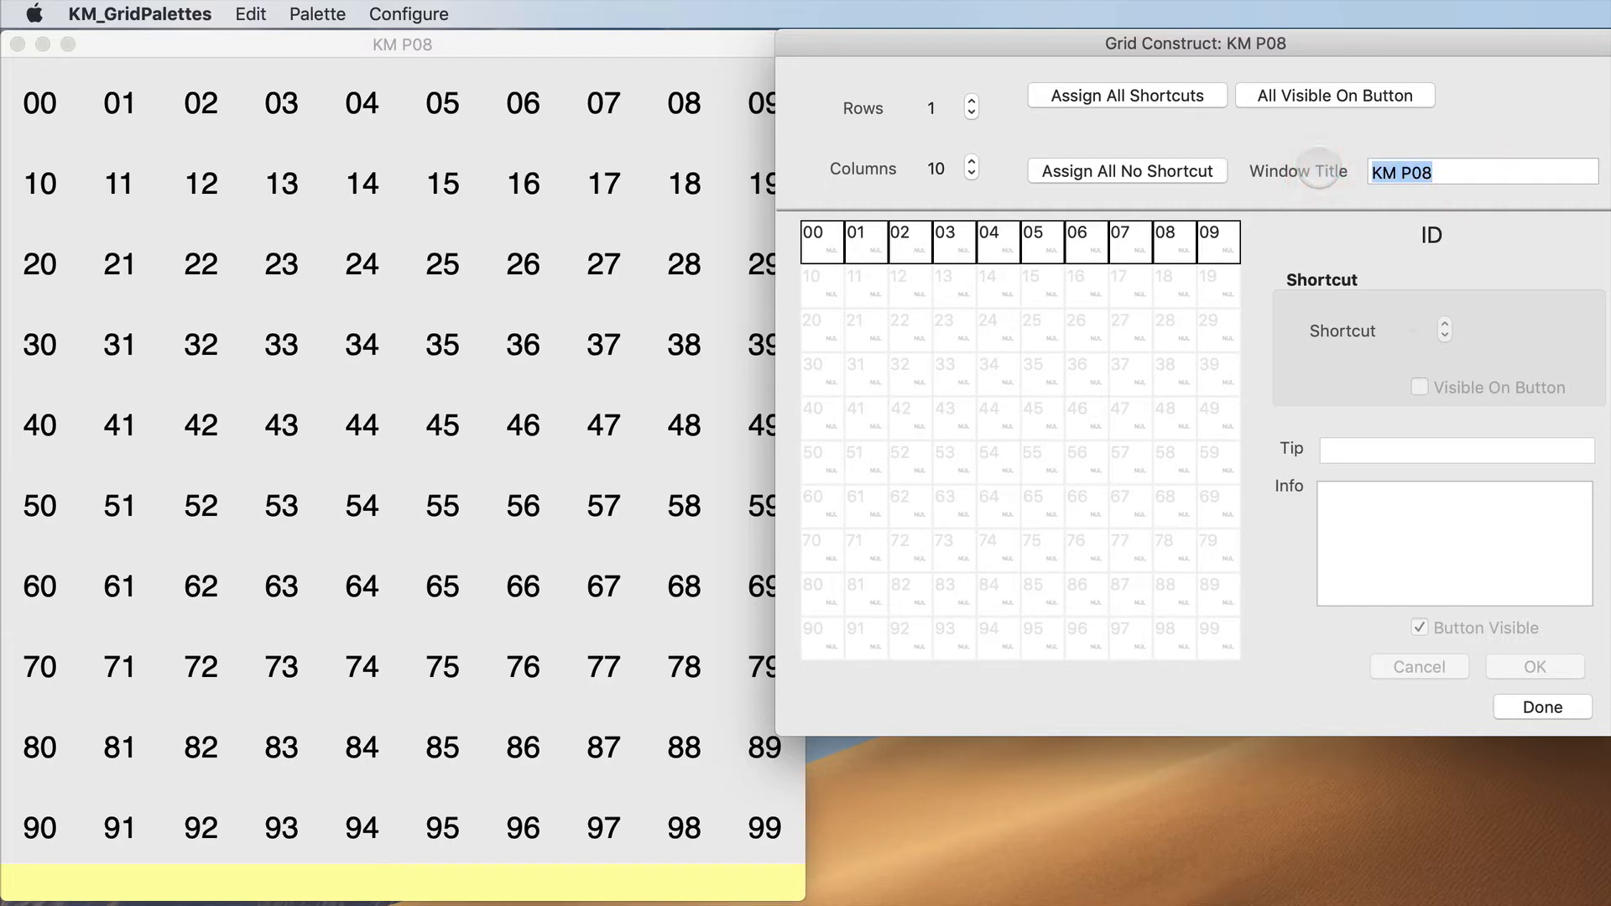
text(BBEdit)
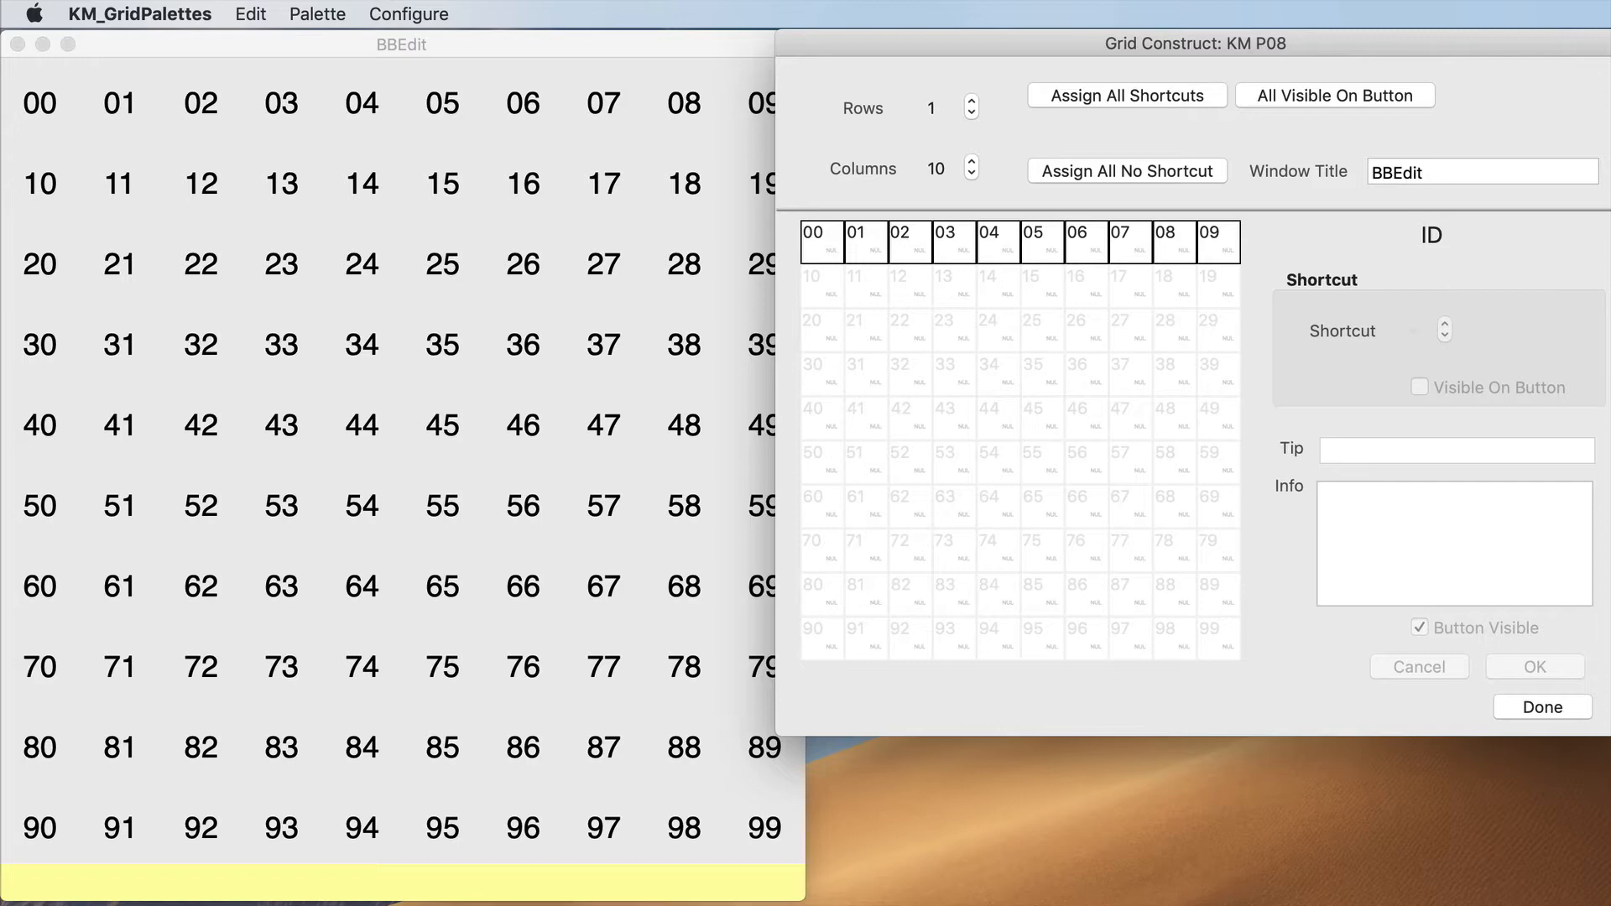
text( Tool)
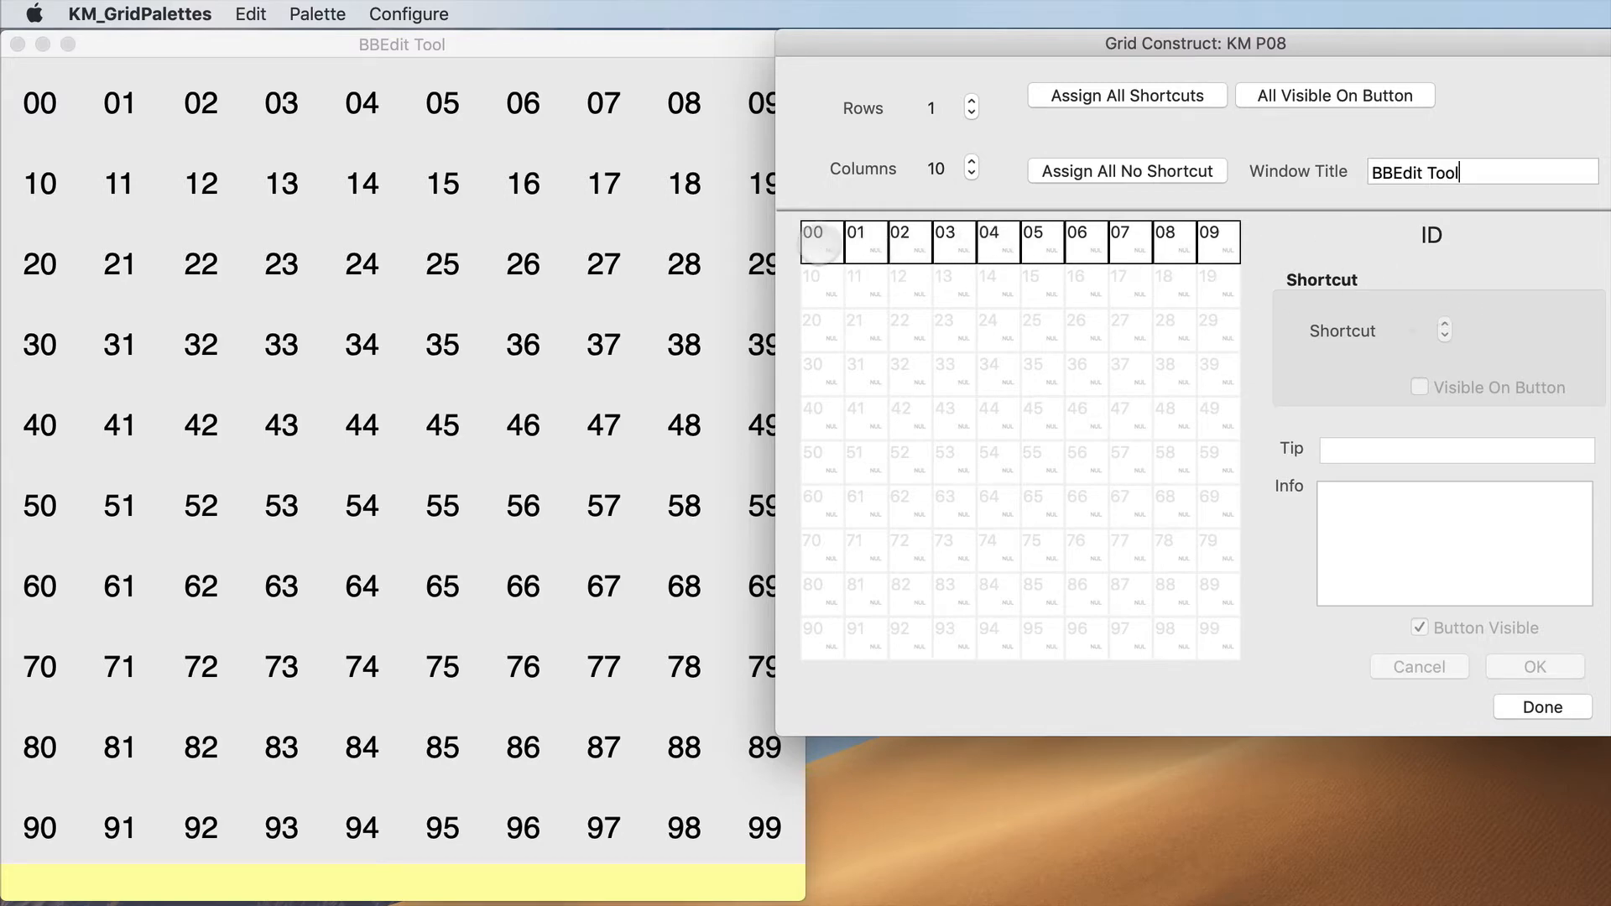
- Bring the TIPS note into view and give button 00 the tip "Size Window & Choose Font"
click(820, 243)
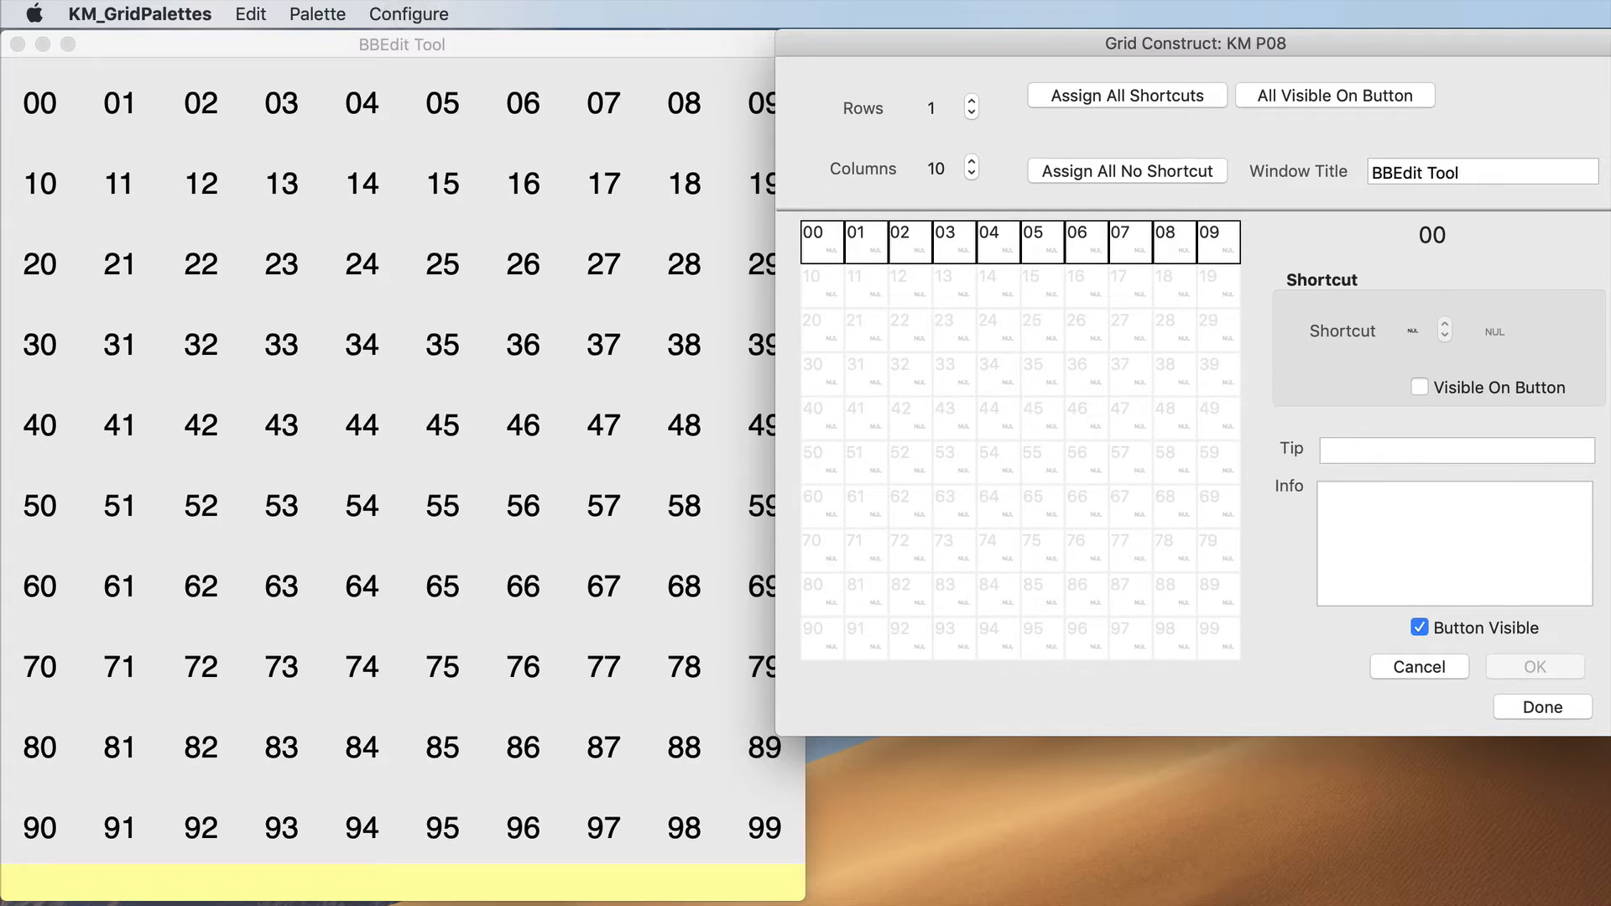
drag(1237, 905, 1226, 705)
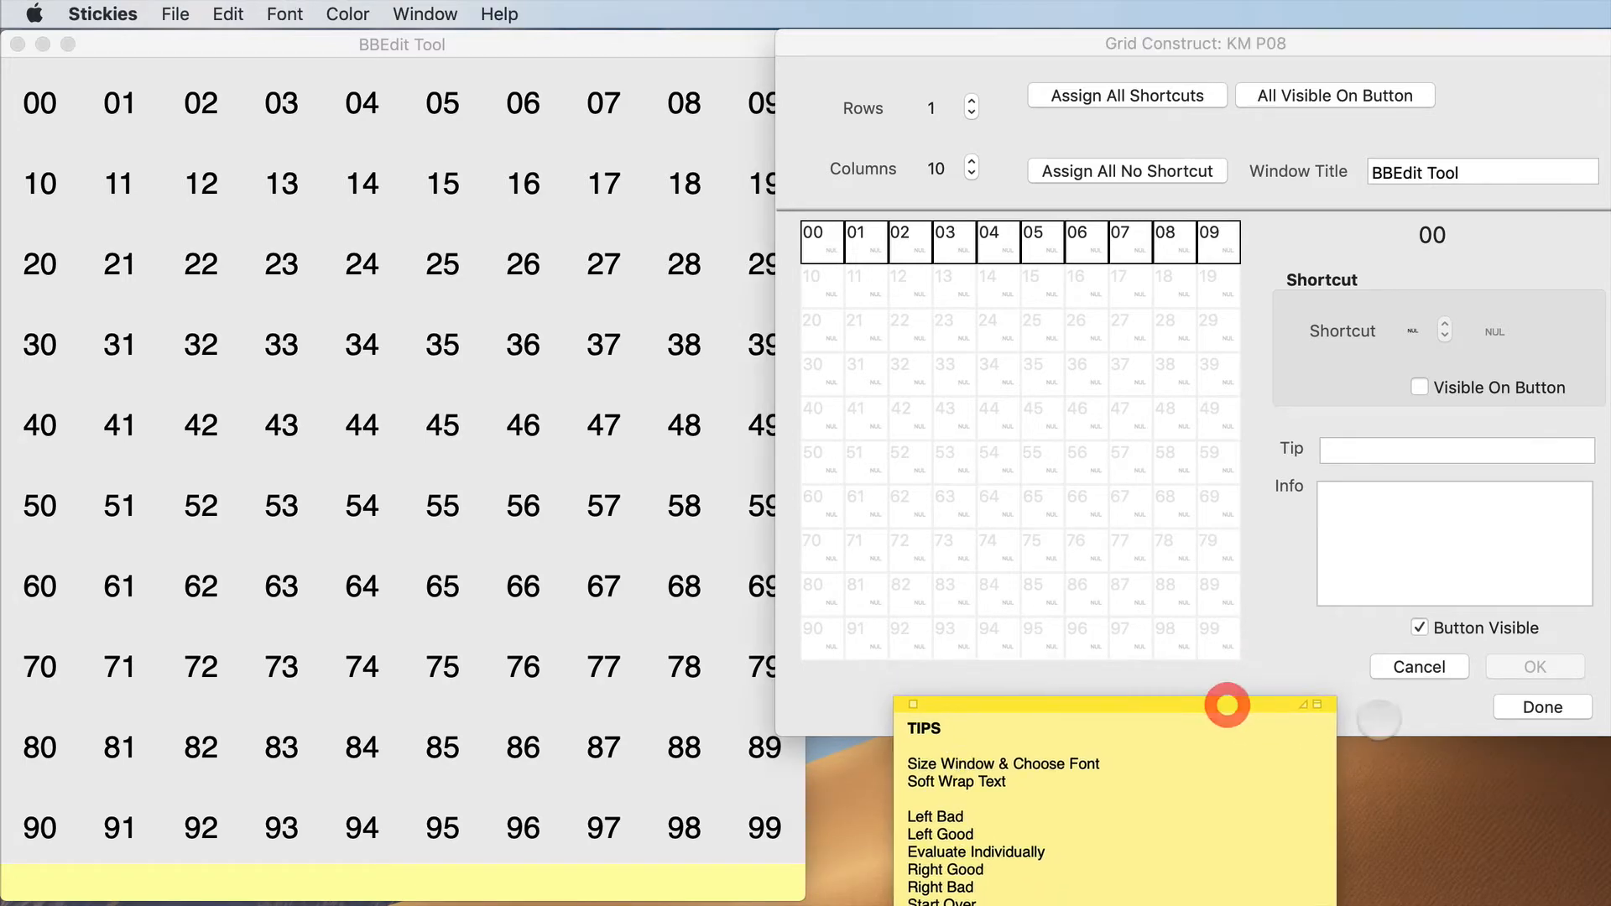
click(1368, 451)
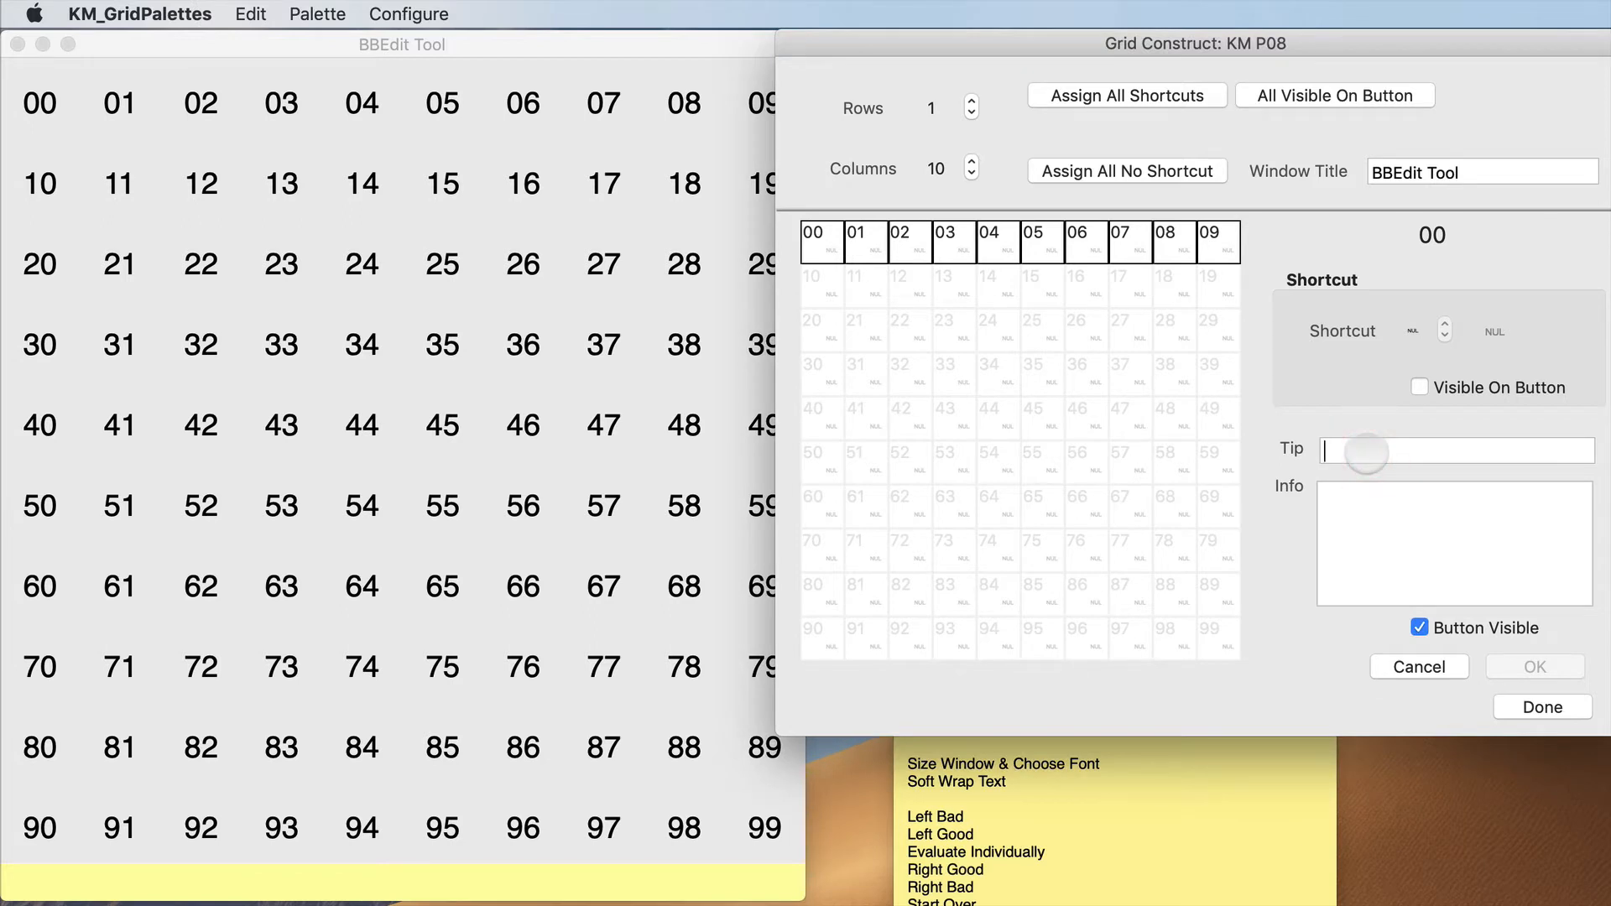
text(Size Window )
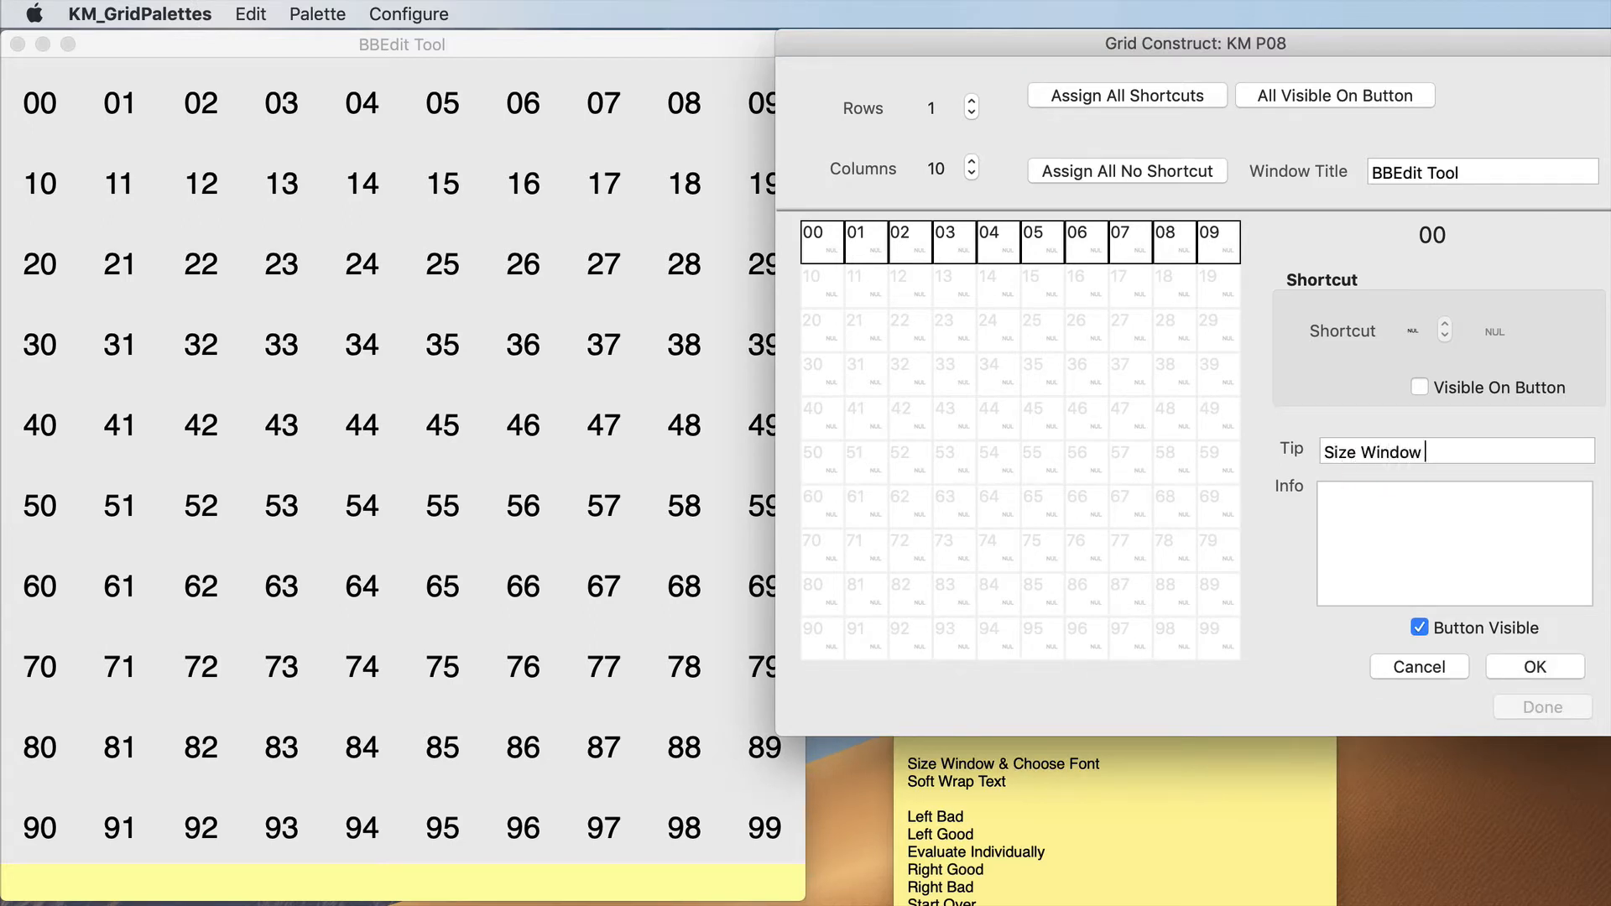
text(& Choose Font)
click(1534, 667)
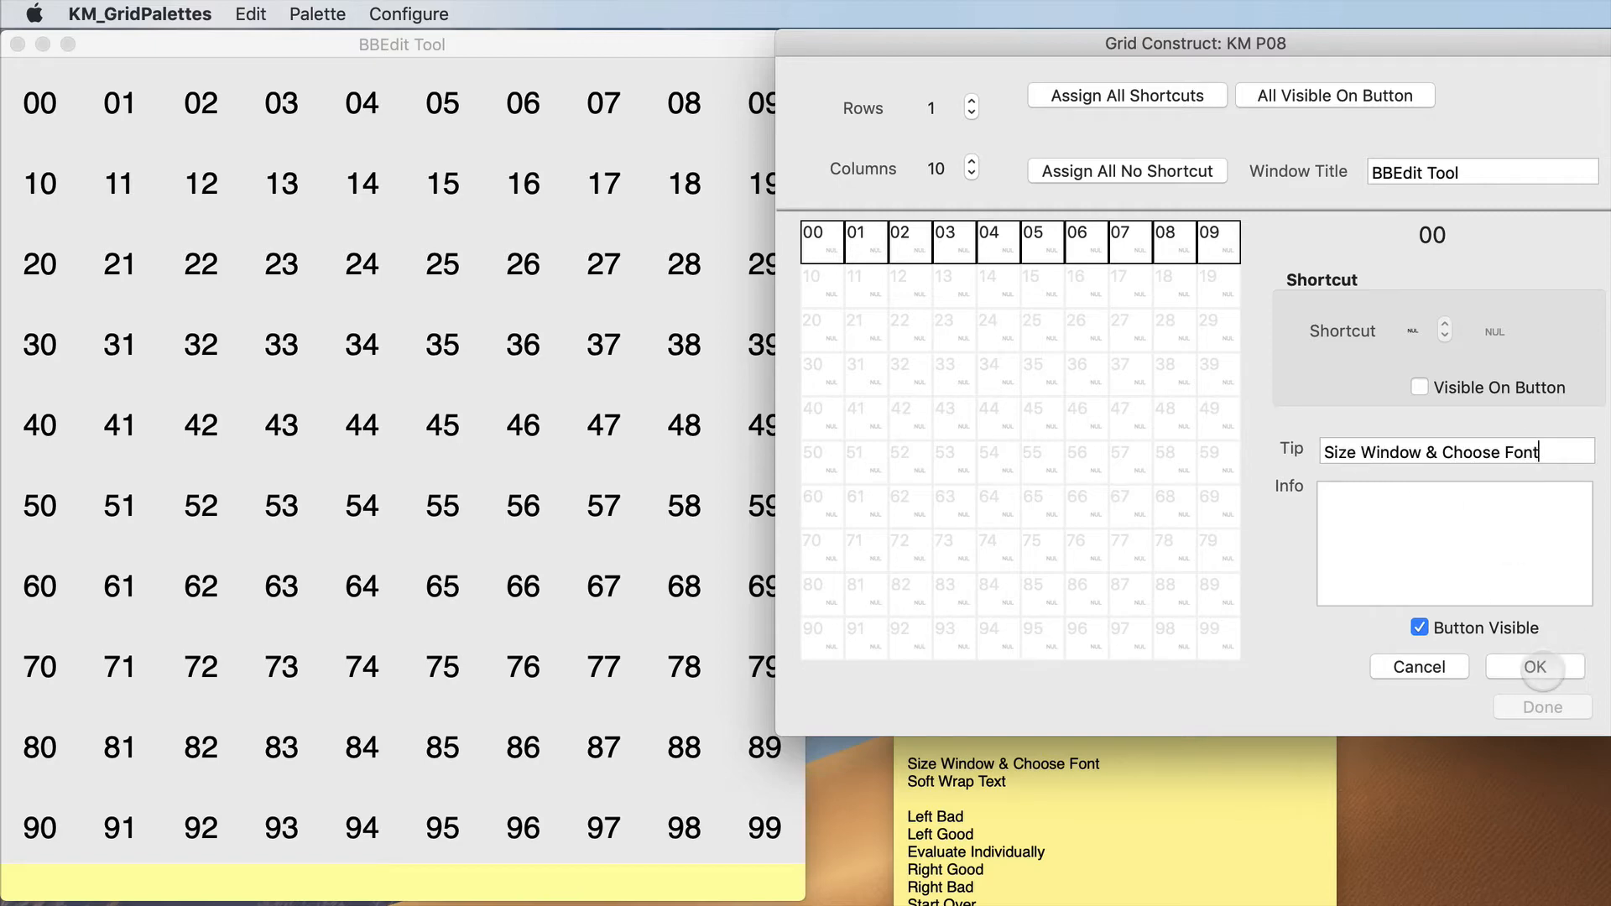
- Set the tip of button 01 to "Soft Wrap Text"
click(872, 246)
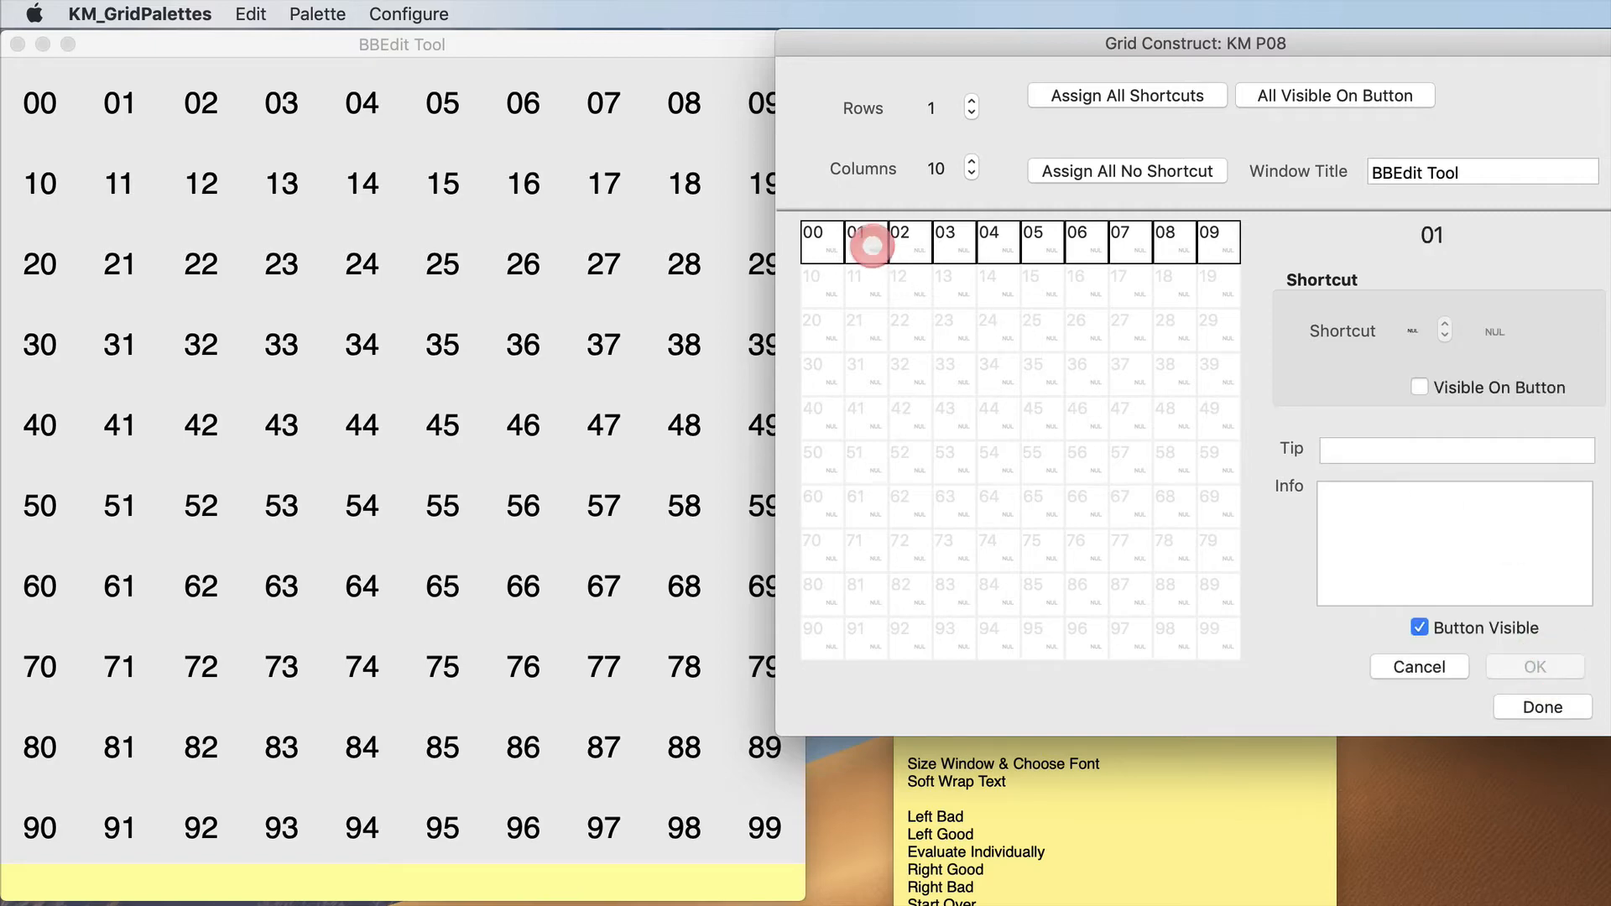
click(1362, 451)
text(Soft Wrap Text)
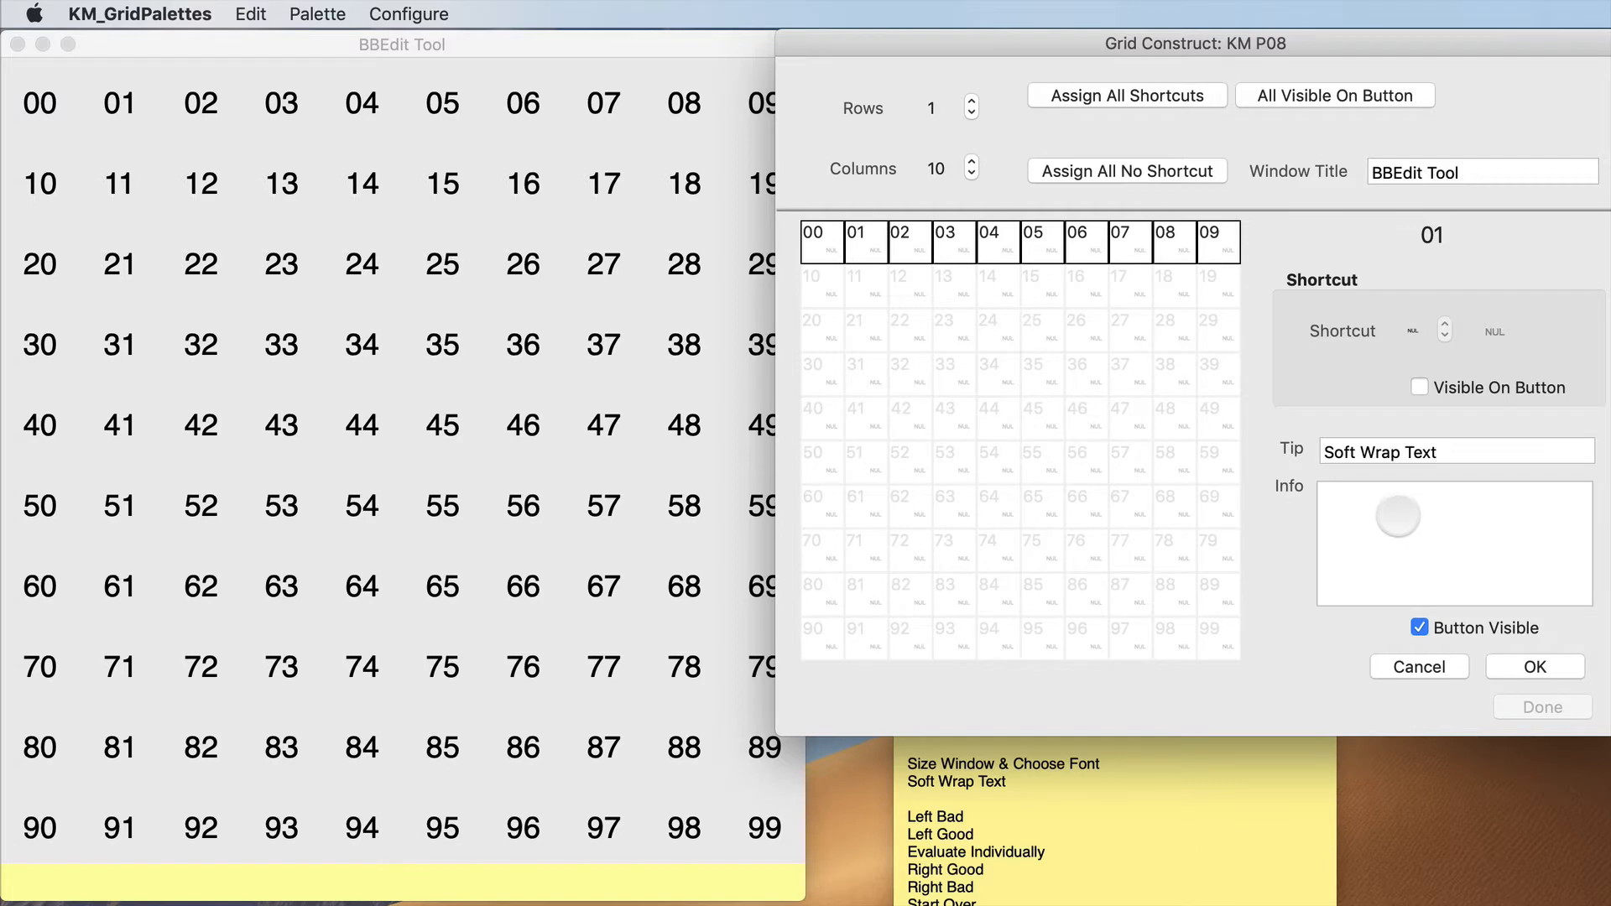
- Enter info "Soft wrapping text means that lines are wrapped so that all the text is visible even though you have not reached the end of the paragraph."
click(1396, 515)
text(Soft wr)
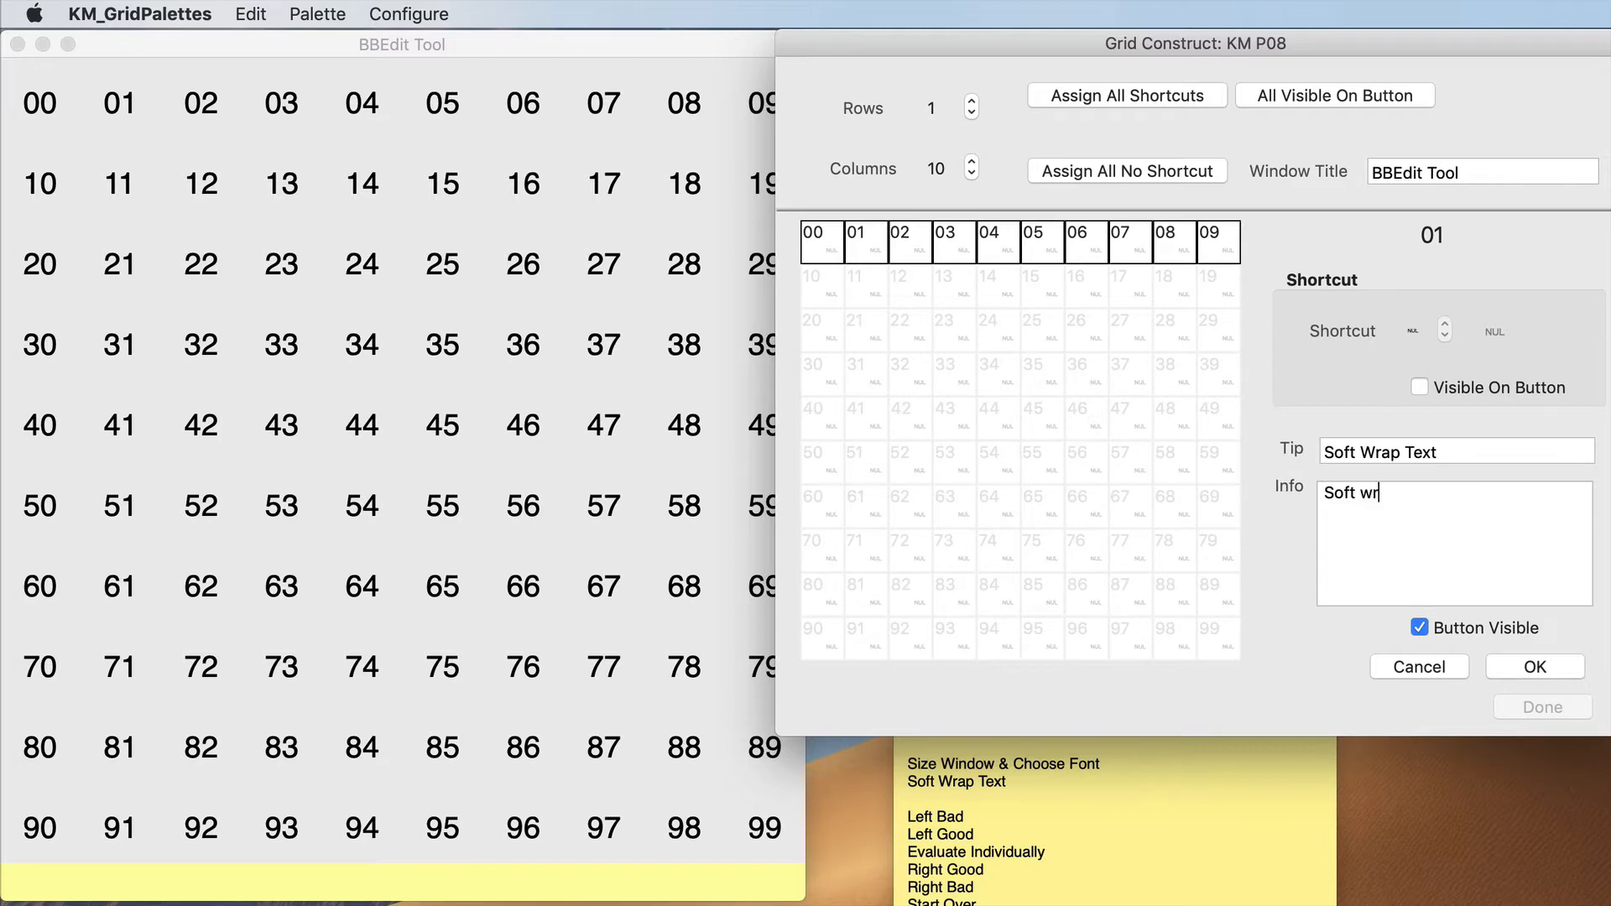
text(apping text means that lines)
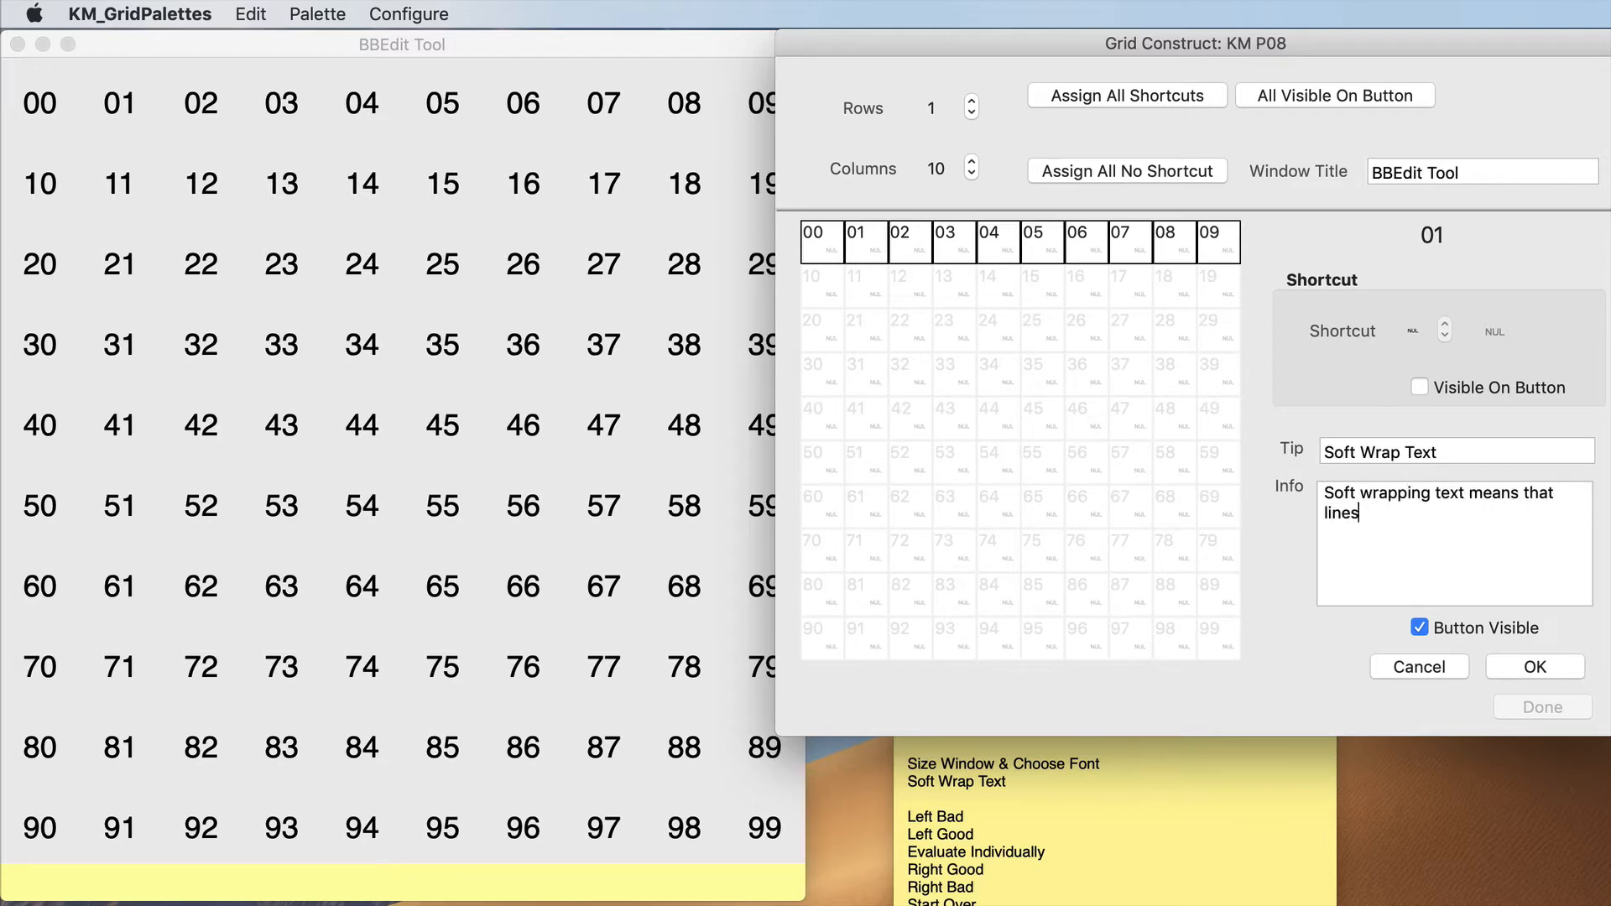
text( are wrapped so that all the t)
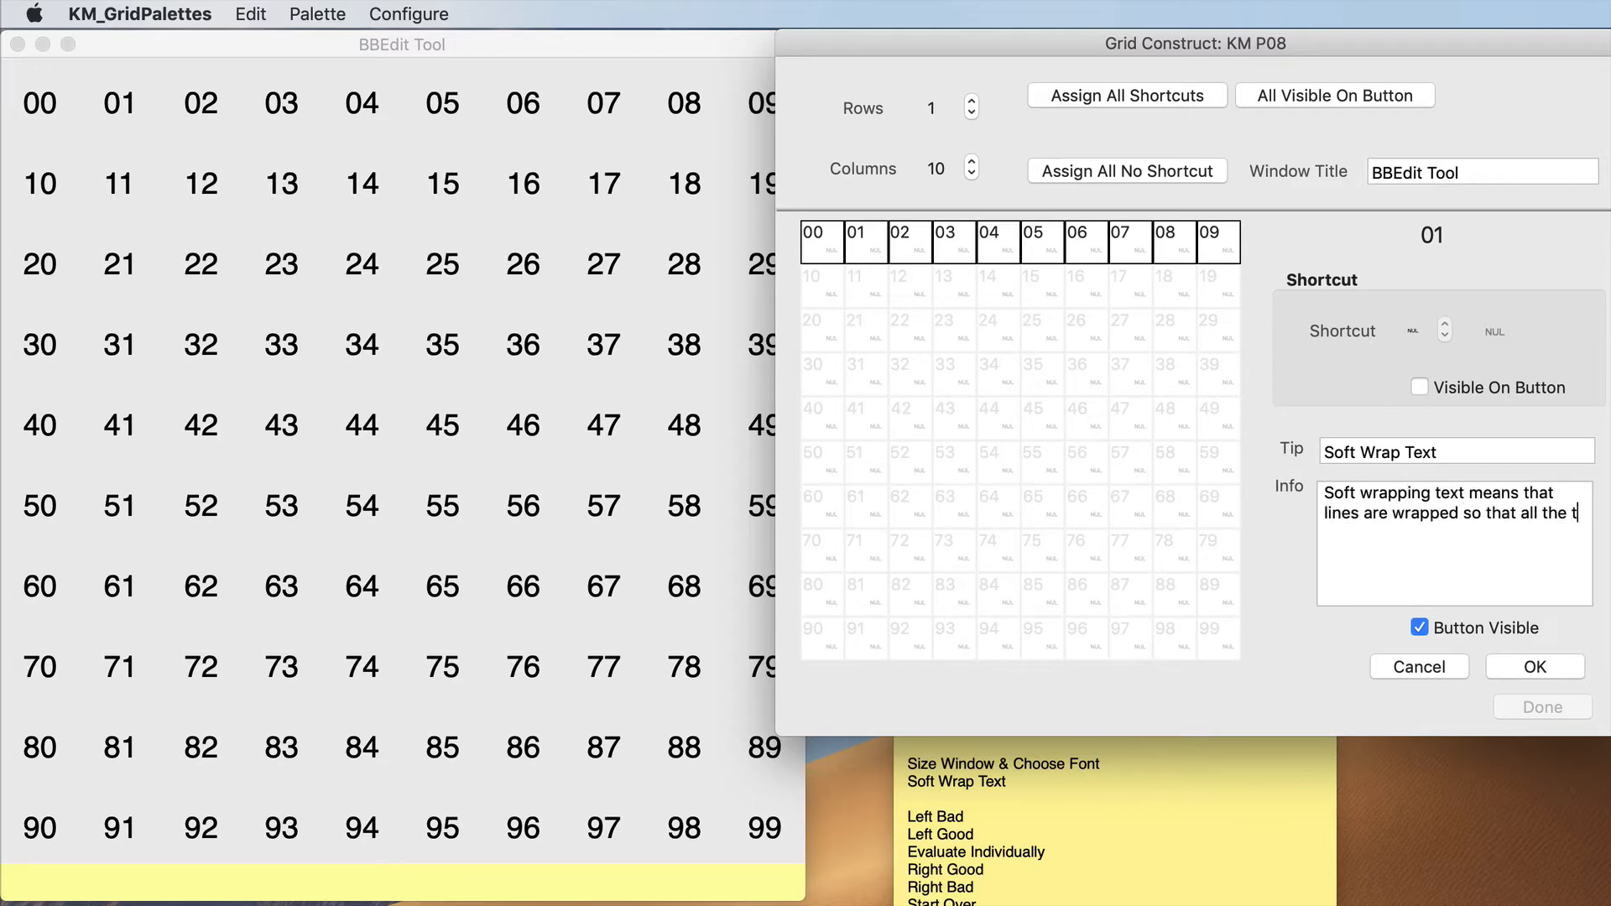
text(ext is visible even th)
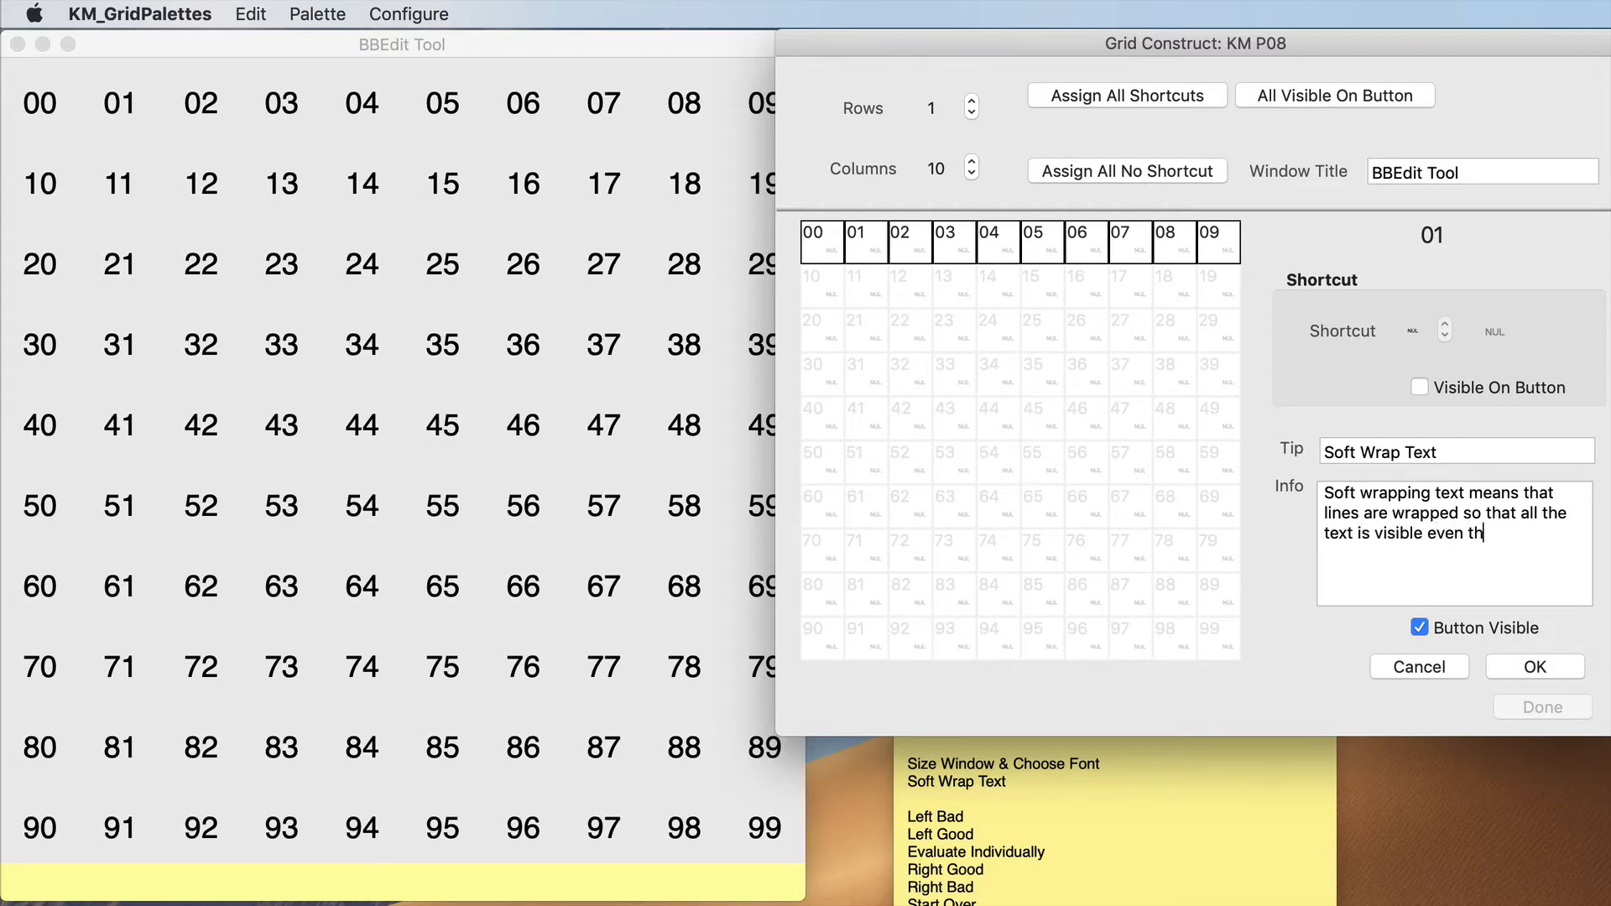
text(ough you have not reached the end of the )
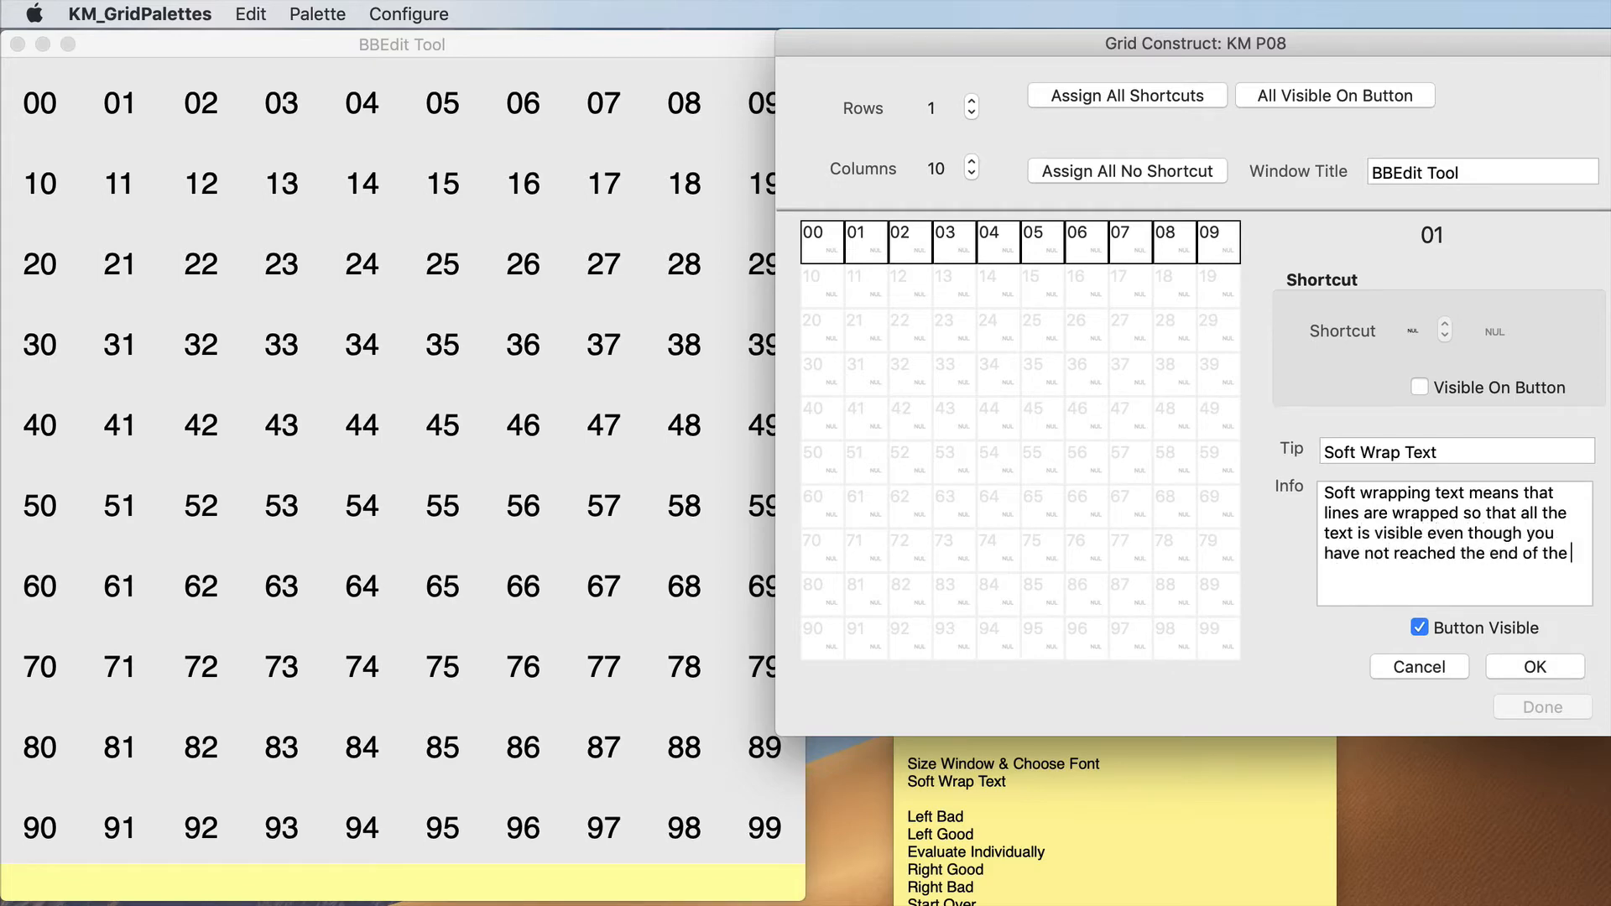
text(paragraph.)
click(1565, 666)
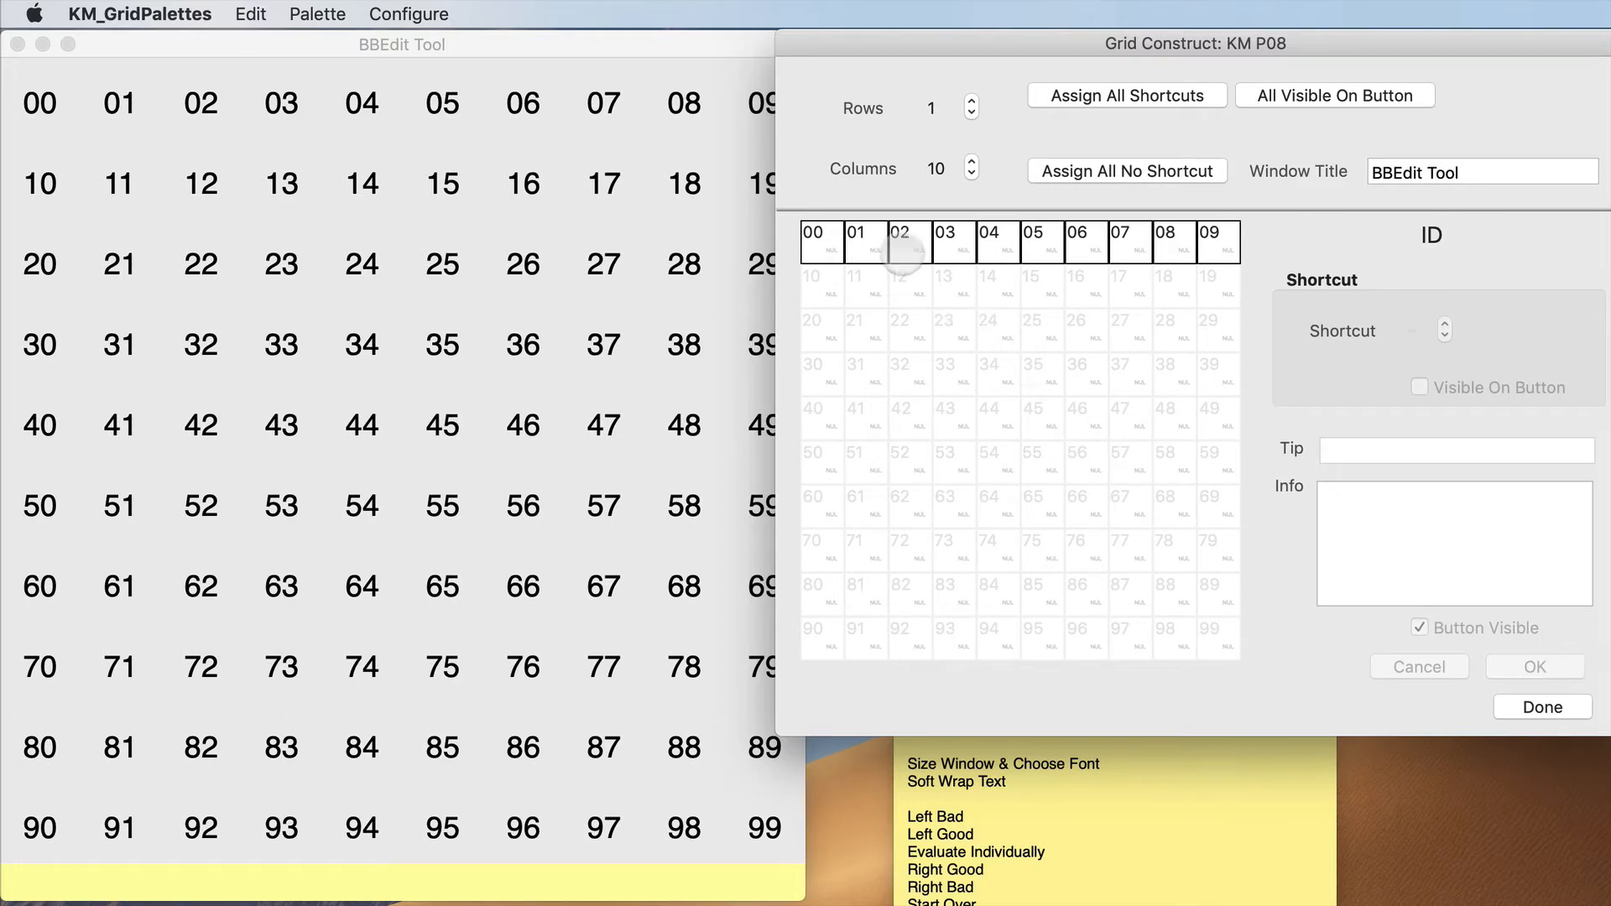
- Hide button 02 from the palette so its place in the row stays empty
click(910, 245)
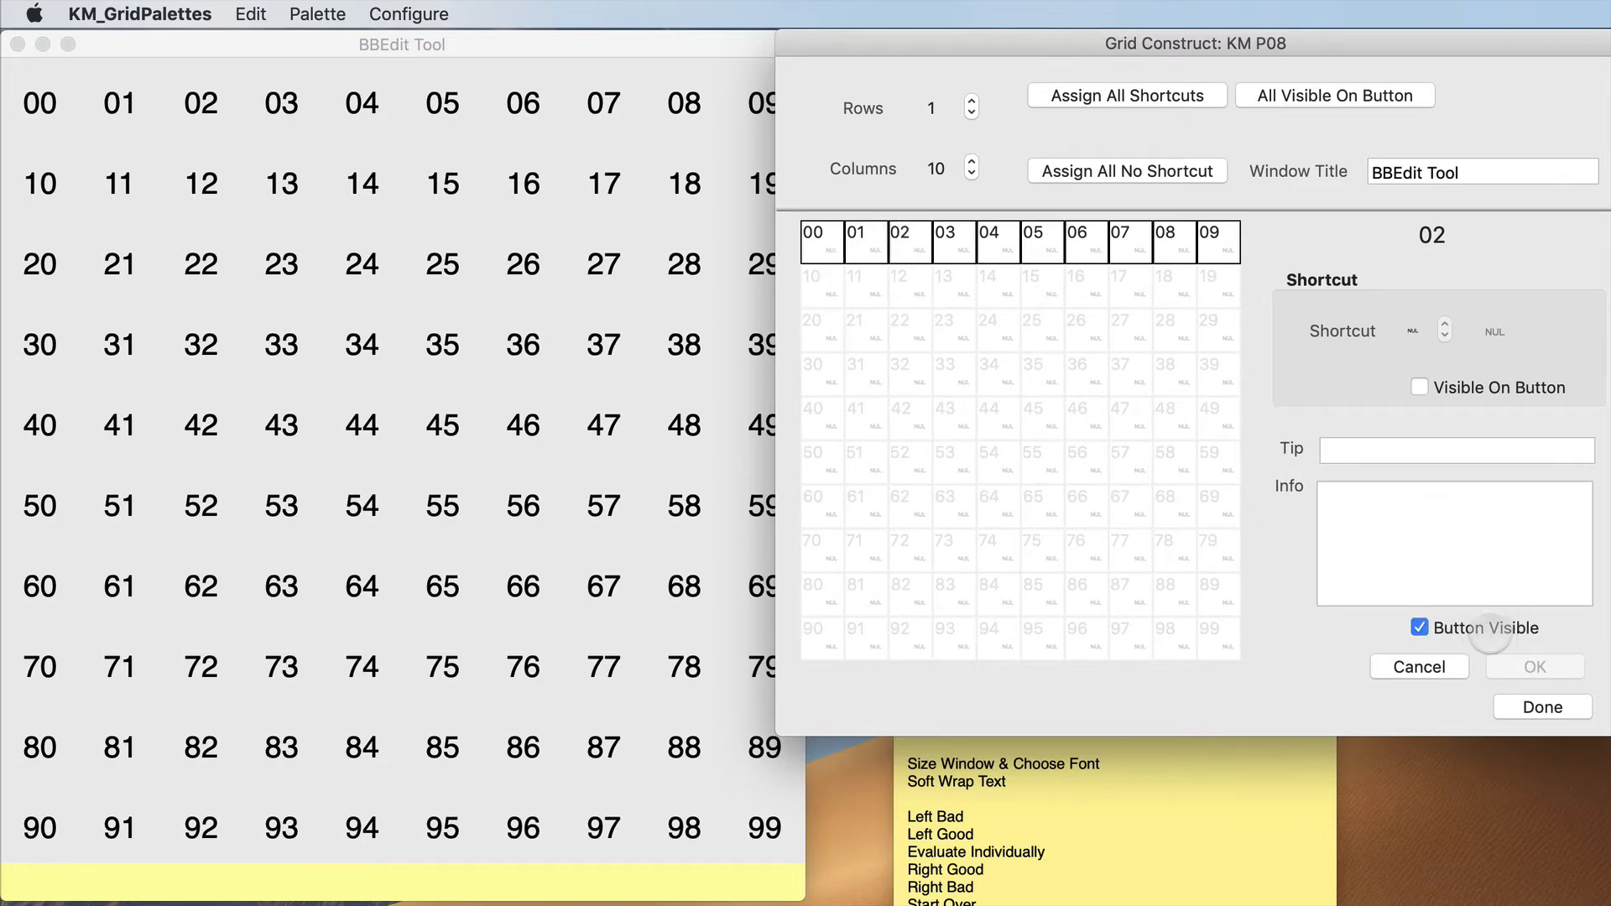
click(1490, 631)
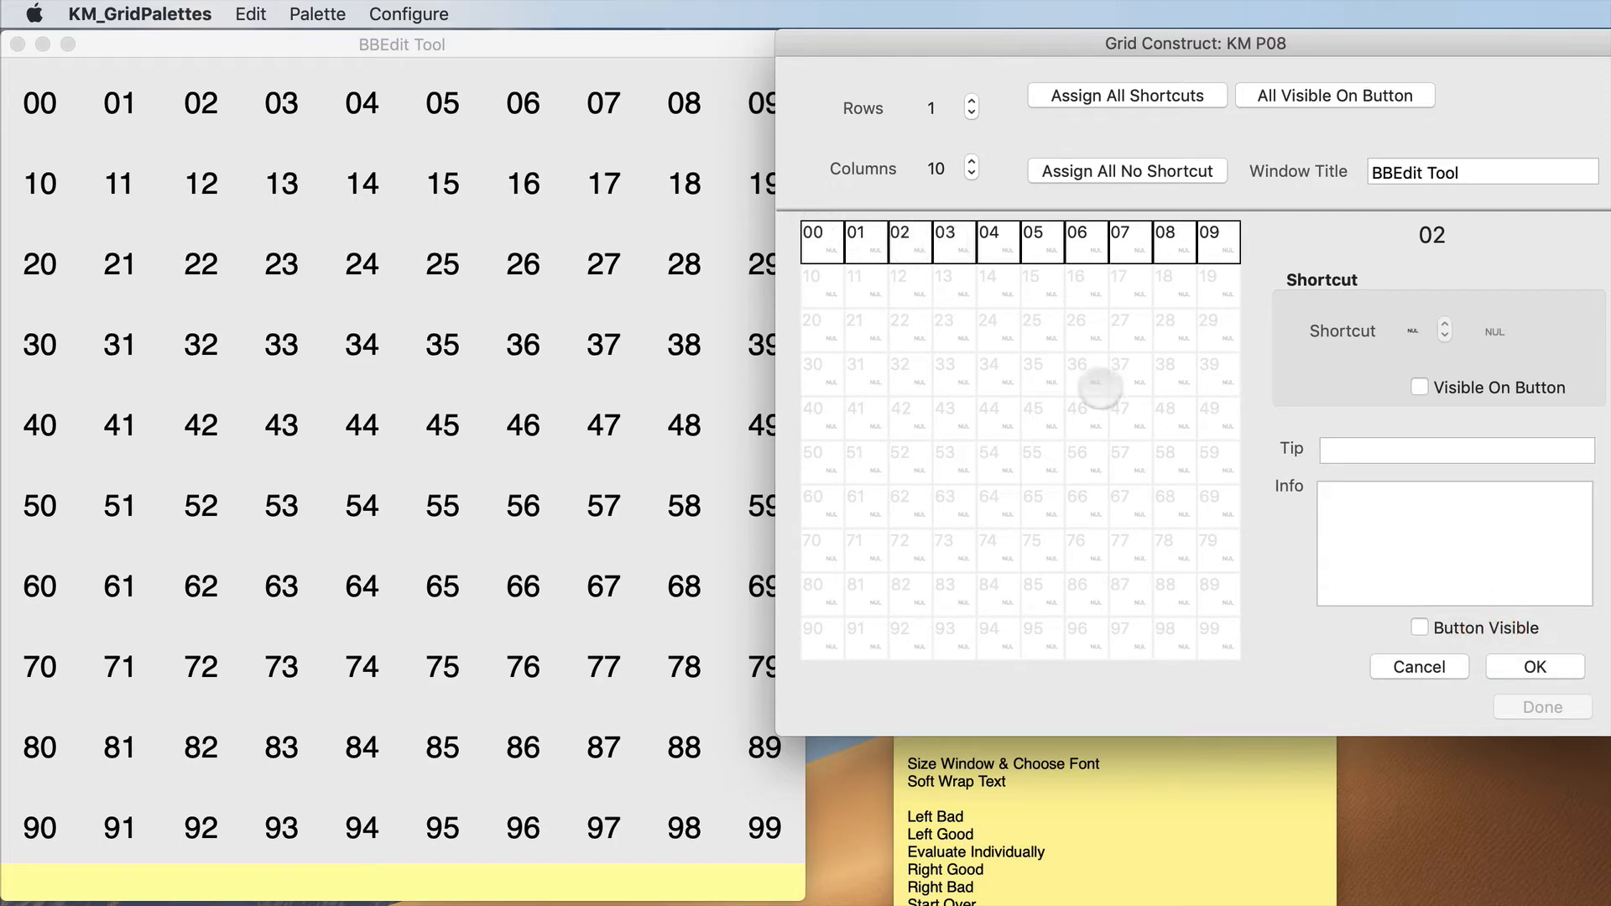
click(1559, 667)
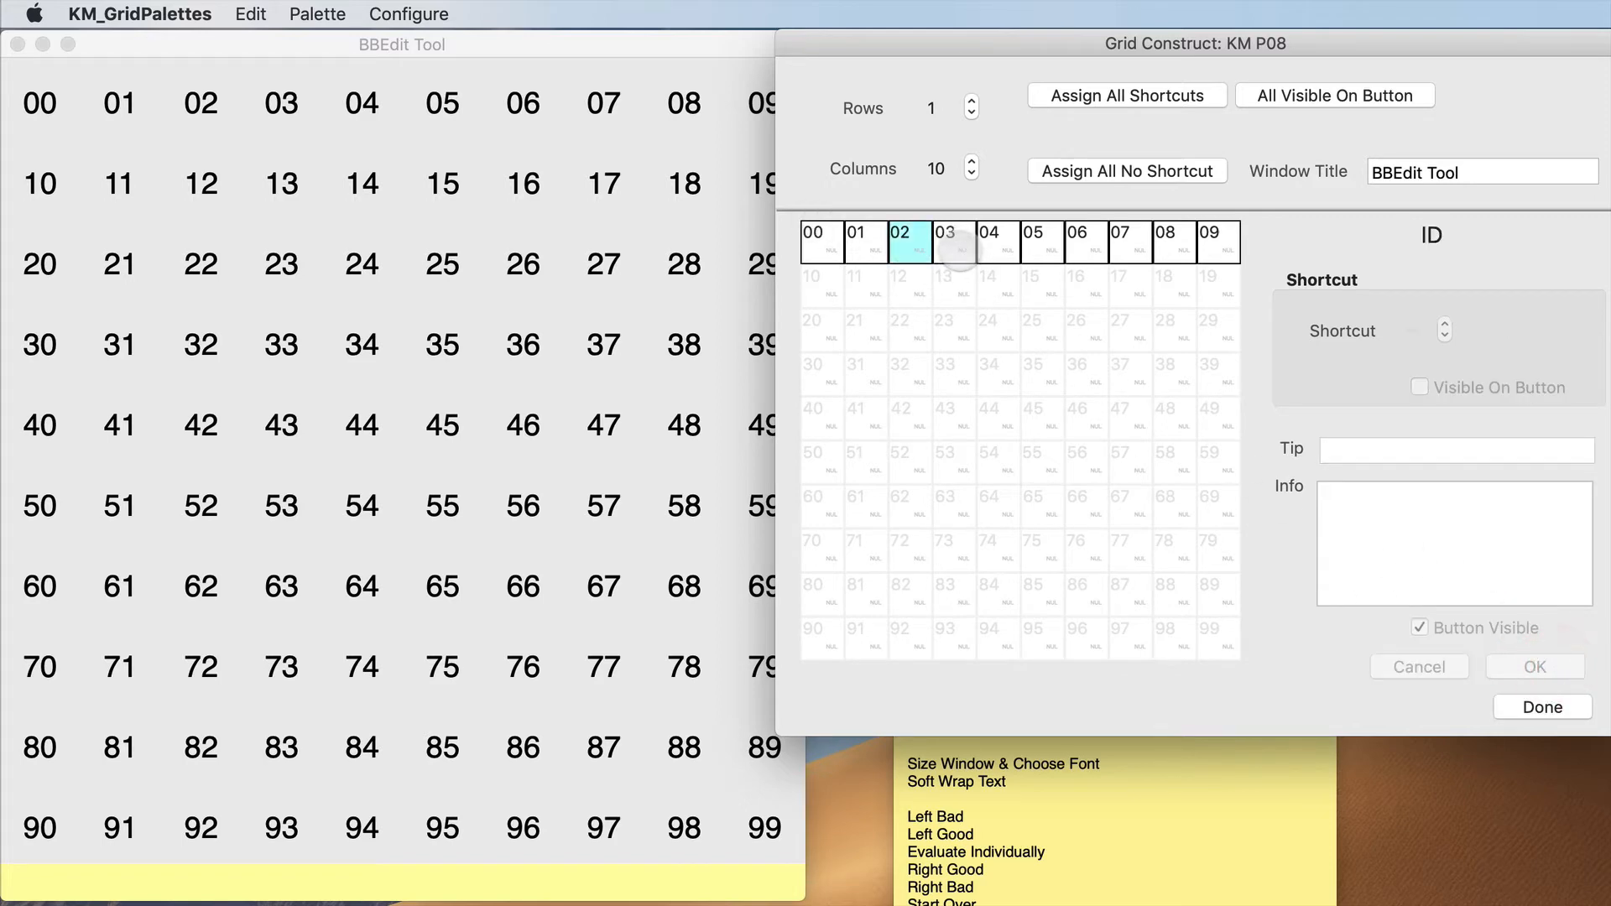
- Give button 03 the tip "Left Bad" and button 04 the tip "Left Good", saving each one
click(959, 249)
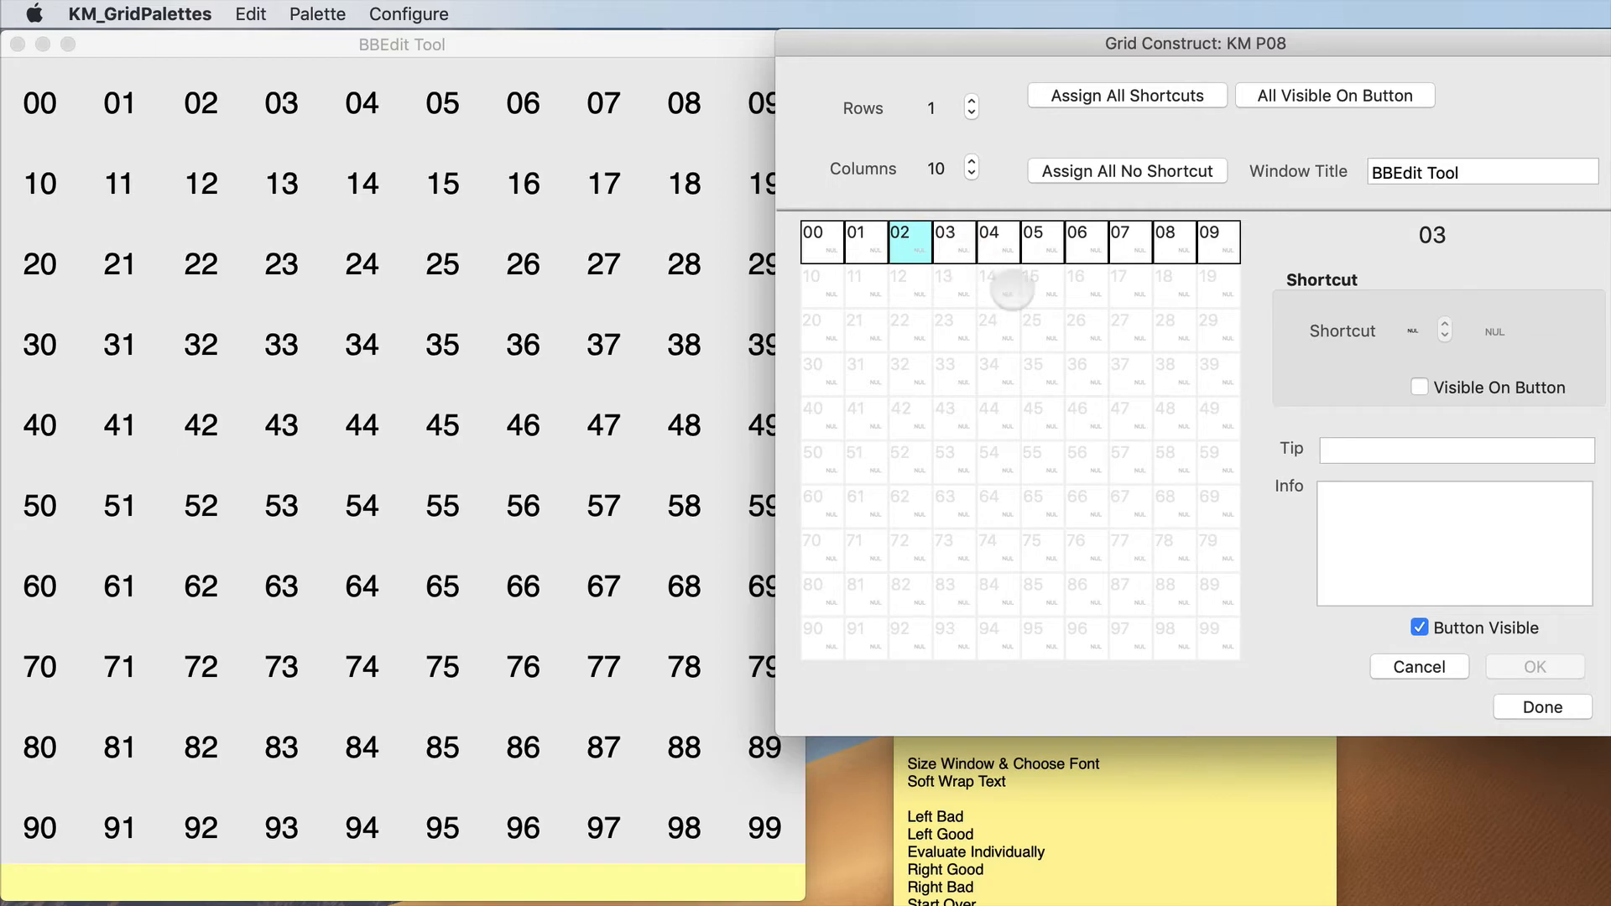
click(1351, 451)
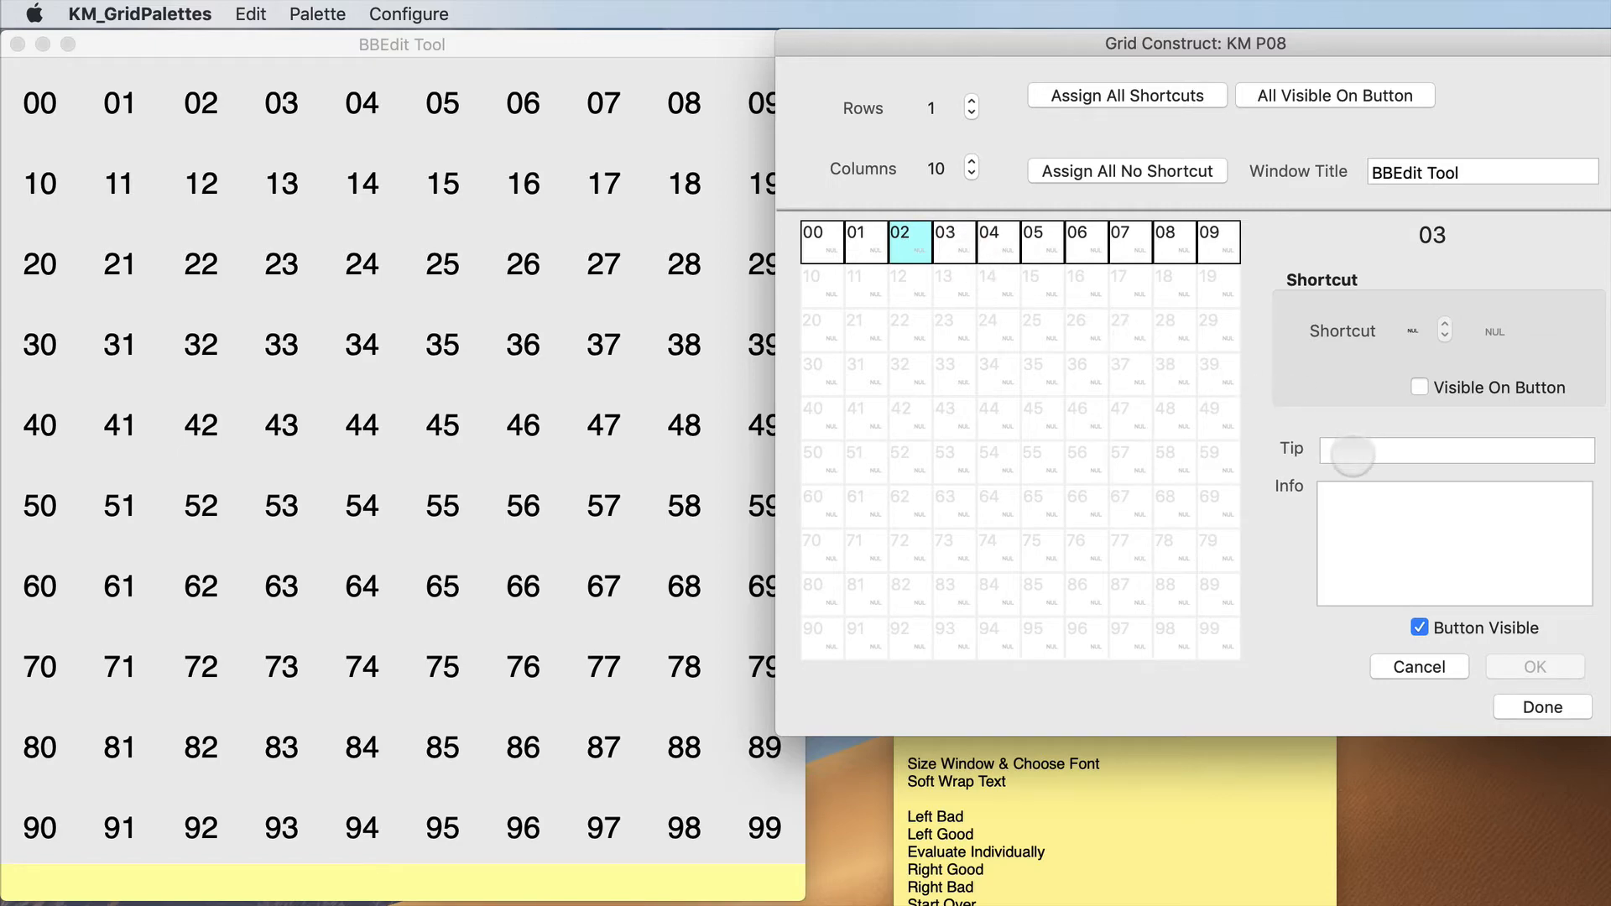
text(Left Bad)
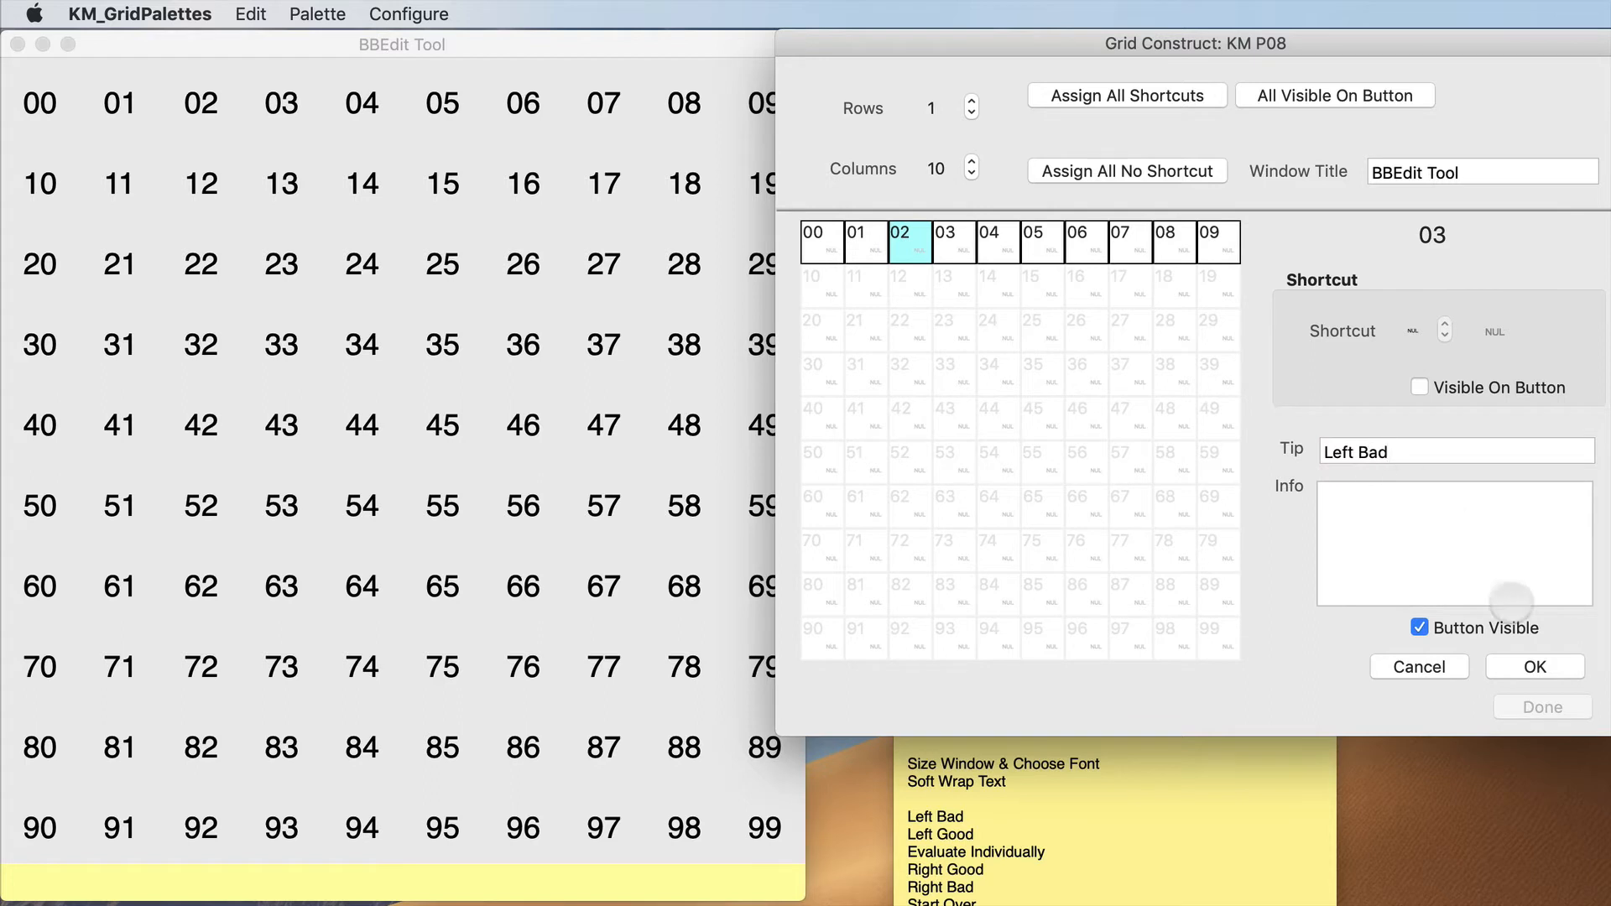
click(1535, 666)
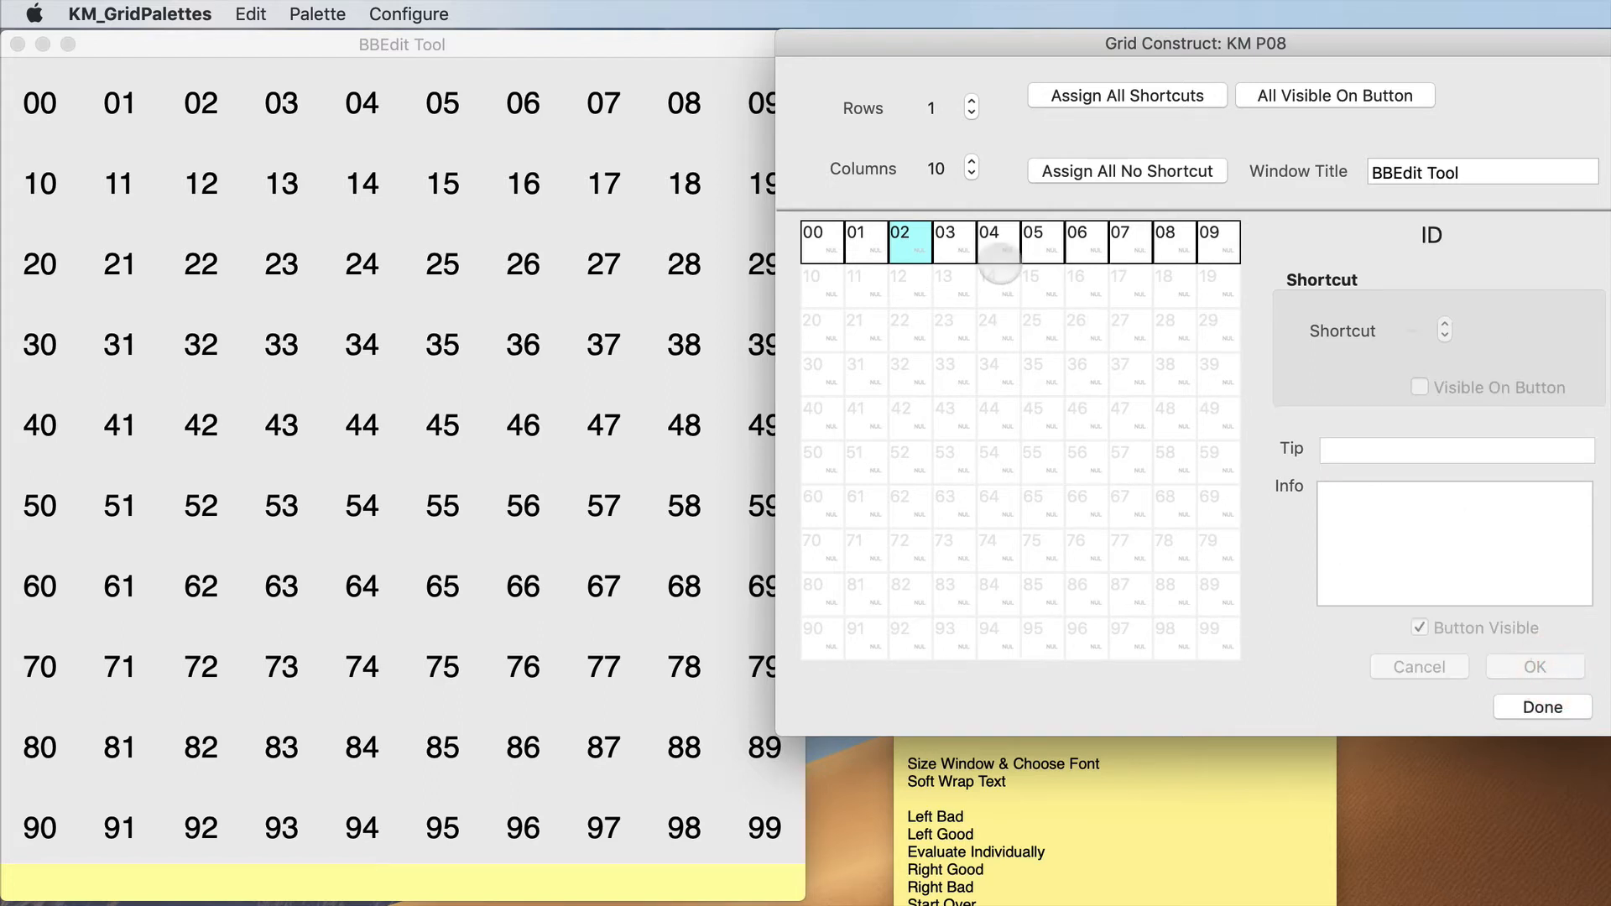
click(1000, 243)
click(1401, 451)
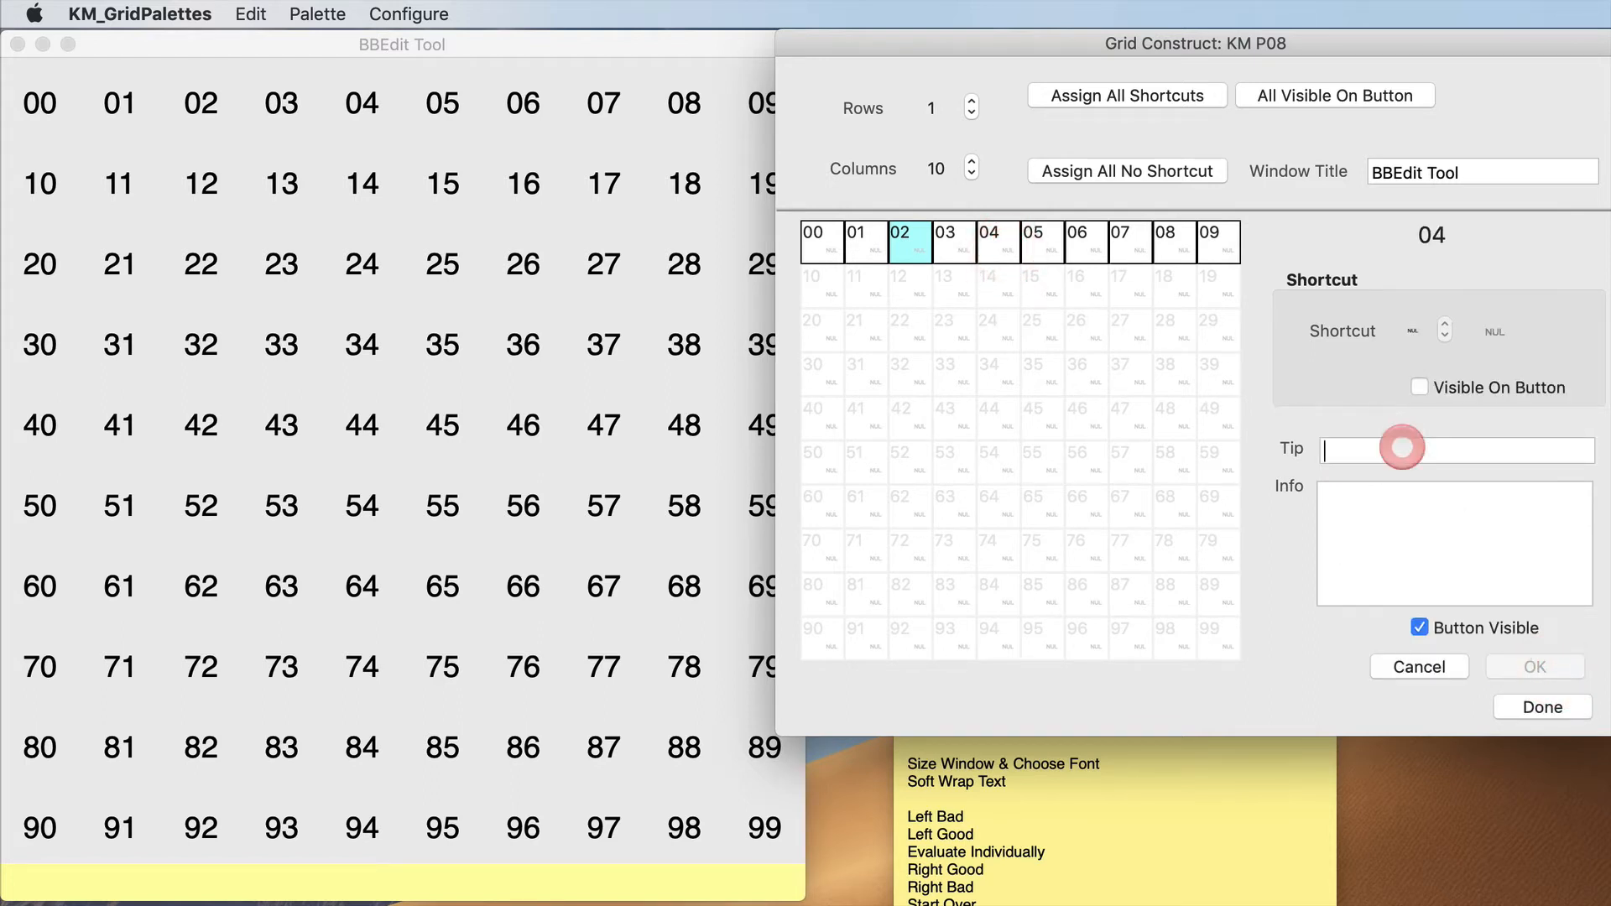
text(Left Good)
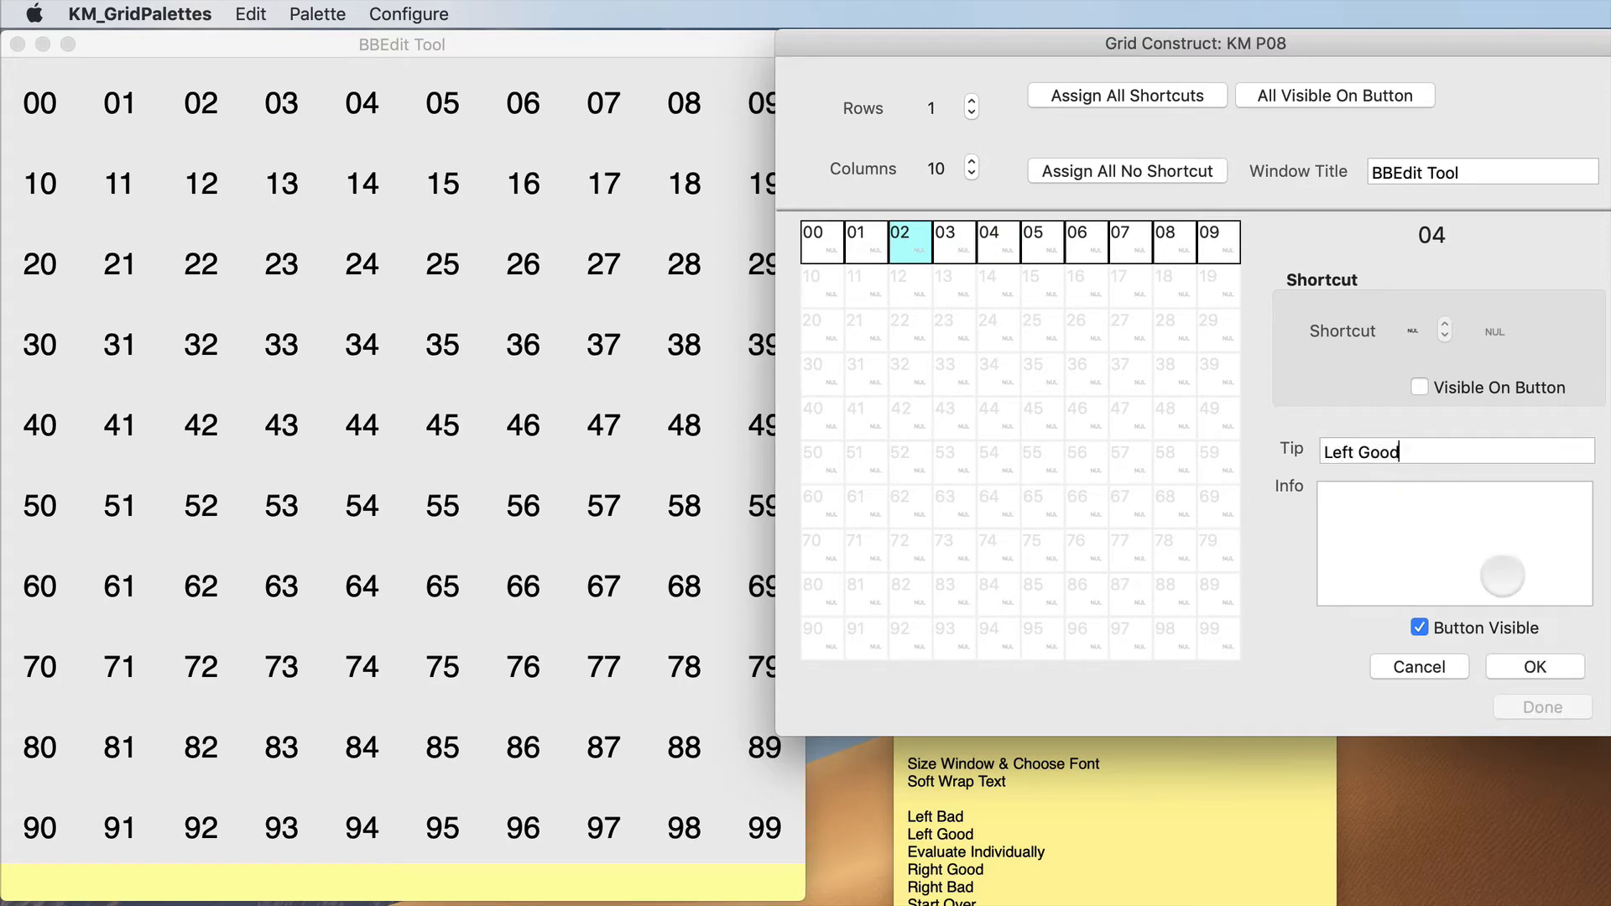
click(1522, 658)
click(1057, 260)
click(1389, 451)
text(Ev)
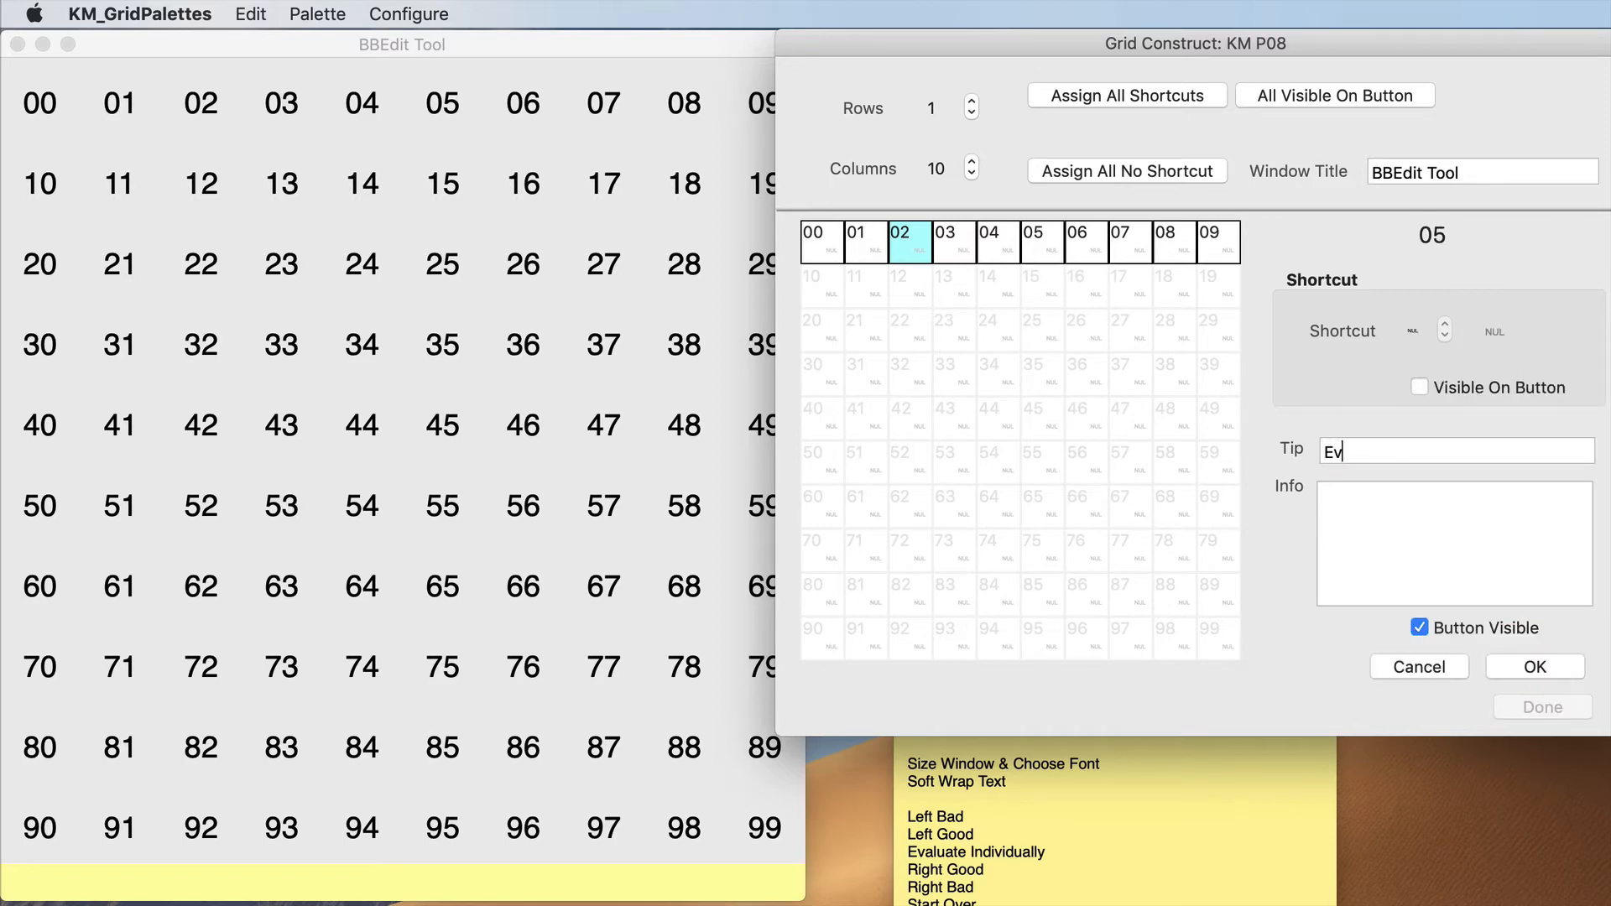
text(aluate Individually)
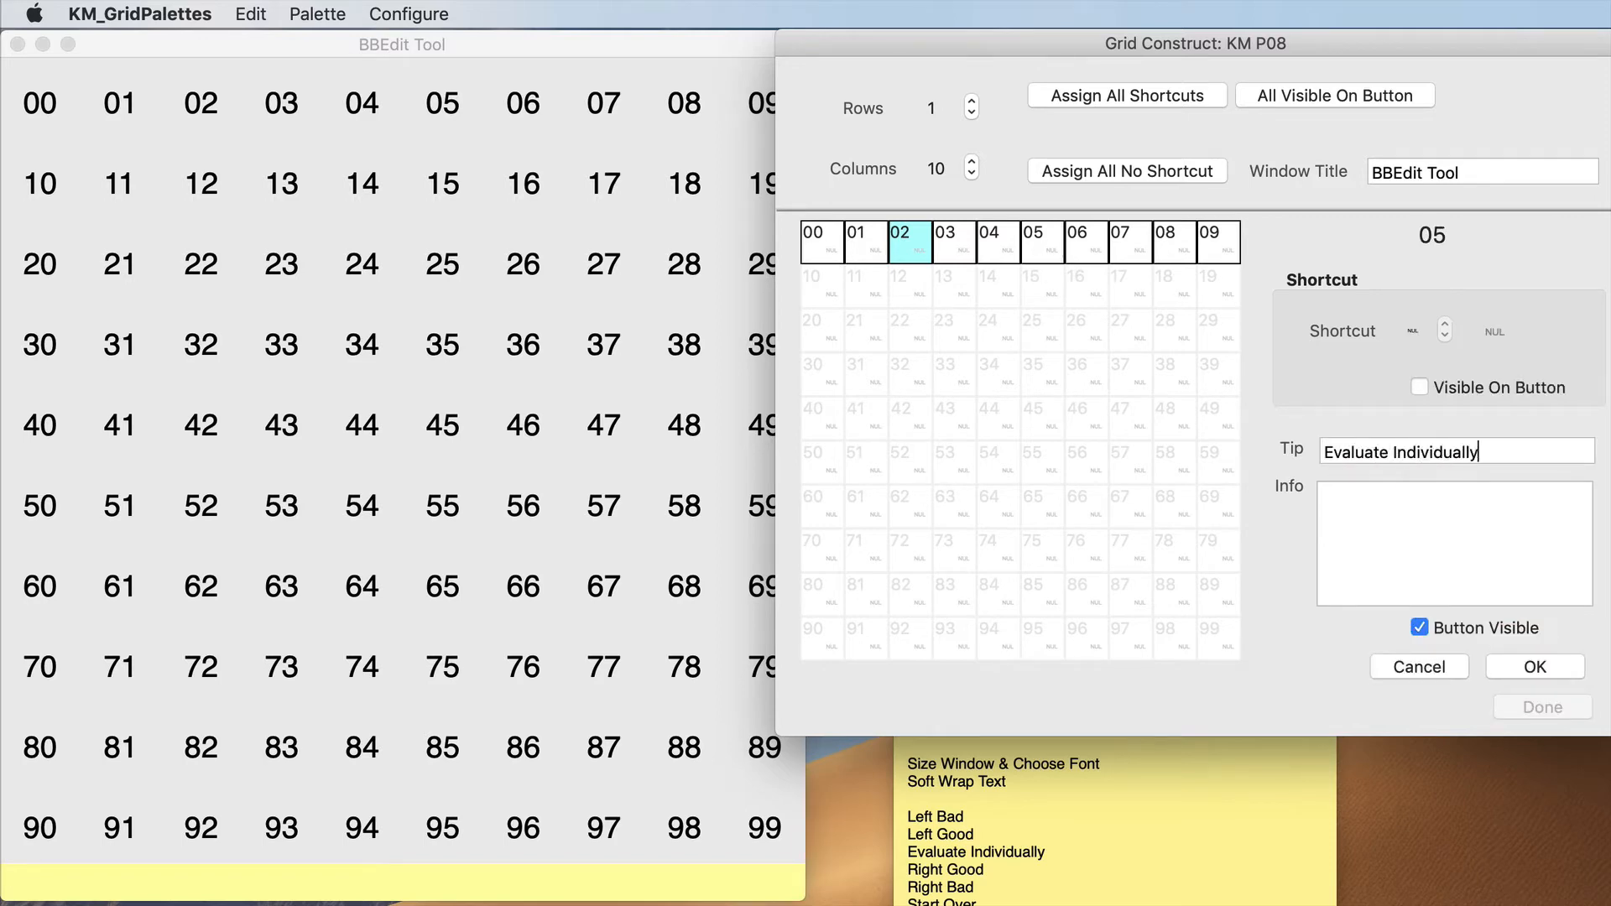
click(1088, 249)
click(1349, 451)
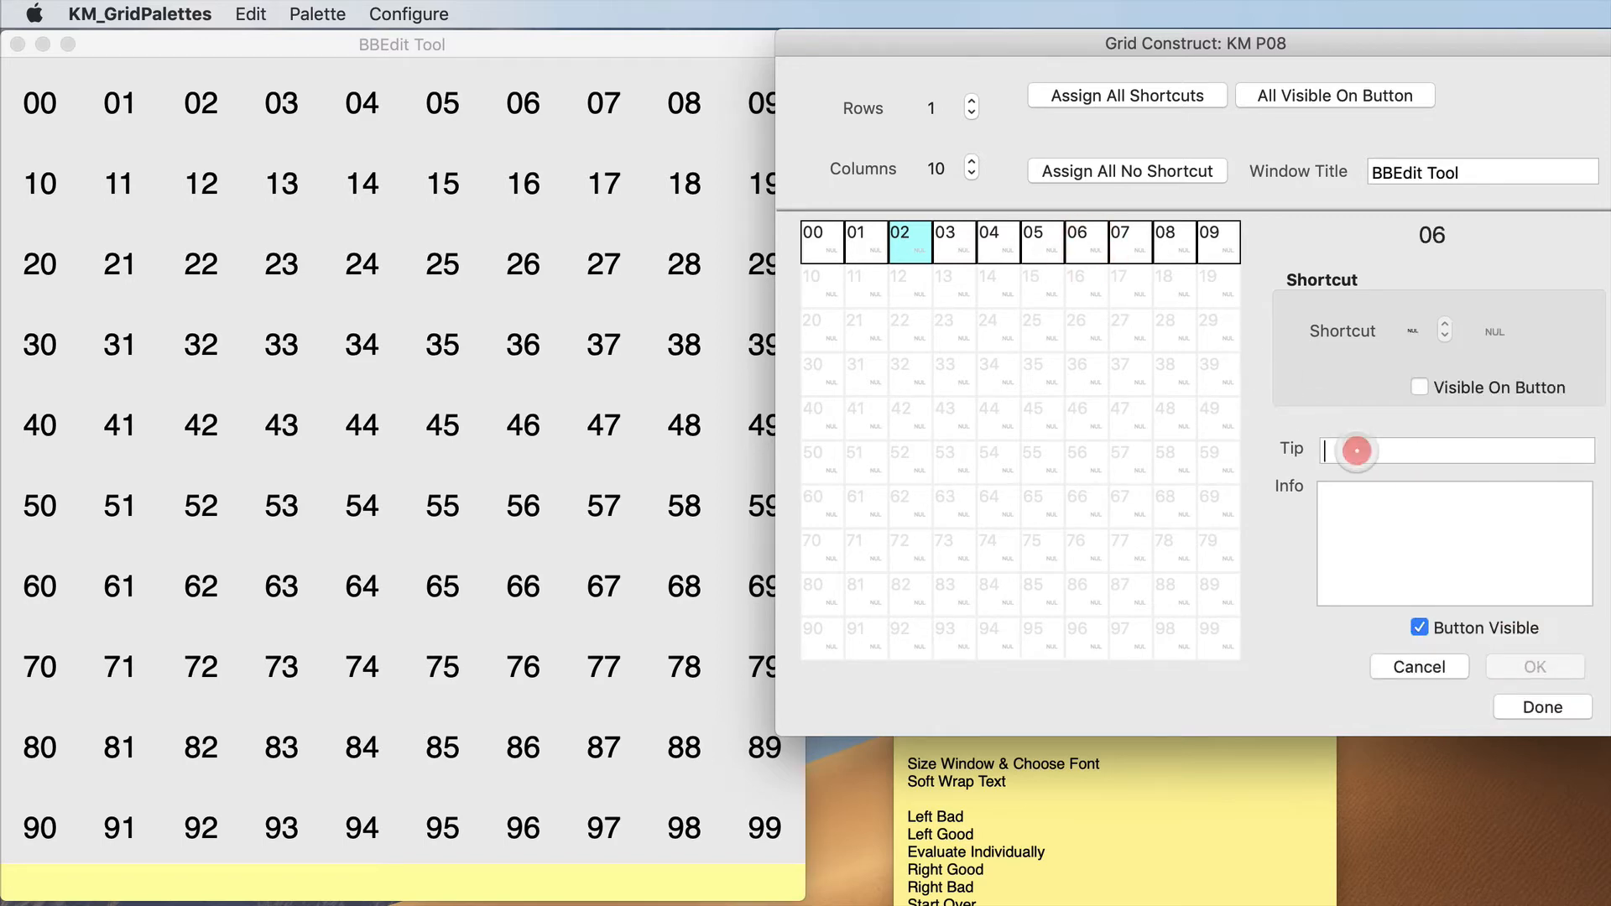
text(Right Good)
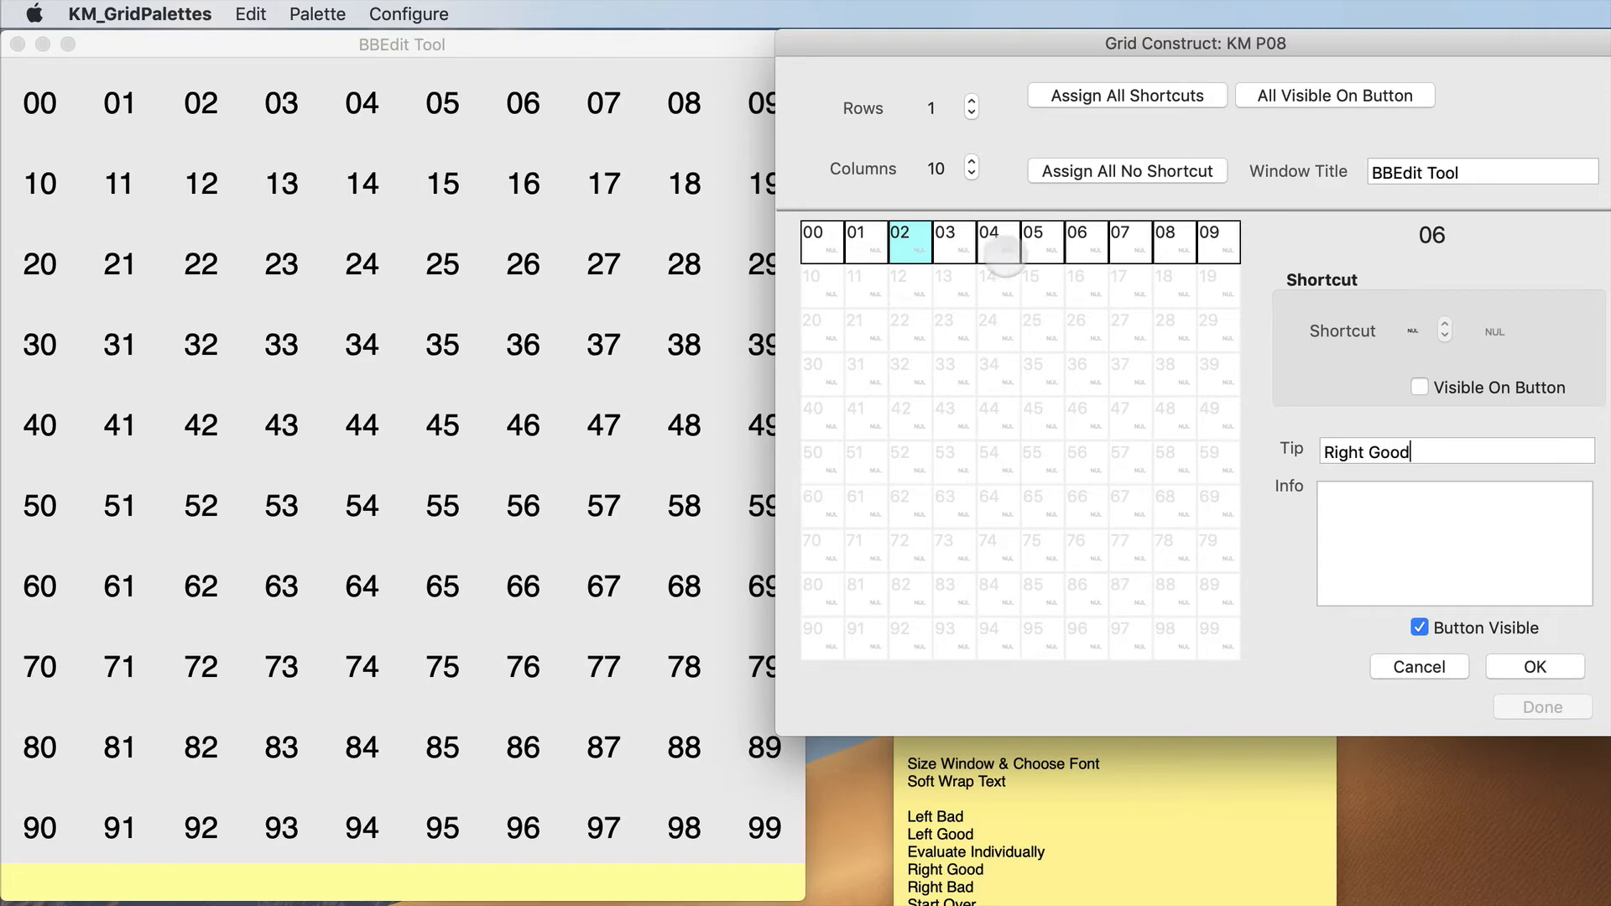
click(997, 243)
- Give button 05 the tip "Evaluate Individually" and button 06 the tip "Right Good", saving each one
click(1040, 243)
click(1380, 452)
text(Evaluate Indivi)
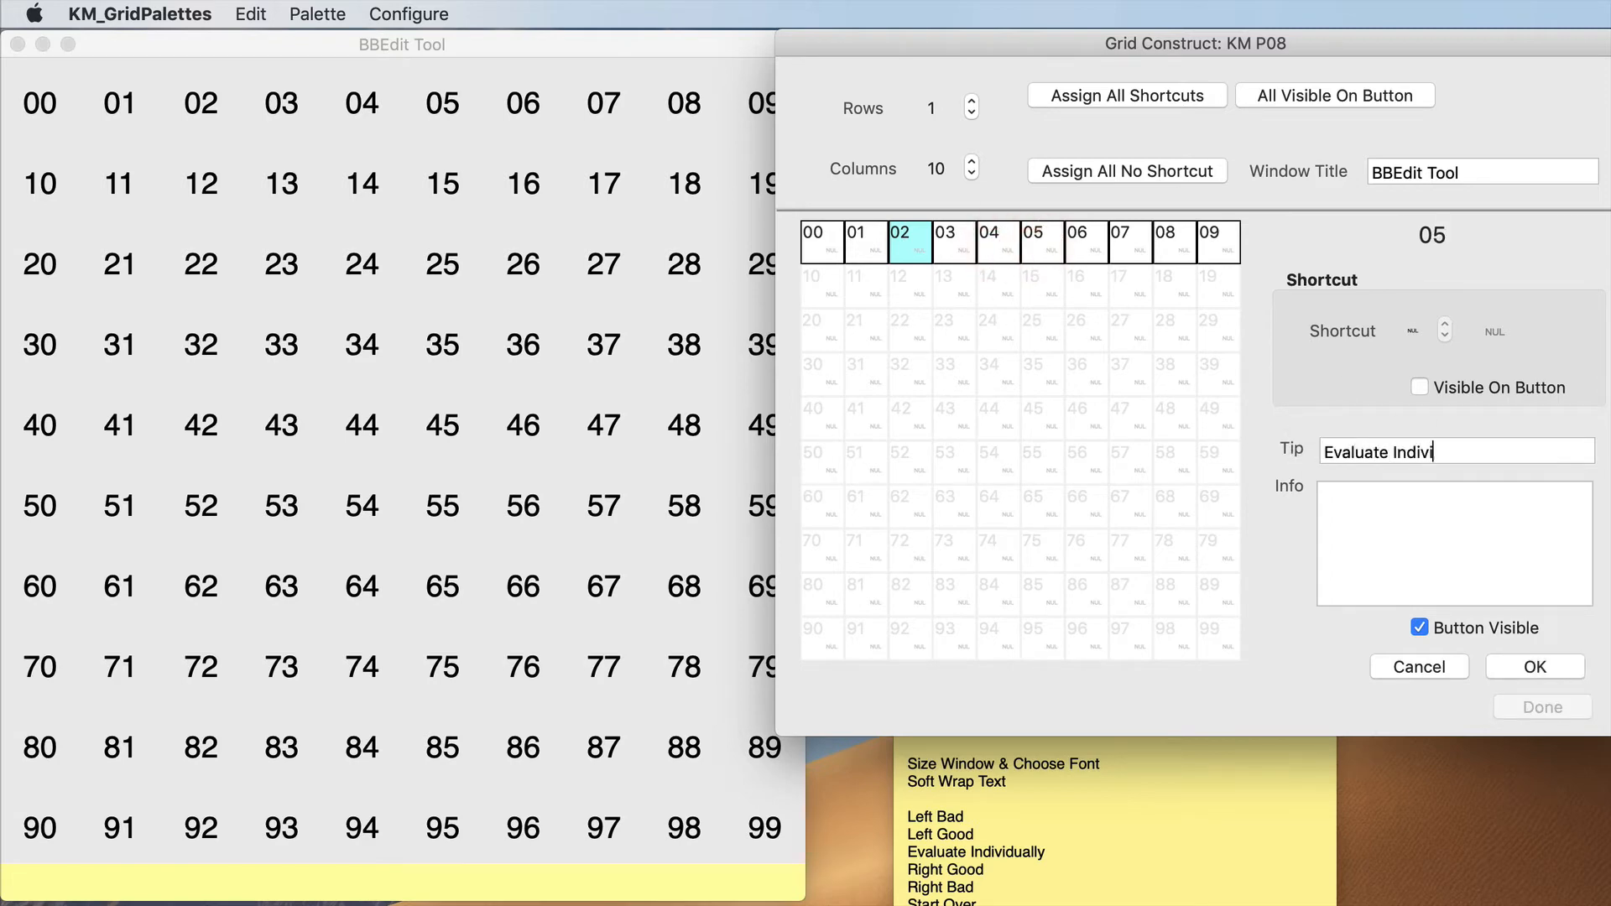
text(dually)
click(1535, 666)
click(1083, 244)
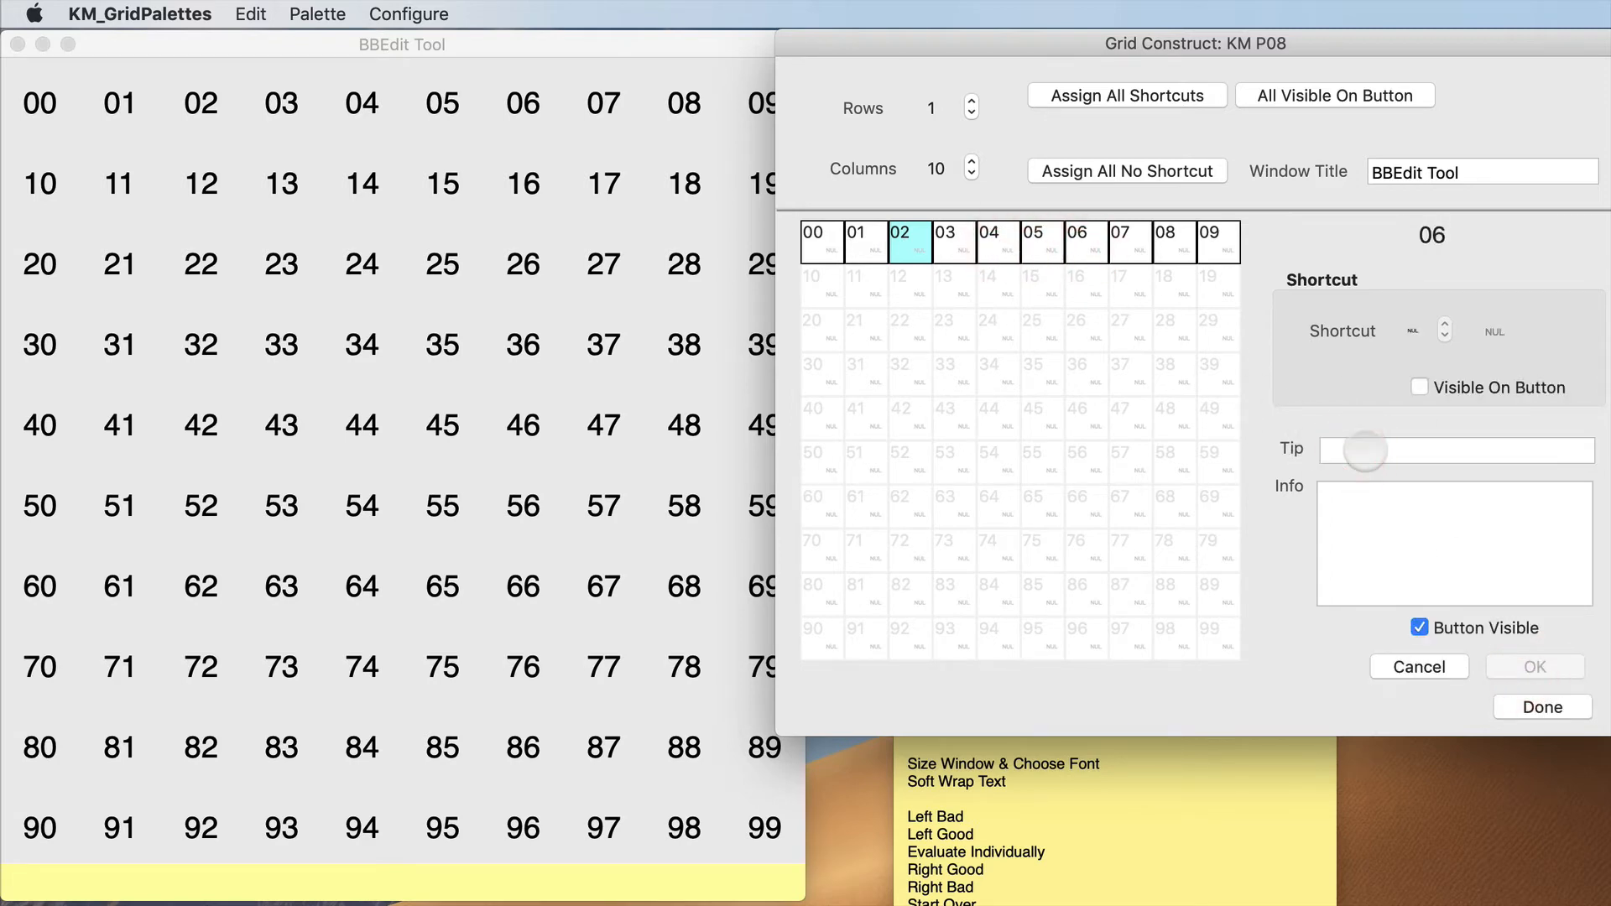
click(1364, 451)
text(Right Good)
click(1535, 666)
- Give button 07 the tip "Right Bad" and button 08 the tip "Start Over / Reset", saving each one
click(1127, 252)
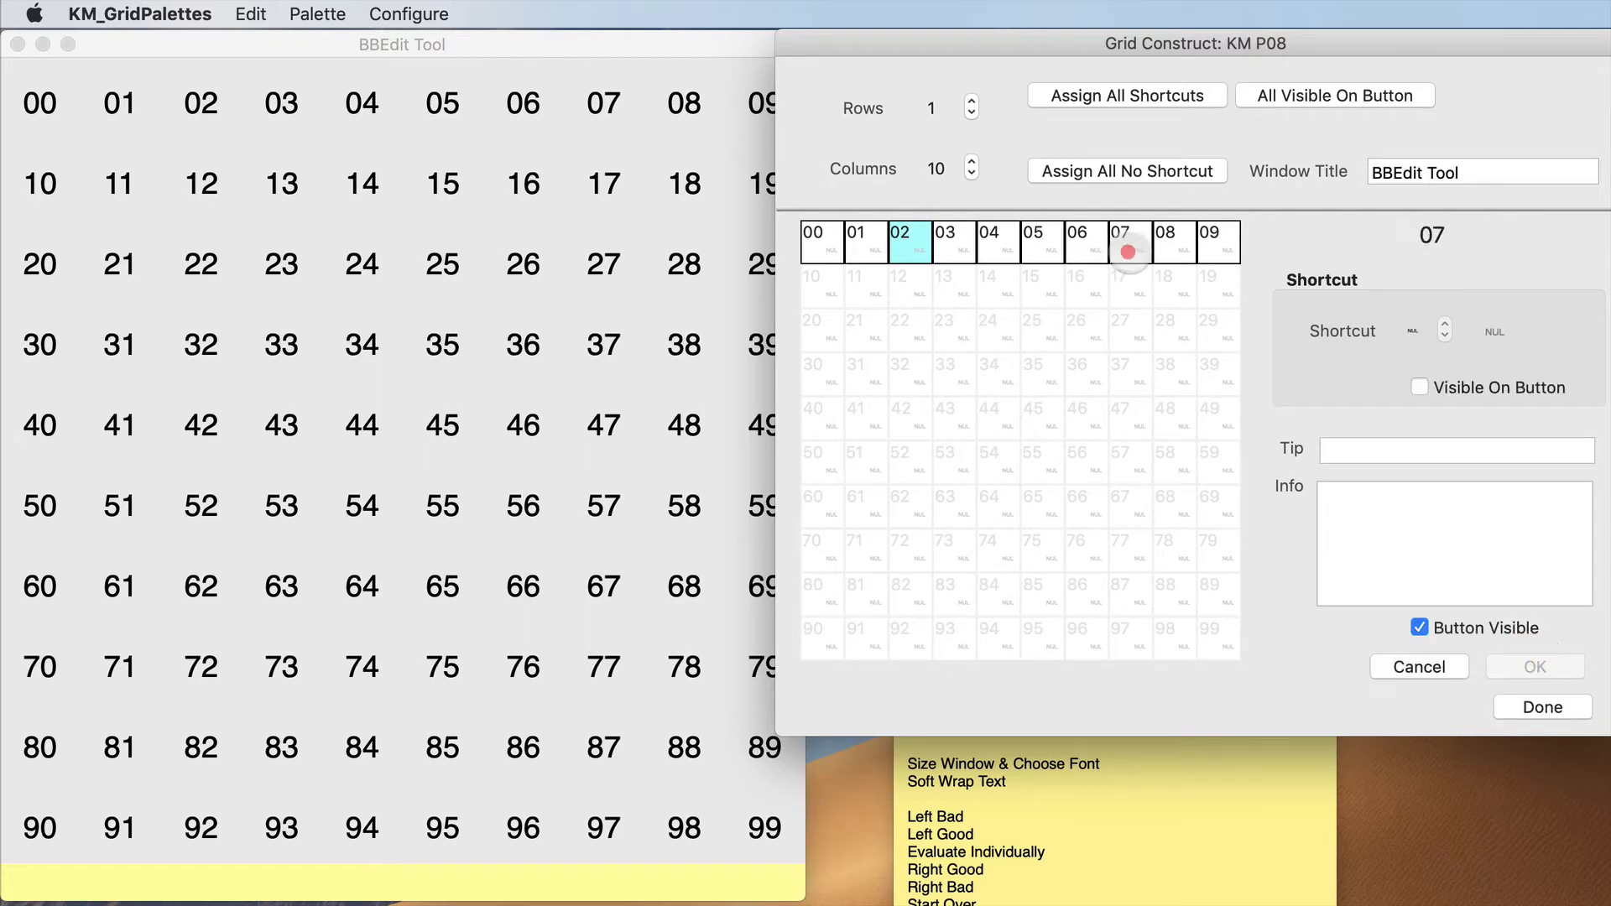
click(1382, 452)
text(Right Bad)
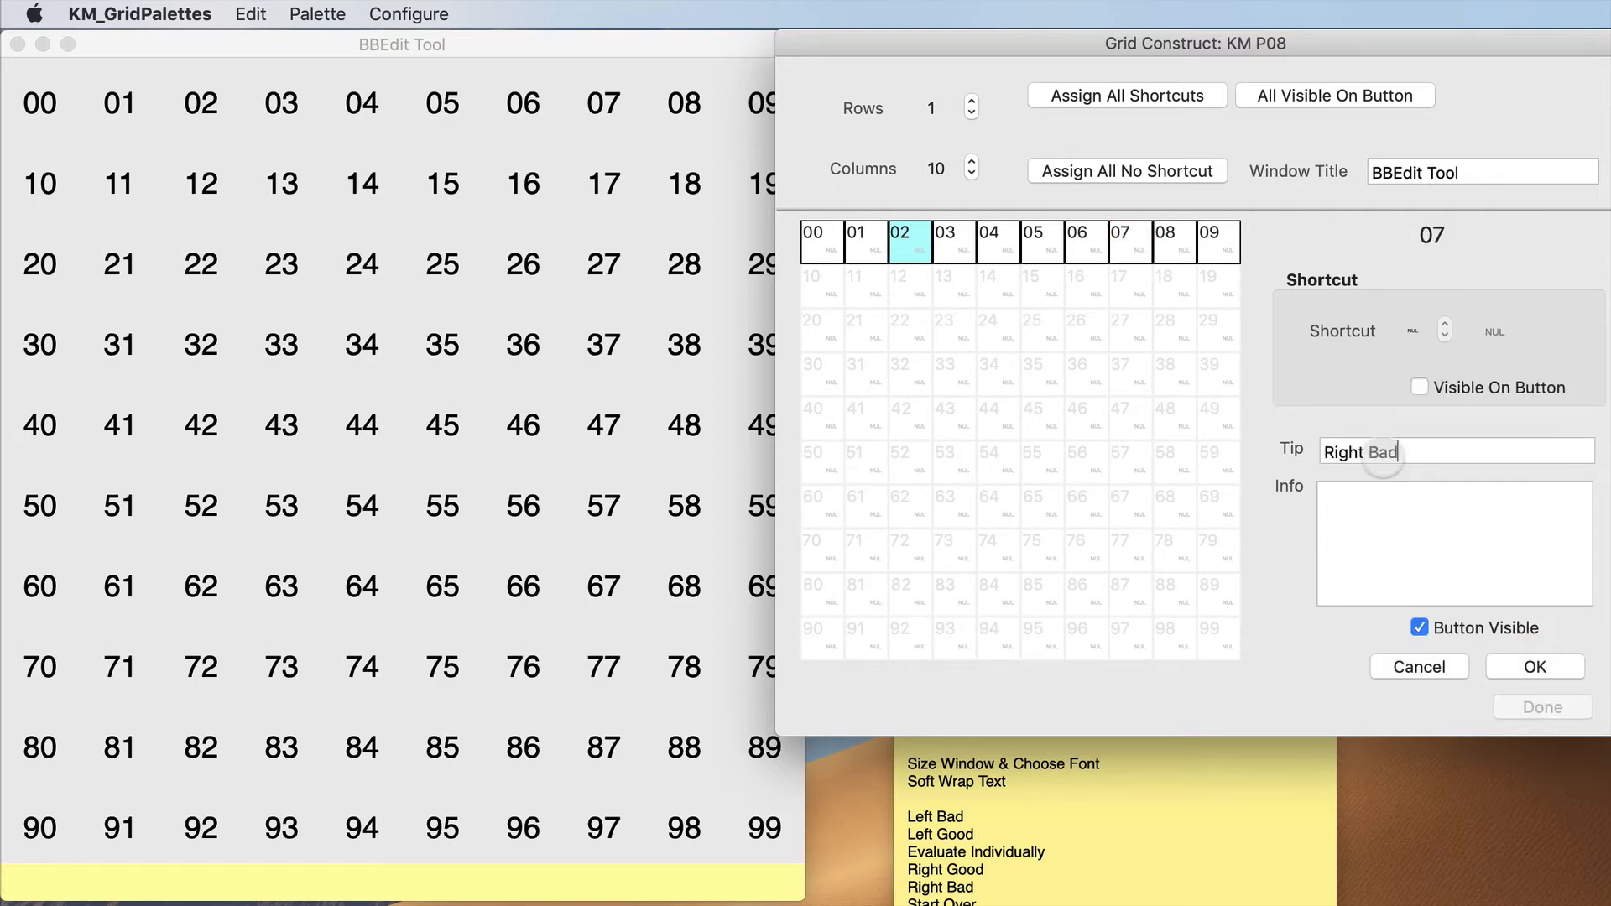
click(1534, 667)
click(1178, 243)
click(1384, 453)
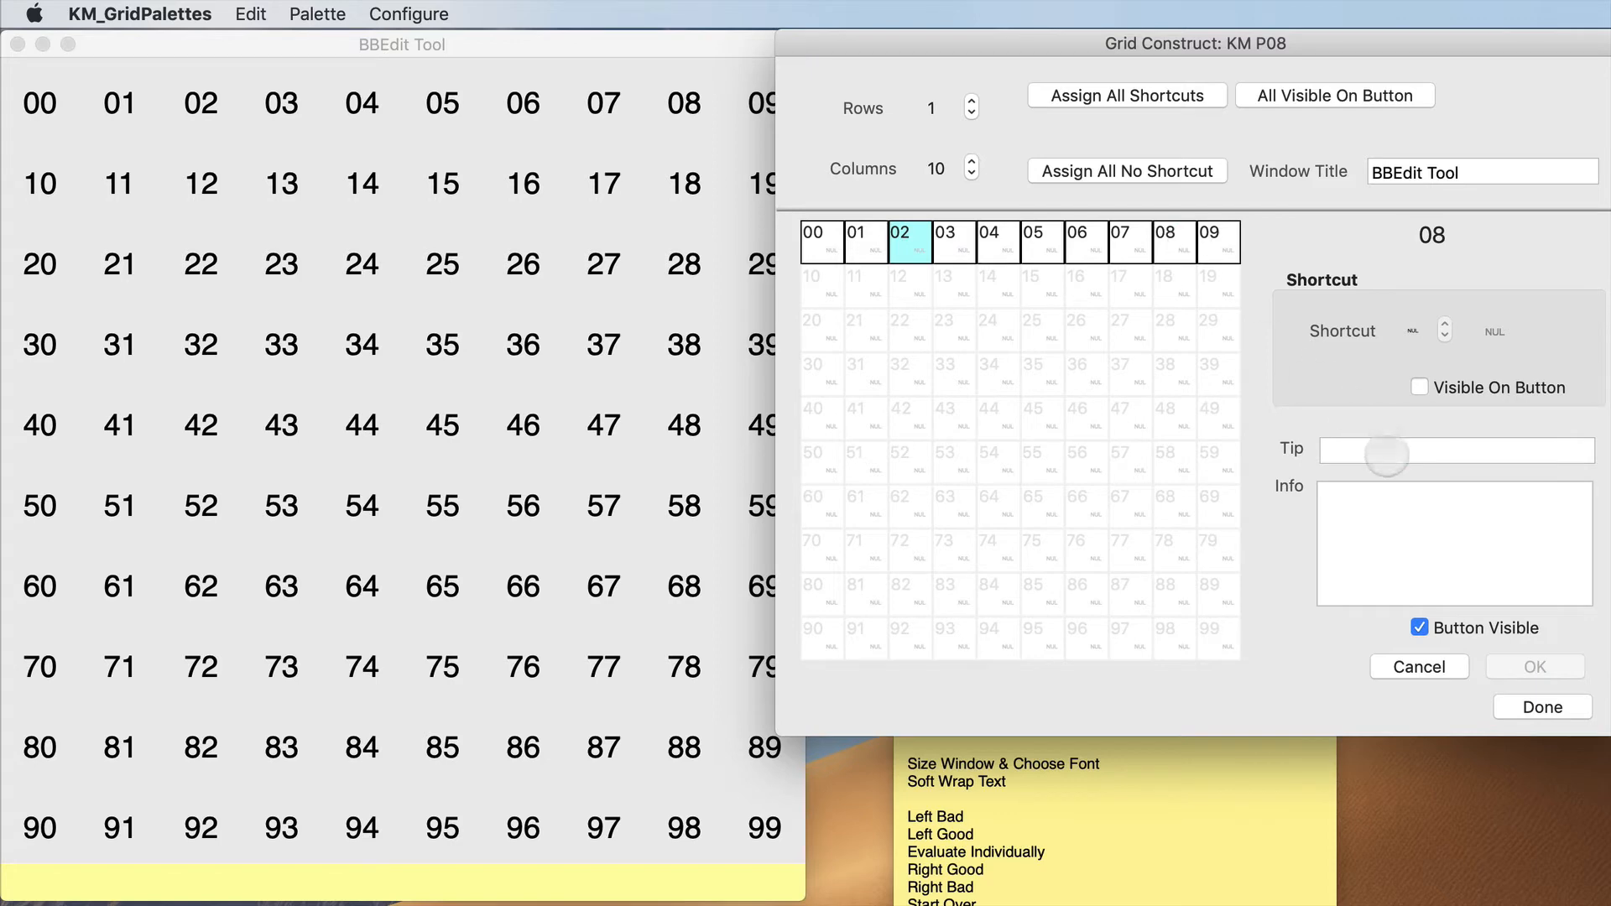
text(Start OVer)
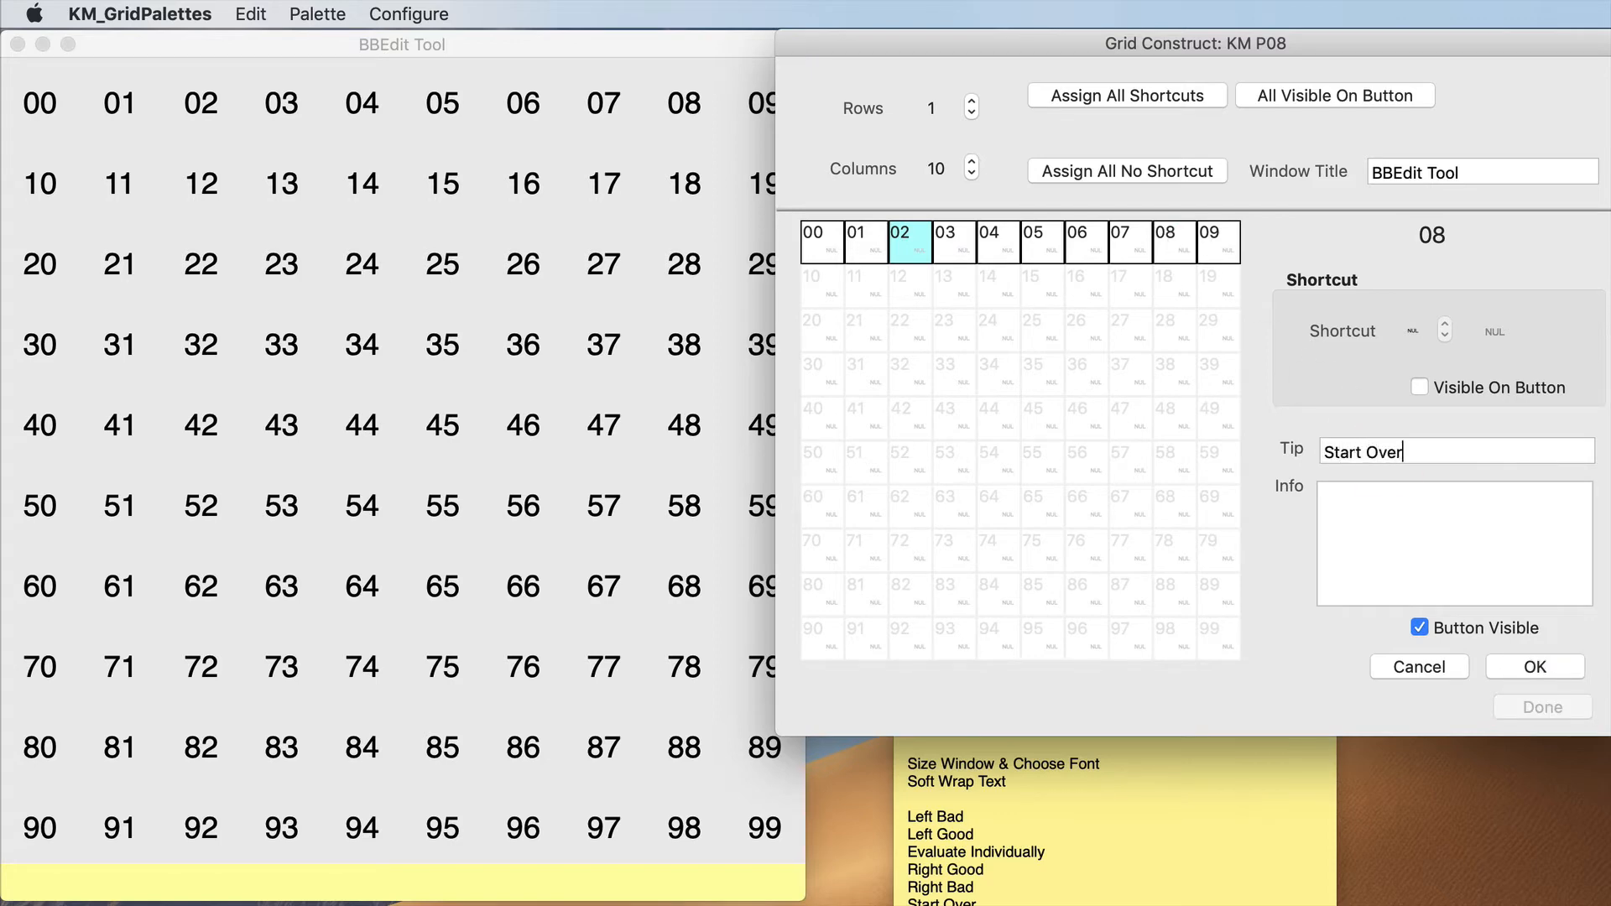
text( / Reset)
click(1534, 666)
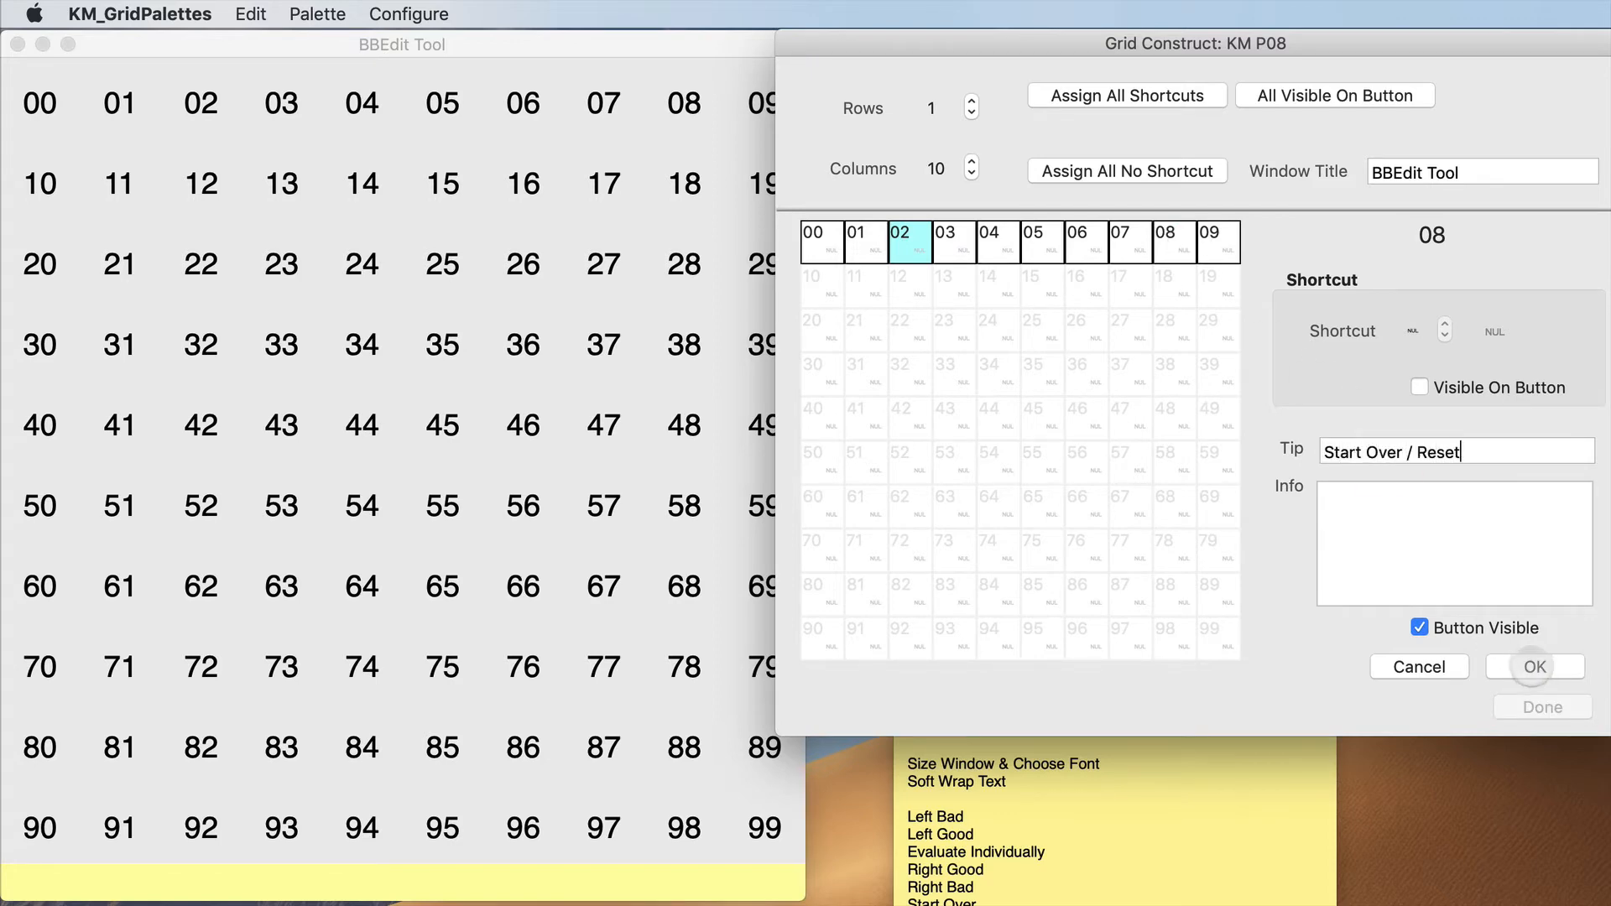
- Give button 09 the tip "Next discrepancy" and save it
click(1218, 243)
click(1401, 448)
text(Next d)
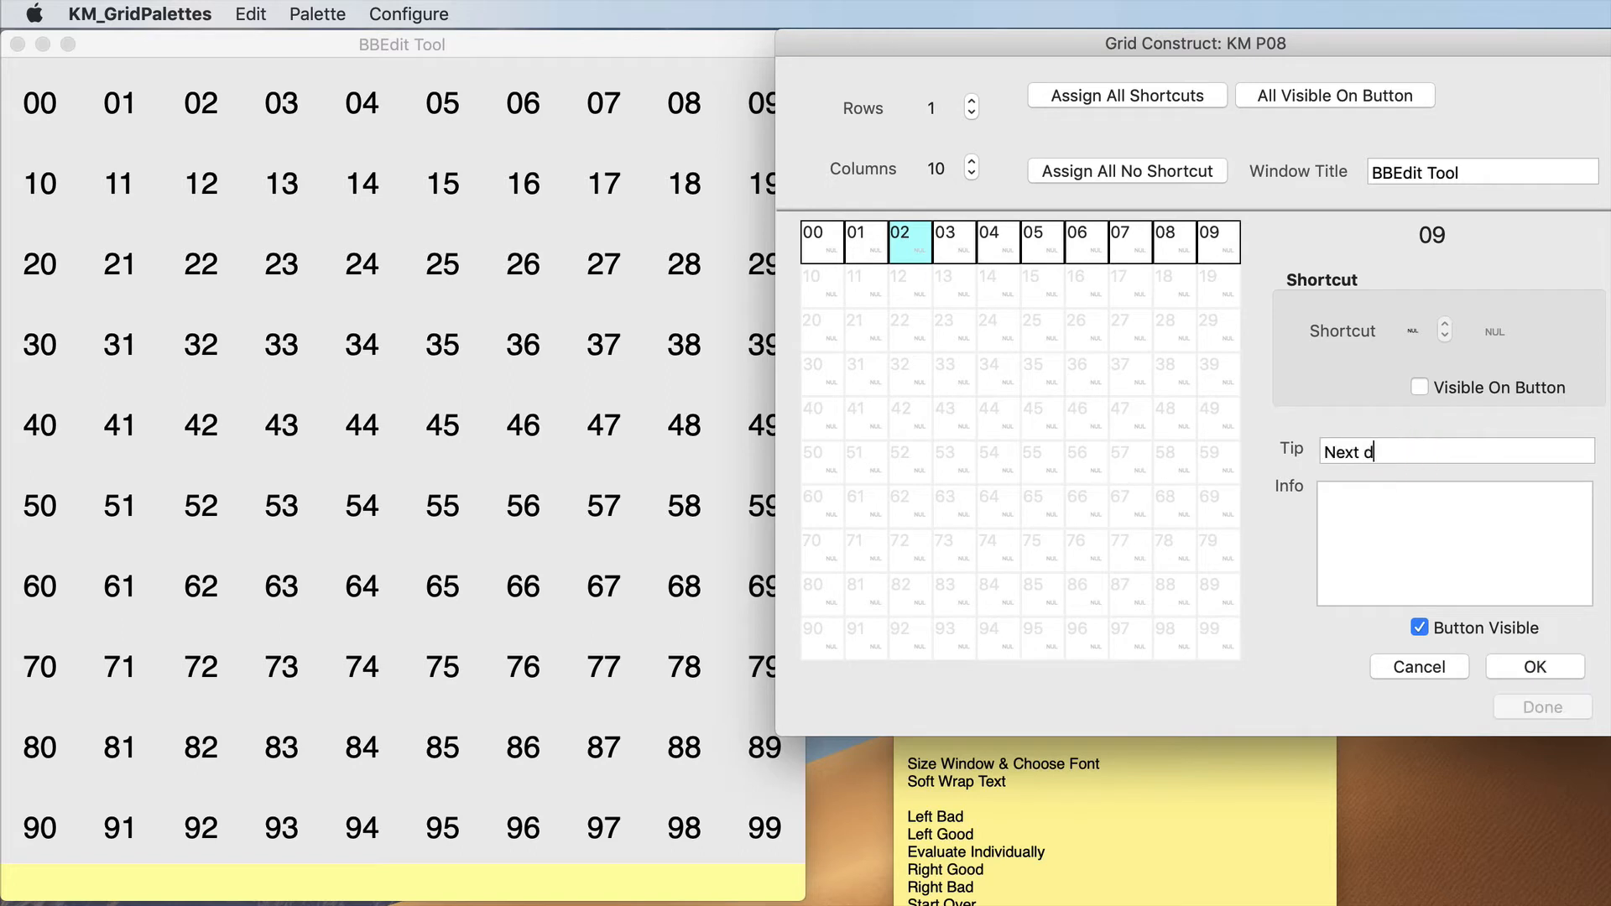
text(iscrepancy)
click(1550, 666)
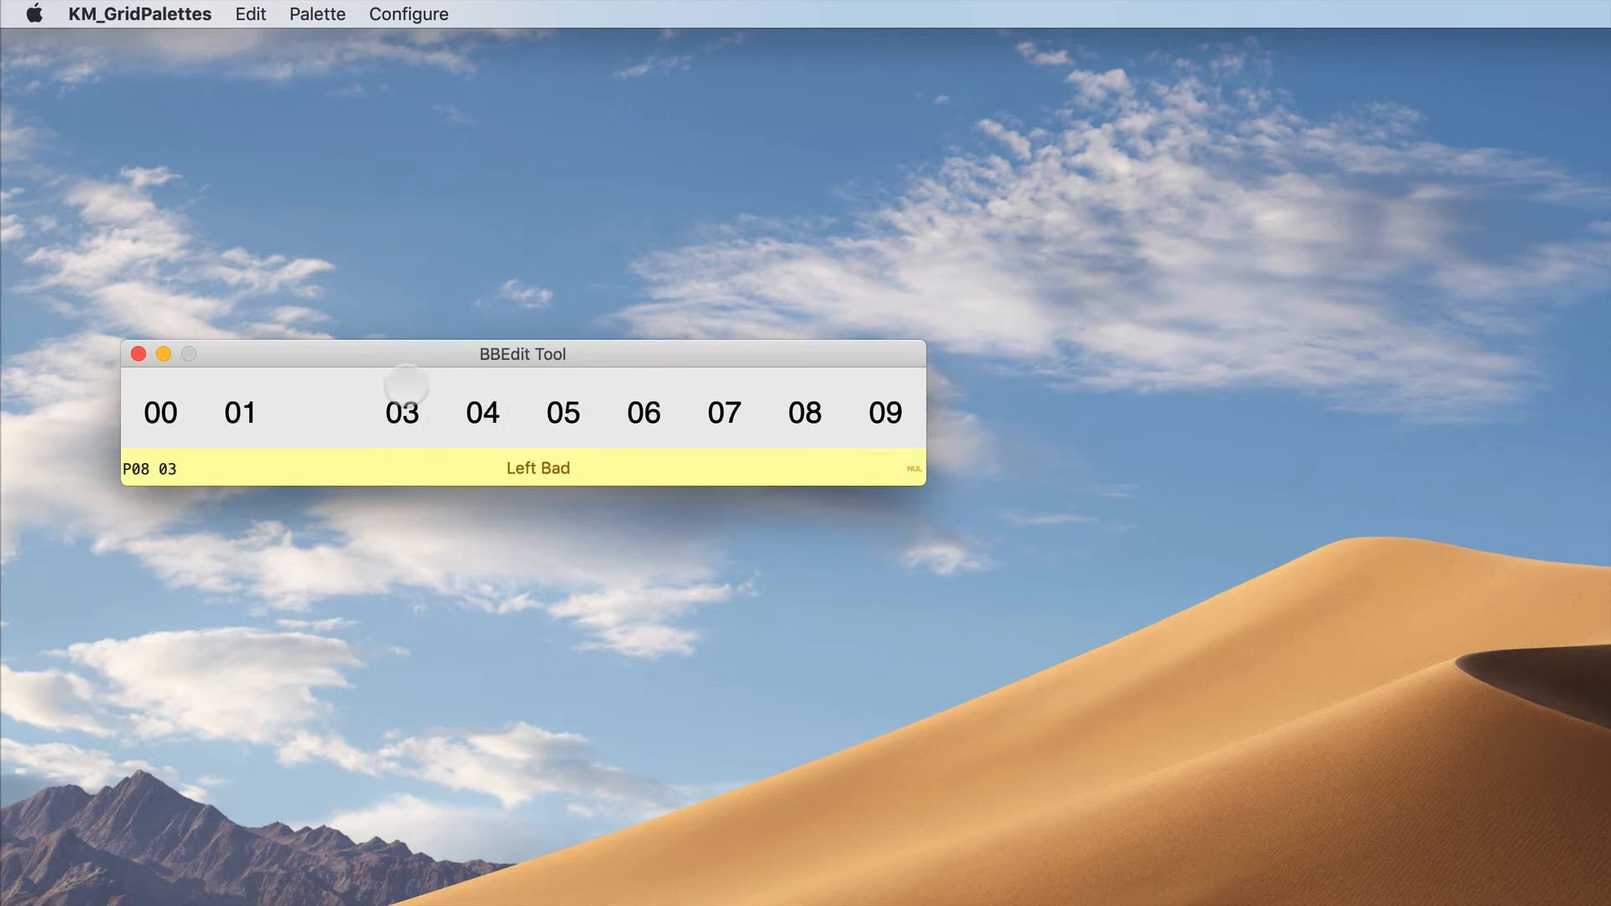
- Open Button Pictures for the BBEdit Tool palette and add 00Font.png from the 210214ThePictures folder
click(419, 14)
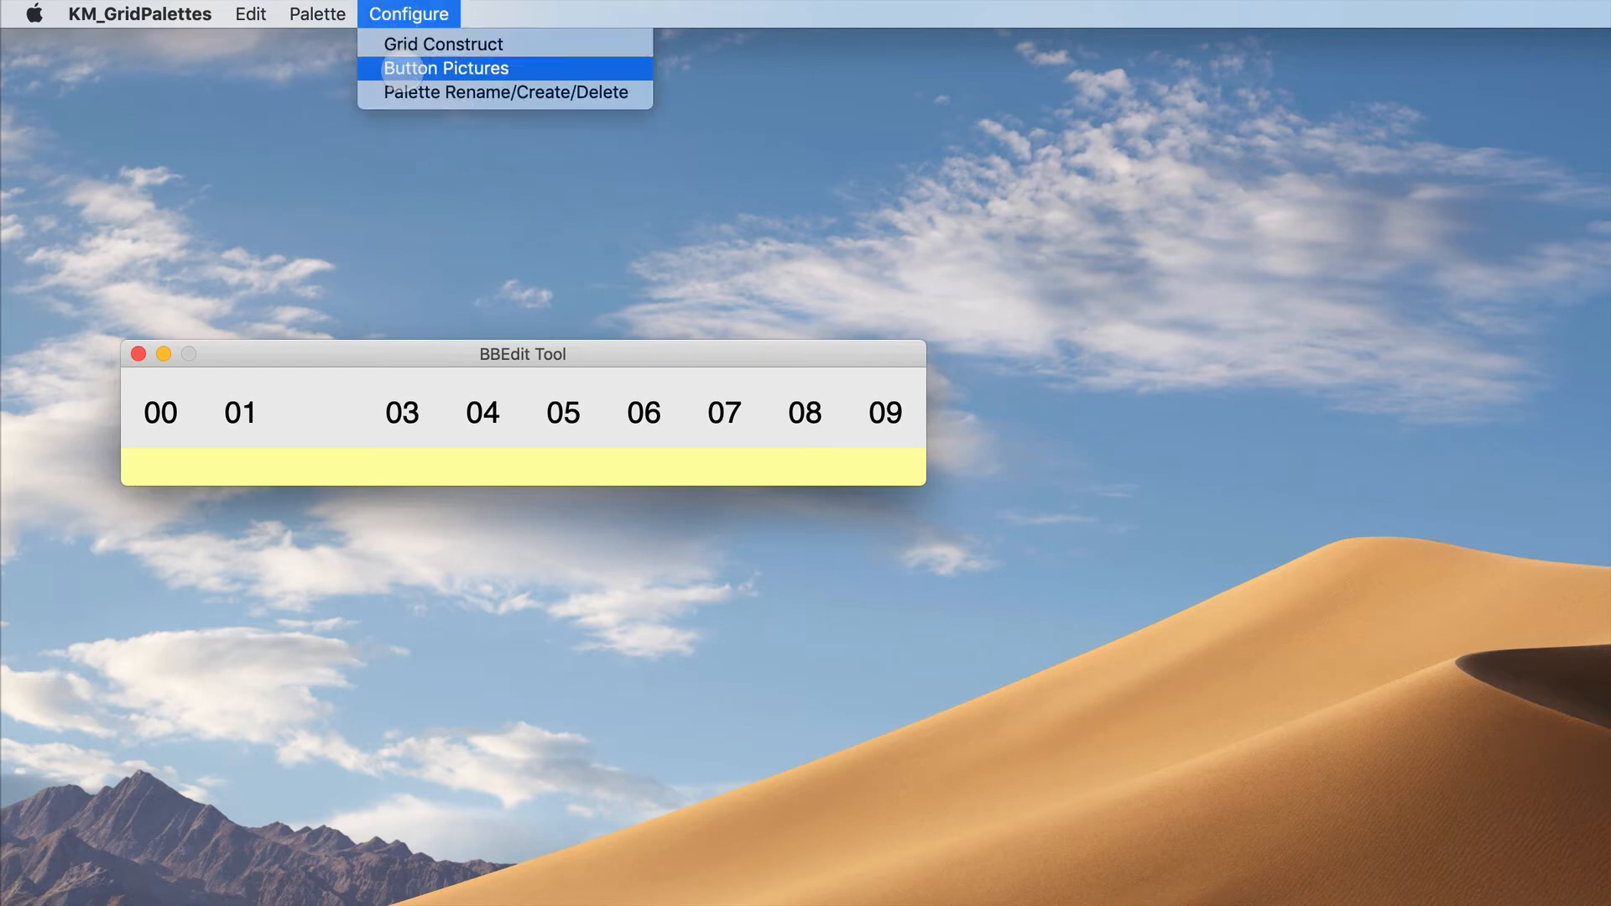
click(401, 68)
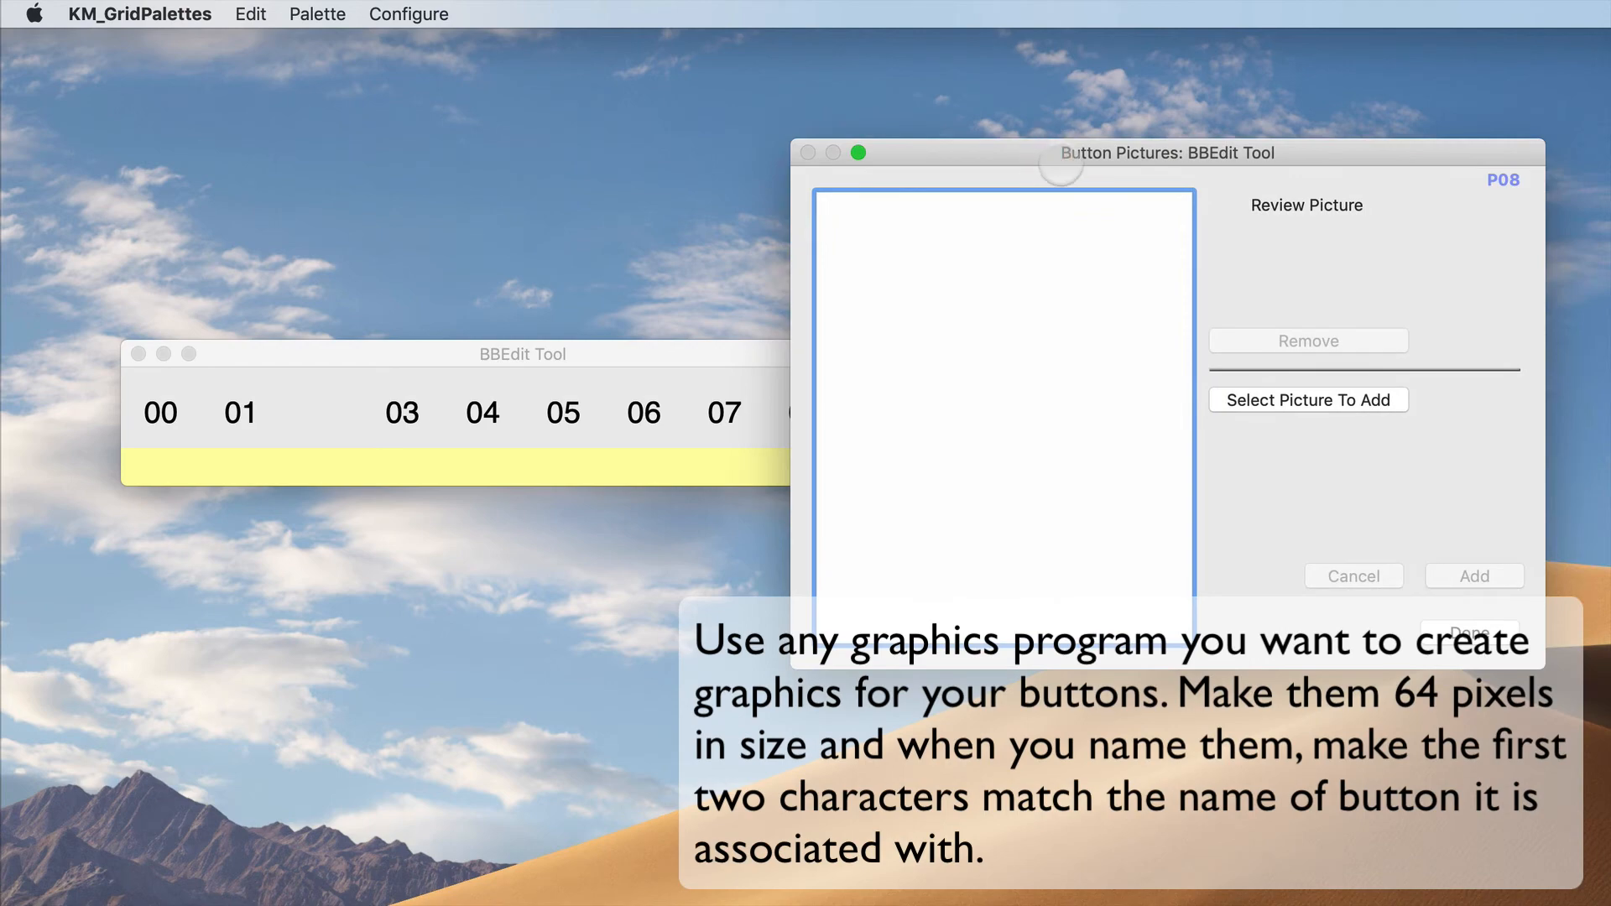
click(1300, 399)
drag(1146, 257, 353, 305)
click(495, 335)
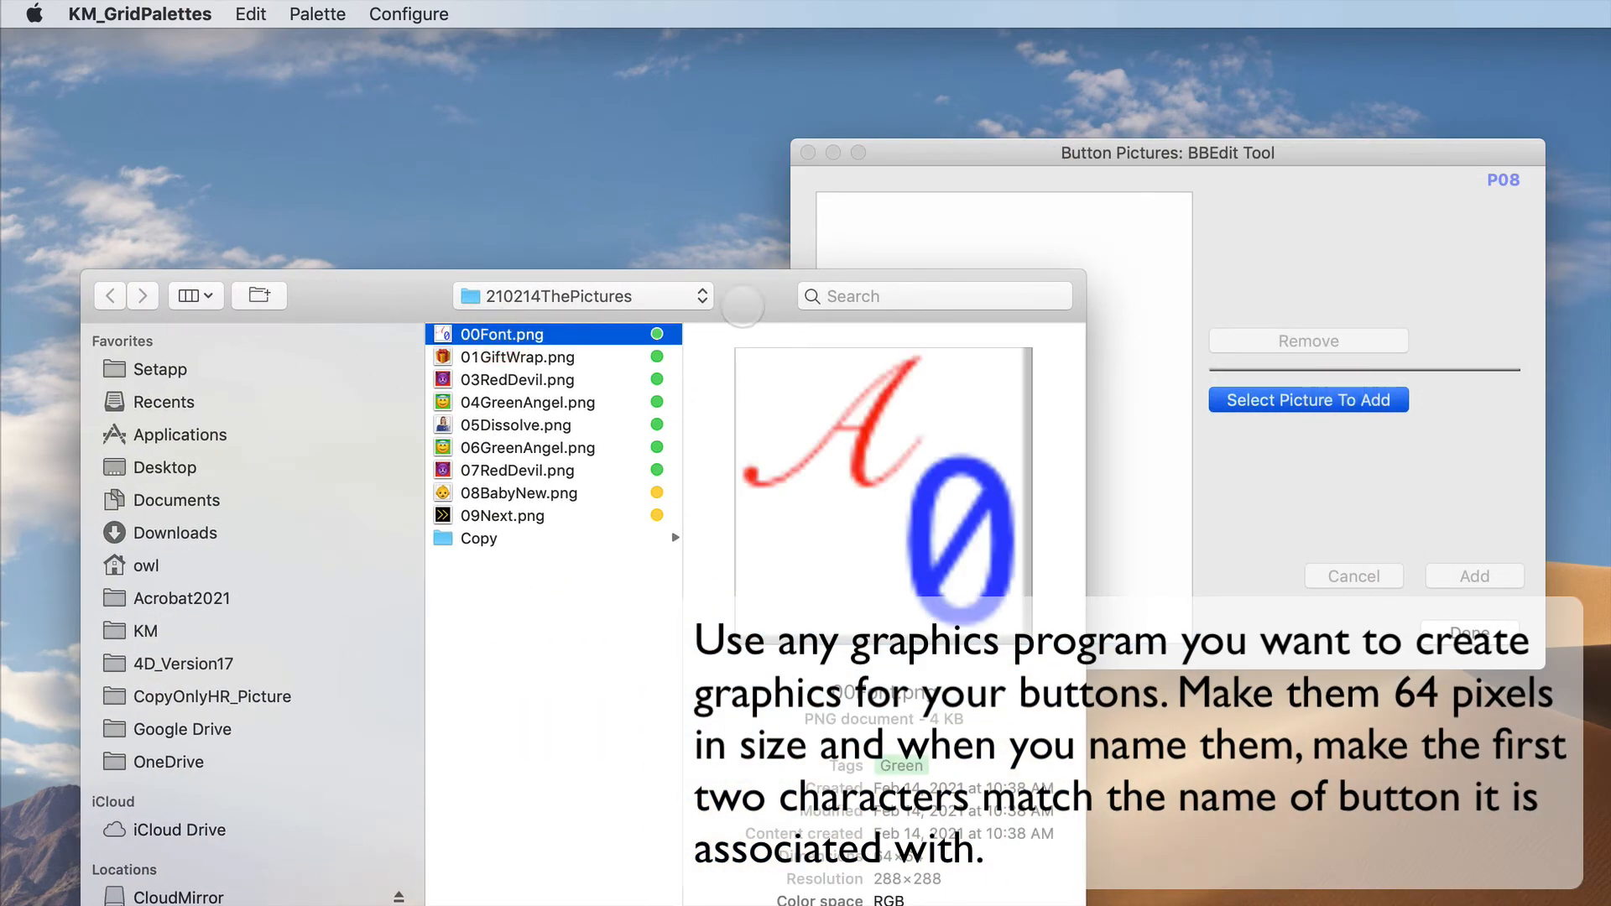
drag(743, 312, 697, 148)
click(991, 835)
click(1480, 575)
- Add 01GiftWrap.png from the 210214ThePictures folder to the palette's button pictures
click(1296, 407)
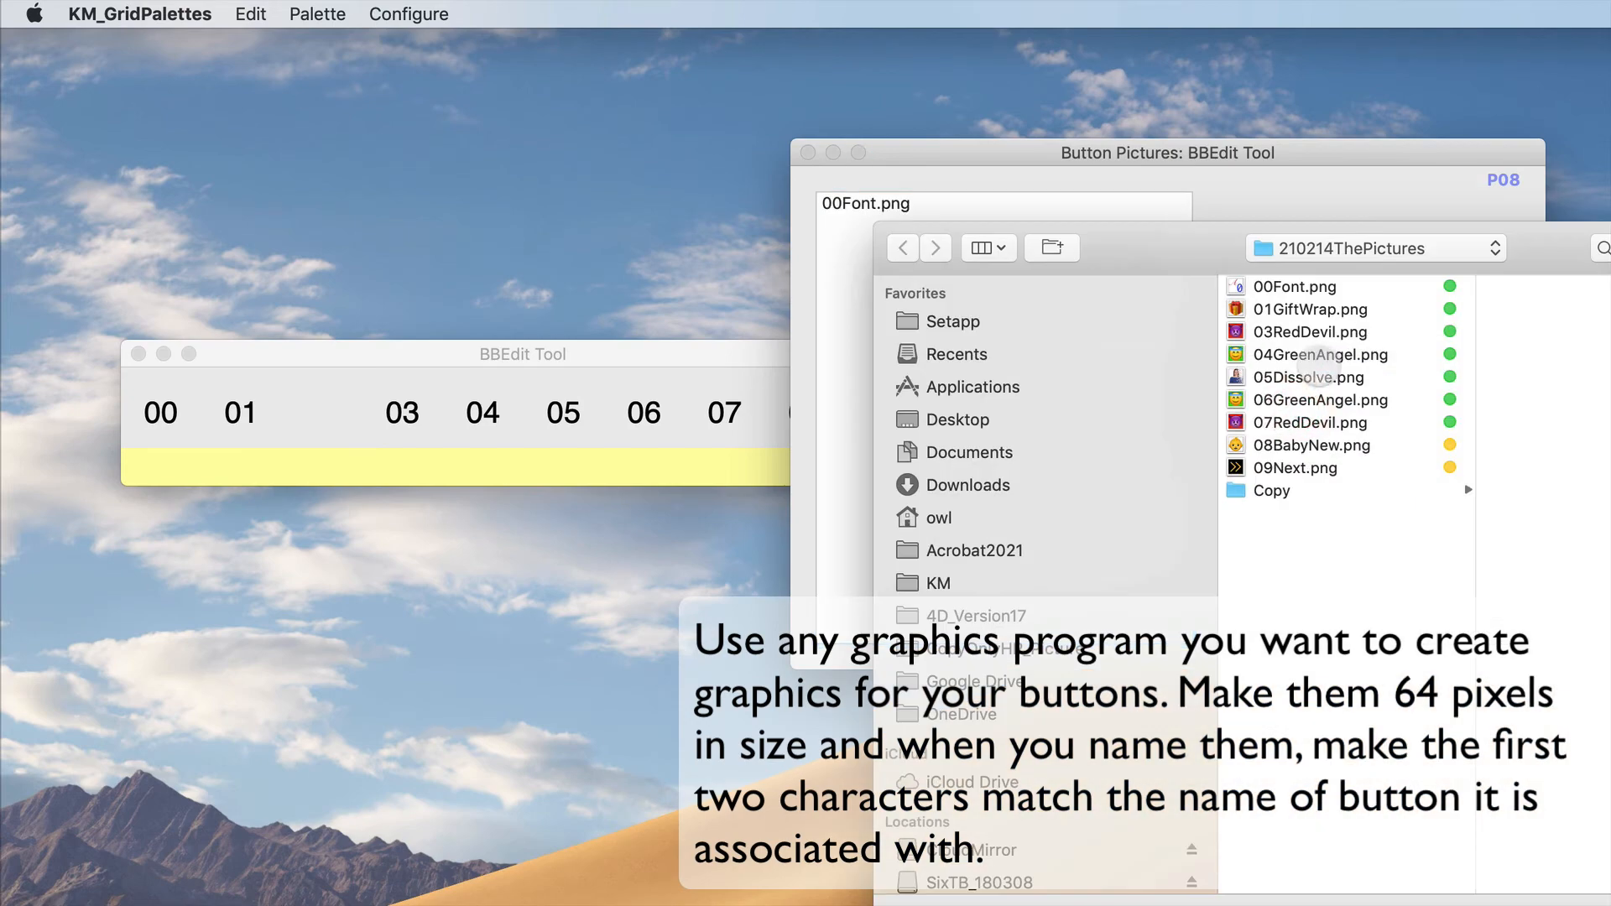
click(1293, 310)
key(Return)
click(1478, 576)
- Add 03RedDevil.png and 04GreenAngel.png from the 210214ThePictures folder to the palette's button pictures
click(1323, 406)
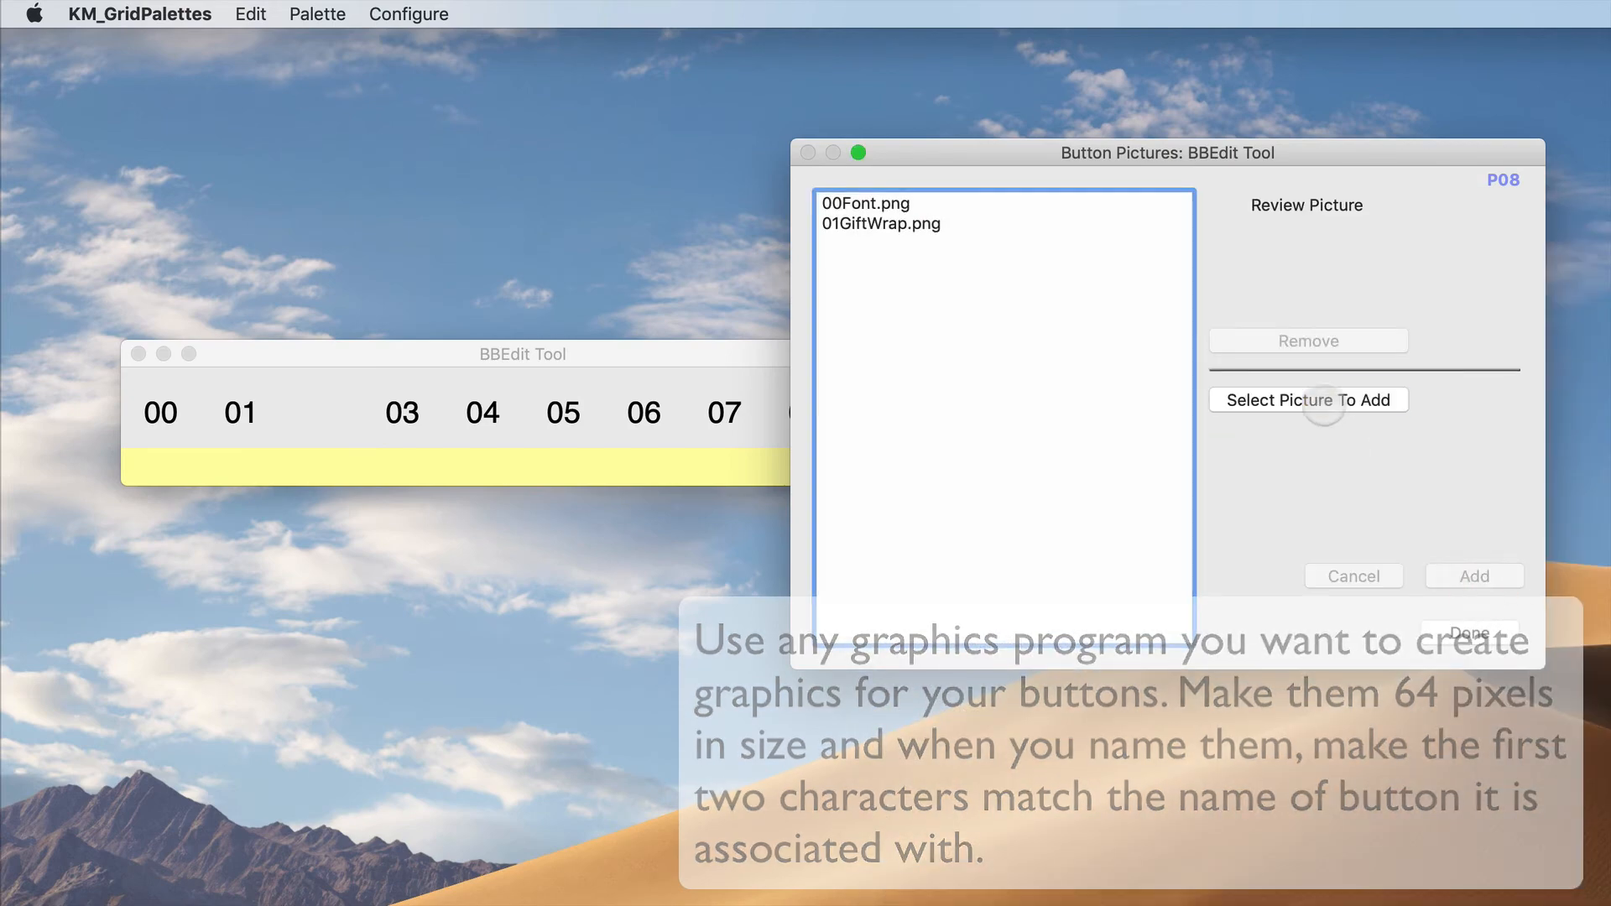
click(1324, 336)
key(Return)
click(1476, 575)
click(1312, 400)
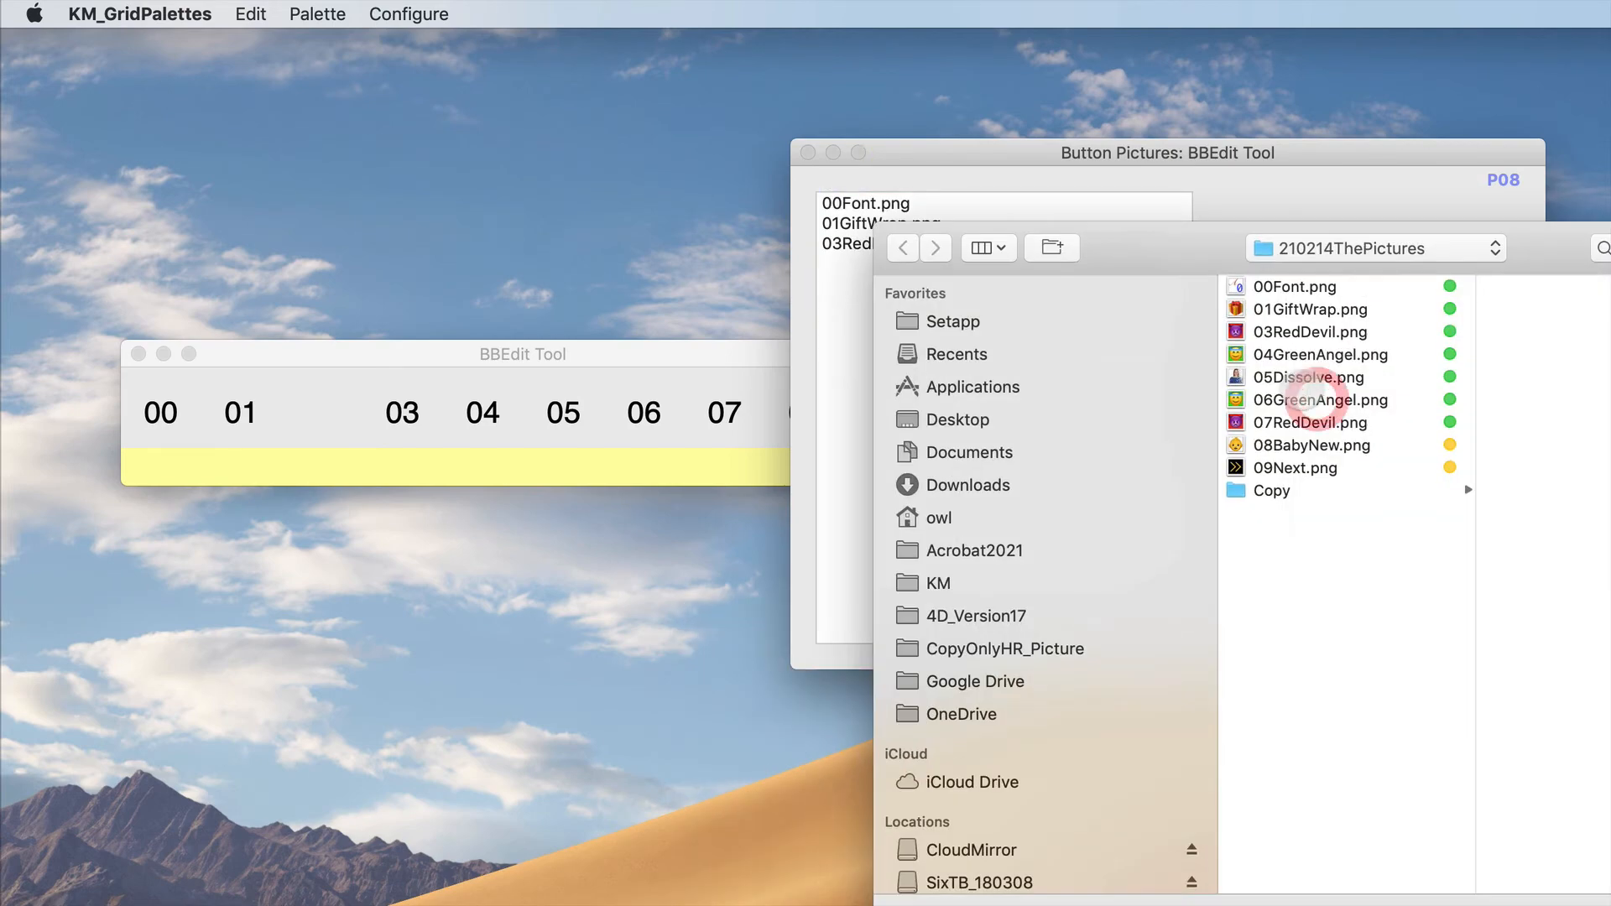
click(1309, 359)
key(Return)
click(1481, 579)
- Add 05Dissolve.png and 06GreenAngel.png to the BBEdit Tool palette's button pictures
click(1342, 400)
click(1334, 375)
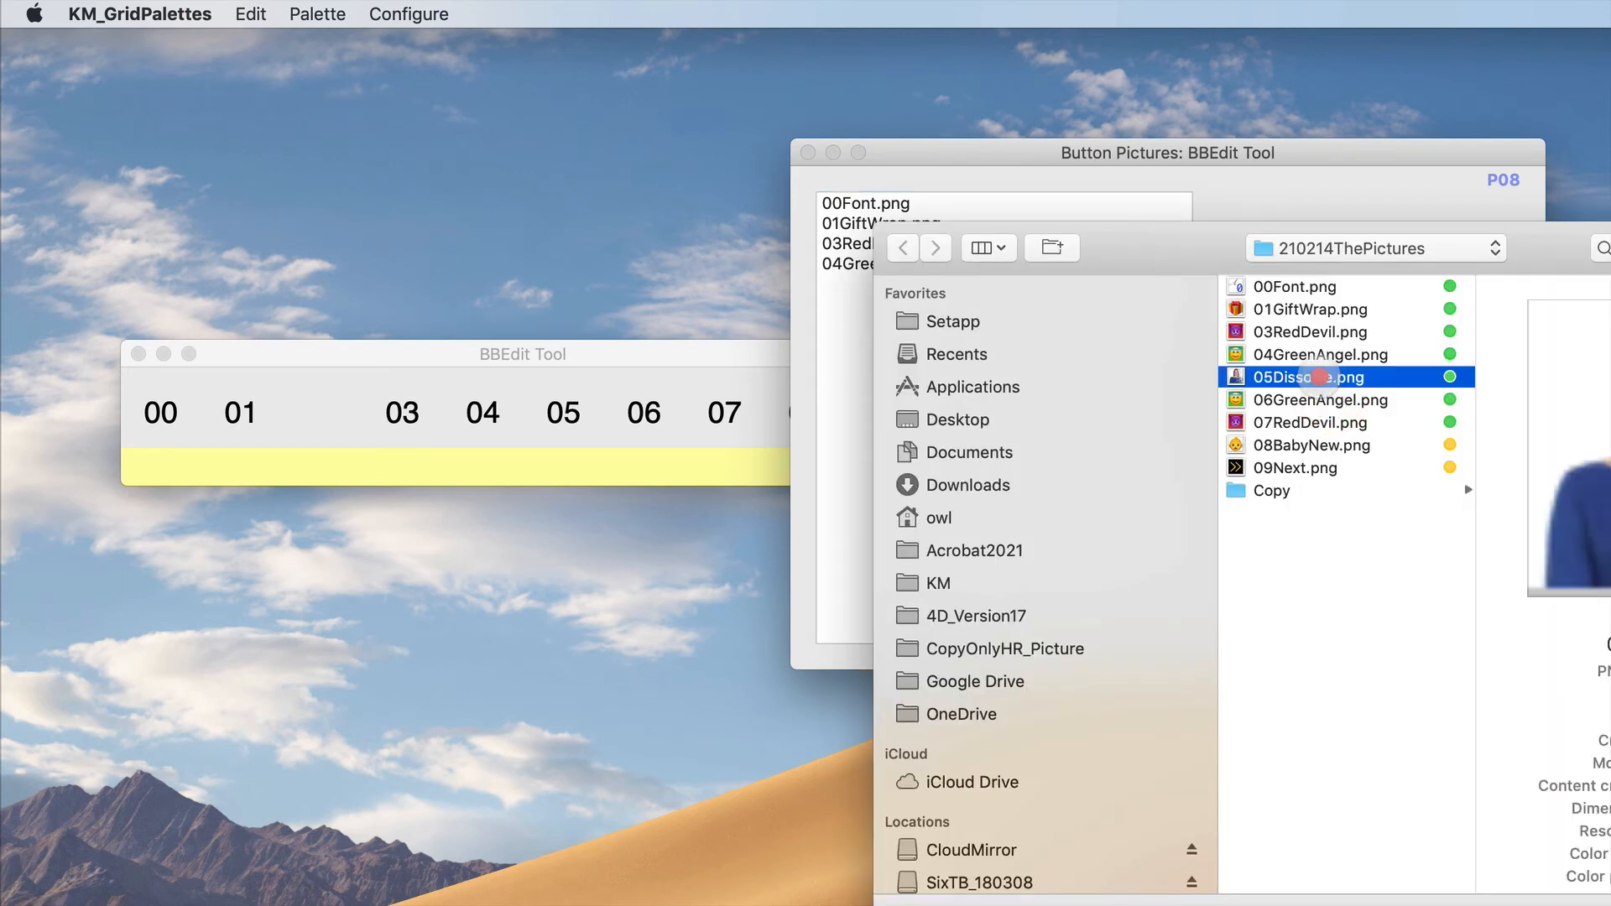
key(Return)
click(1463, 575)
click(1329, 399)
click(1330, 399)
key(Return)
click(1474, 576)
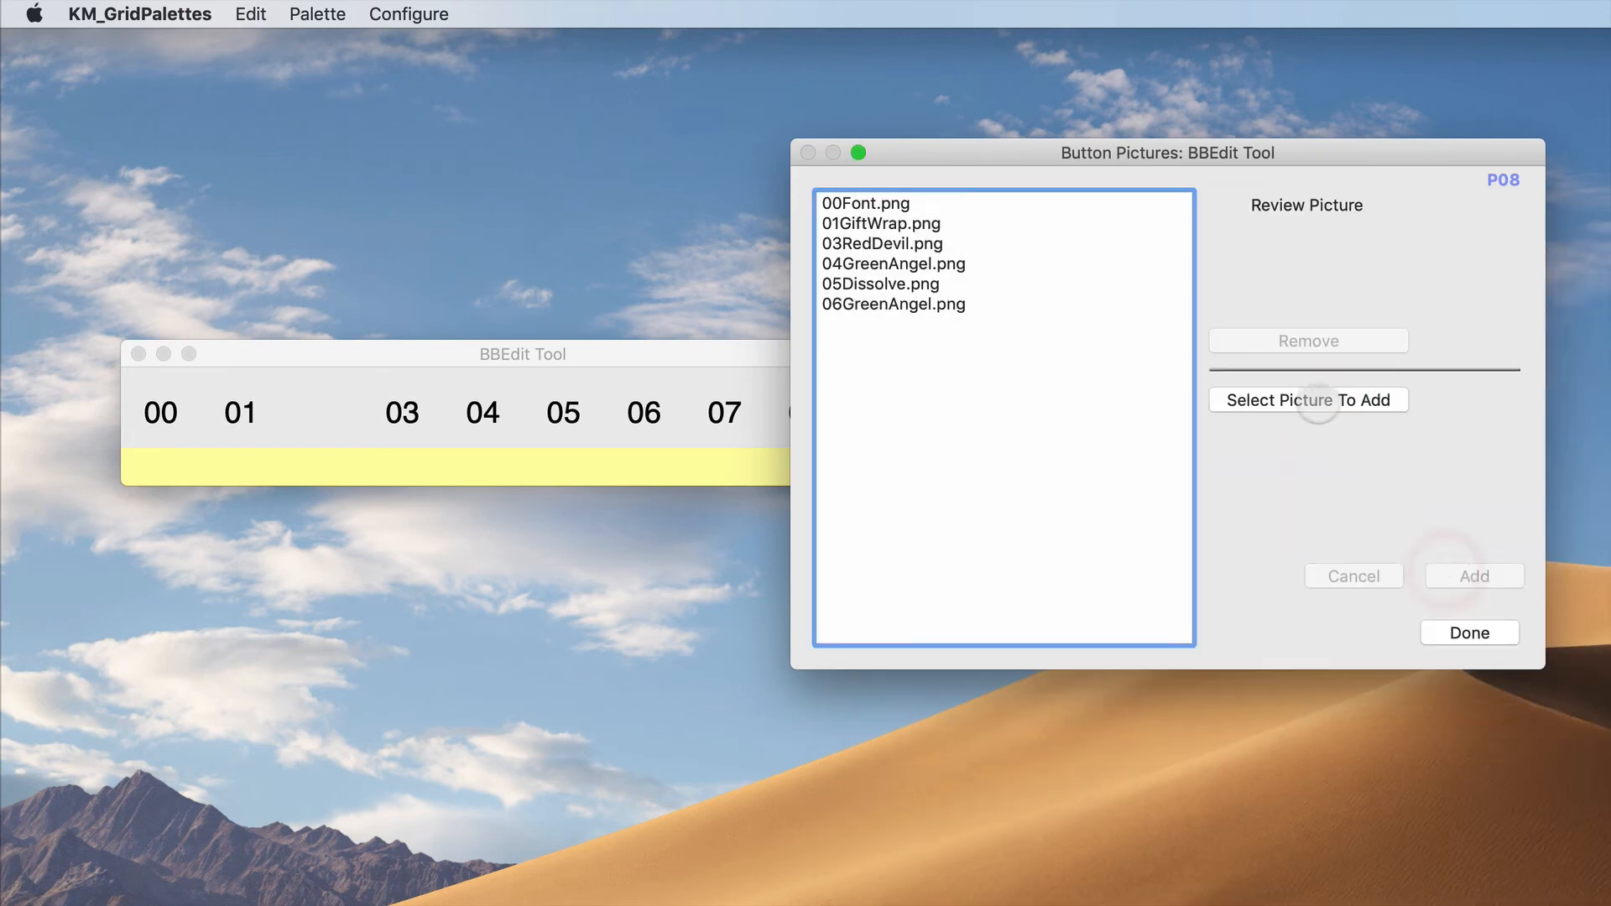
- Add 07RedDevil.png and 08BabyNew.png to the BBEdit Tool palette's button pictures
click(1320, 400)
click(1313, 422)
key(Return)
click(1308, 399)
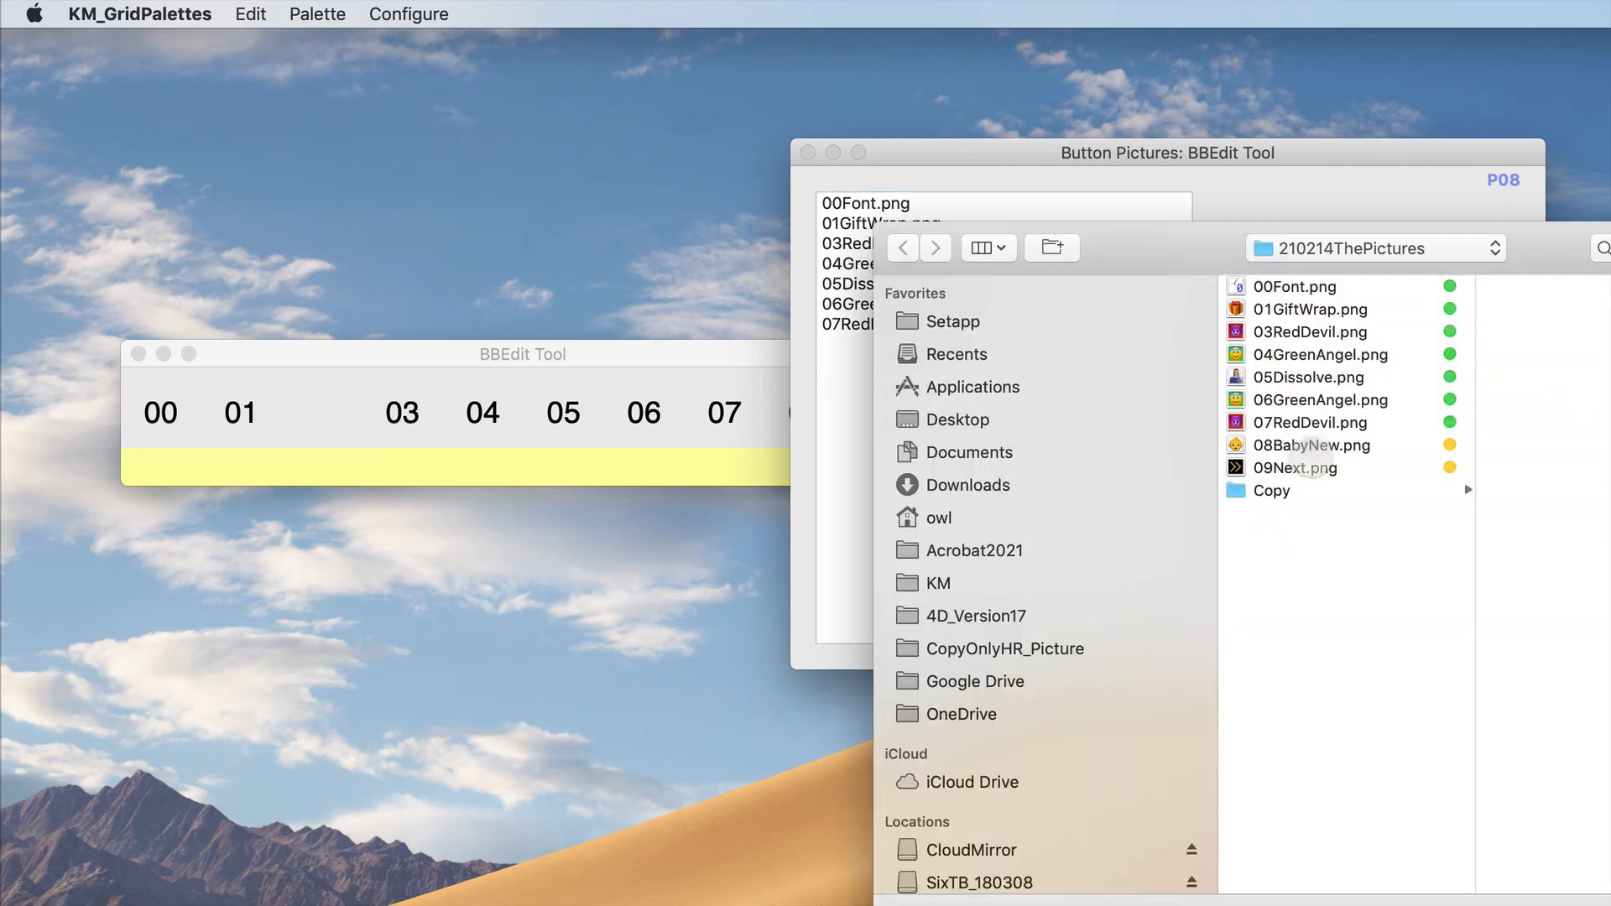
double_click(1301, 450)
click(1474, 575)
- Add 09Next.png to the button pictures and finish the picture setup for the BBEdit Tool palette
click(1273, 398)
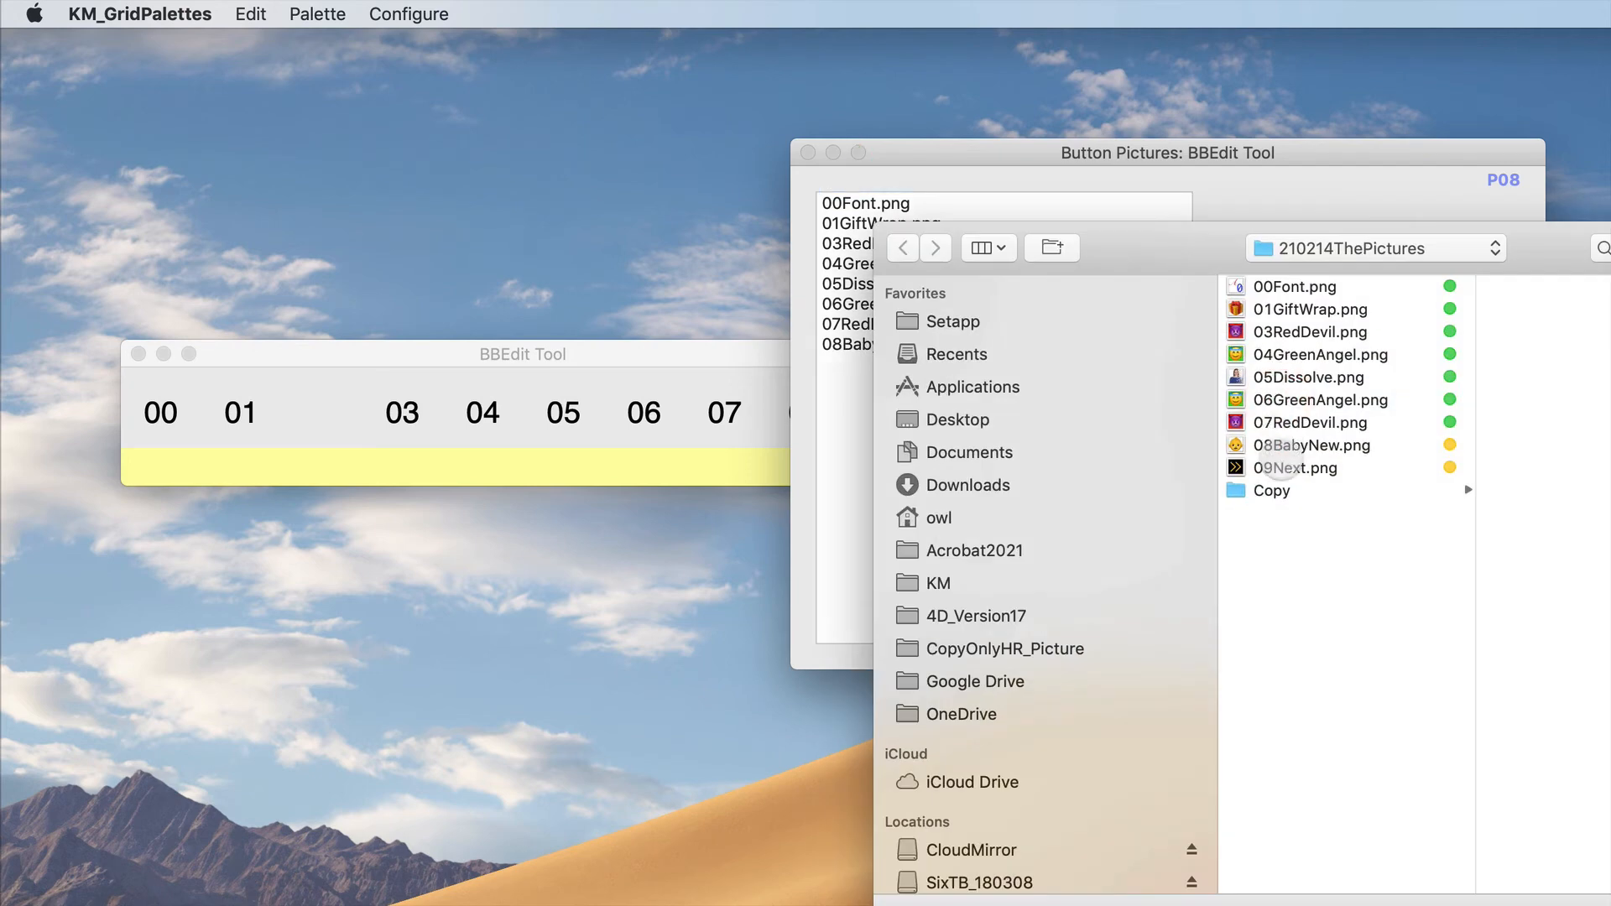
double_click(1288, 469)
click(1445, 570)
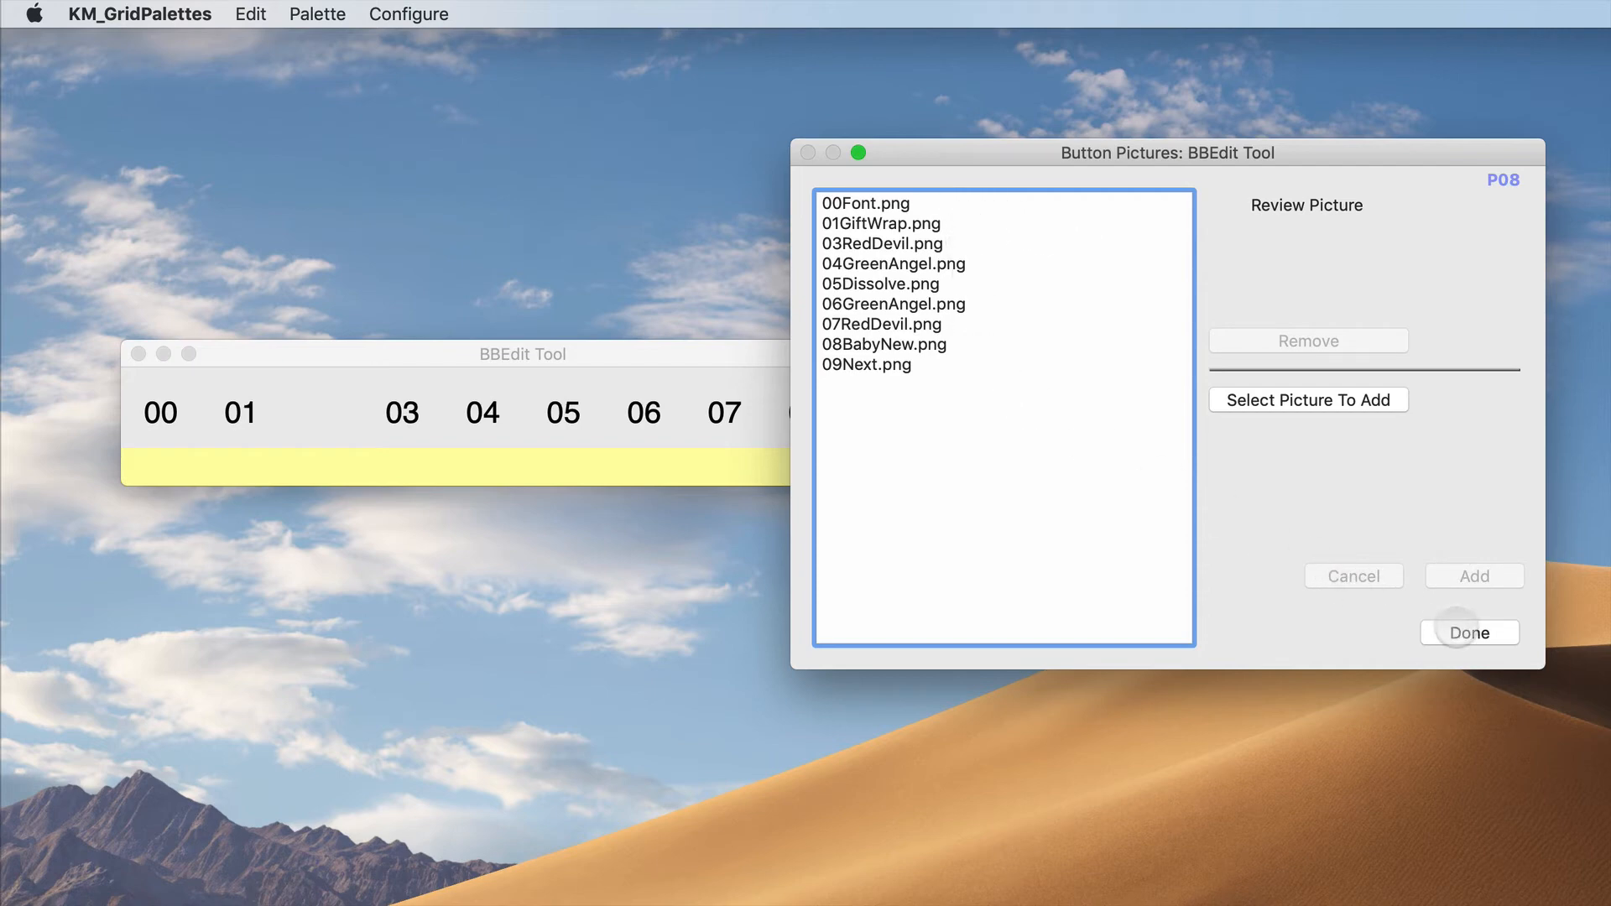
click(1458, 629)
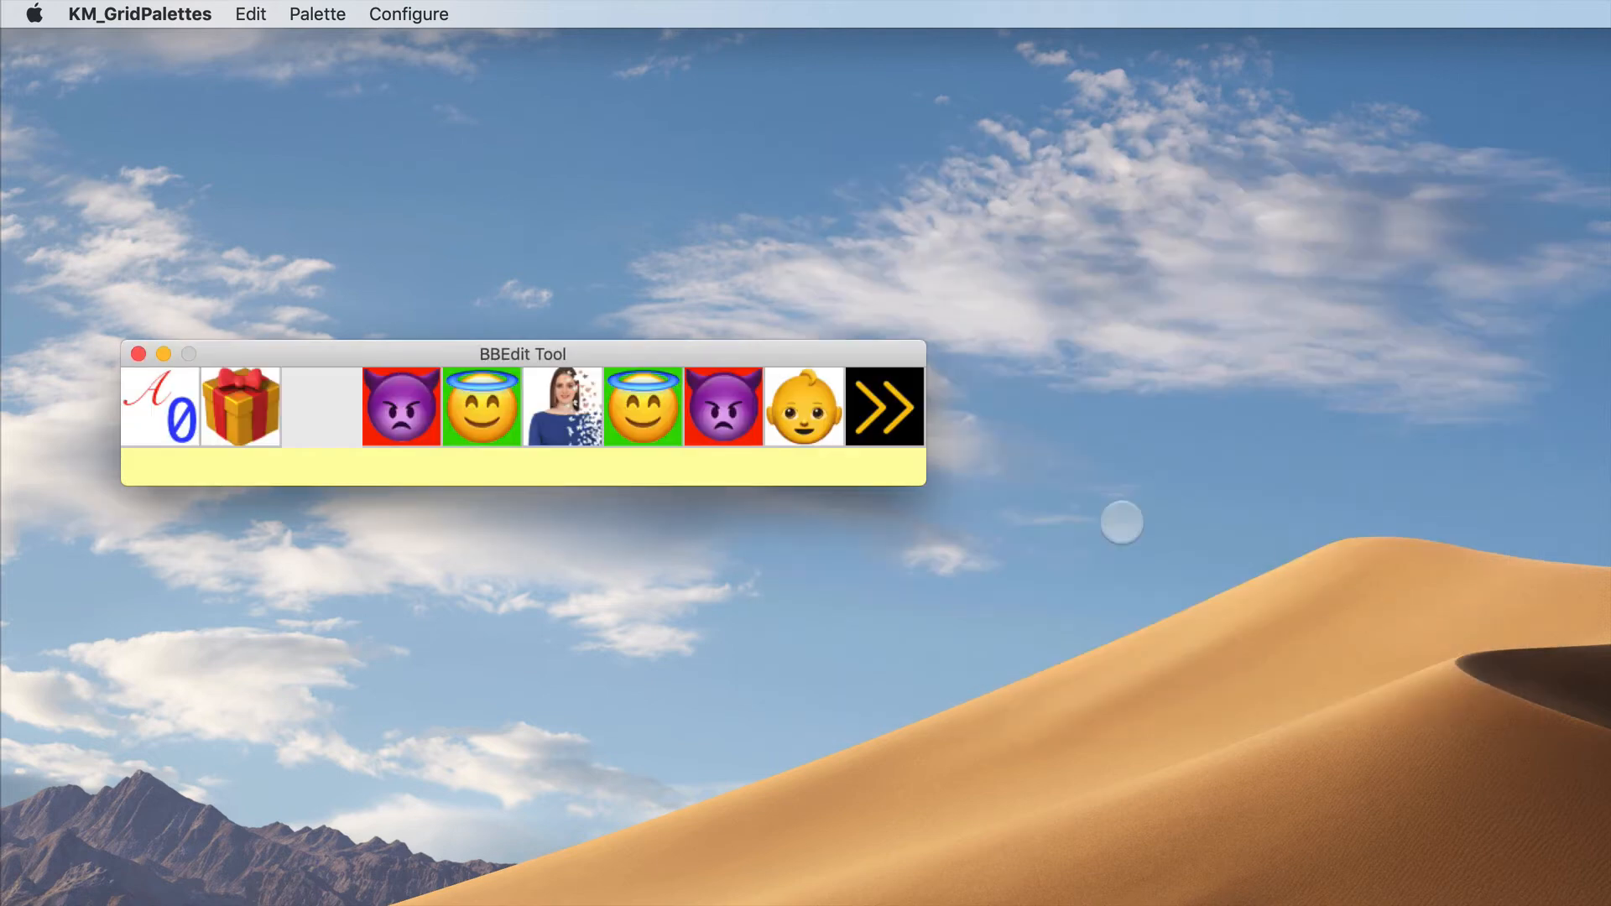
- Show palette P04, switch to palette P07, and place the BBEdit Compare palette near the desktop's upper-left corner
drag(778, 357, 813, 390)
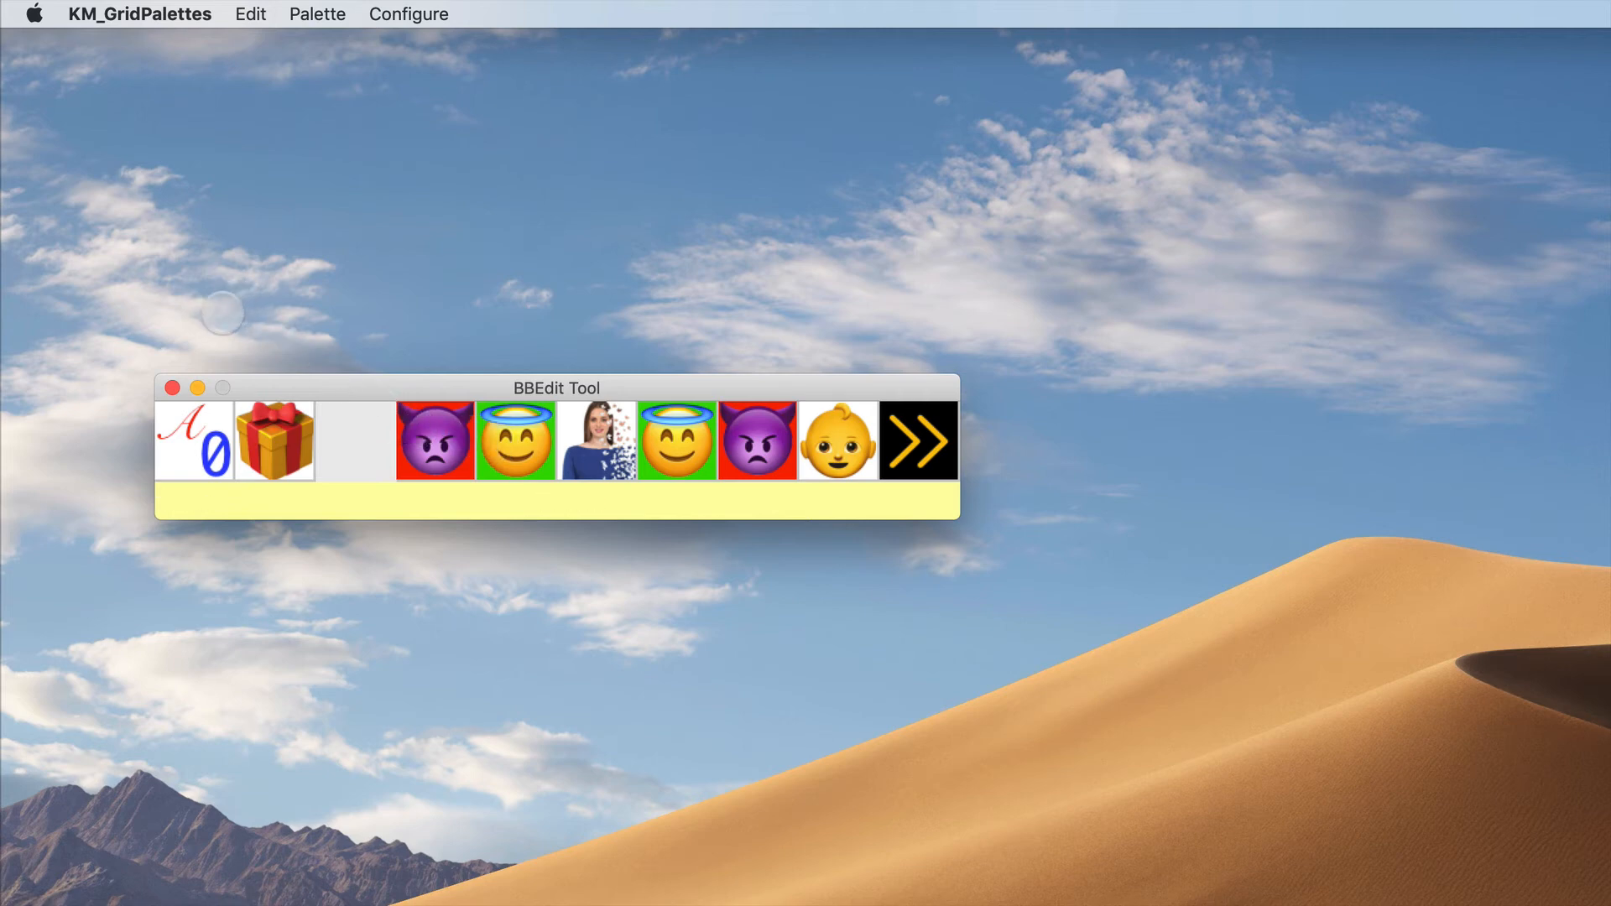
click(321, 13)
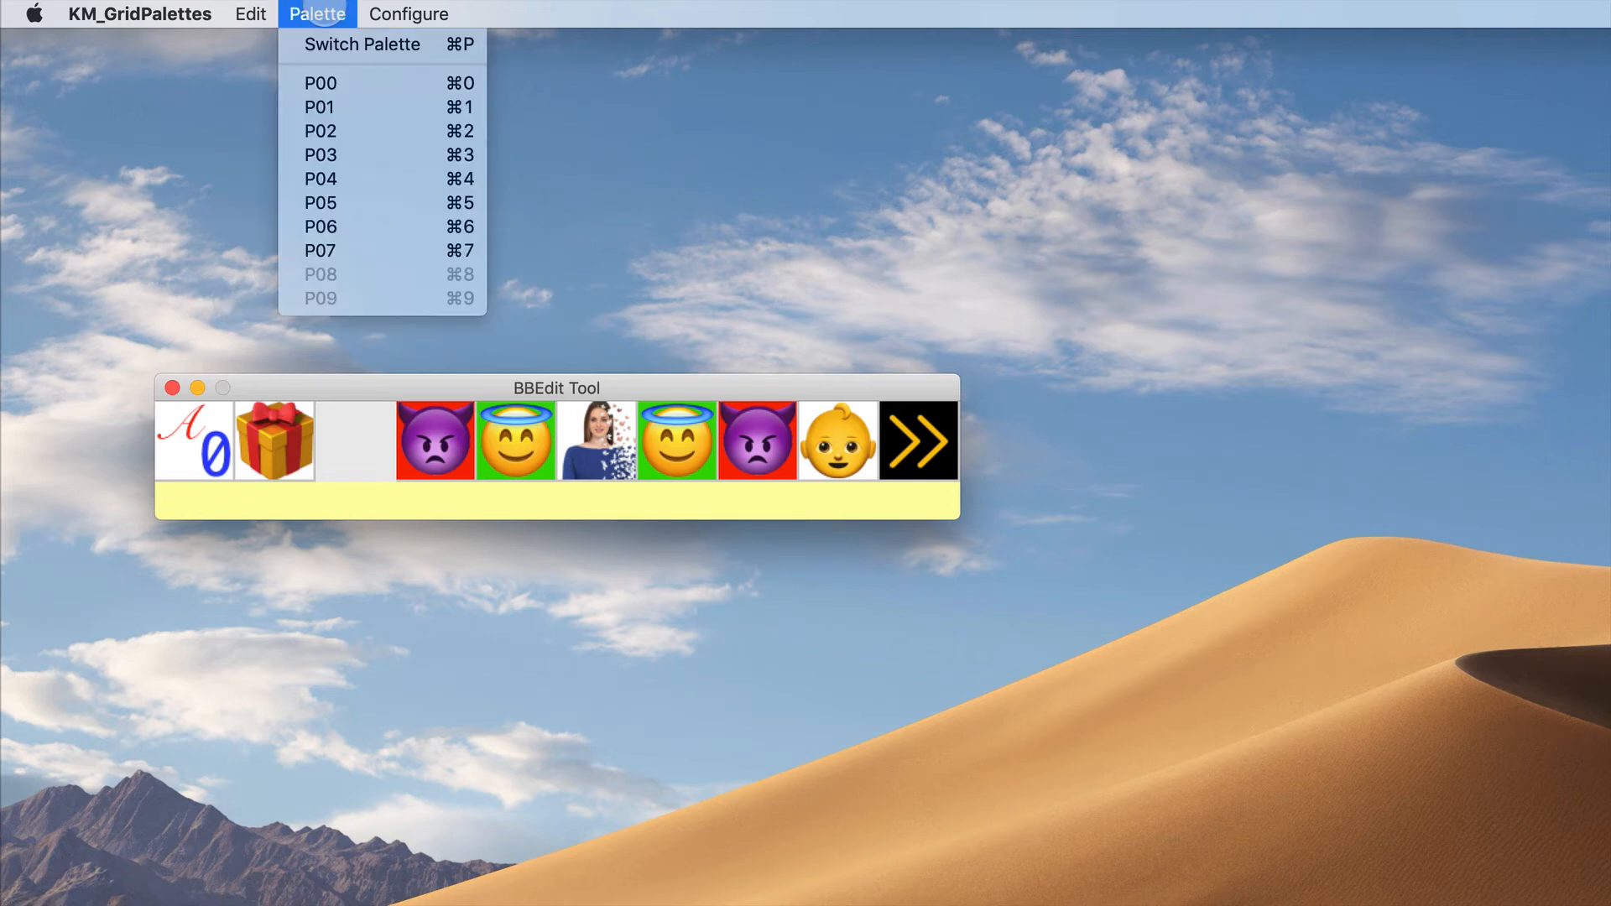
click(333, 177)
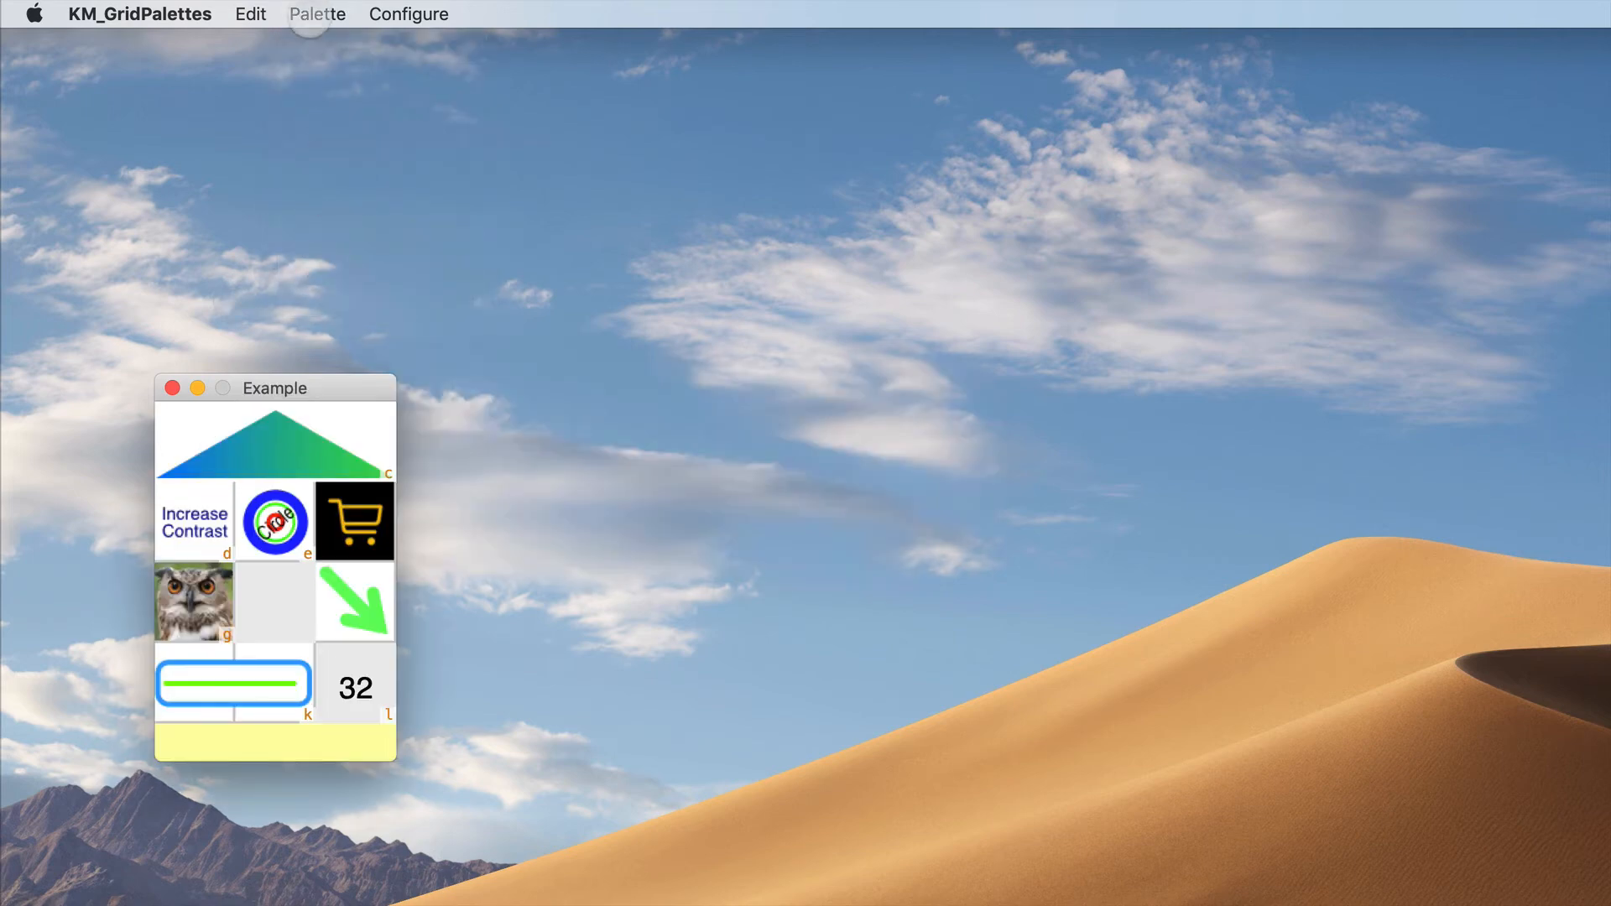
click(310, 17)
click(367, 245)
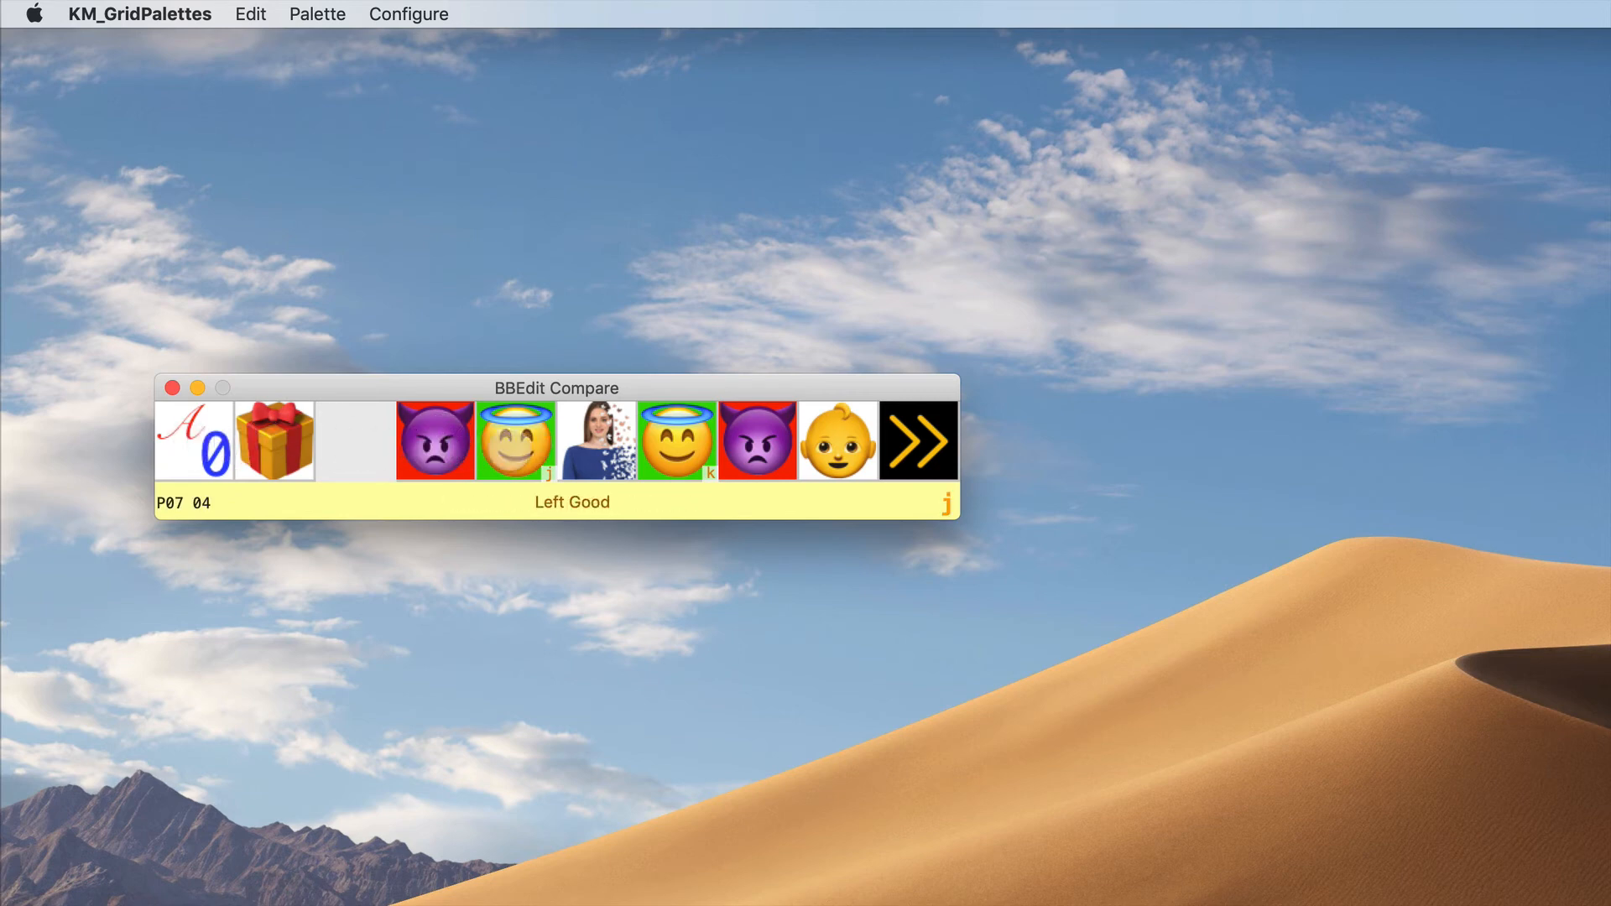
drag(622, 384, 483, 93)
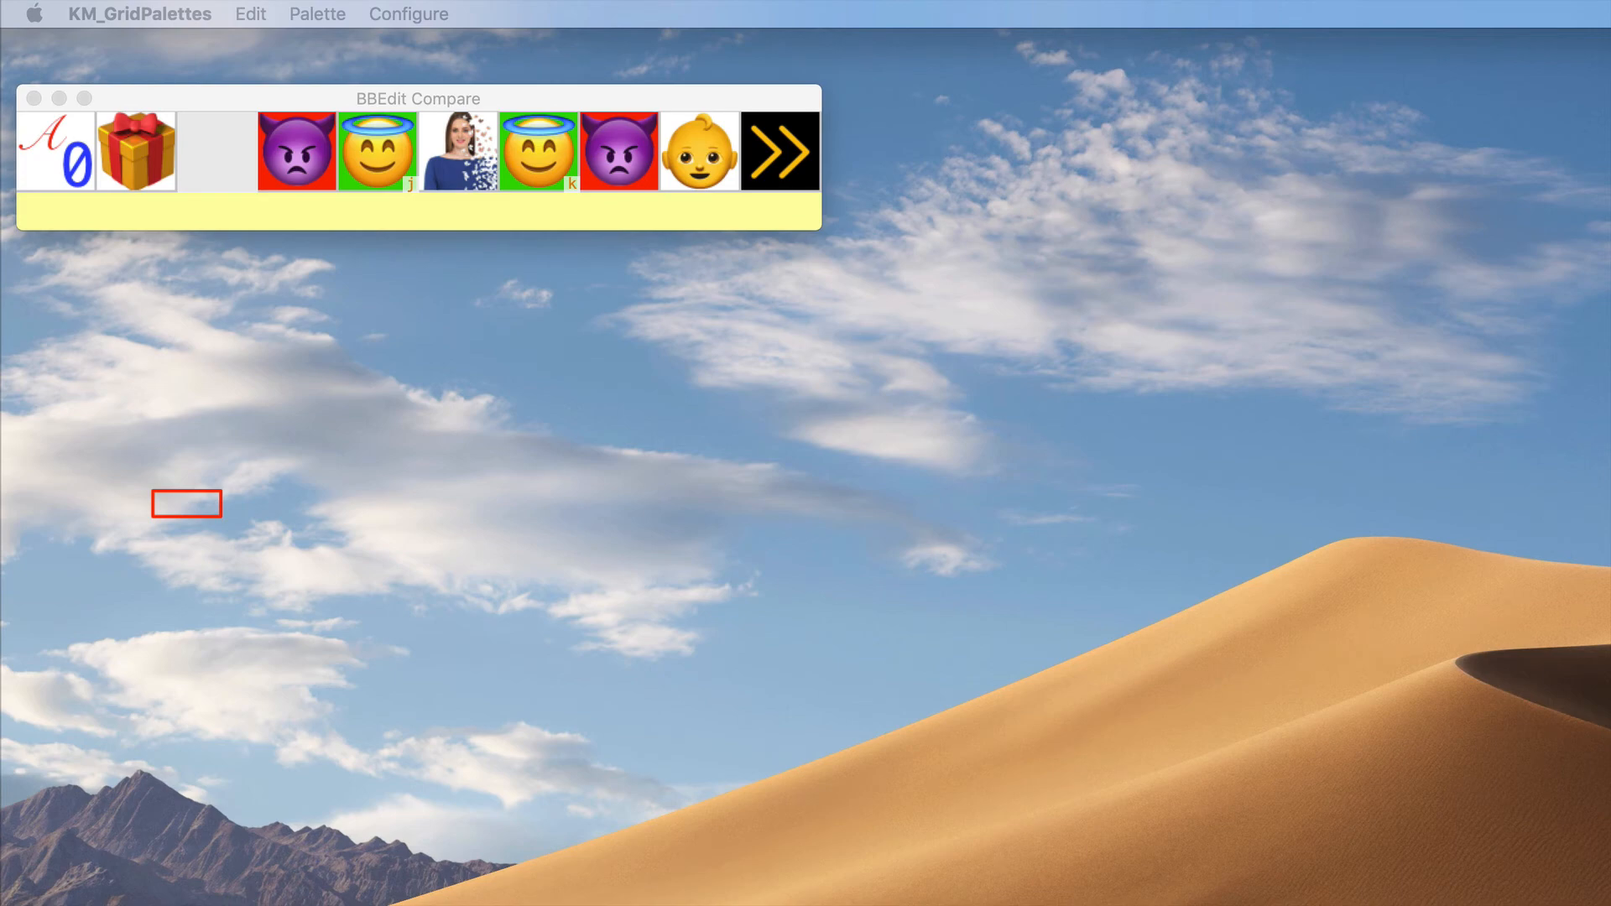
- Switch to Keyboard Maestro Editor, go to the start of macro P07 and show it in the read-only view
drag(1610, 235, 467, 79)
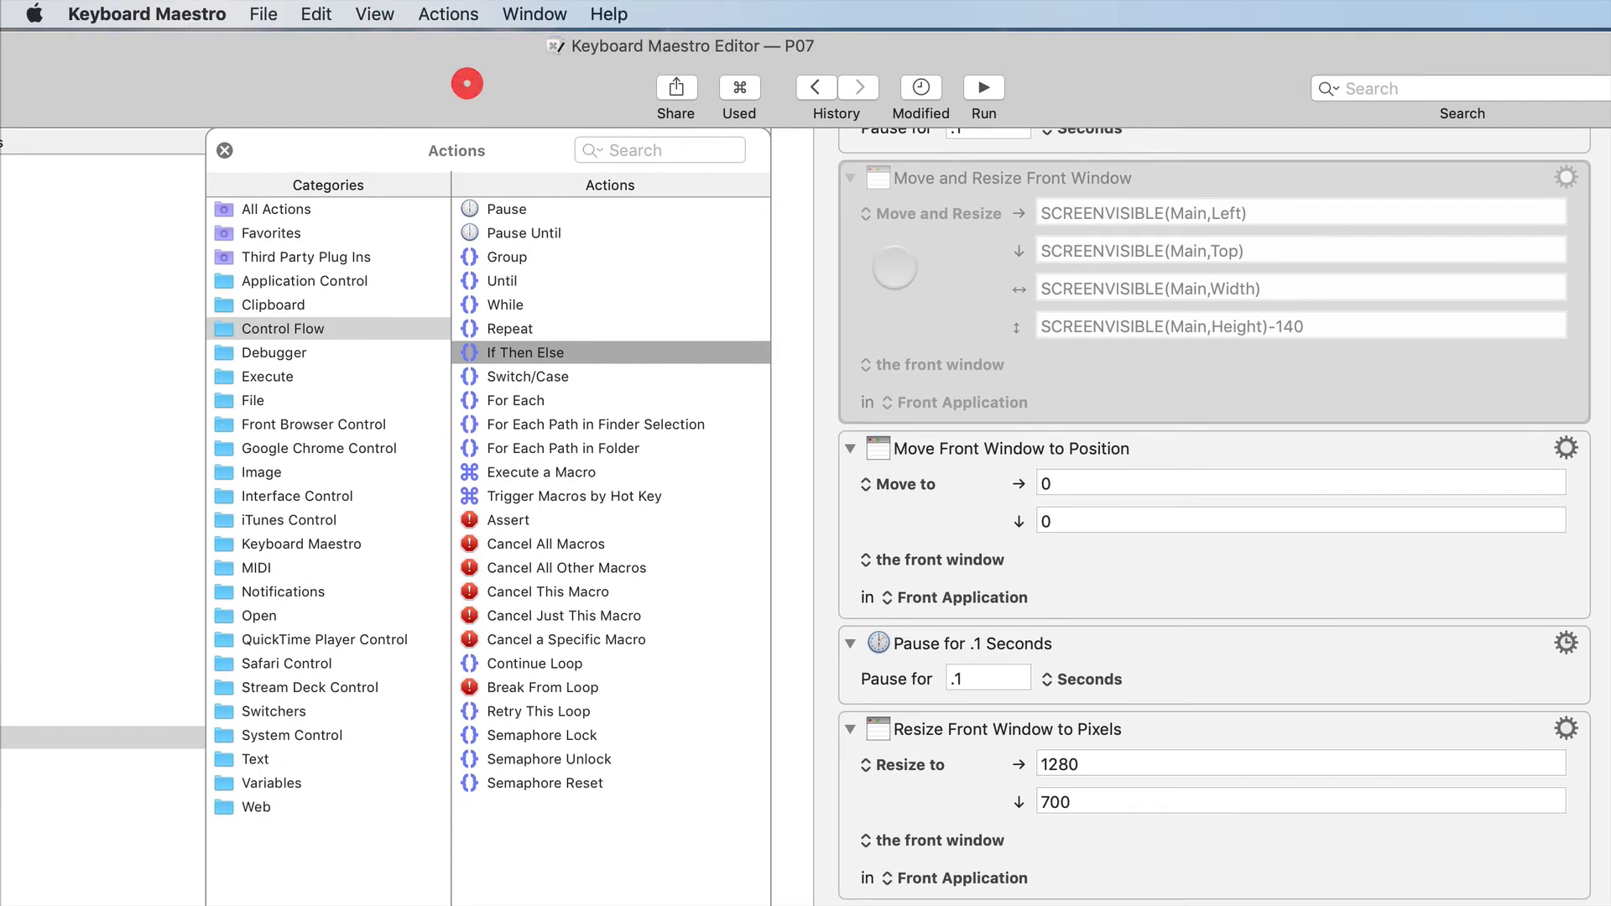
scroll(906, 274, up, 12)
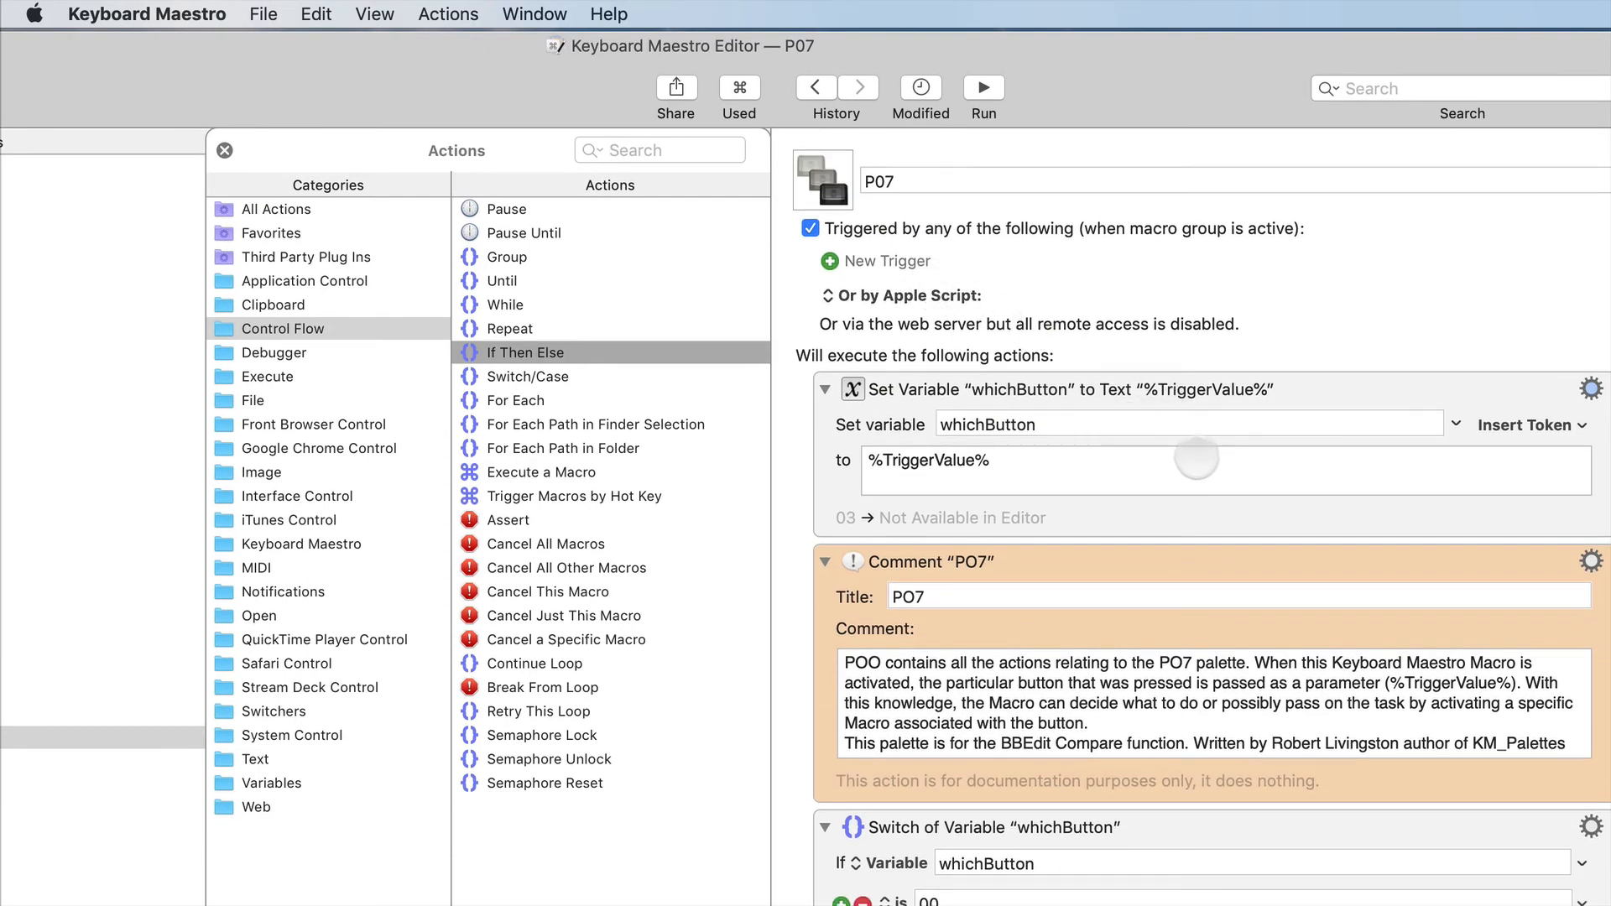
key(super+e)
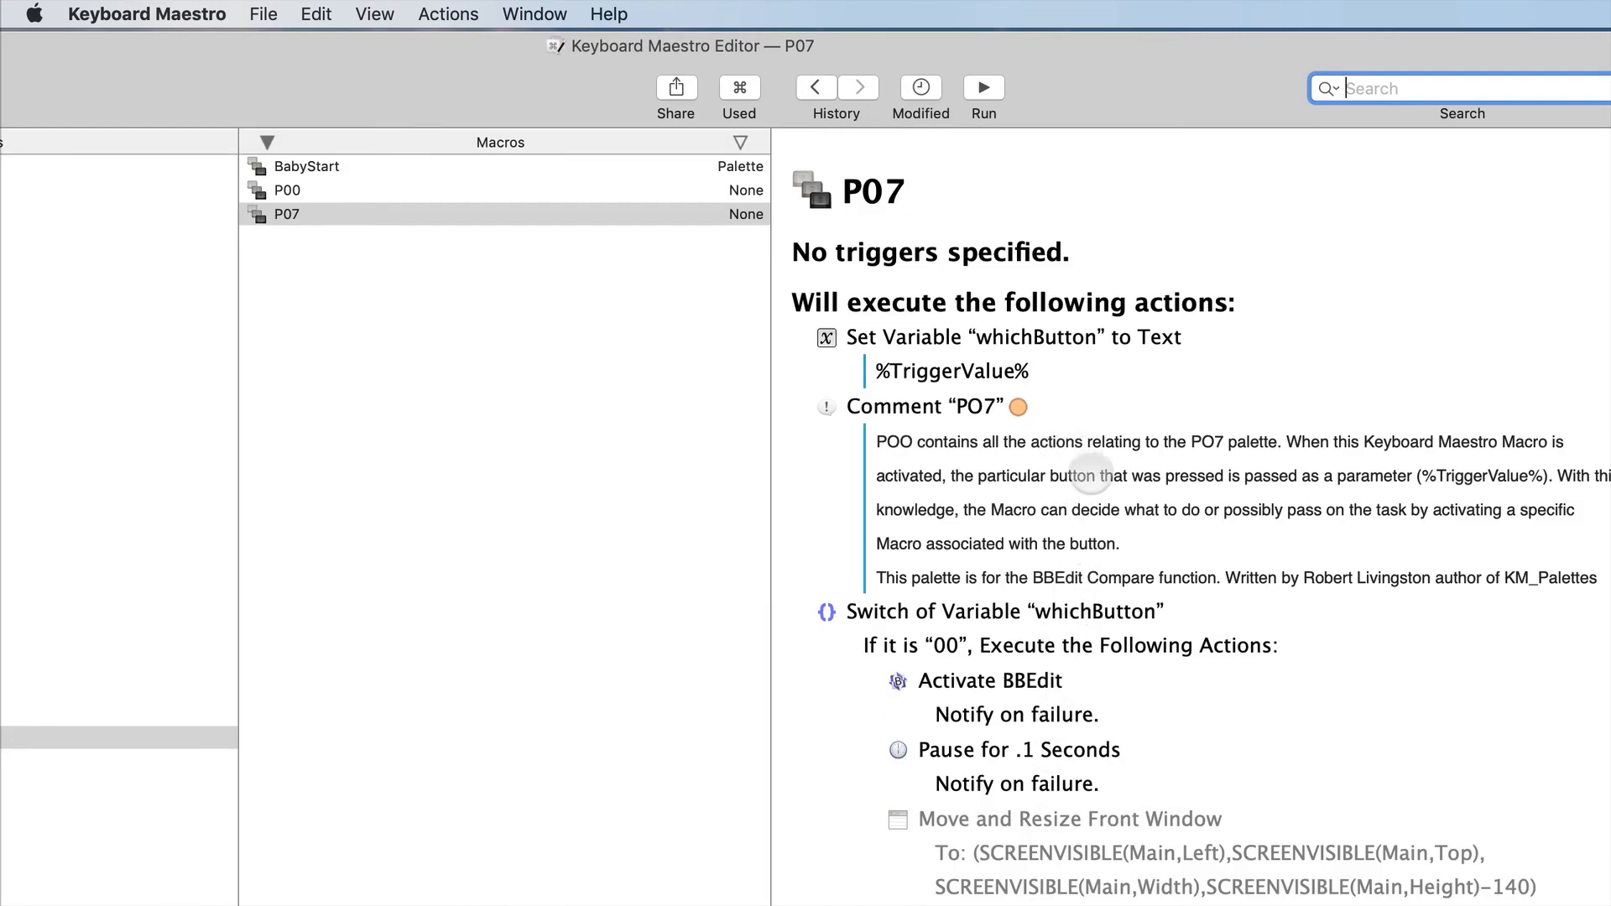
- Examine macro P07's whichButton variable, its comment, and the actions the switch runs for buttons 00 and 01
scroll(1068, 445, down, 3)
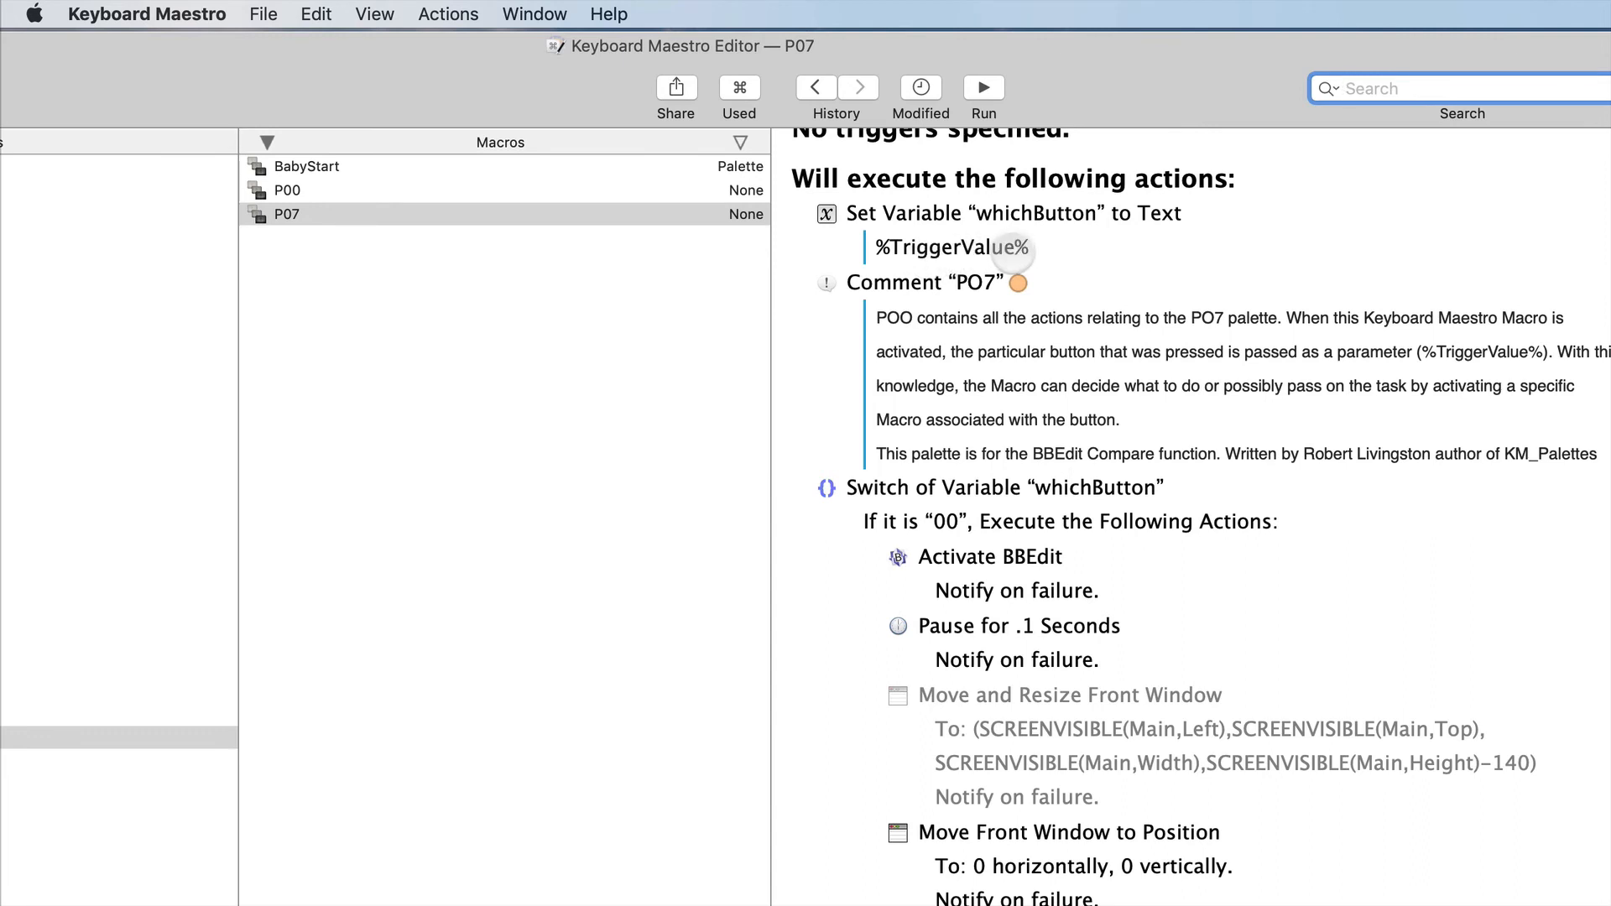
scroll(1013, 248, up, 3)
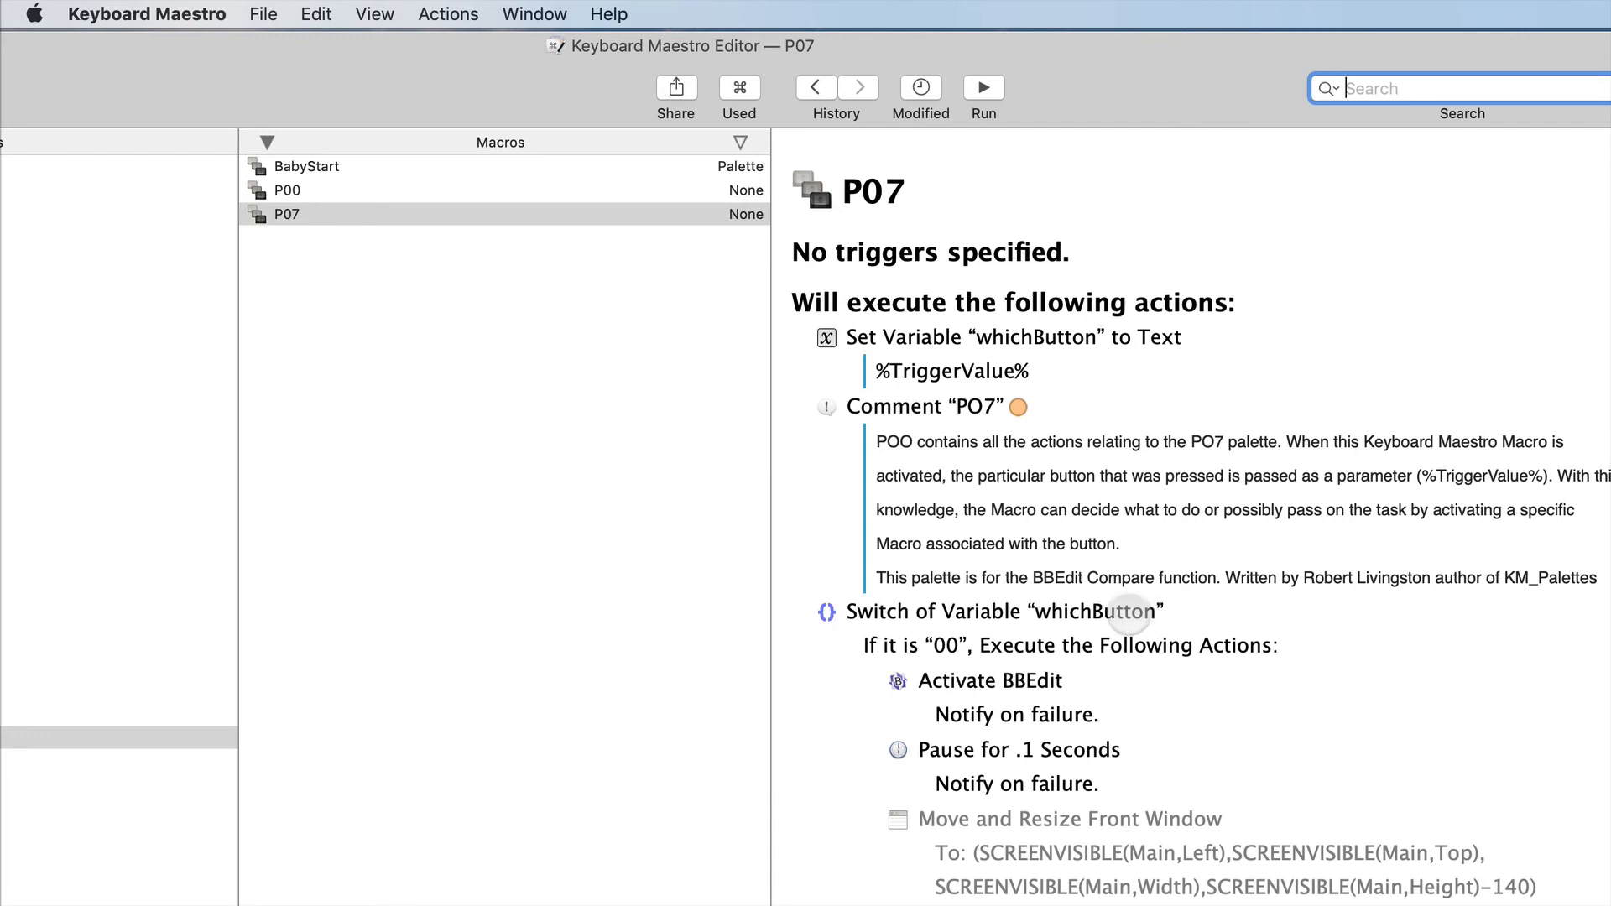
scroll(1063, 678, down, 3)
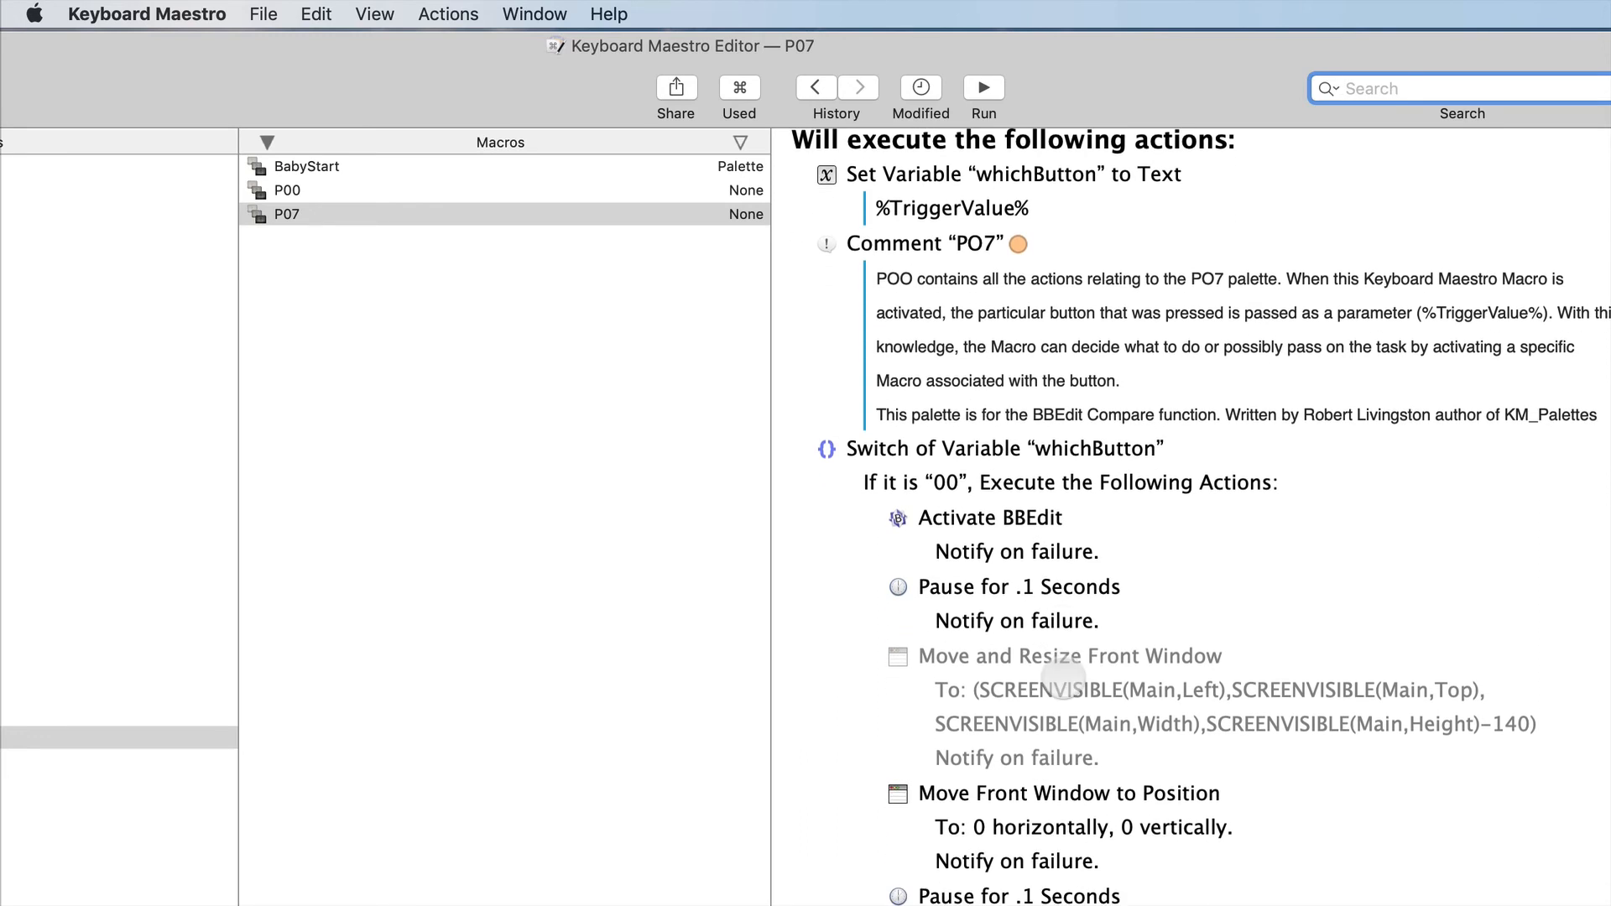
scroll(1062, 677, down, 2)
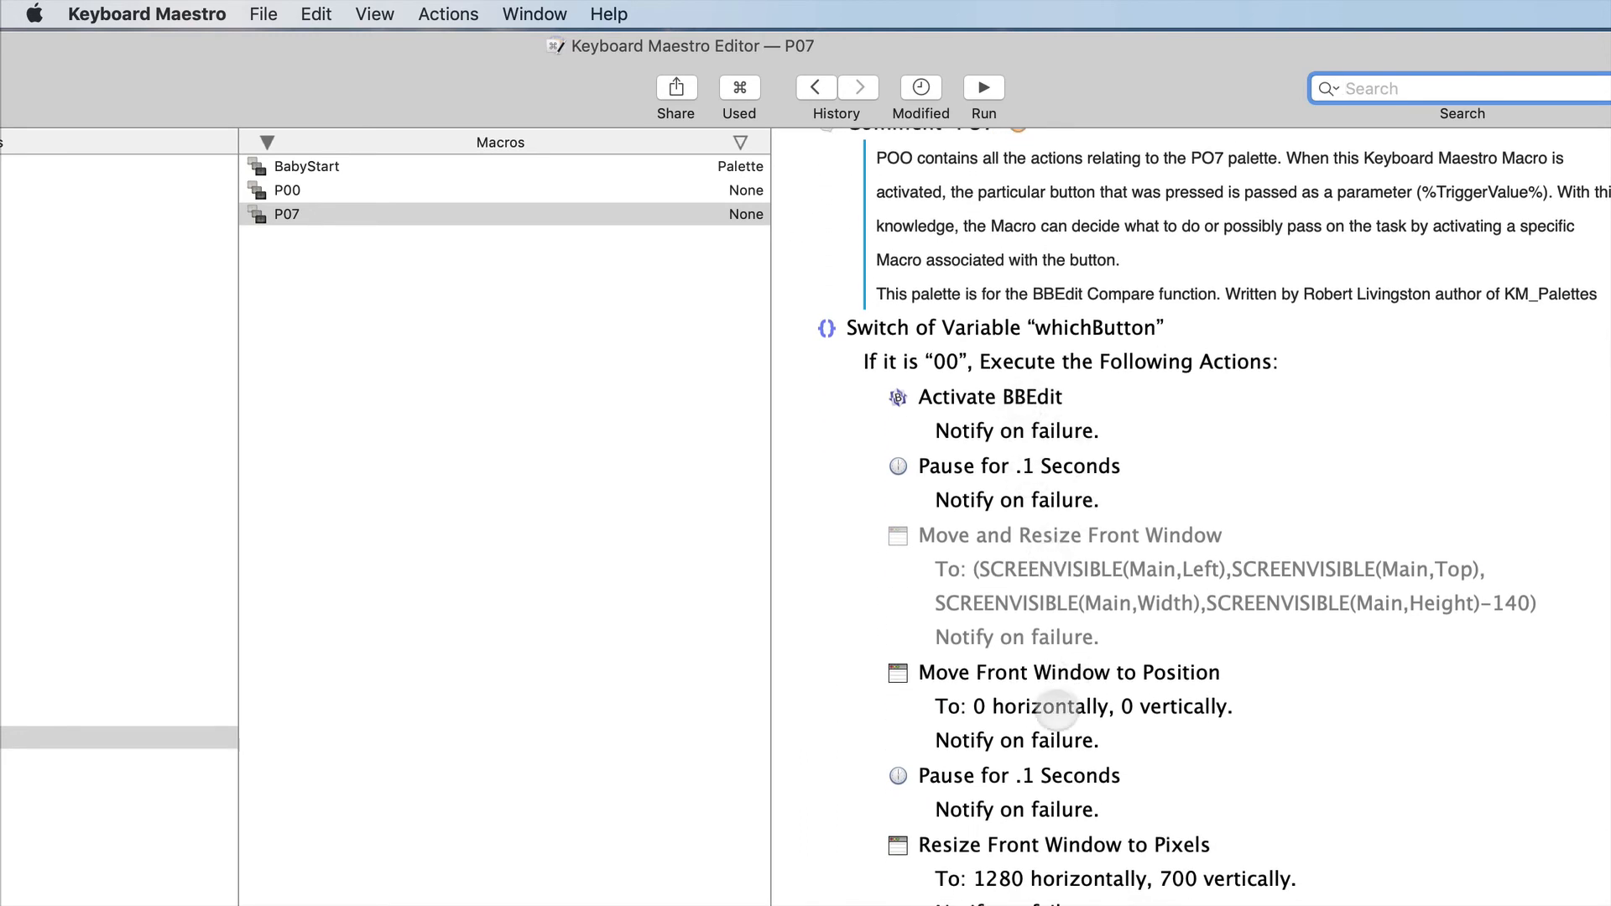
scroll(1055, 707, down, 7)
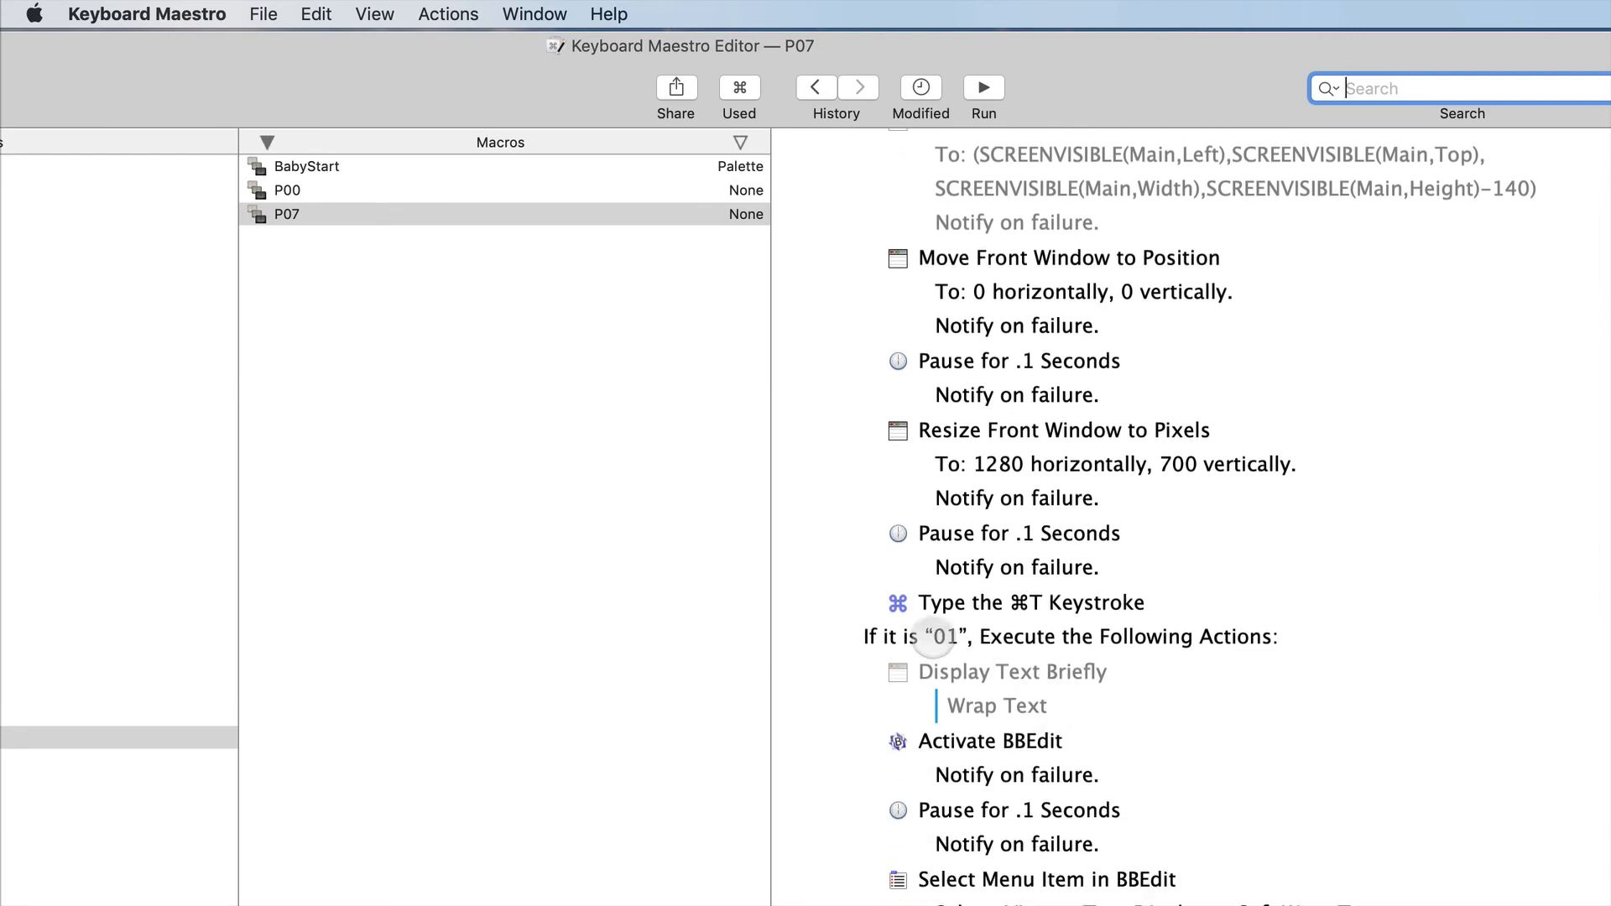
scroll(940, 621, up, 6)
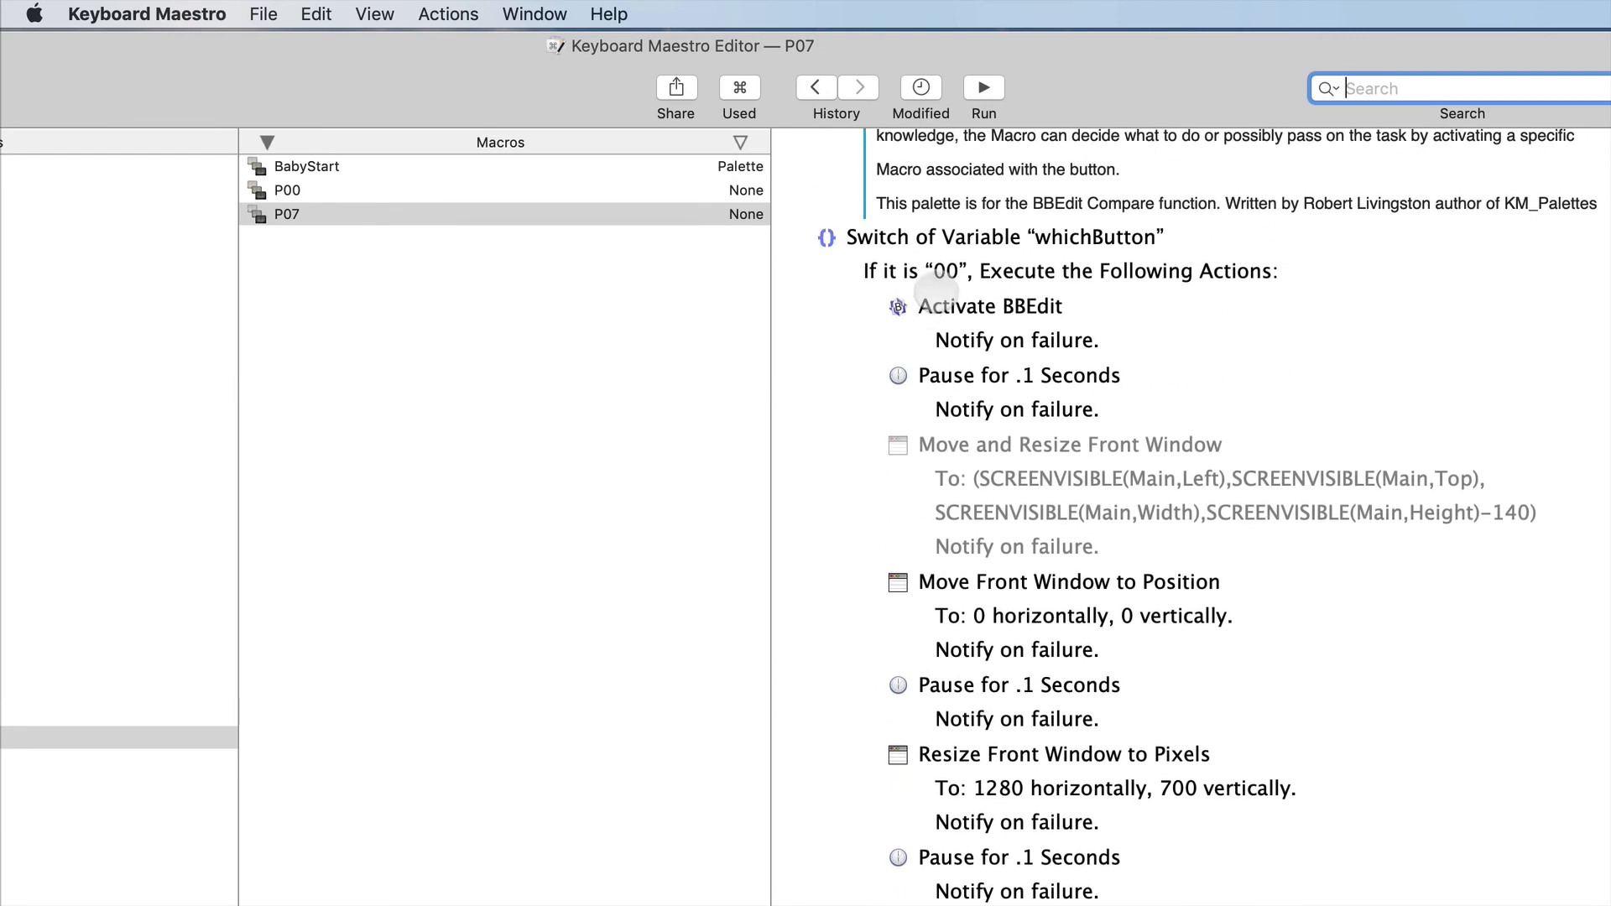
scroll(989, 511, down, 6)
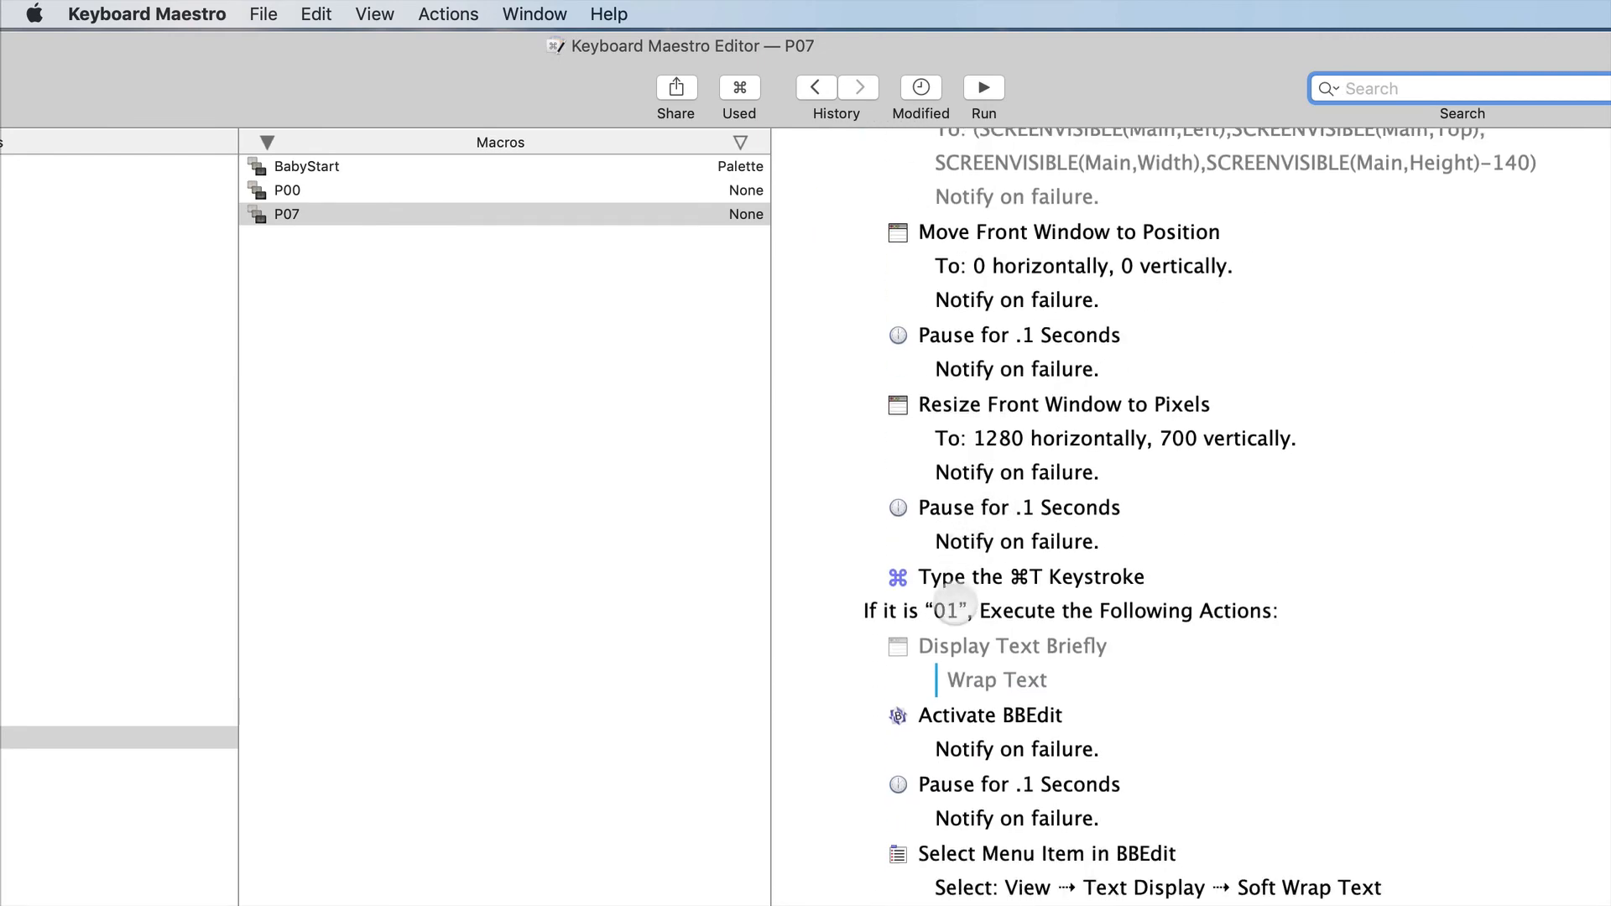
scroll(954, 610, down, 10)
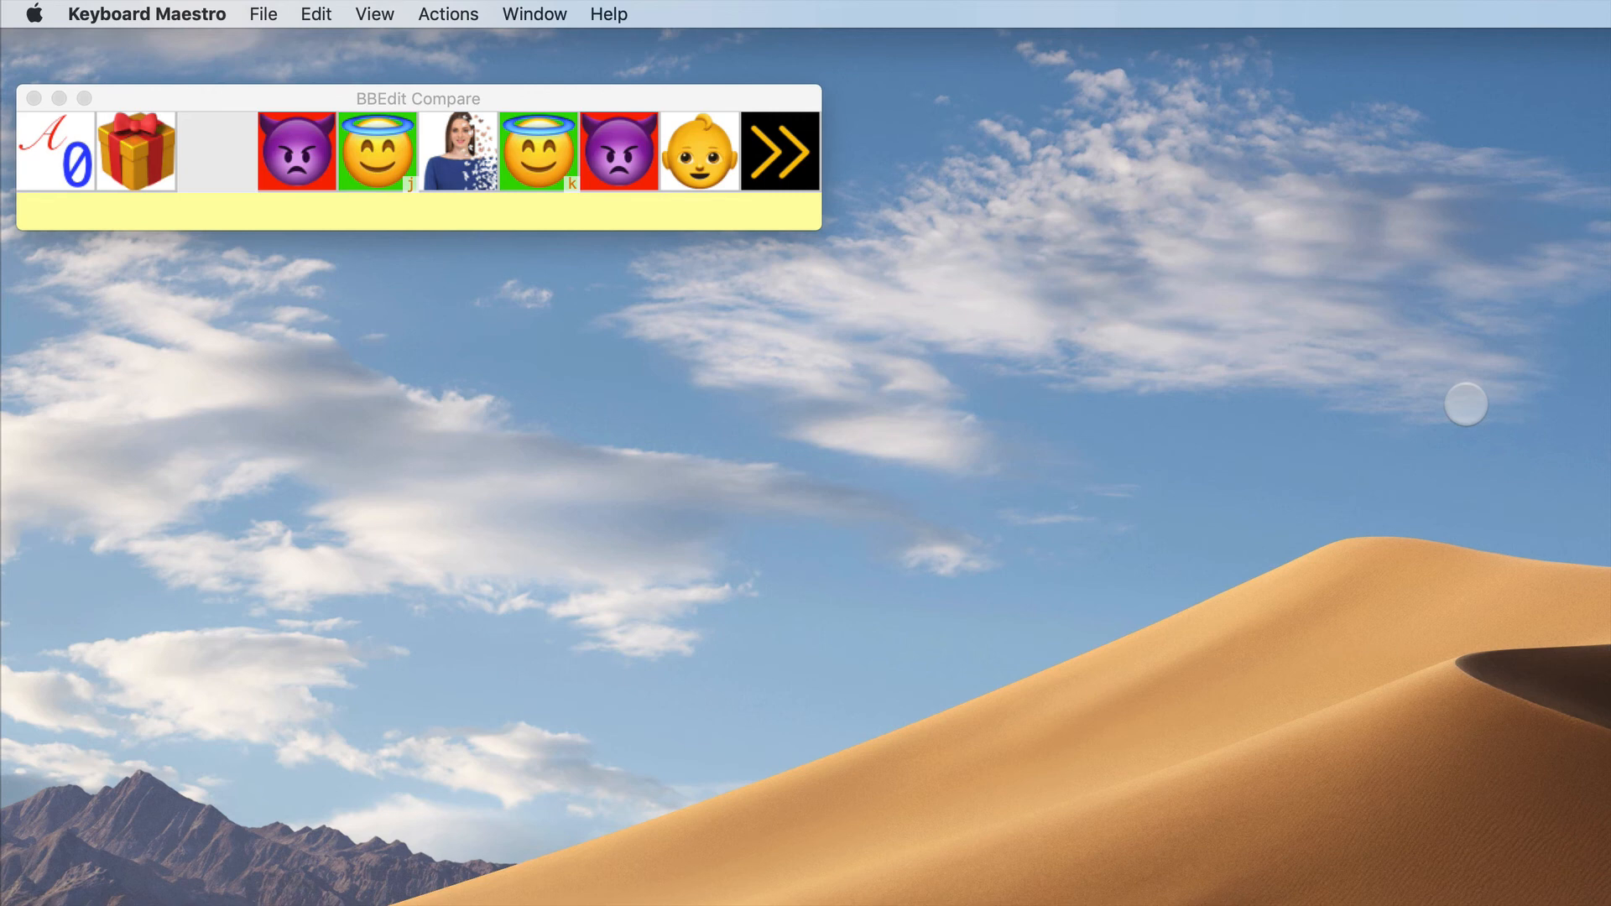
- Return to KM_GridPalettes and move the BBEdit Compare palette to the lower middle of the desktop
drag(669, 101, 1074, 759)
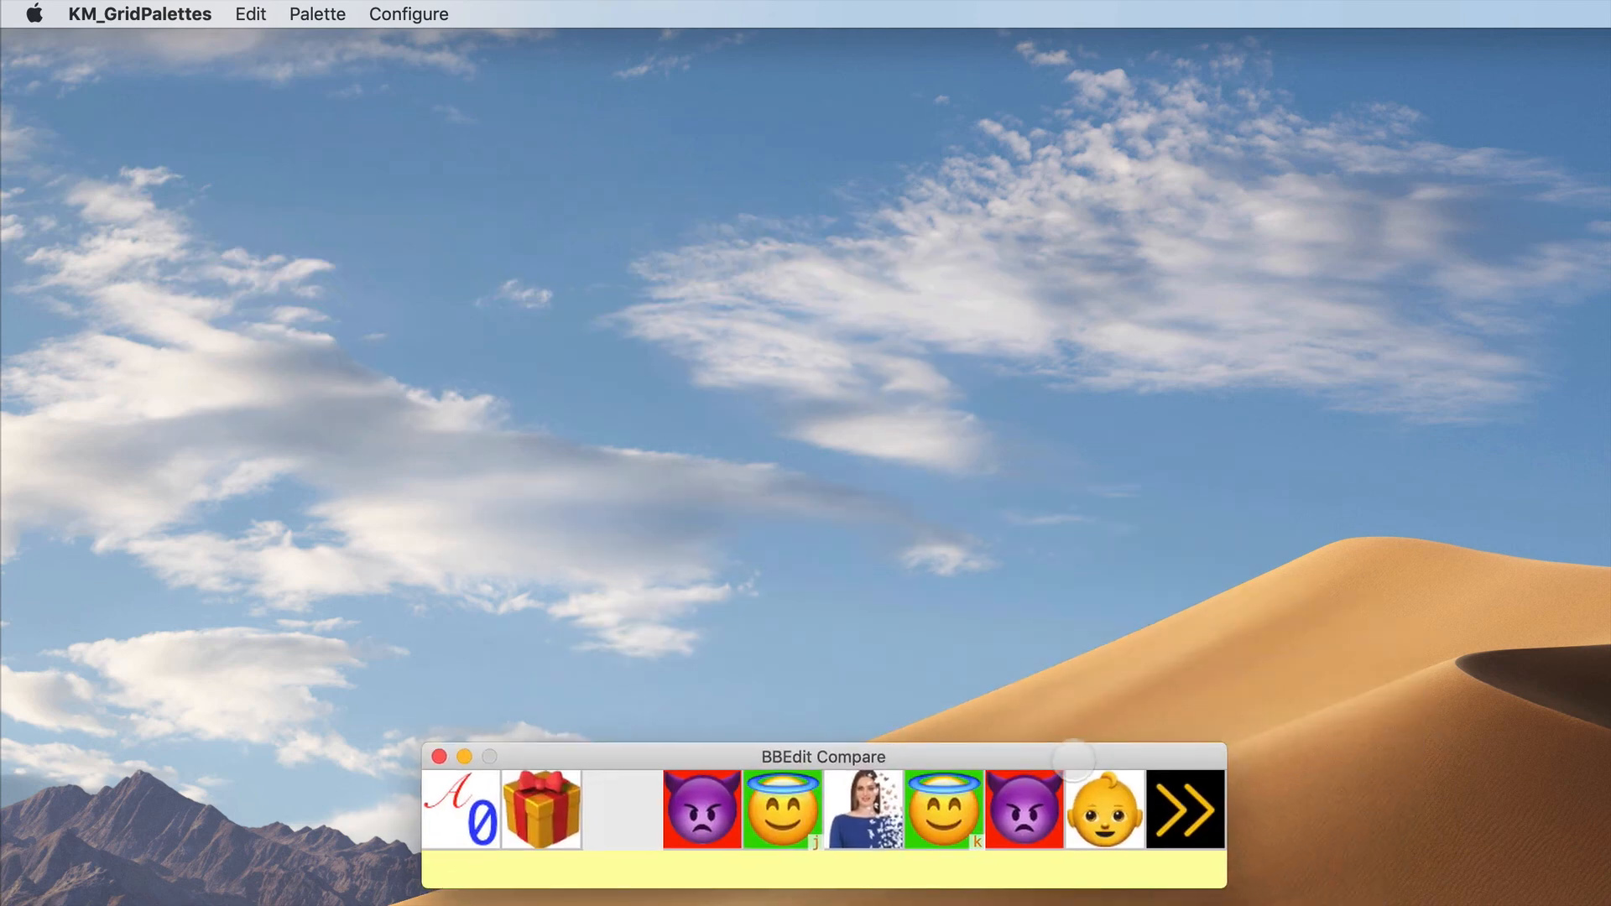
click(1074, 760)
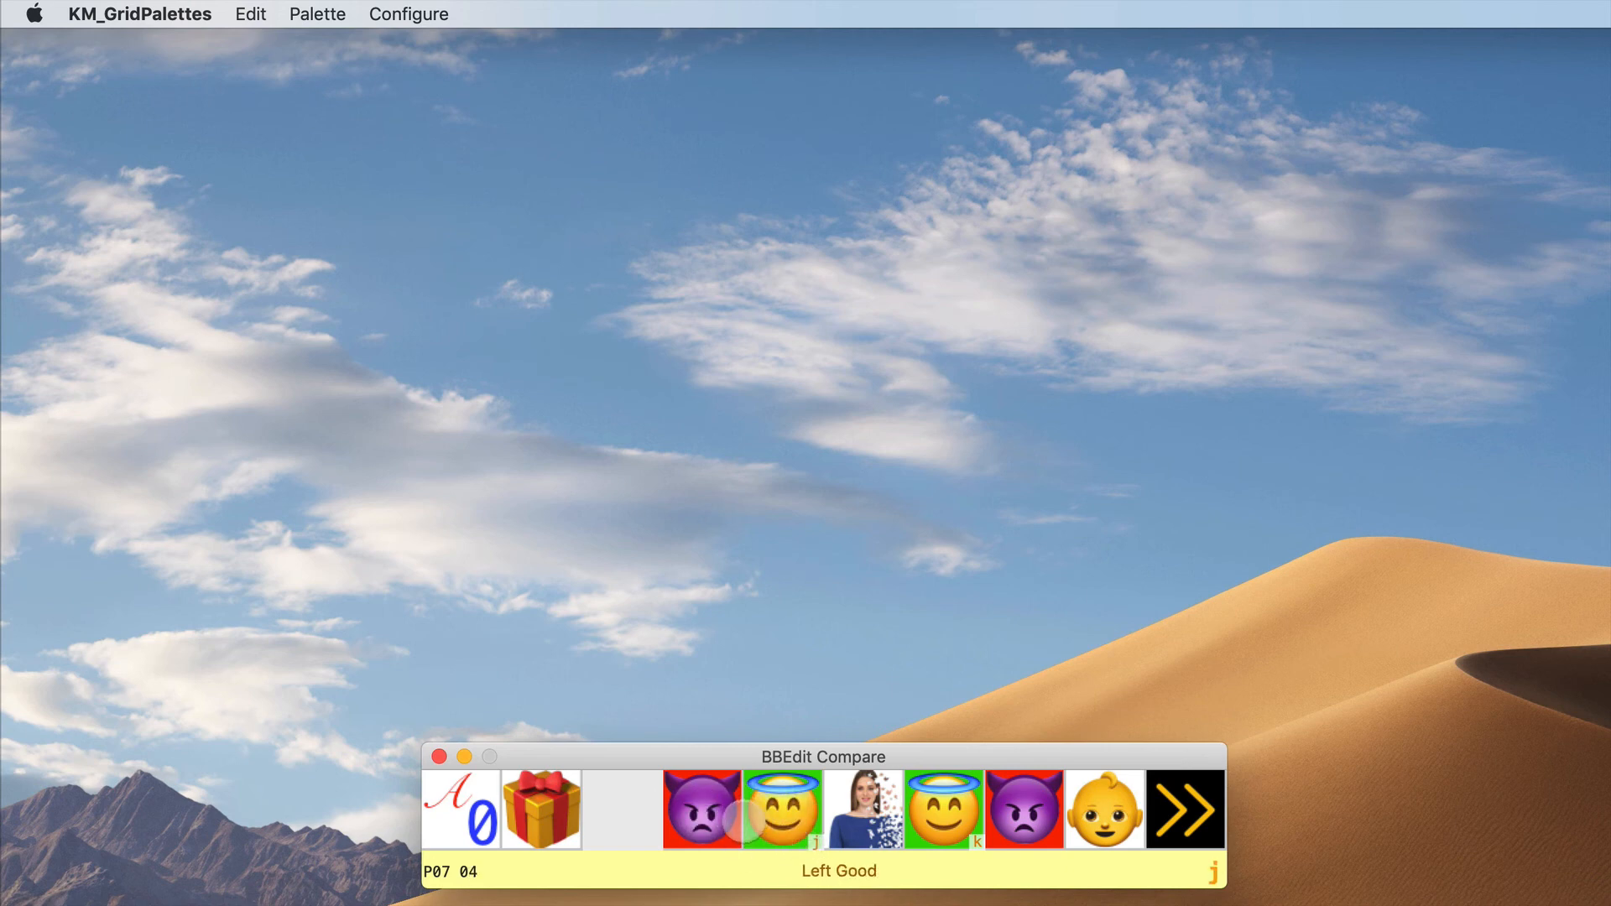
drag(734, 758, 667, 759)
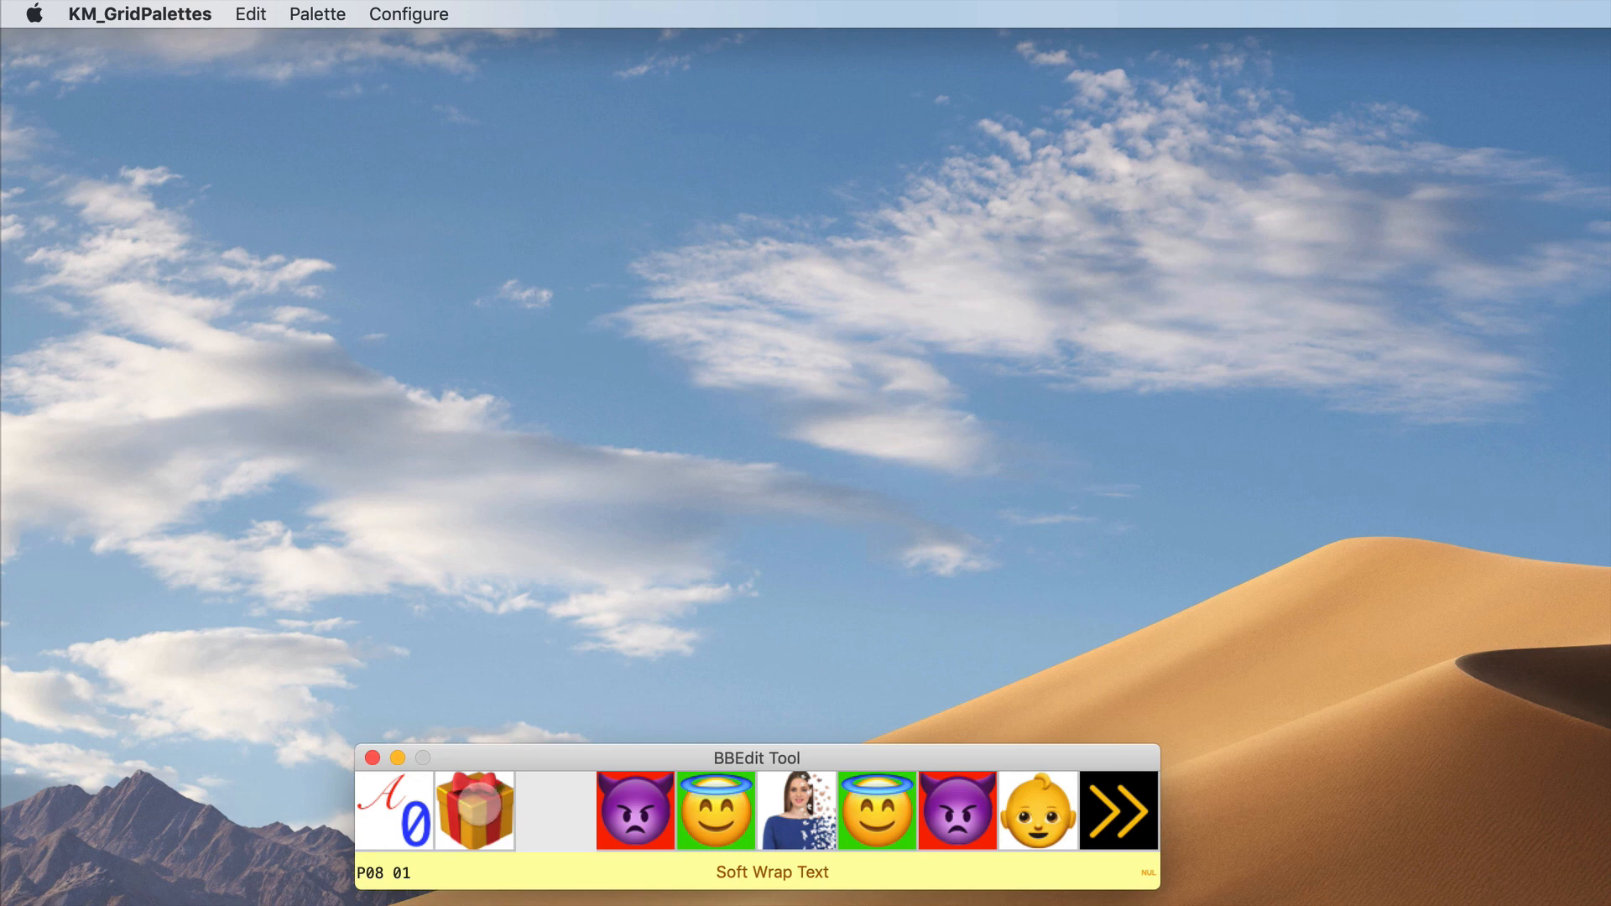
- View the button information for the BBEdit Tool palette's Soft Wrap Text button, close it, and shift the palette slightly
click(475, 804)
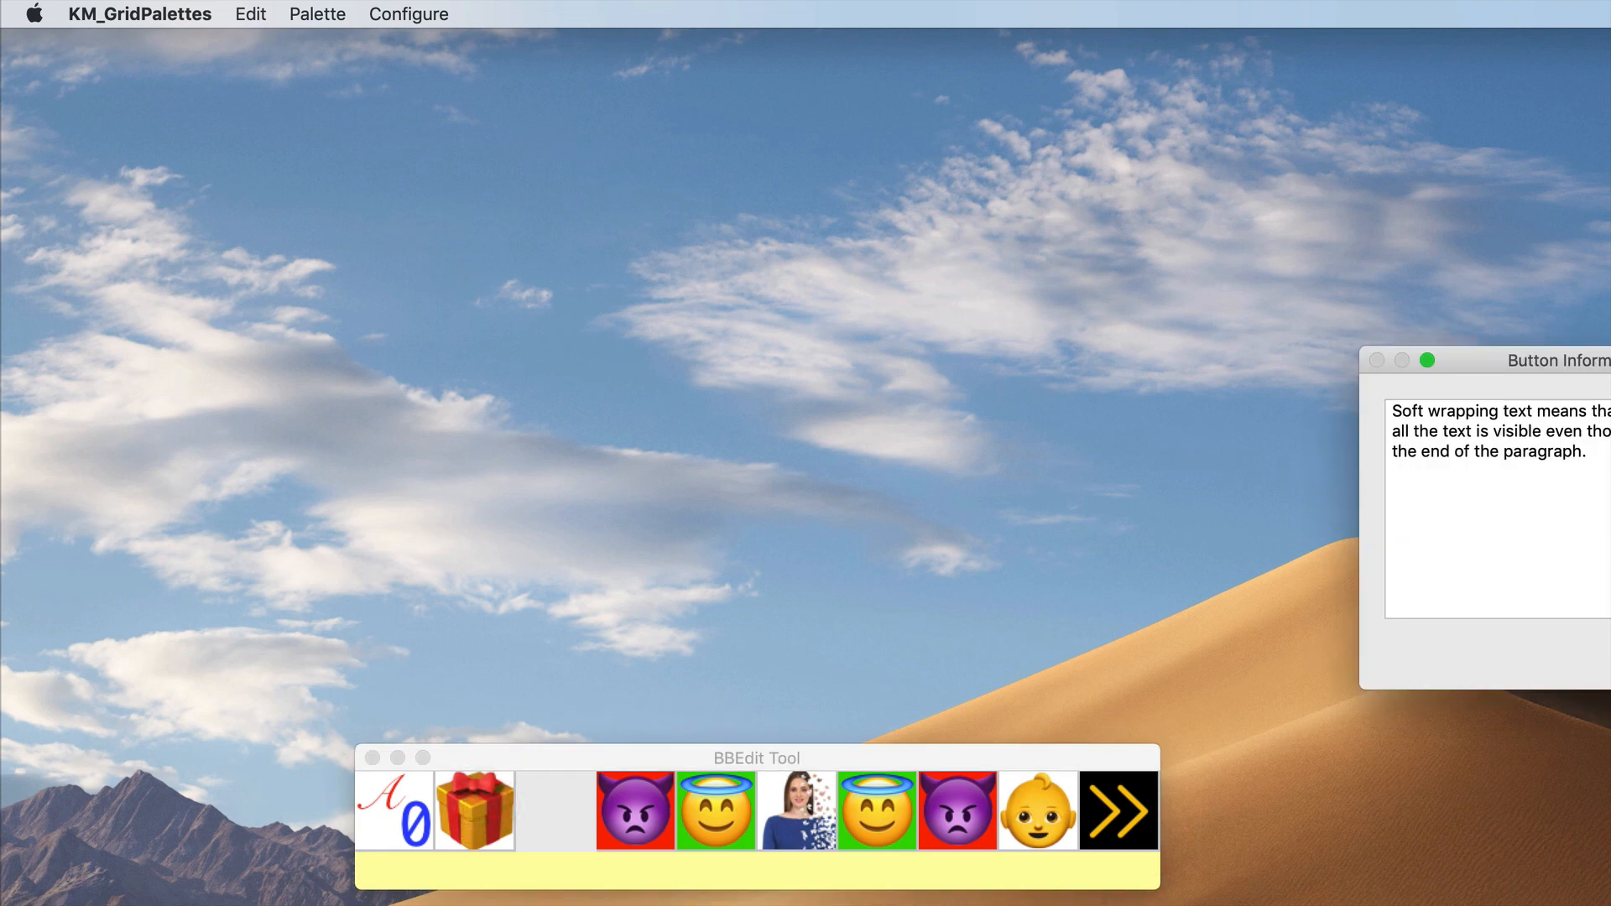
drag(1472, 362, 831, 385)
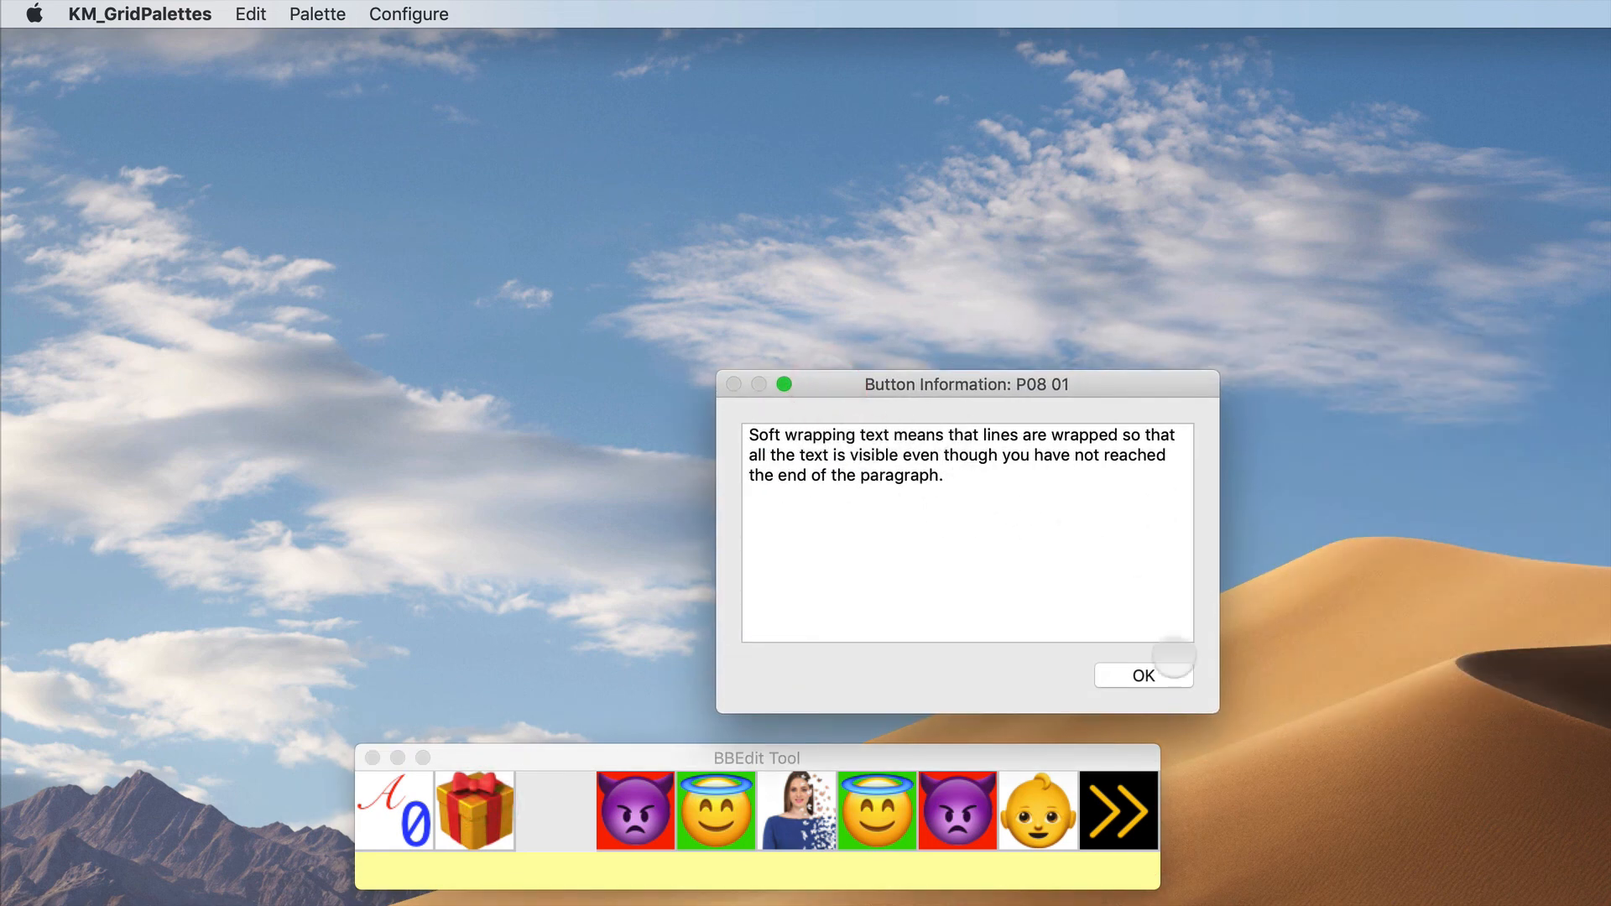
click(1148, 676)
drag(951, 760, 987, 763)
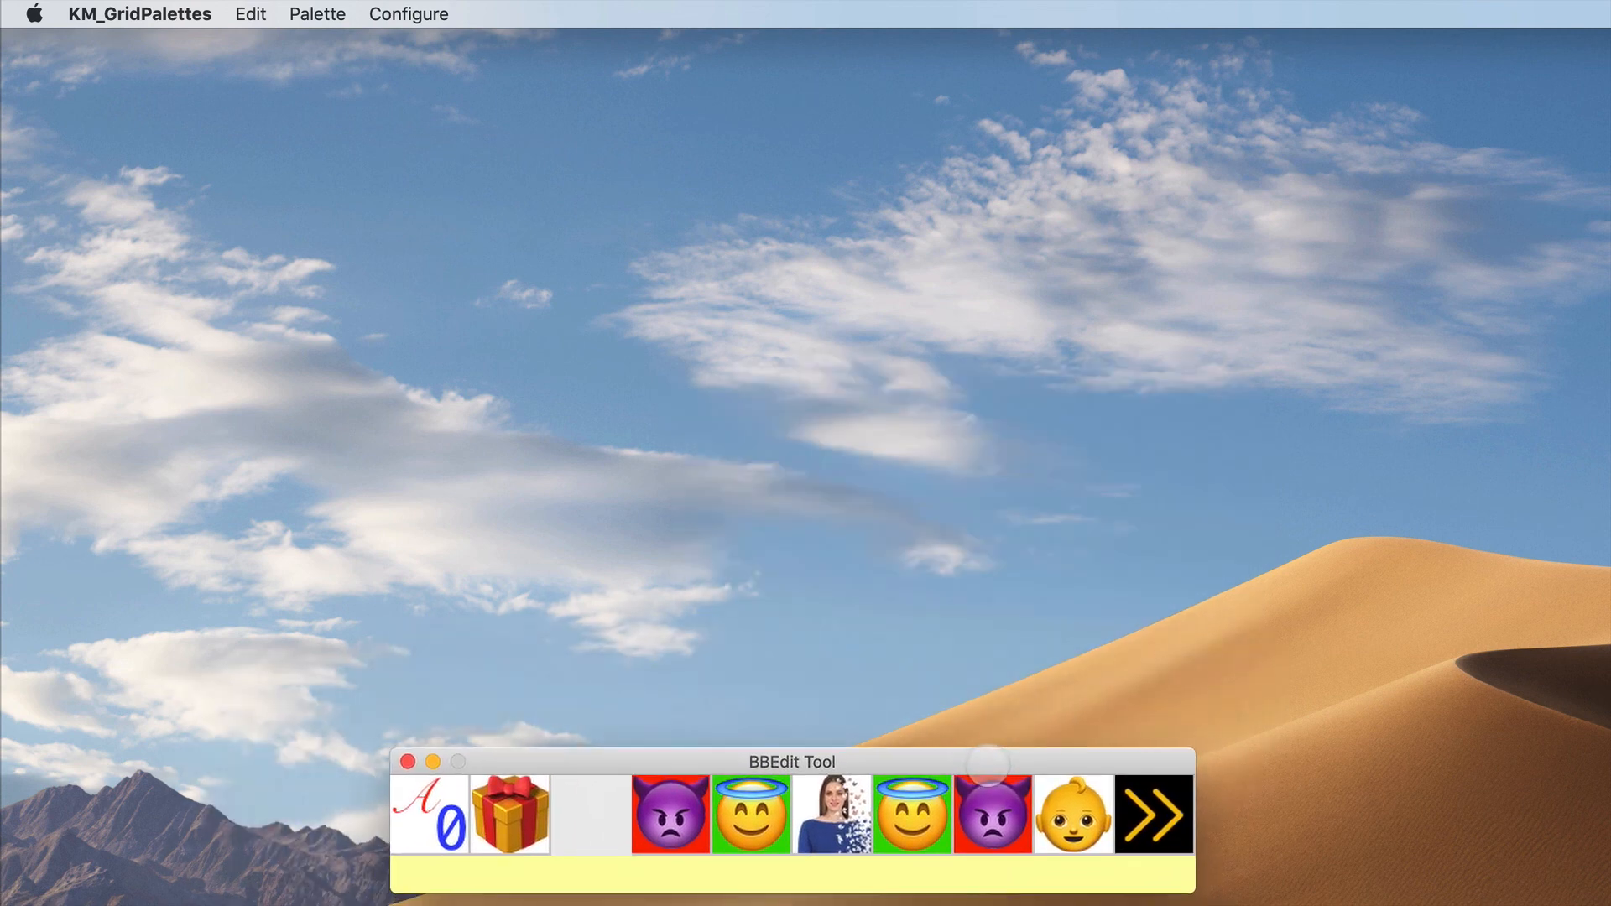